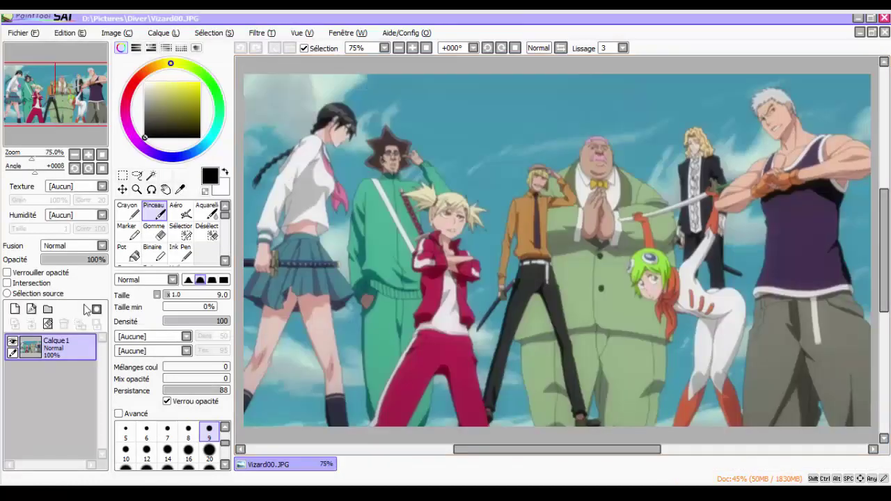
Step: Add two new layers above the picture layer, named Line and Red, with Line on top
left_click(14, 309)
double_click(62, 349)
type("Line")
key("Return")
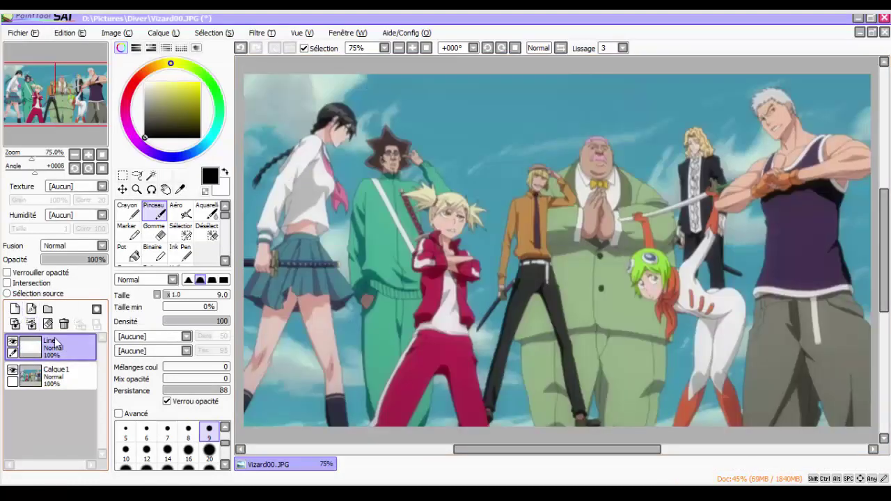
left_click(15, 309)
double_click(73, 377)
type("Red")
key("Return")
Step: Add two more layers between Line and Red, named Green and Black
left_click(15, 309)
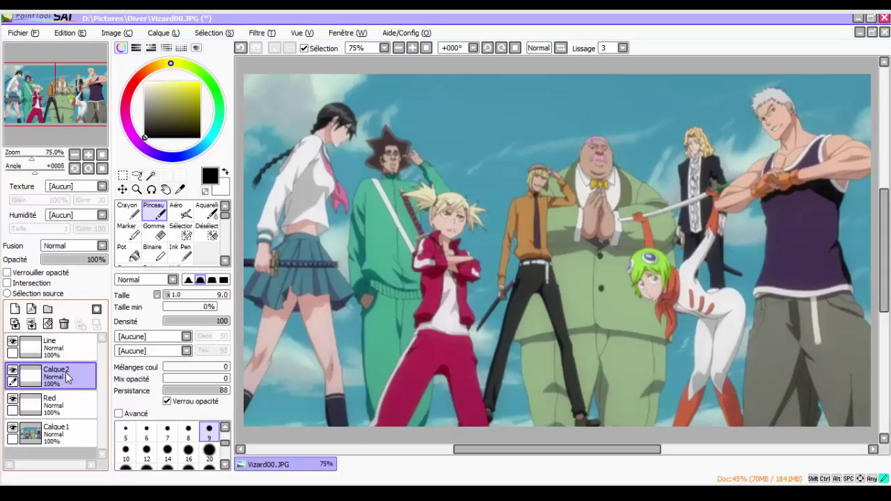
double_click(63, 377)
type("Green")
key("Return")
left_click(15, 308)
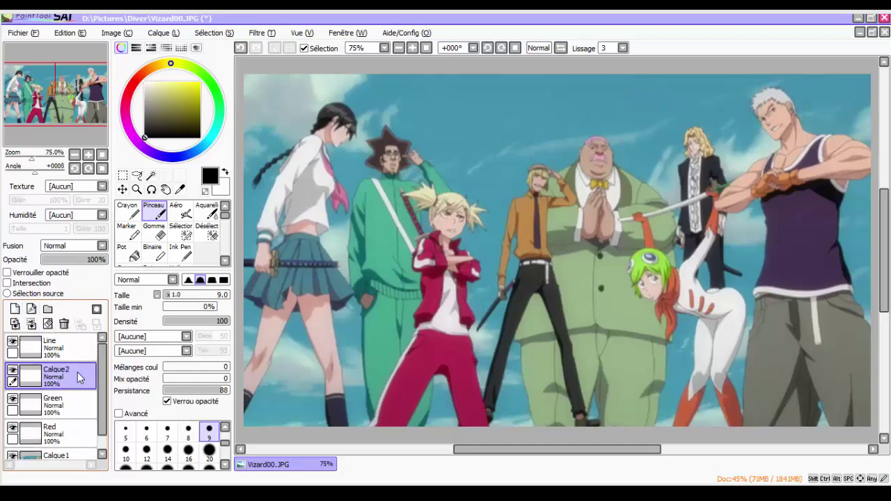
double_click(68, 372)
type("Black")
key("Return")
Step: Add two more layers below Line, named Orange and Blue
left_click(15, 308)
double_click(66, 374)
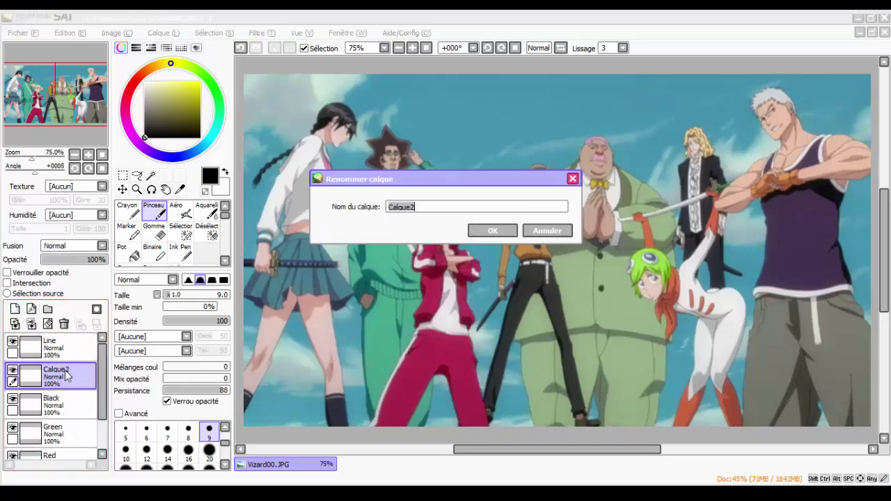
type("Orange")
key("Return")
left_click(15, 309)
double_click(76, 366)
type("Blue")
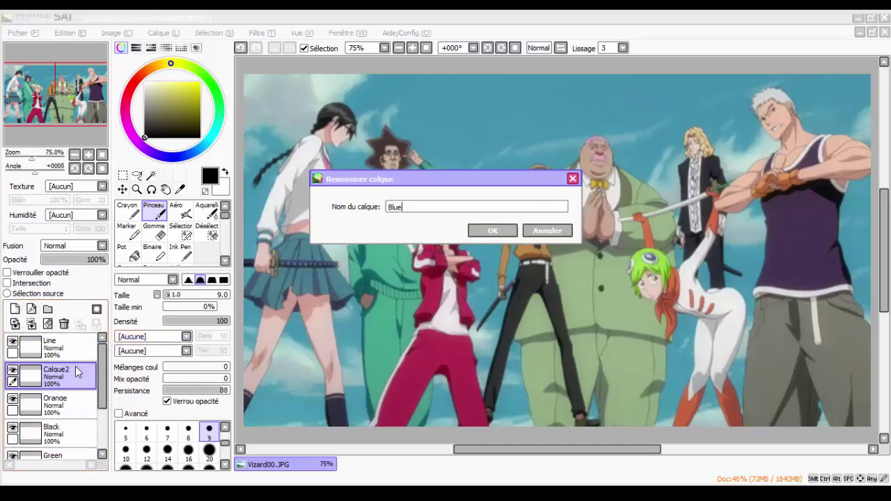
key("Return")
Step: Add another layer between Line and Blue and name it Pink
left_click(14, 309)
double_click(63, 375)
key("Return")
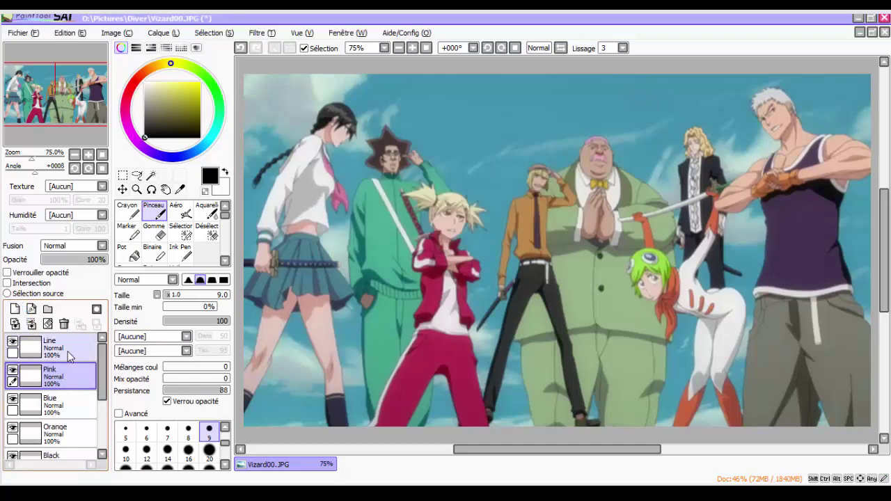
Step: Make the Line layer active and reduce the brush size to 2
left_click(50, 344)
key("bracketleft")
key("bracketleft")
key("bracketleft")
key("bracketleft")
key("bracketleft")
key("bracketleft")
key("bracketleft")
key("bracketleft")
key("bracketleft")
key("bracketleft")
Step: Trace in black the crown and back of the braided girl's head down to the start of her braid
scroll(311, 123, "up", 1)
scroll(312, 123, "up", 2)
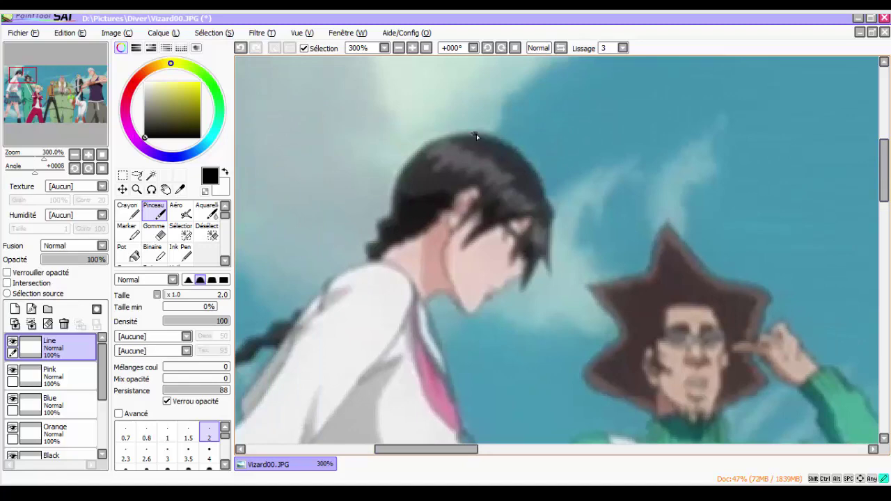
left_click_drag(477, 134, 391, 209)
key("ctrl+z")
key("Delete")
key("Delete")
key("Delete")
mouse_move(485, 169)
left_mouse_down()
mouse_move(512, 188)
mouse_move(394, 241)
mouse_move(418, 301)
left_mouse_up()
key("ctrl+z")
key("ctrl+z")
left_click_drag(393, 242, 419, 304)
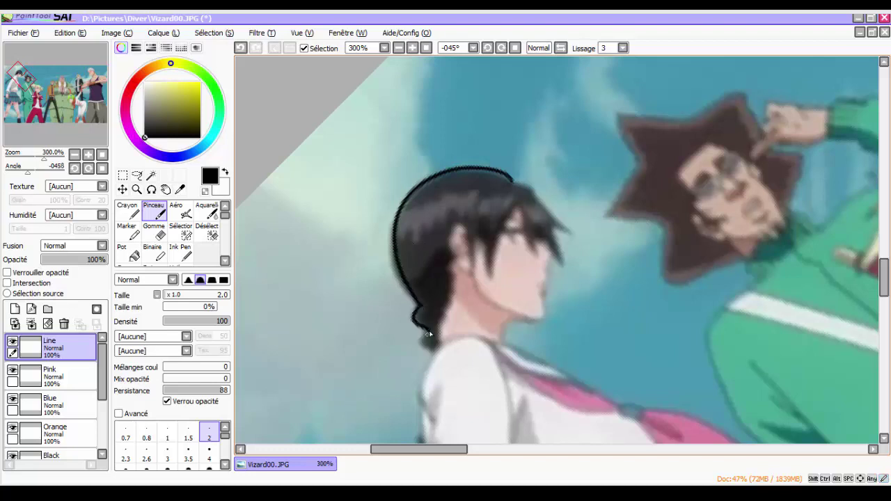
Step: Trace the girl's front hair locks and the pointed strands of her fringe in an upright view
left_click(515, 49)
left_click_drag(582, 192, 584, 257)
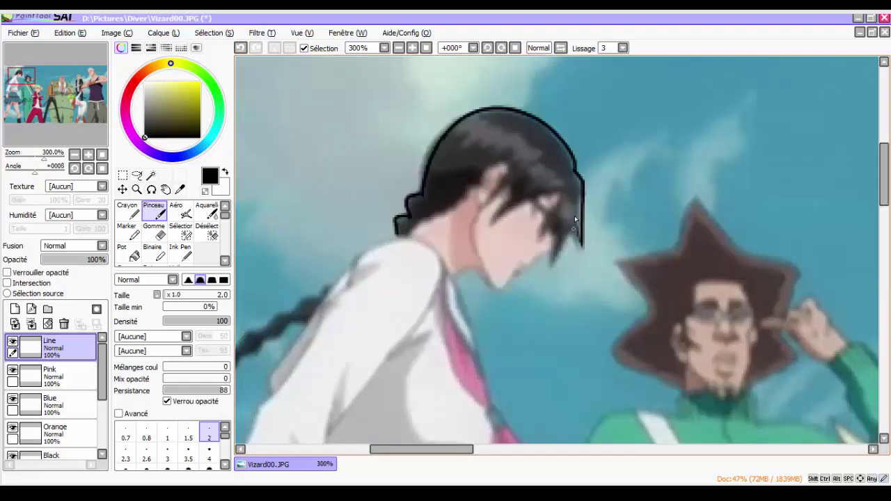
left_click_drag(579, 221, 553, 277)
key("ctrl+z")
left_click_drag(565, 190, 490, 233)
left_click_drag(508, 190, 489, 233)
key("ctrl+z")
key("ctrl+z")
Step: Trace the girl's face profile, chin, ear and the hairline along her nape
mouse_move(511, 191)
left_mouse_down()
mouse_move(488, 235)
mouse_move(477, 213)
left_mouse_up()
mouse_move(564, 189)
left_mouse_down()
mouse_move(520, 272)
mouse_move(462, 275)
left_mouse_up()
key("ctrl+z")
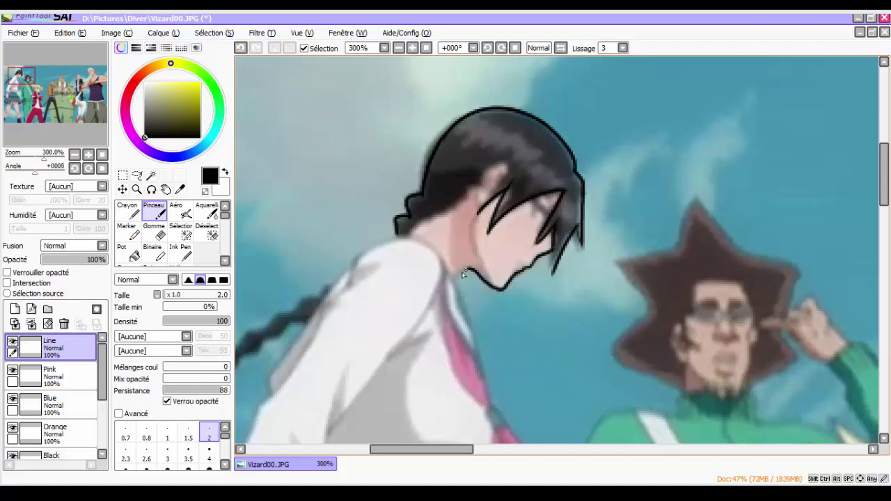
mouse_move(501, 166)
left_mouse_down()
mouse_move(480, 202)
mouse_move(463, 200)
mouse_move(435, 220)
left_mouse_up()
key("ctrl+z")
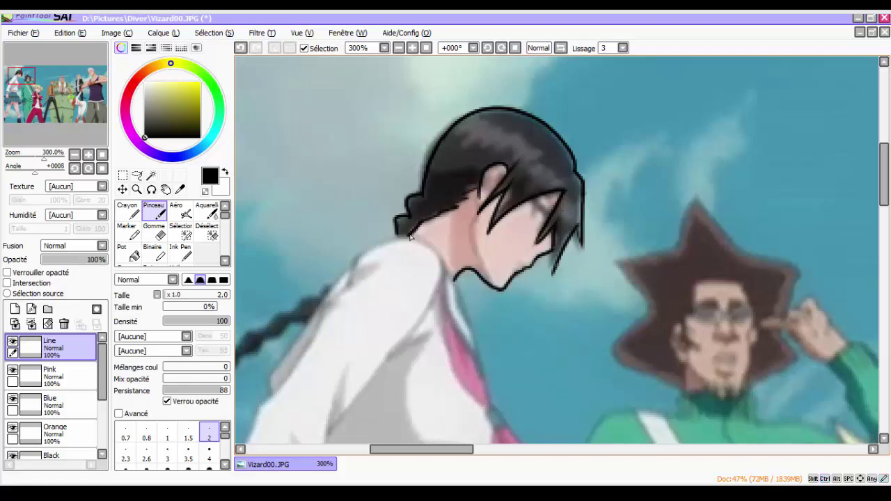
Step: Trace the front edge of the blouse's upper sleeve with its folds in a mirrored view and erase the overshooting line
left_click_drag(426, 449, 417, 449)
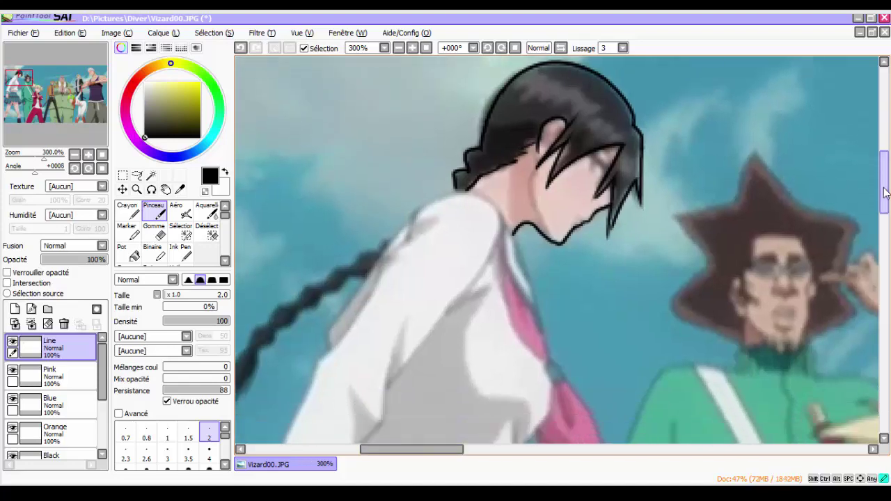
left_click_drag(884, 191, 885, 205)
key("h")
mouse_move(647, 157)
left_mouse_down()
mouse_move(622, 209)
mouse_move(732, 354)
left_mouse_up()
scroll(631, 254, "down", 3)
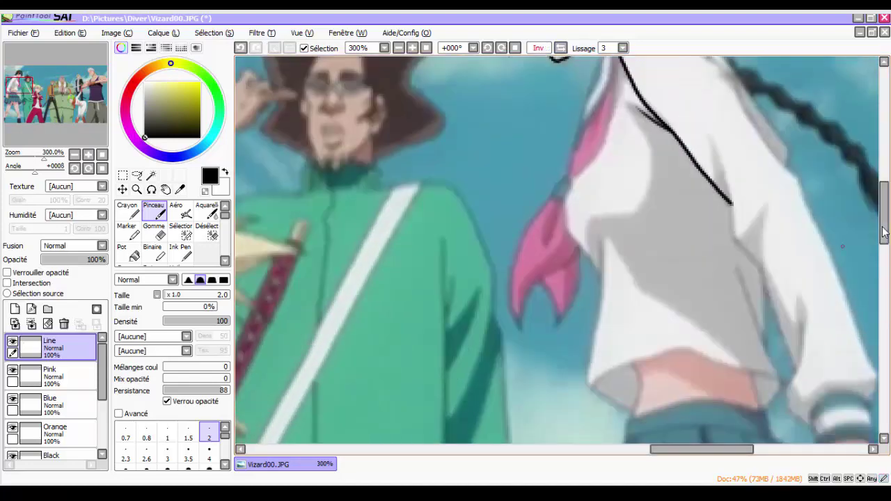
left_click_drag(665, 449, 706, 452)
left_click_drag(449, 125, 477, 247)
key("e")
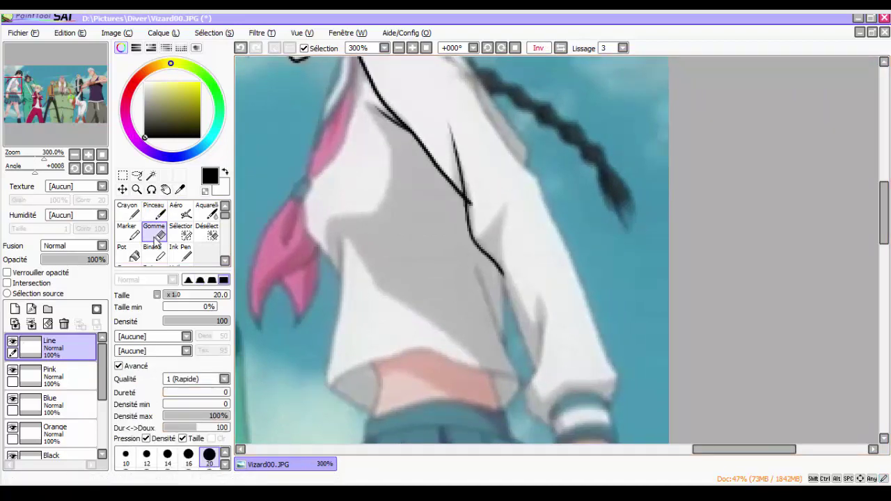
key("b")
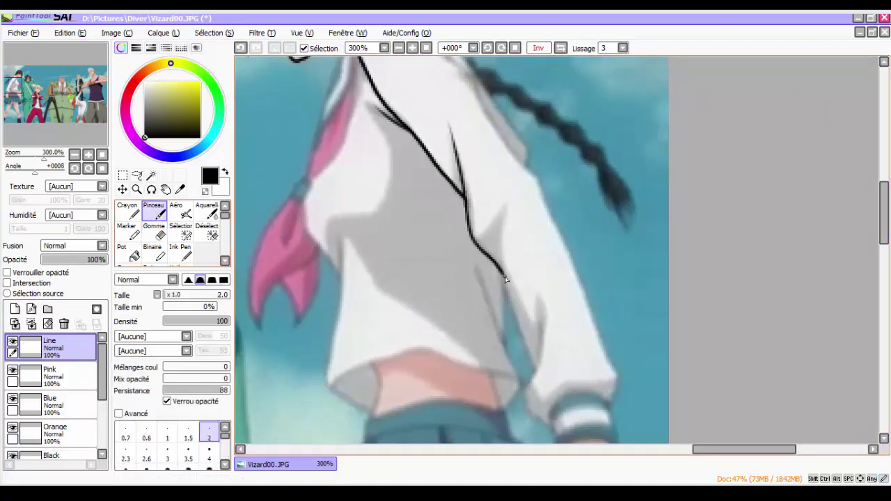
Step: Continue the sleeve's inner edge down to the cuff and add the fold near the wrist
left_click_drag(505, 275, 537, 376)
scroll(529, 279, "down", 3)
left_click_drag(529, 289, 547, 209)
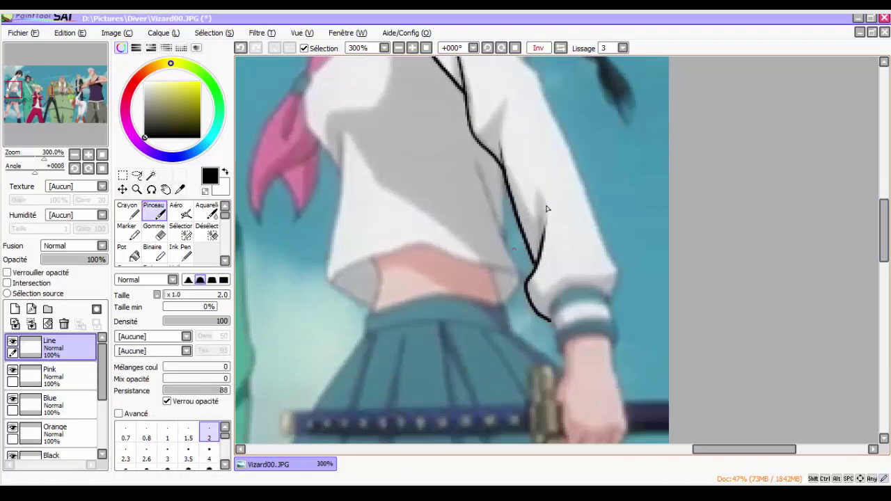
Step: Trace both lower sides of the blouse, its side folds and its rounded bottom corners
left_click_drag(465, 159, 522, 276)
left_click_drag(503, 164, 508, 251)
left_click_drag(327, 272, 347, 133)
left_click_drag(351, 294, 328, 273)
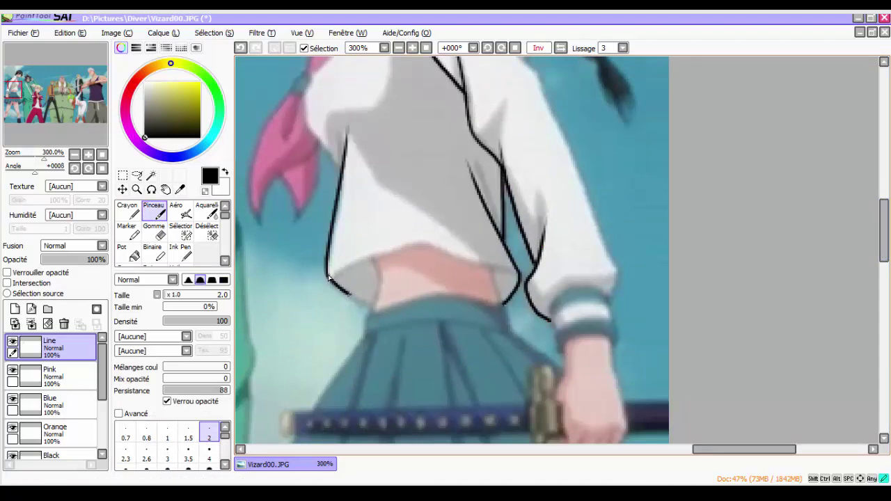
key("ctrl+z")
Step: Trace the blouse's front hem across the bare waist, redrawing unsatisfactory strokes
mouse_move(376, 259)
left_mouse_down()
mouse_move(522, 275)
mouse_move(465, 264)
left_mouse_up()
key("ctrl+z")
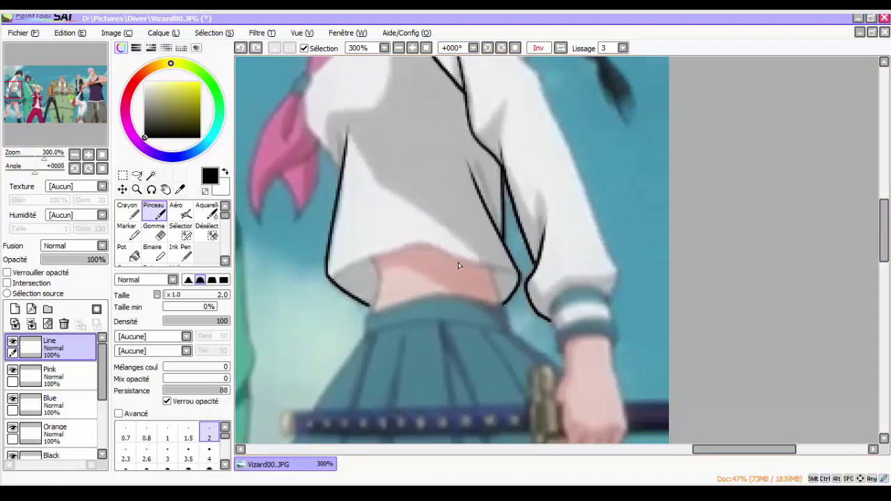
key("h")
left_click_drag(599, 269, 665, 258)
mouse_move(785, 282)
left_mouse_down()
mouse_move(715, 255)
mouse_move(631, 269)
mouse_move(699, 247)
left_mouse_up()
key("ctrl+z")
mouse_move(697, 246)
left_mouse_down()
mouse_move(766, 267)
mouse_move(691, 248)
left_mouse_up()
key("ctrl+z")
Step: Trace the top of the blouse's shoulder and the outer edge of the upper sleeve
scroll(557, 251, "up", 5)
scroll(557, 251, "right", 5)
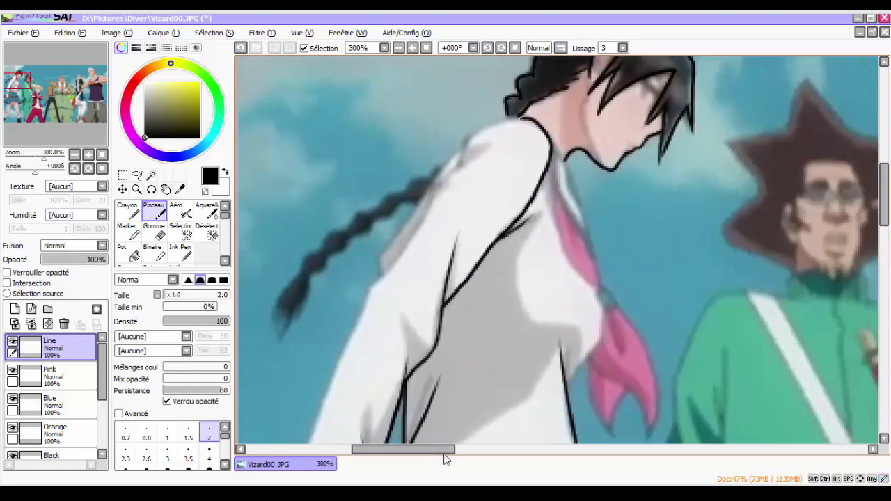
left_click_drag(529, 117, 460, 173)
mouse_move(492, 147)
left_mouse_down()
mouse_move(438, 187)
mouse_move(367, 299)
left_mouse_up()
key("ctrl+z")
key("ctrl+z")
Step: Trace the outer edge of the sleeve from the elbow down to the cuff
scroll(367, 300, "down", 3)
mouse_move(373, 132)
left_mouse_down()
mouse_move(299, 318)
mouse_move(304, 293)
left_mouse_up()
key("ctrl+z")
key("ctrl+z")
left_click_drag(358, 158, 296, 310)
key("ctrl+z")
left_click_drag(334, 209, 291, 320)
left_click_drag(291, 320, 302, 354)
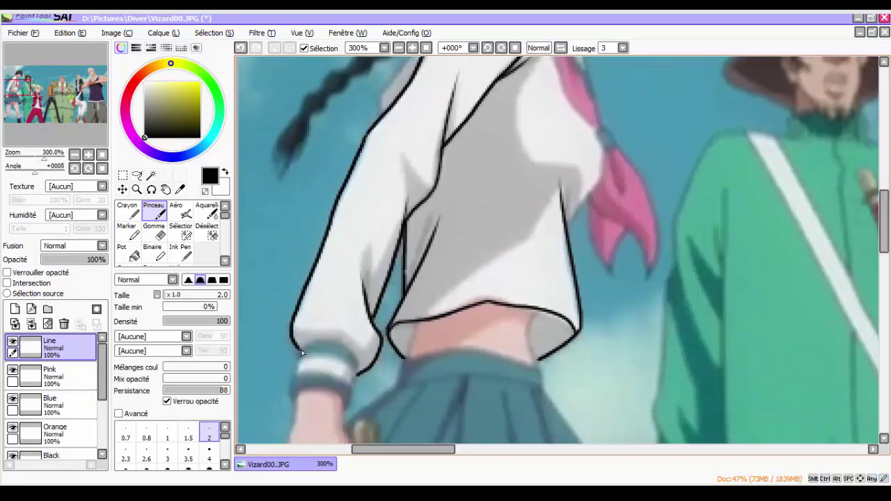
Step: Trace the strip of blouse back behind the upper arm in a mirrored view and erase the excess line at the shoulder
scroll(302, 354, "up", 3)
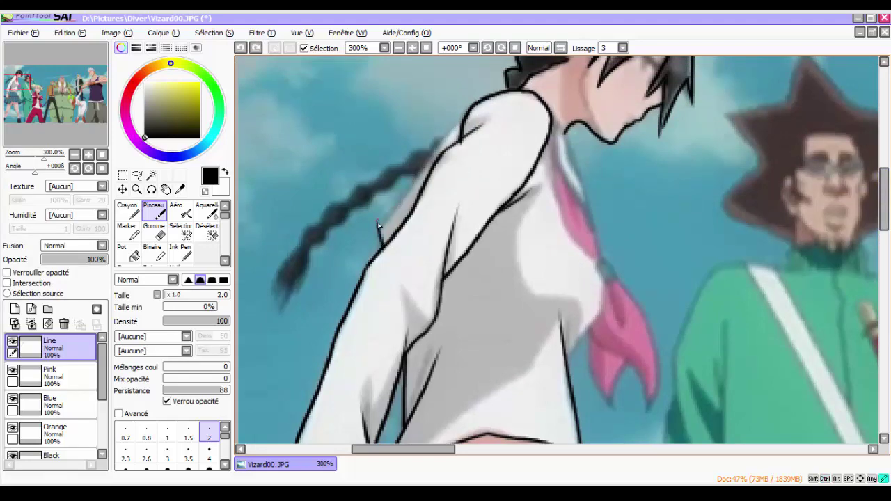
left_click(561, 48)
left_click_drag(721, 449, 752, 449)
left_click_drag(460, 119, 519, 195)
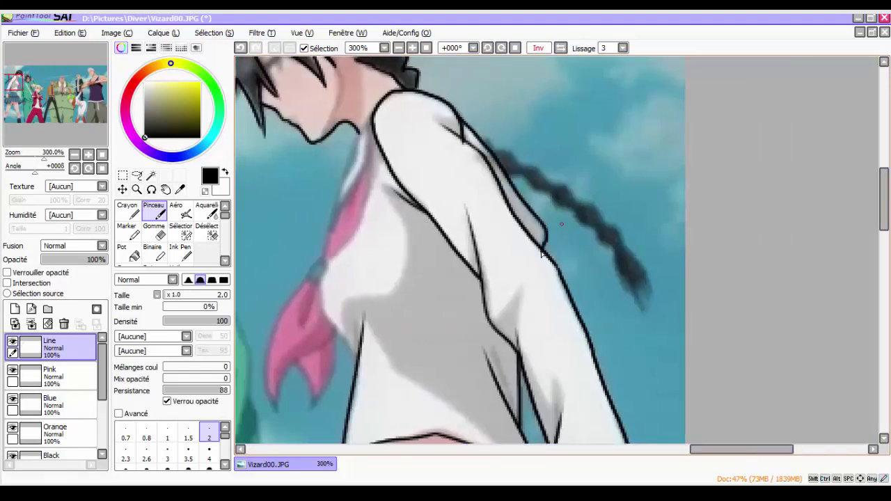
left_click(155, 234)
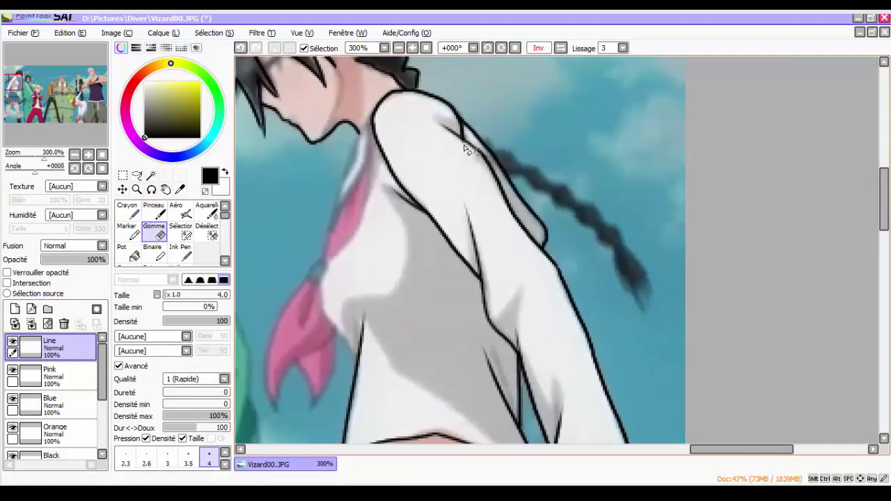
key("b")
Step: Trace the segments of the girl's hanging braid and its frayed tip in the unmirrored view
key("h")
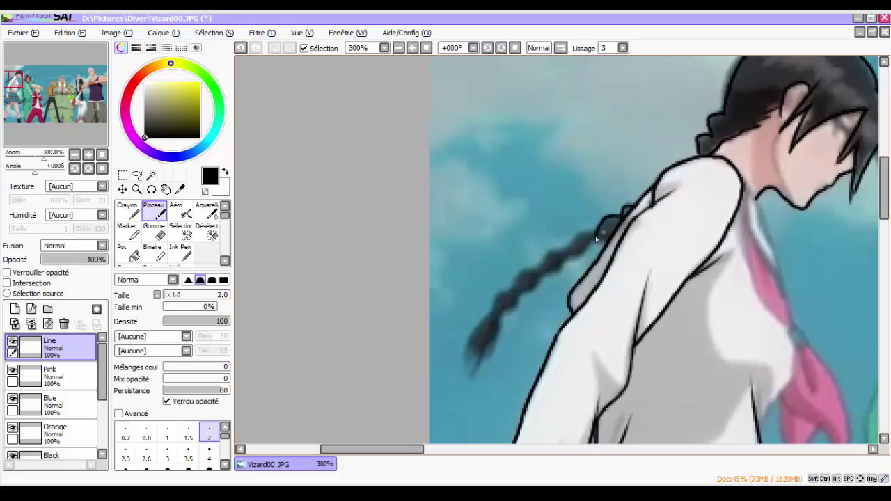
key("ctrl+z")
left_click_drag(620, 218, 598, 234)
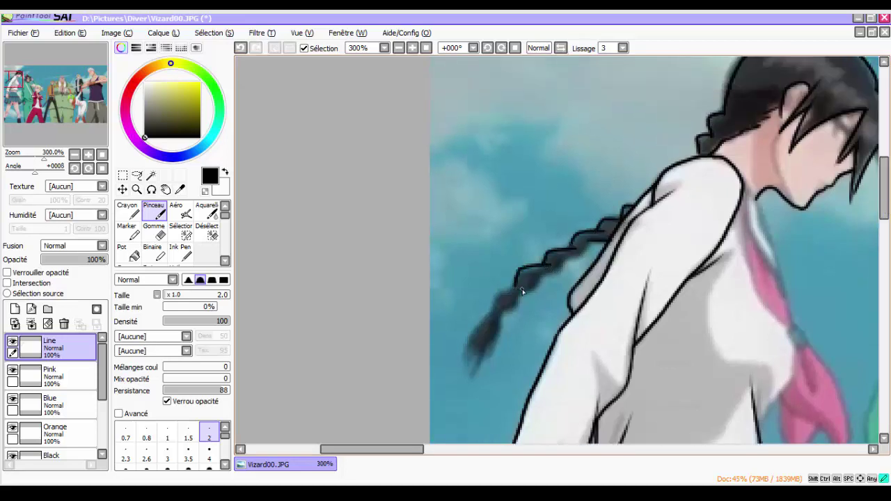
left_click_drag(522, 291, 493, 312)
mouse_move(593, 241)
left_mouse_down()
mouse_move(514, 301)
mouse_move(612, 244)
left_mouse_up()
key("ctrl+z")
key("ctrl+z")
key("ctrl+z")
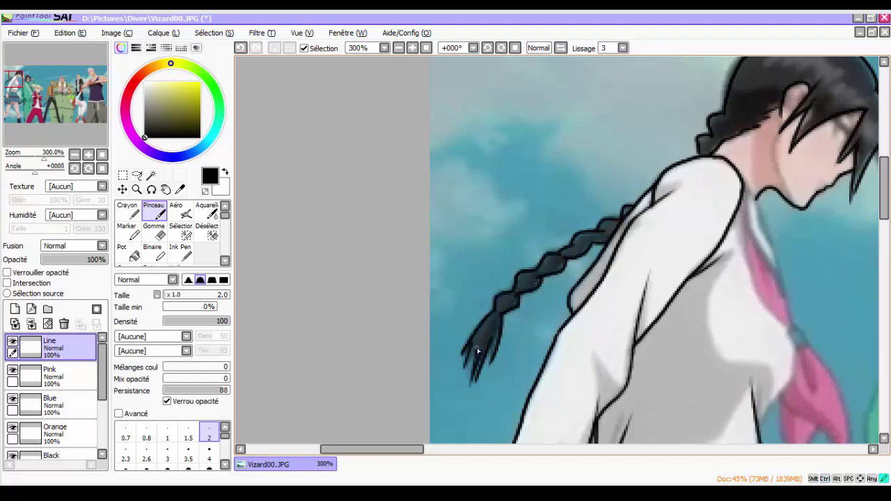
Step: Trace the girl's jaw line between ear and chin with a thinner brush of size 1
left_click_drag(406, 450, 454, 449)
left_click(167, 434)
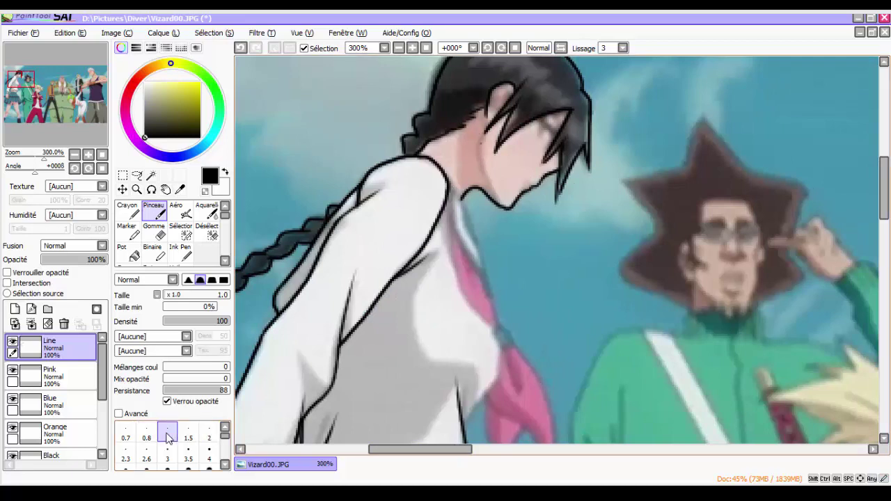
key("ctrl+y")
key("ctrl+z")
key("ctrl+y")
Step: Trace the blouse collar below the neck with brush size 2 and clean up its line with the eraser
left_click(209, 435)
left_click_drag(450, 180, 487, 288)
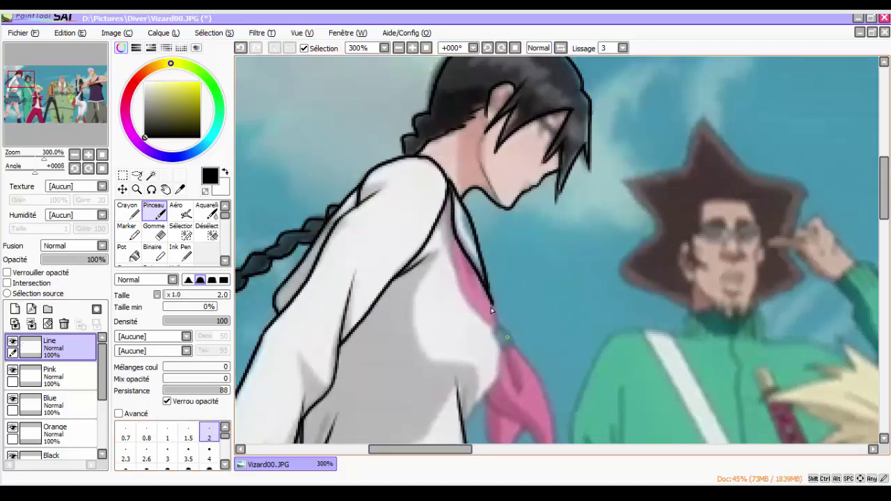
key("e")
Step: On the Pink layer, sample the scarf's pink and trace the upper part of the scarf with the brush
scroll(495, 309, "down", 1)
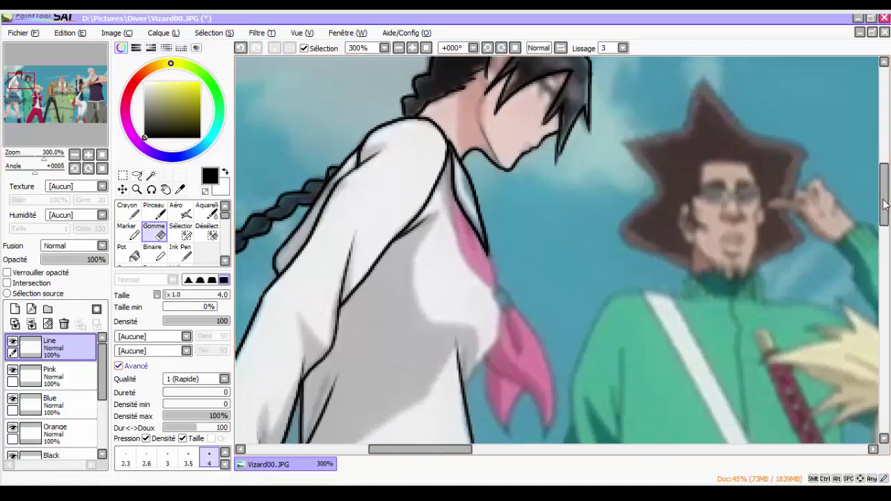
left_click(49, 376)
left_click(179, 189)
left_click(535, 353)
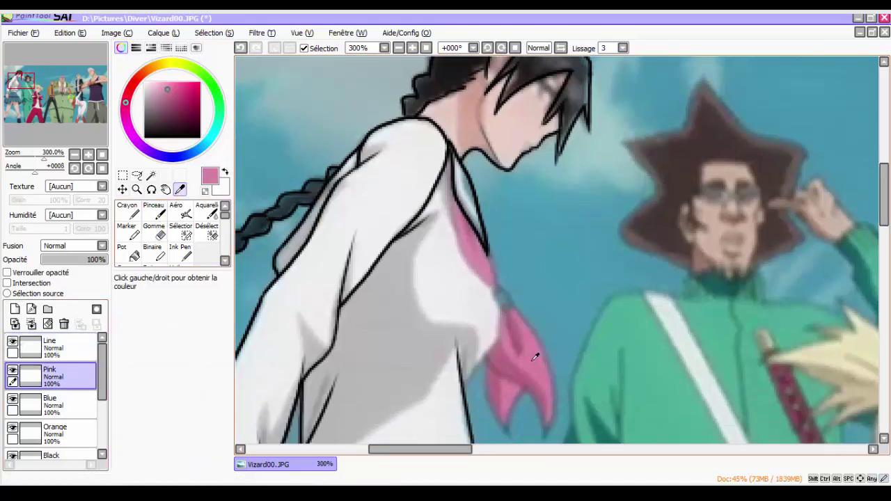
left_click(535, 357)
left_click(153, 210)
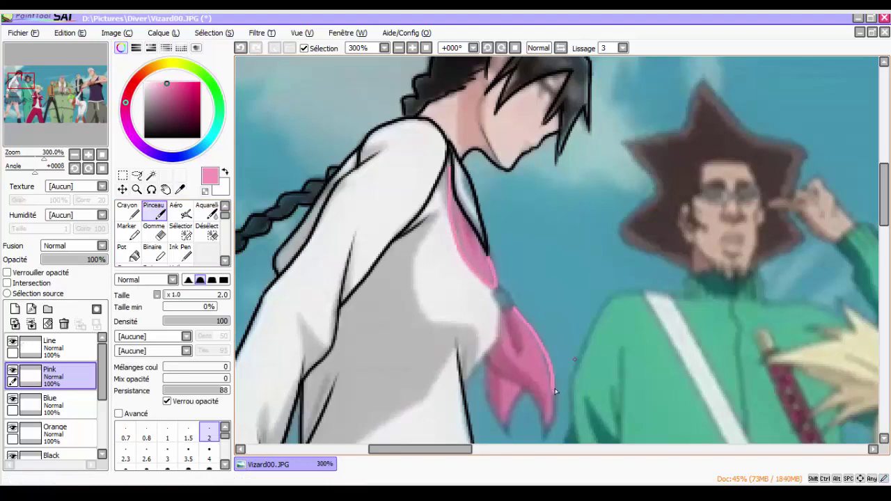
Step: Outline the scarf's hanging tails in pink below the knot in a mirrored view
scroll(515, 314, "down", 2)
left_click(562, 49)
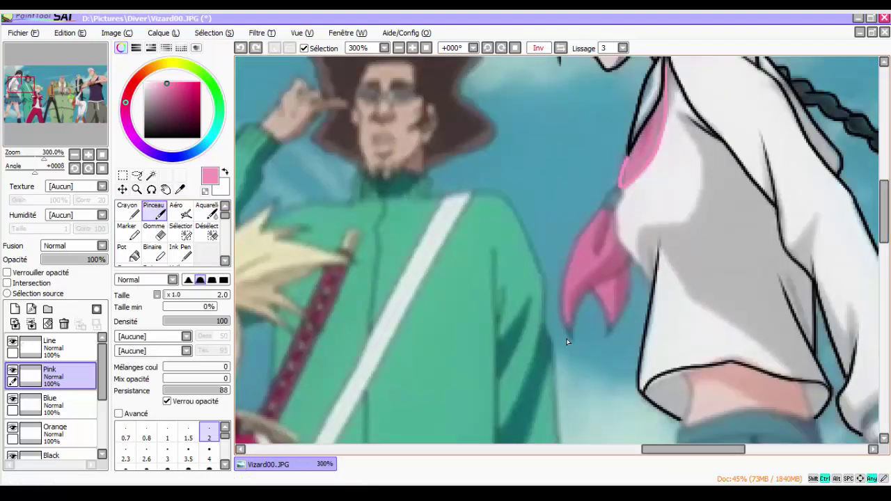
left_click_drag(607, 206, 575, 341)
left_click_drag(627, 268, 591, 340)
mouse_move(631, 299)
left_mouse_down()
mouse_move(600, 340)
mouse_move(629, 264)
left_mouse_up()
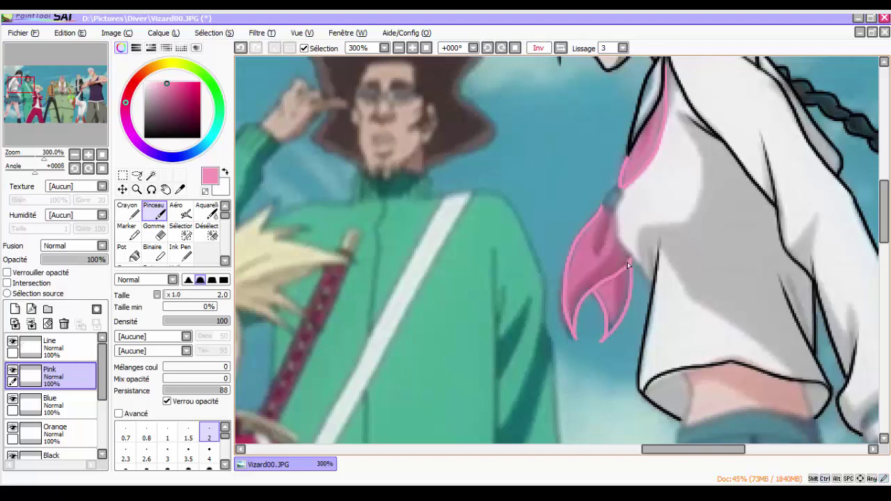
Step: Finish the pink outline along the scarf's edge beside the collar, and return to the Line layer with black
left_click(560, 49)
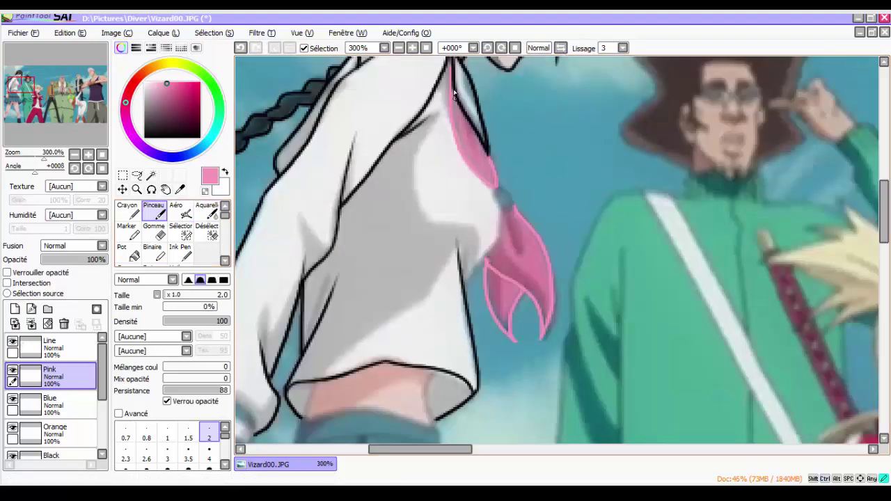
left_click(490, 161, "alt")
left_click(49, 344)
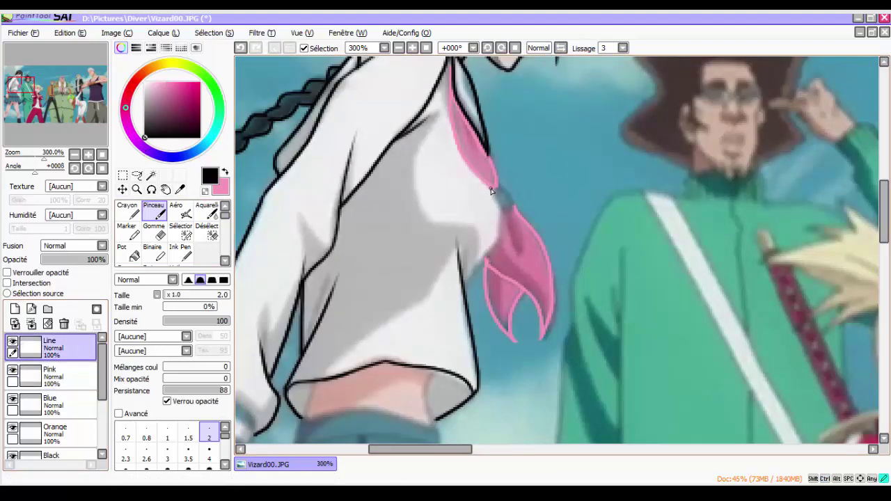
Step: Trace the blouse's front edge in black from the scarf knot over the chest to the side seam, redoing unsatisfactory strokes
left_click_drag(502, 188, 482, 257)
key("ctrl+z")
key("ctrl+z")
mouse_move(503, 189)
left_mouse_down()
mouse_move(503, 217)
mouse_move(466, 282)
mouse_move(497, 202)
mouse_move(466, 285)
left_mouse_up()
key("ctrl+z")
key("ctrl+z")
key("ctrl+z")
left_click_drag(499, 190, 464, 289)
Step: On the Pink layer, fill the upper scarf section and both hanging tails with the scarf's pink
key("x")
left_click(503, 212, "ctrl+shift")
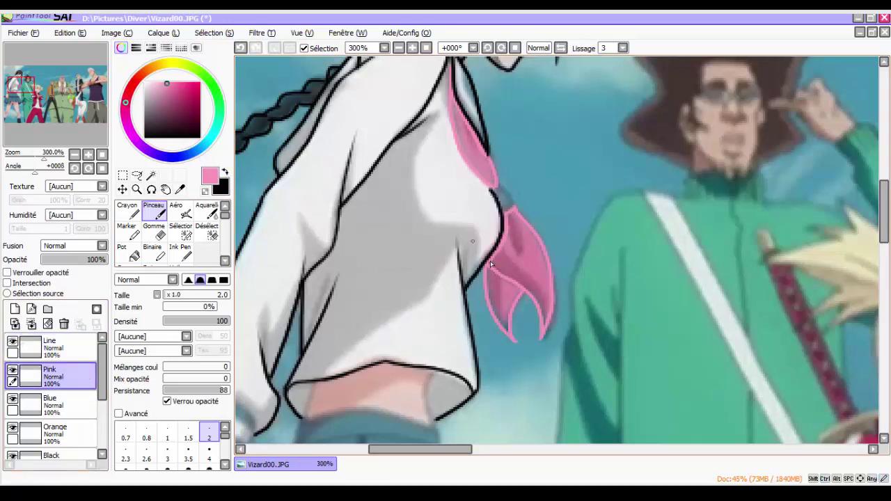
key("g")
left_click(475, 154)
left_click(524, 248)
left_click(503, 300)
Step: Trace the two sides of the bare waist in black between the blouse hem and the skirt
left_click(224, 173)
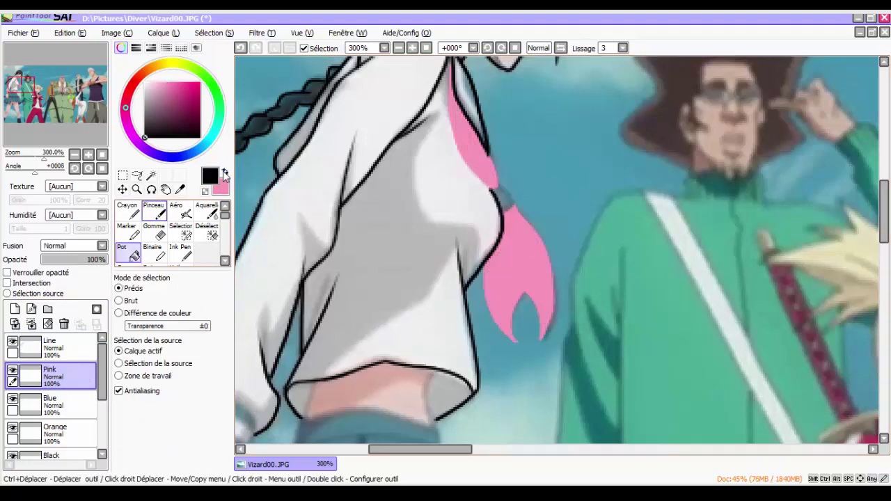
key("b")
scroll(418, 348, "down", 5)
left_click_drag(419, 450, 398, 462)
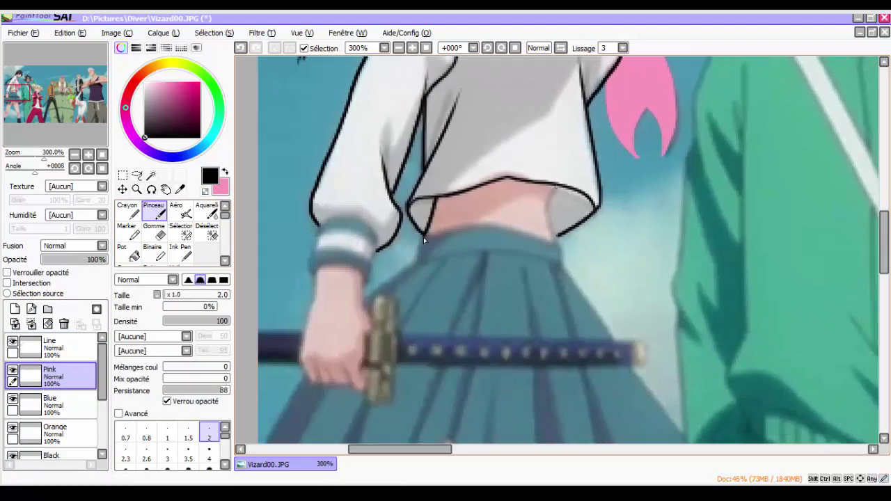
mouse_move(555, 184)
left_mouse_down()
mouse_move(557, 248)
mouse_move(572, 237)
left_mouse_up()
key("ctrl+z")
left_click_drag(882, 242, 882, 249)
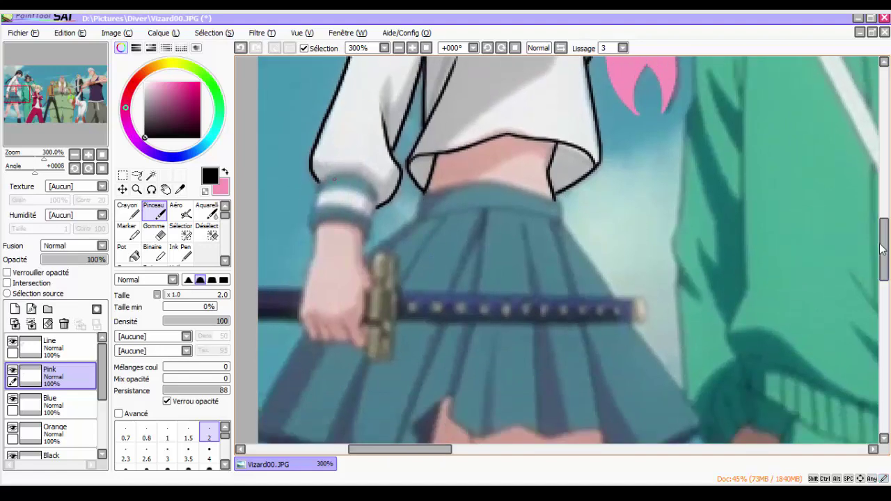
Step: Trace the sleeve cuff and the forearm down to the hand in black, mirroring the view for the far edge
left_click_drag(319, 183, 380, 207)
key("h")
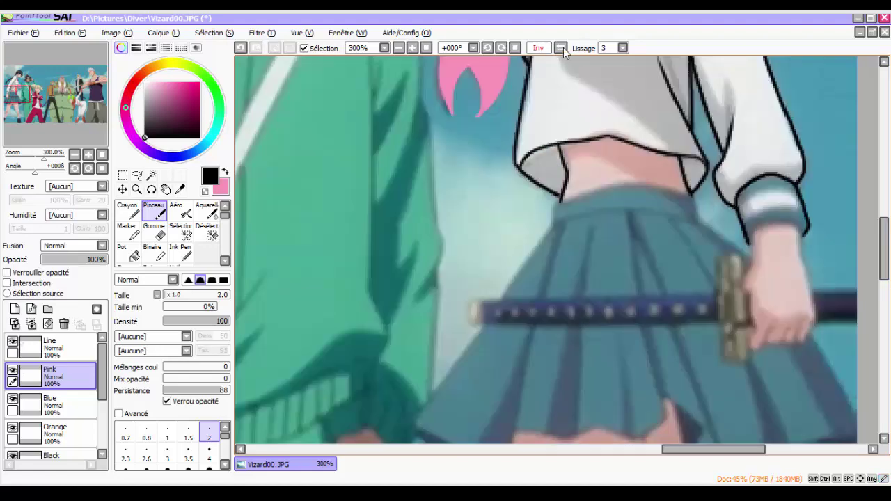
left_click_drag(805, 232, 751, 240)
left_click(562, 48)
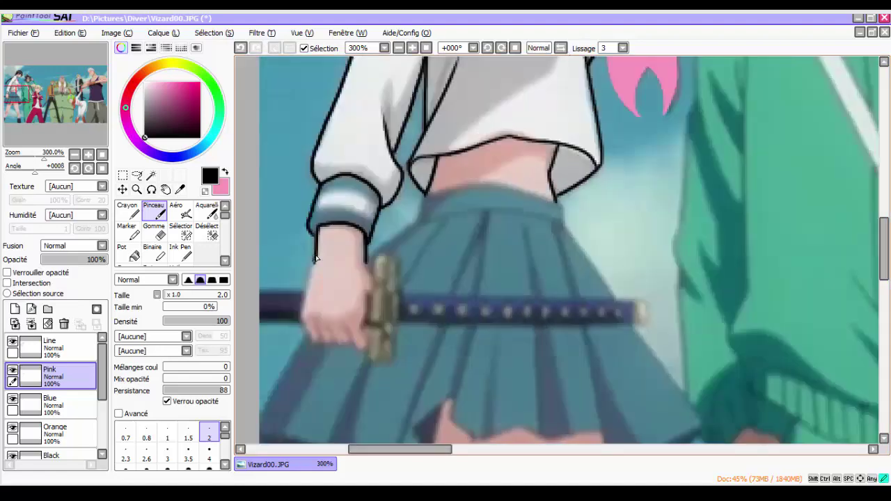
left_click_drag(400, 449, 390, 449)
left_click_drag(883, 258, 883, 273)
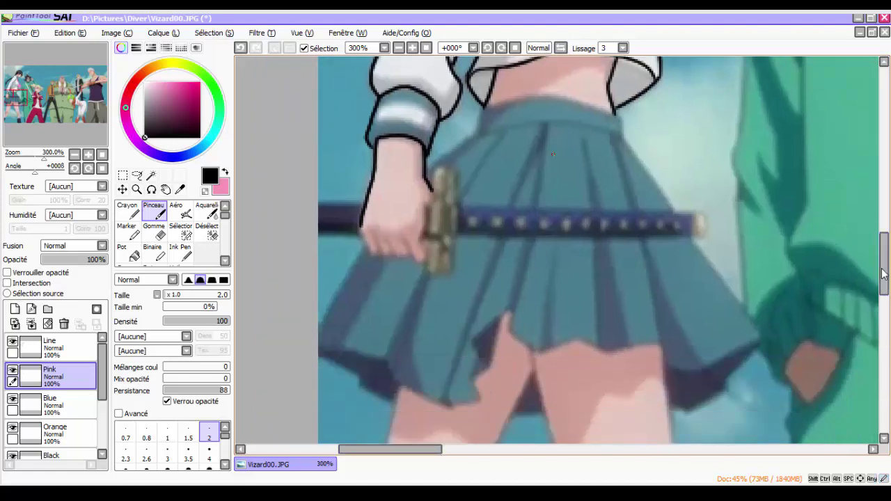
left_click_drag(428, 180, 549, 179)
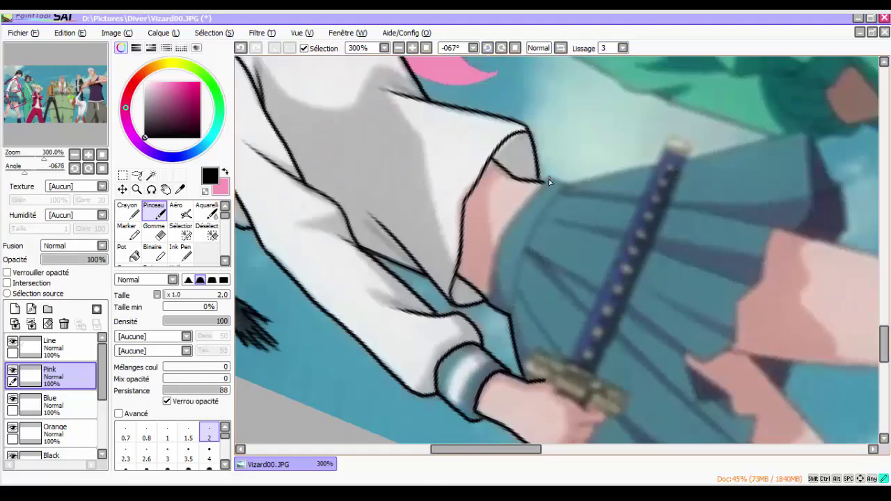
left_click(516, 49)
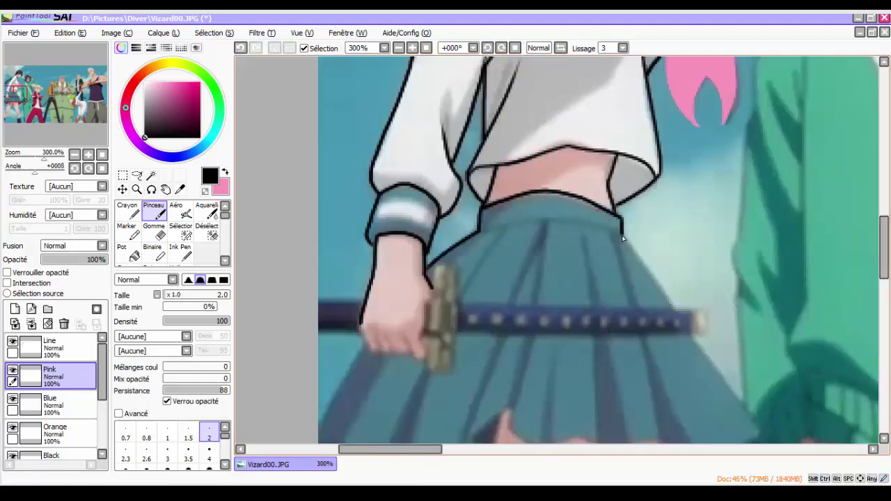
key("h")
left_click(154, 234)
left_click(158, 217)
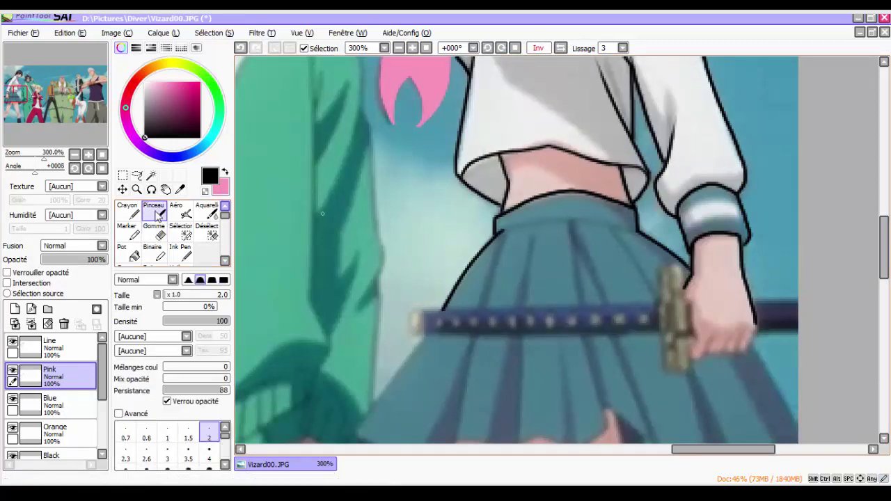
left_click_drag(496, 232, 638, 230)
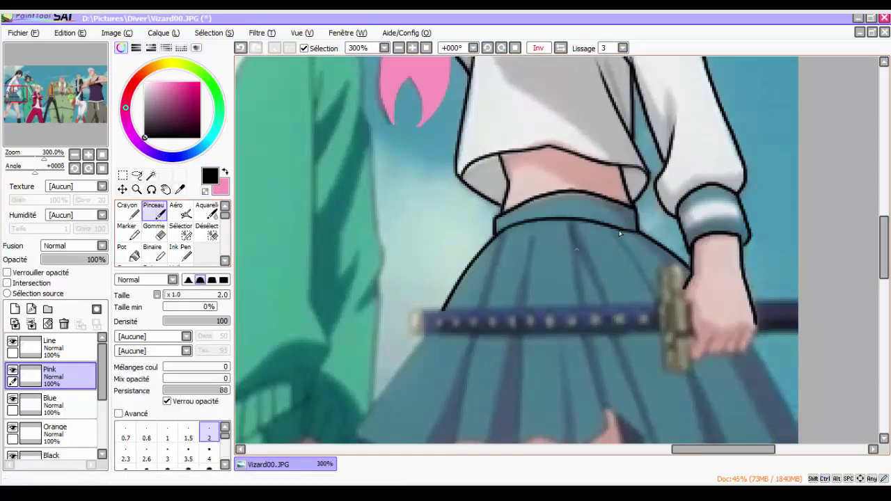
left_click_drag(570, 221, 582, 309)
scroll(583, 255, "down", 2)
key("ctrl+z")
key("ctrl+z")
key("ctrl+z")
key("ctrl+z")
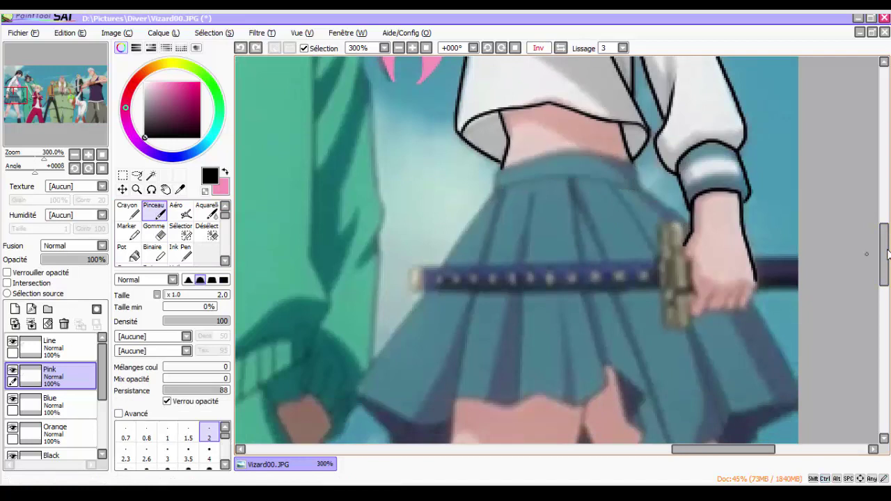
Step: On the Blue layer, sample the skirt's blue and trace the waistband and upper sides of the skirt with the brush
left_click(52, 404)
left_click(180, 190)
left_click(205, 142)
left_click(174, 104)
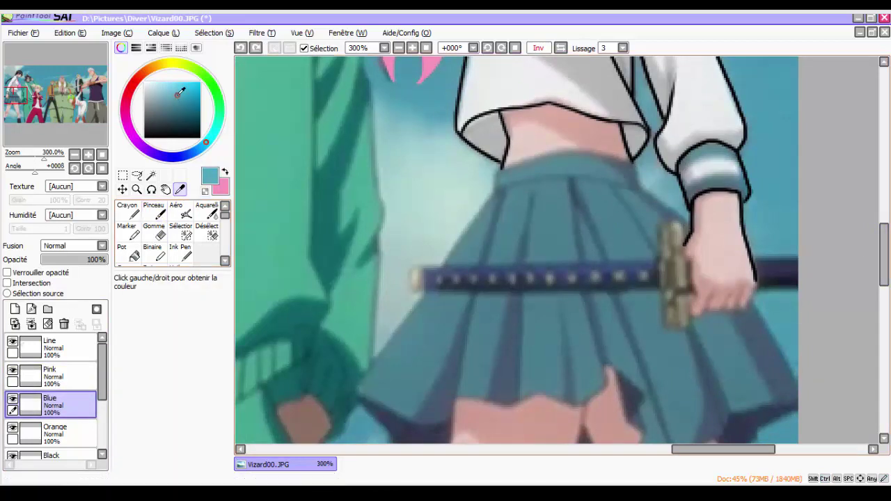
left_click(424, 332)
left_click(156, 214)
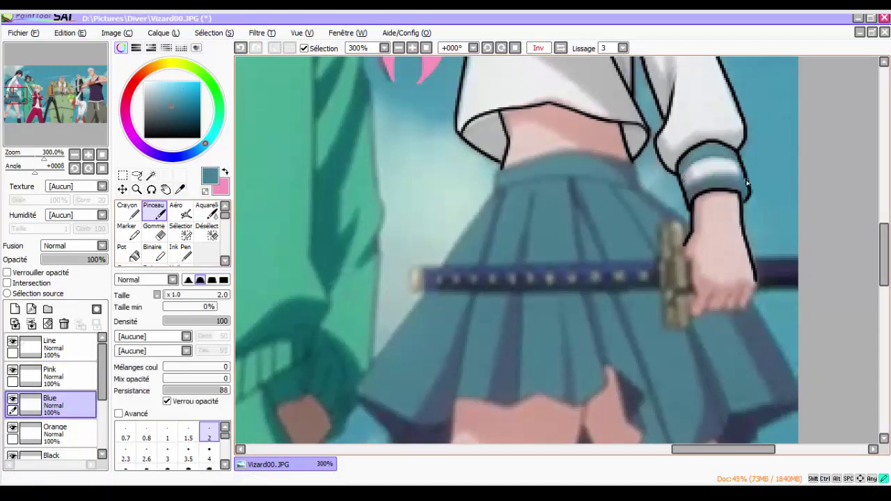
left_click_drag(608, 160, 552, 156)
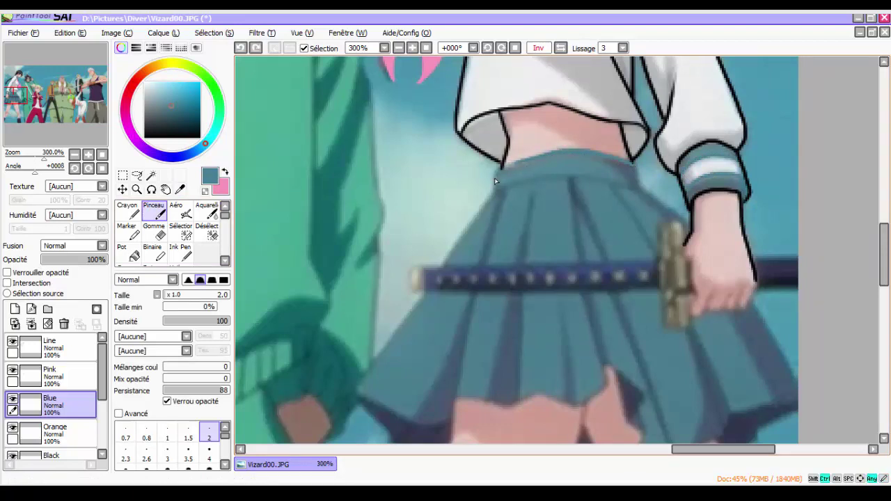
mouse_move(494, 177)
left_mouse_down()
mouse_move(493, 201)
mouse_move(442, 266)
left_mouse_up()
key("ctrl+z")
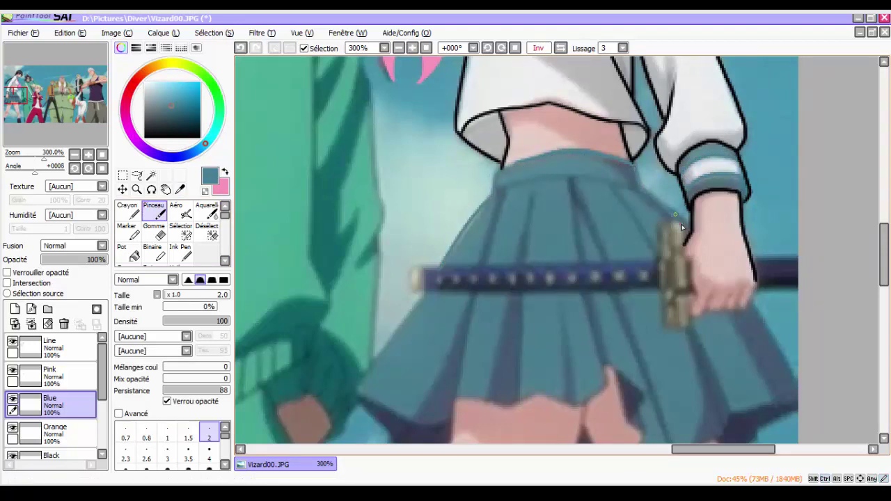
Step: Trace the skirt's flared lower sides and jagged hem in blue, checking the lines by toggling the photo layer Calque1
scroll(56, 390, "down", 3)
left_click(12, 440)
left_click(12, 440)
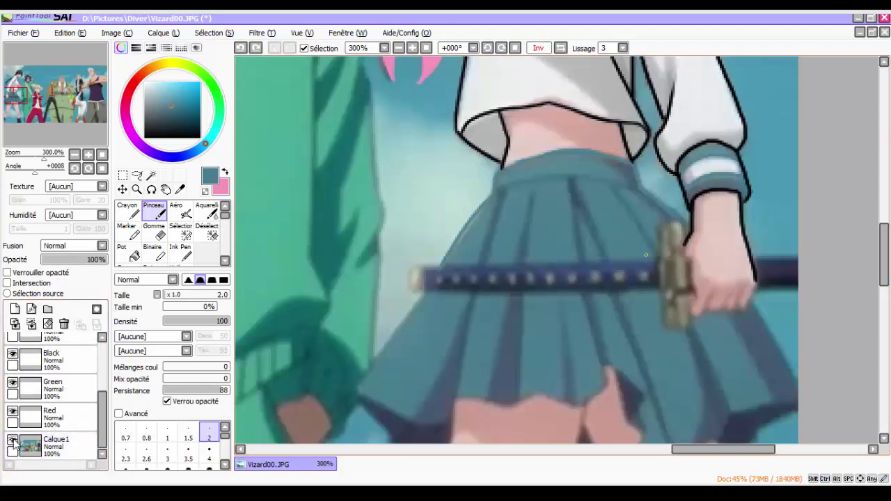
left_click_drag(878, 267, 879, 278)
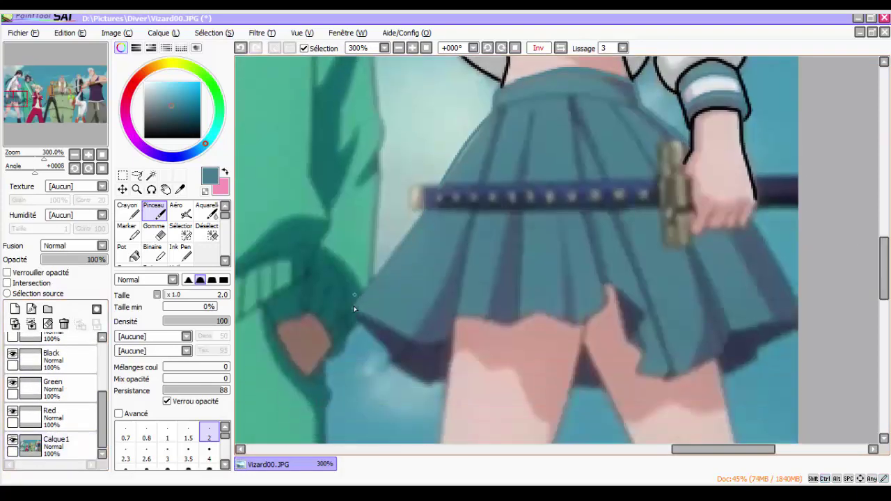
key("ctrl+z")
left_click(392, 358, "shift")
key("h")
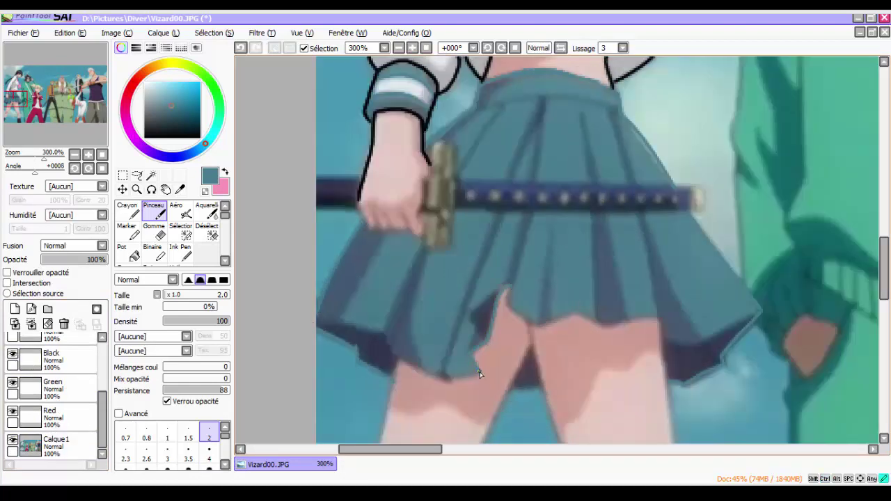
key("e")
key("b")
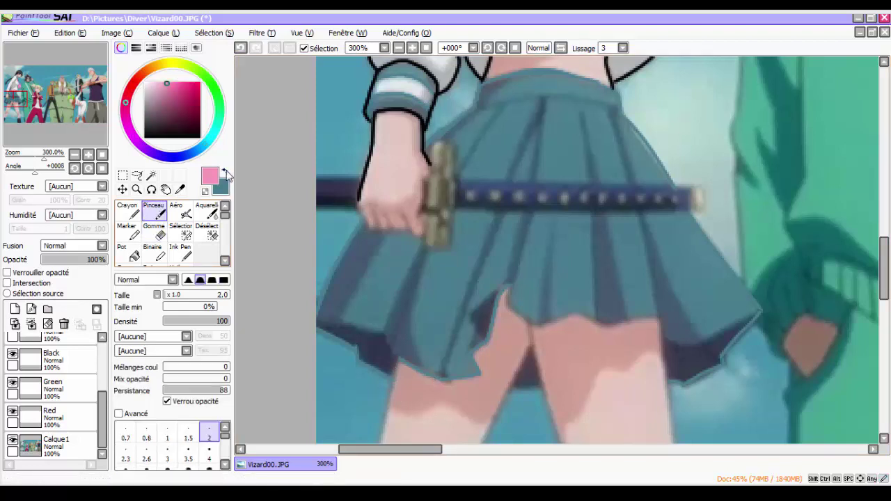
Step: On the Line layer, trace both edges of the thigh below the sword hand in black, rotating the canvas for the outer edge
scroll(85, 352, "up", 3)
left_click(85, 352)
scroll(599, 250, "down", 5)
left_click_drag(401, 197, 371, 356)
key("ctrl+z")
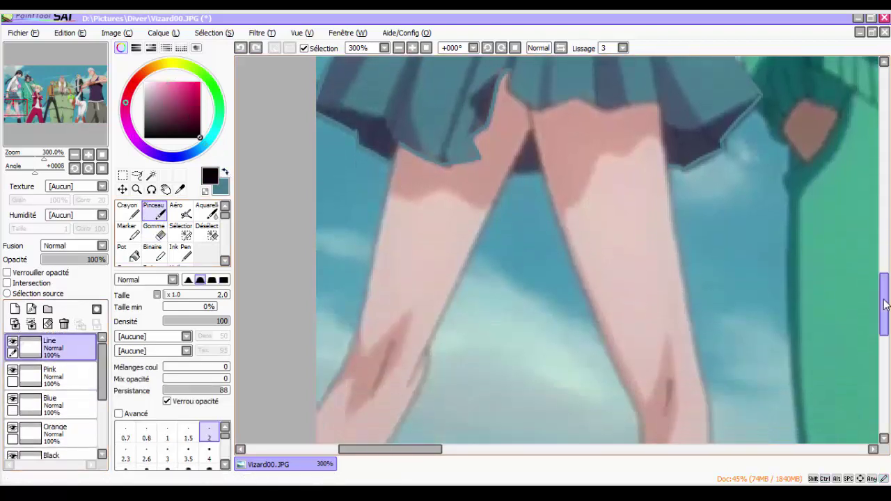
scroll(376, 139, "down", 3)
left_click_drag(370, 131, 414, 349)
scroll(883, 321, "up", 3)
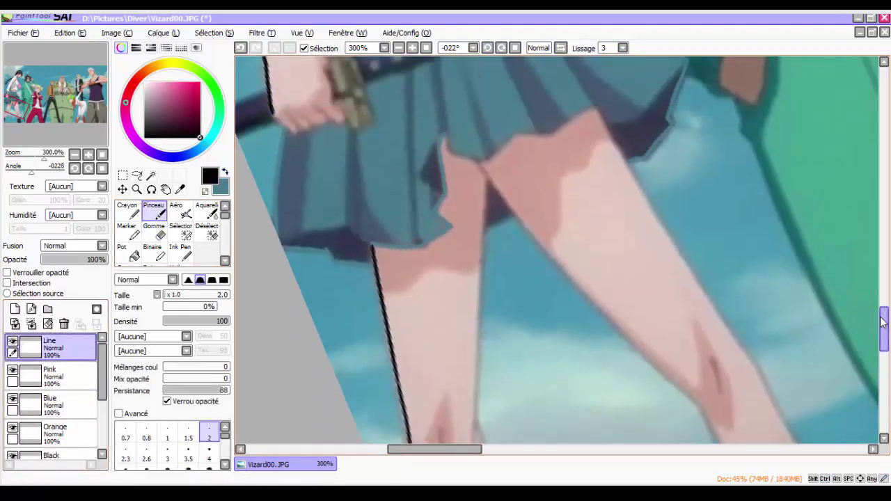
left_click(515, 48)
left_click_drag(523, 160, 412, 394)
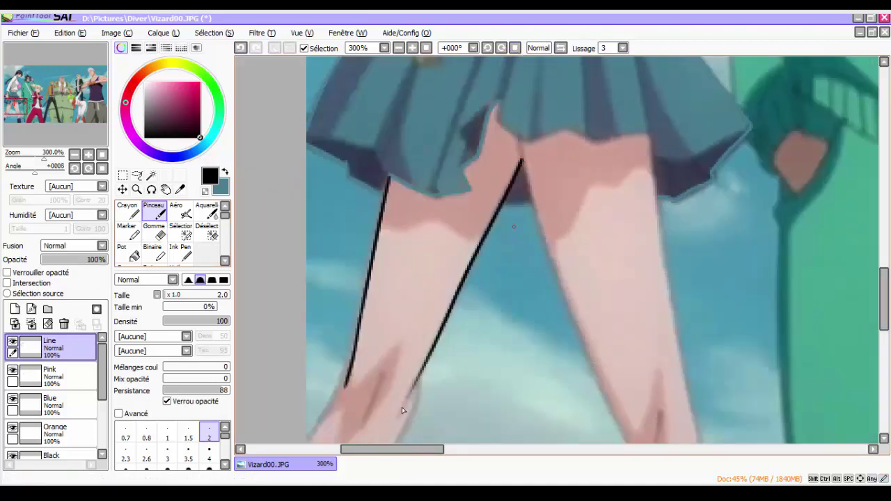
Step: Trace both edges of the other thigh in black down to the knee, undoing weak strokes and rotating the canvas as needed
left_click_drag(521, 161, 600, 376)
scroll(817, 278, "down", 1)
scroll(817, 278, "right", 3)
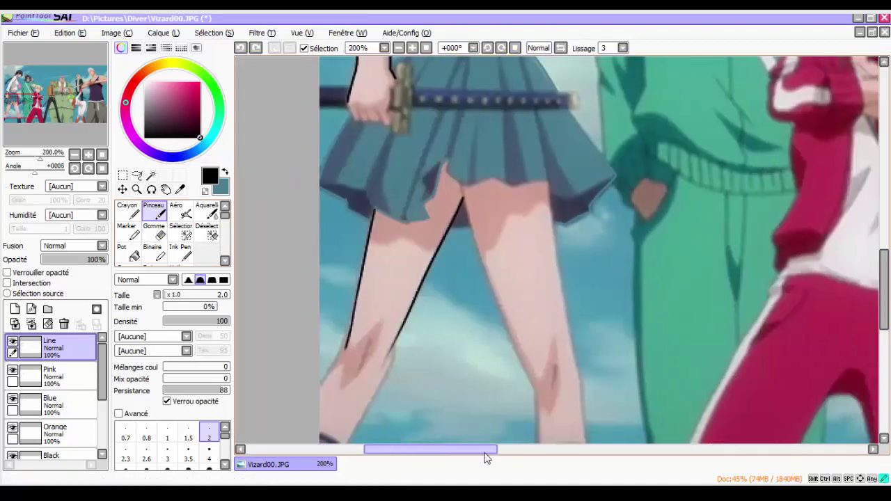
key("ctrl+z")
key("ctrl+y")
key("ctrl+z")
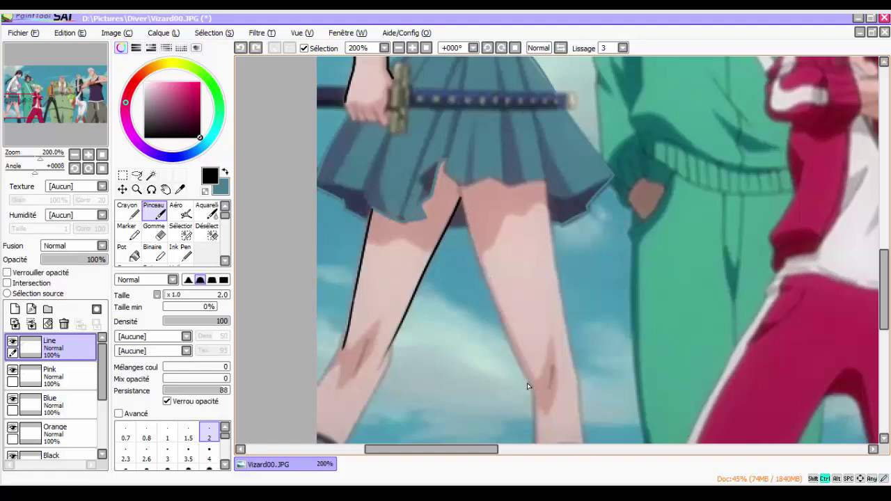
key("ctrl+y")
key("ctrl+z")
left_click(538, 47)
left_click(538, 47)
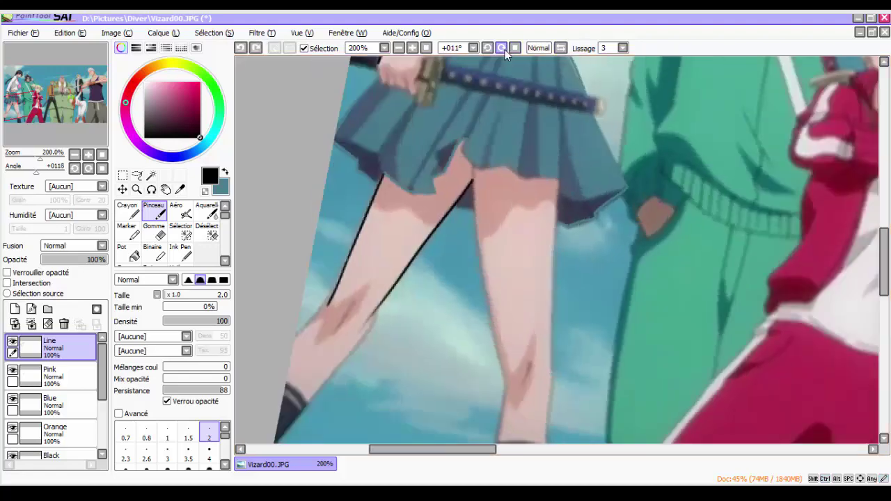
left_click(501, 47)
mouse_move(433, 261)
left_mouse_down()
mouse_move(584, 135)
mouse_move(696, 208)
mouse_move(883, 224)
left_mouse_up()
key("Home")
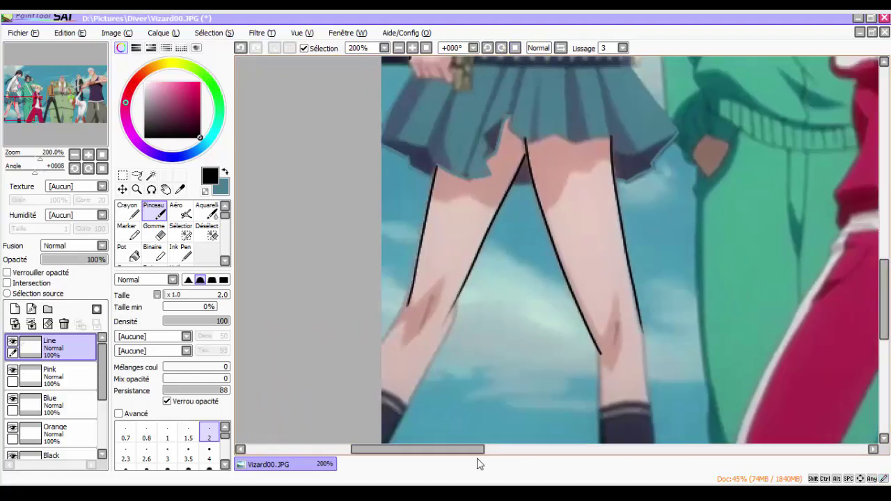
Step: Clean up the thigh lines and trace the knee and calf of the leg that runs off the picture's edge in black
scroll(550, 322, "up", 2)
key("e")
key("b")
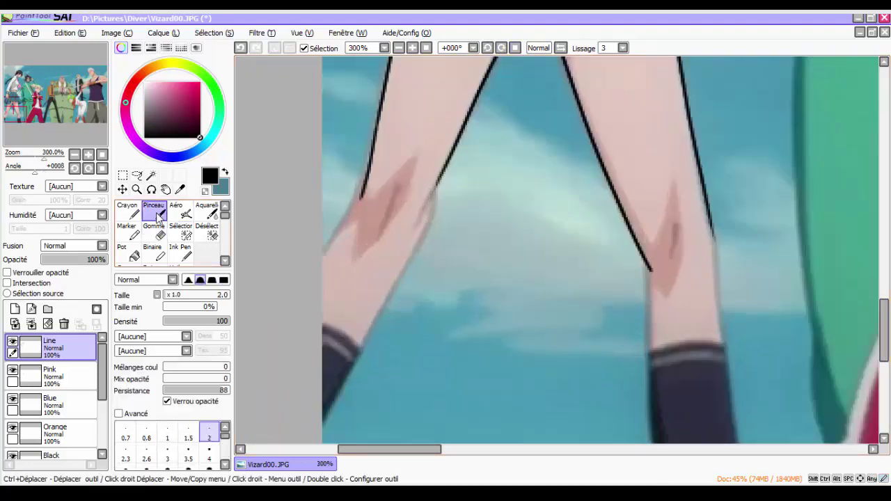
left_click_drag(426, 183, 390, 314)
key("ctrl+z")
left_click_drag(430, 449, 415, 463)
left_click_drag(414, 426, 519, 234)
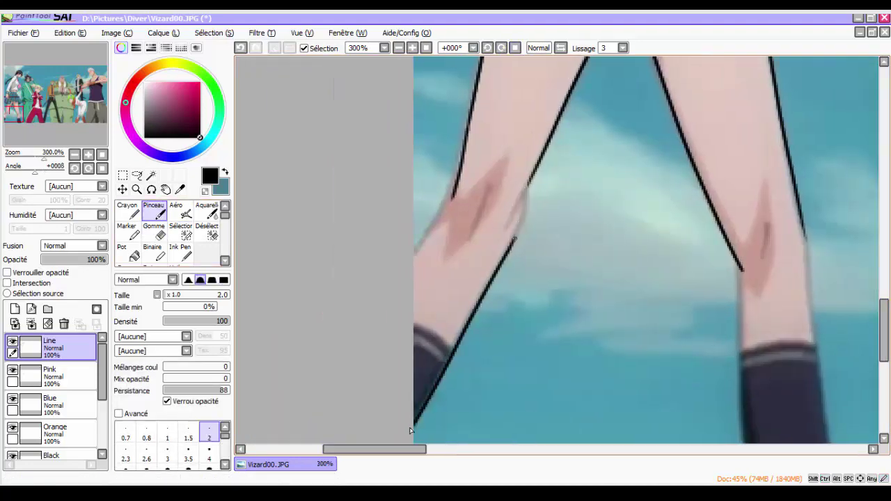
left_click_drag(529, 186, 512, 249)
left_click_drag(454, 200, 394, 287)
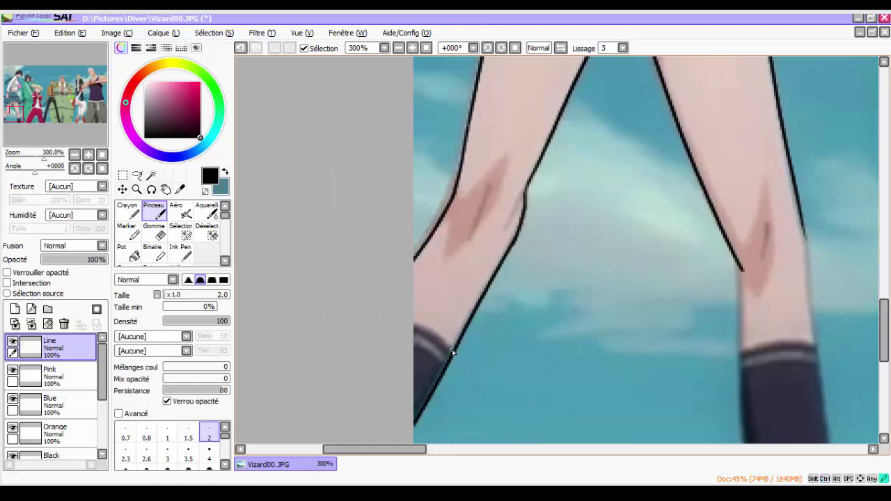
Step: Trace the other leg's calf, sock and sock top in black, and check the line art with the photo layer hidden
left_click_drag(390, 449, 446, 449)
scroll(498, 429, "down", 2)
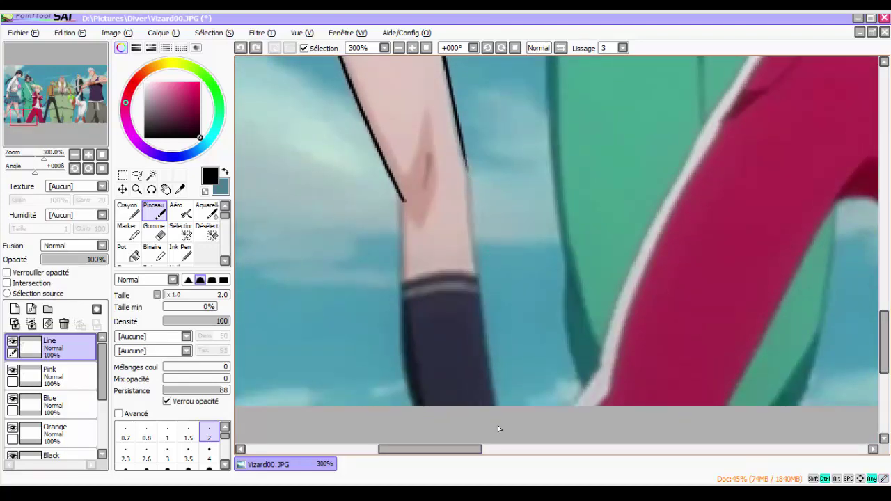
mouse_move(465, 169)
left_mouse_down()
mouse_move(501, 437)
mouse_move(509, 436)
left_mouse_up()
key("ctrl+z")
left_click_drag(404, 202, 431, 449)
left_click_drag(479, 276, 403, 291)
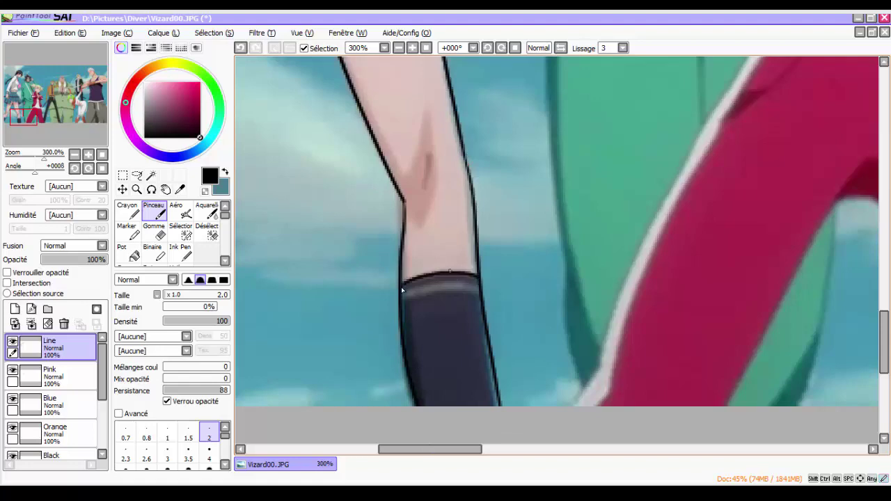
scroll(403, 291, "down", 4)
scroll(55, 404, "down", 3)
left_click(12, 442)
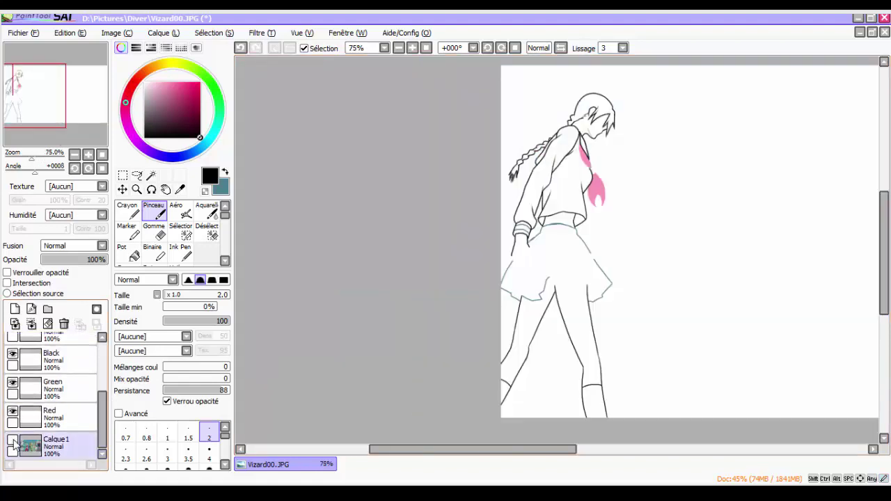
left_click(12, 441)
Step: Add a vector layer above Line, rename it zampakuto, and choose the straight line tool at size 2 for the sword
scroll(448, 293, "up", 4)
scroll(55, 390, "up", 5)
left_click(61, 351)
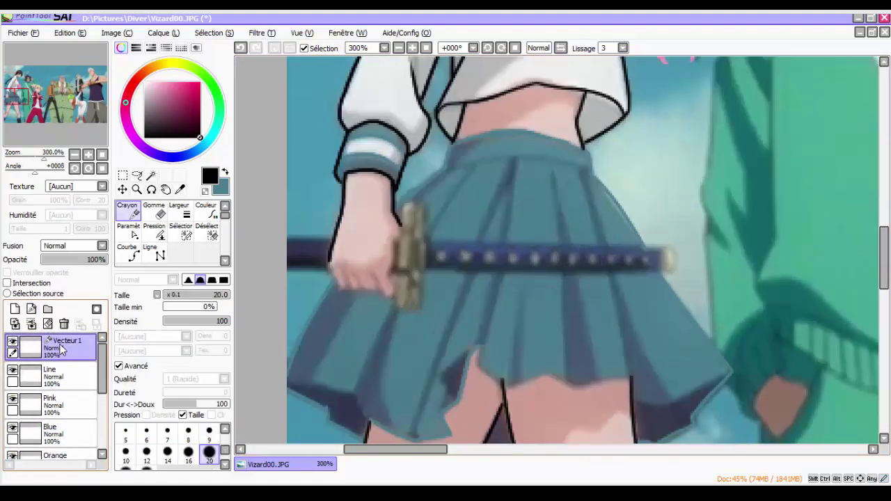
double_click(61, 350)
type("zampakuto")
key("Return")
left_click(160, 254)
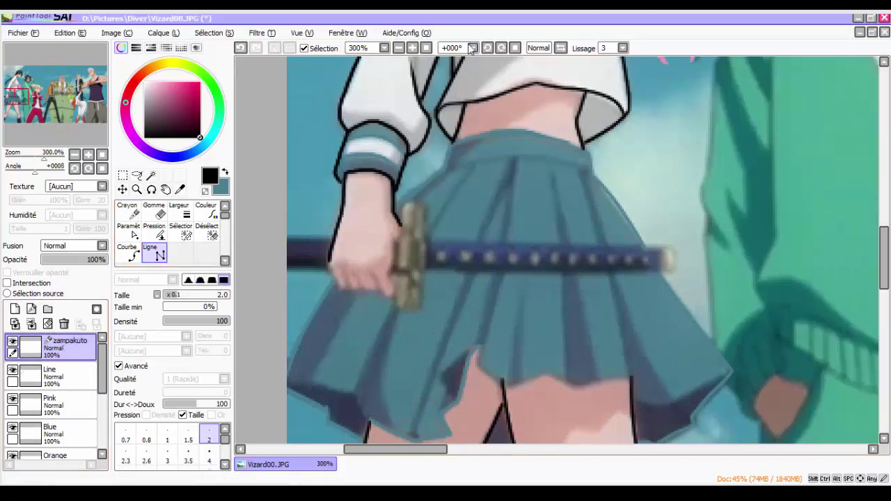
Step: Rotate the canvas to -90° and sample the blue of the sword grip with the zampakuto layer active
key("Delete")
key("Delete")
key("Delete")
key("Delete")
key("Delete")
key("Delete")
left_click(63, 434)
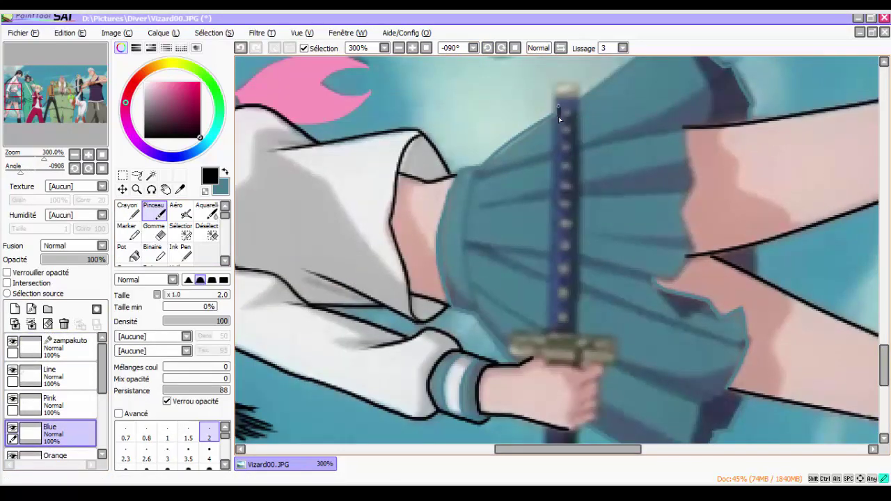
left_click(154, 230)
left_click(63, 349)
left_click(180, 190)
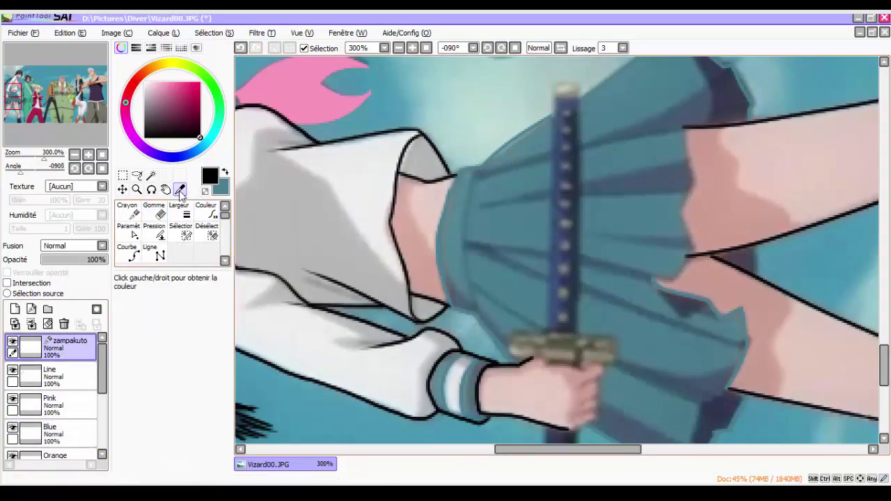
left_click(568, 202)
Step: Choose the vector pen at size 2 and sample the gold colour of the sword guard
scroll(579, 201, "up", 5)
scroll(558, 279, "down", 4)
key("n")
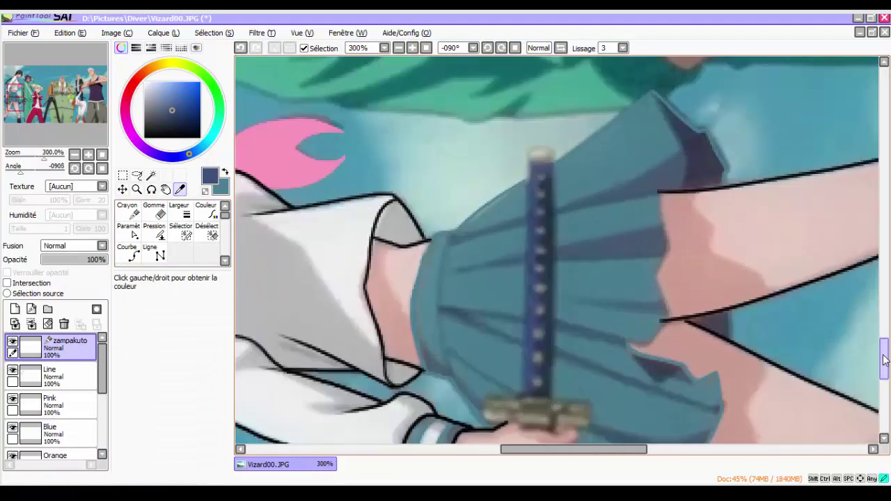
scroll(622, 221, "down", 1)
left_click(211, 437)
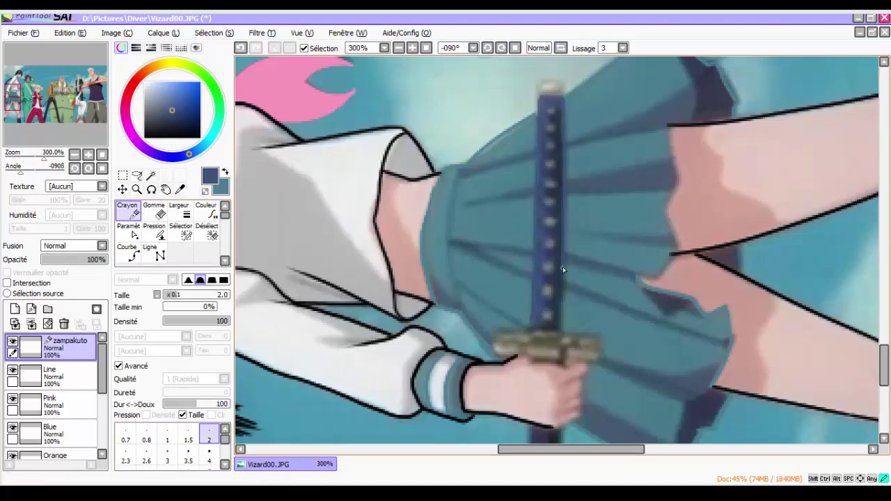
key("alt")
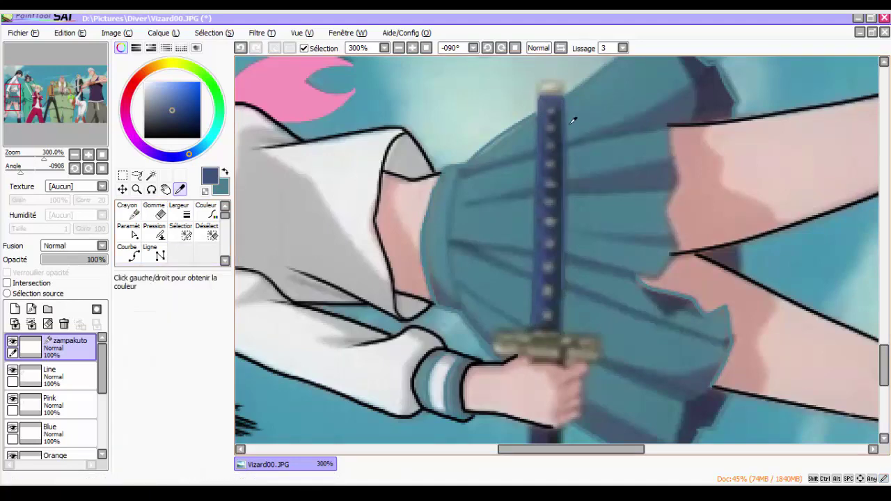
scroll(550, 327, "up", 4)
left_click(528, 272)
scroll(527, 272, "down", 4)
left_click_drag(578, 448, 533, 448)
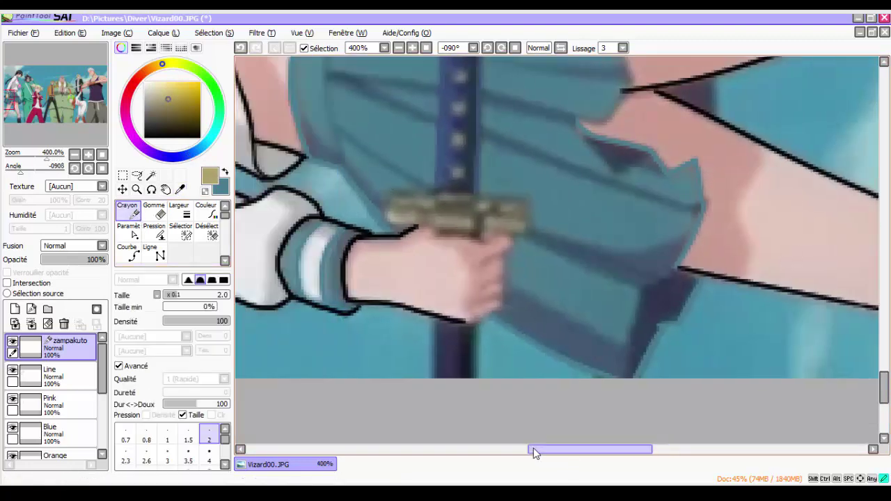
Step: Outline the sword guard in gold with straight lines and close the gap beside the grip with the pen
left_click(151, 252)
scroll(411, 225, "up", 2)
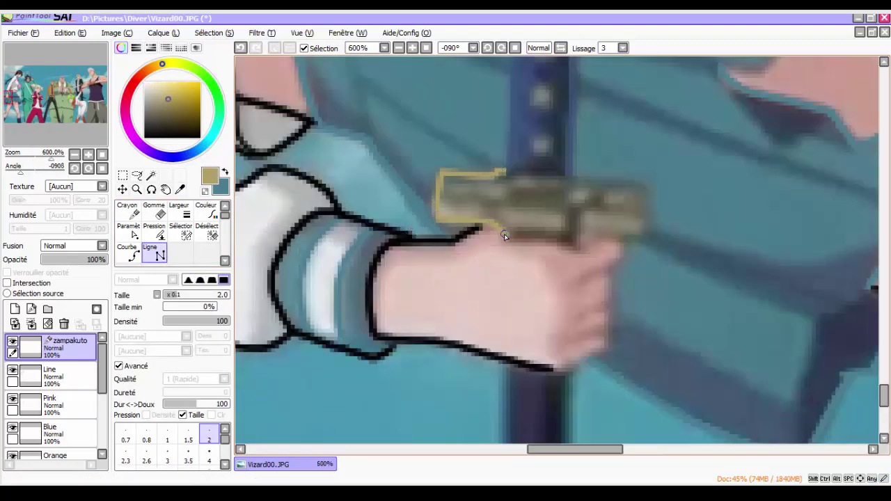
left_click(571, 238)
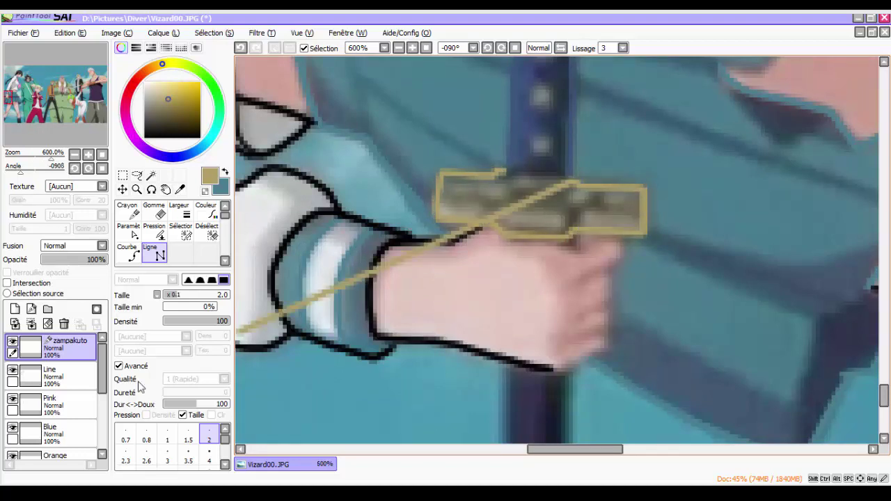
left_click(134, 213)
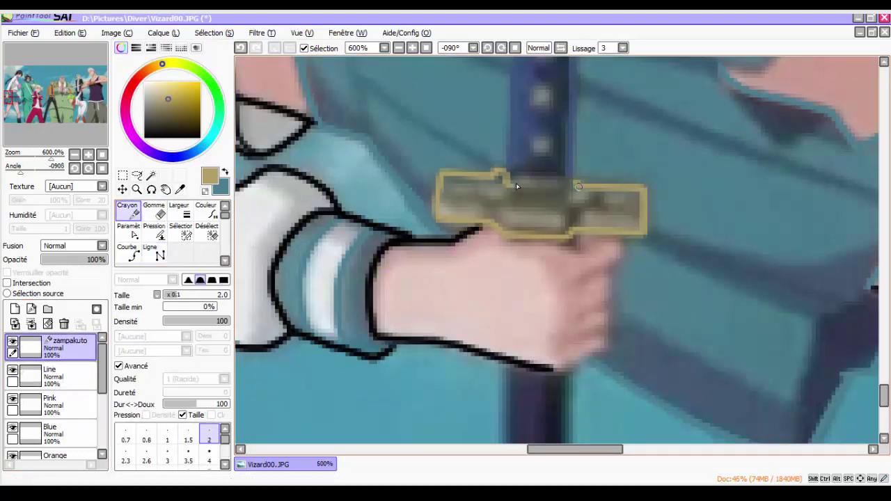
Step: Draw small gold diamond outlines over every ornament along the sword grip, from the pommel down to the guard
scroll(506, 171, "up", 5)
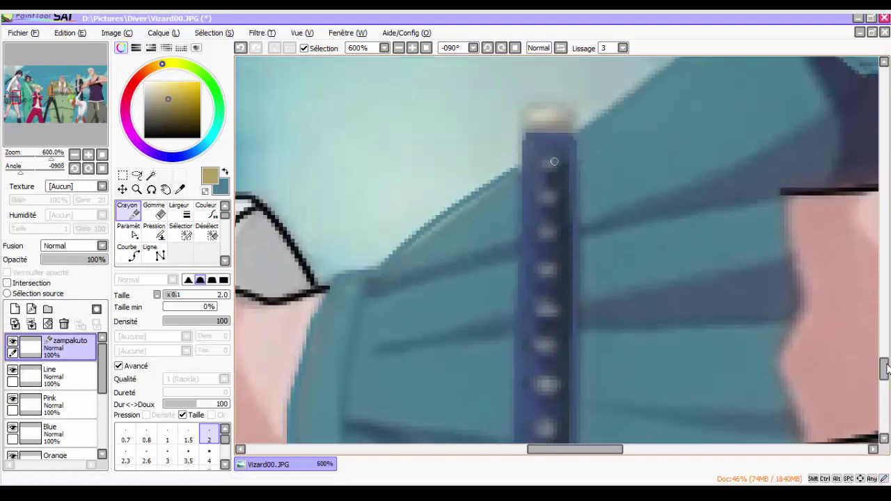
left_click(548, 165)
left_click(549, 201)
left_click(548, 236)
left_click(547, 270)
left_click(547, 310)
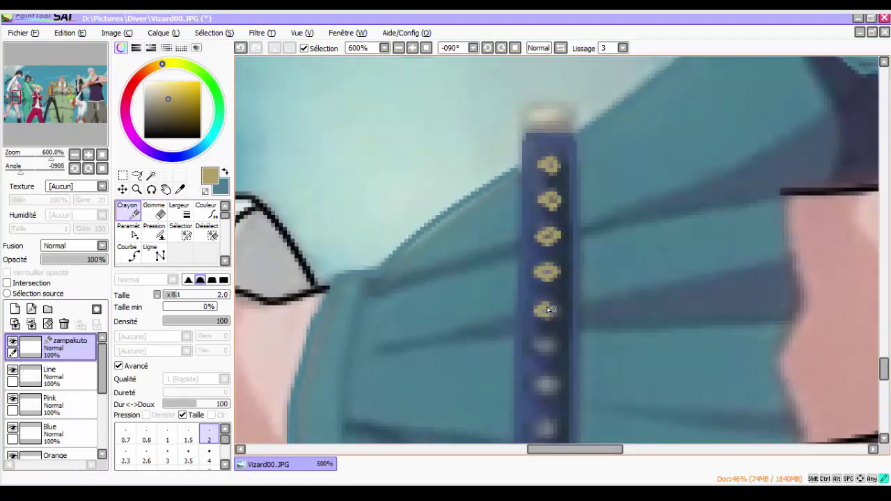
left_click(546, 346)
scroll(550, 213, "down", 5)
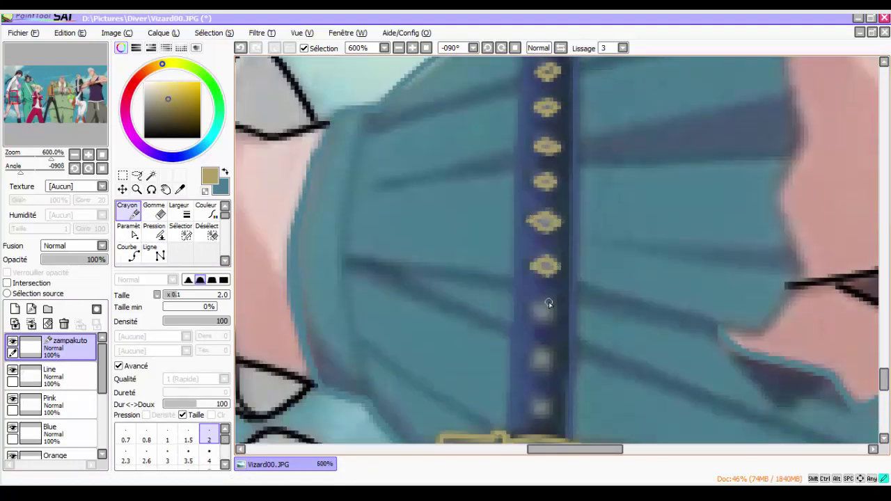
left_click(538, 359)
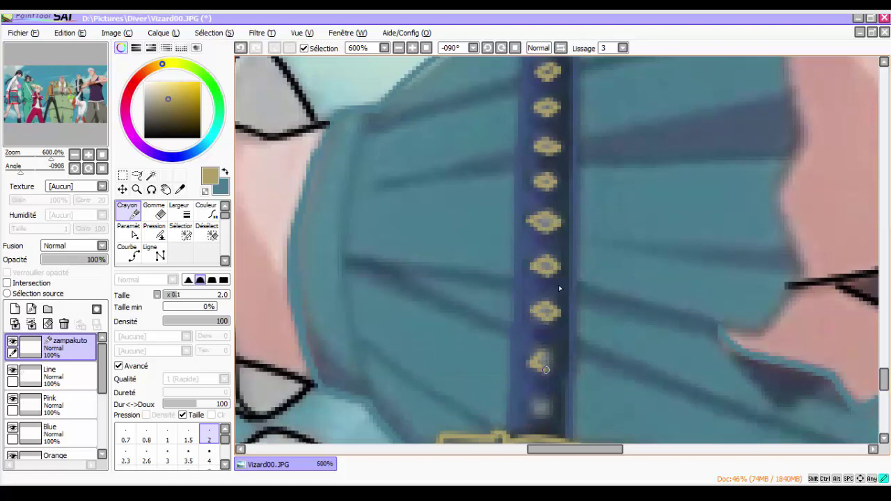
left_click(544, 356)
scroll(546, 369, "down", 5)
left_click(538, 244)
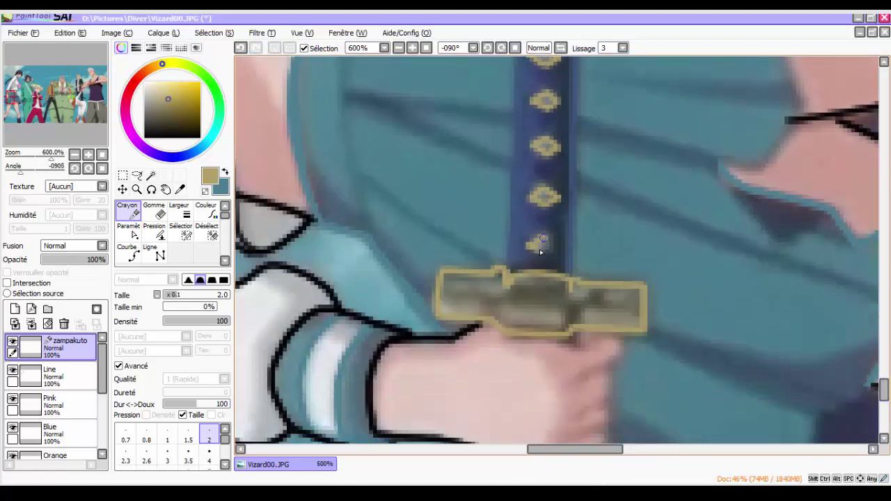
Step: Rasterize the zampakuto layer and fill the grip's diamonds with gold using the bucket
left_click(134, 255)
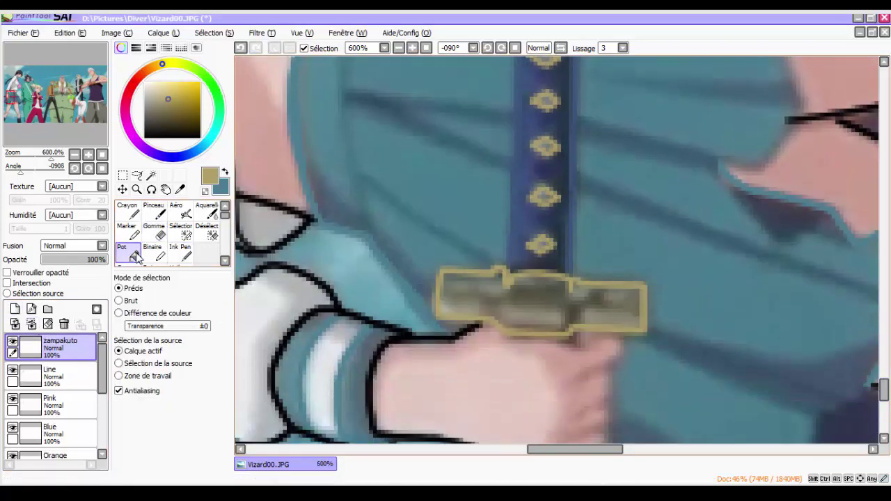
scroll(544, 200, "up", 5)
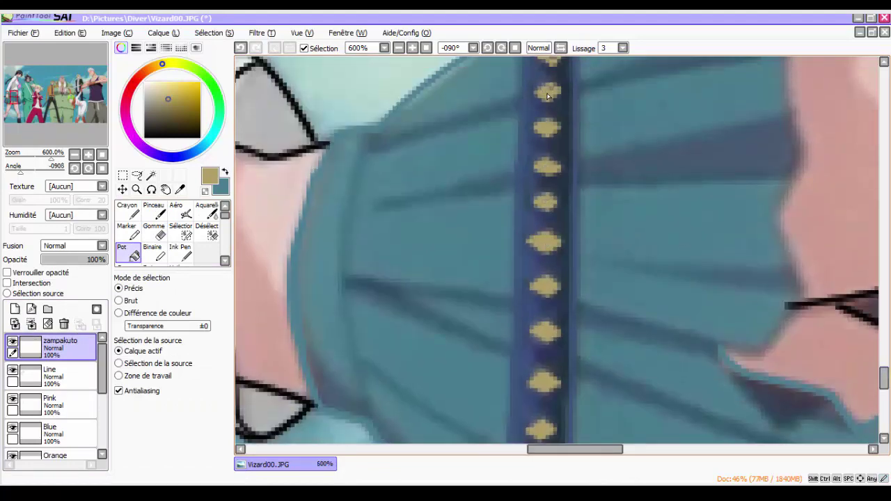
scroll(886, 370, "up", 2)
Step: Add a layer below zampakuto, outline the sword grip on it with the blue brush, and hide the photo layer
left_click(15, 308)
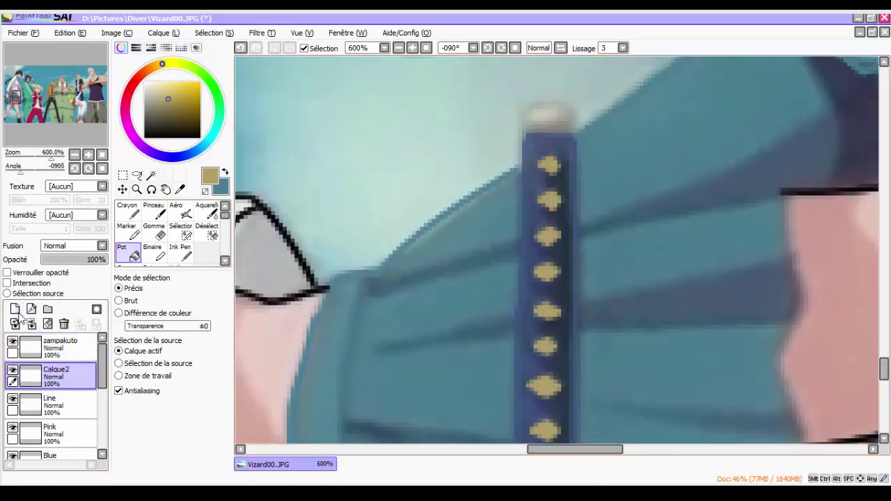
left_click(154, 210)
scroll(53, 397, "down", 3)
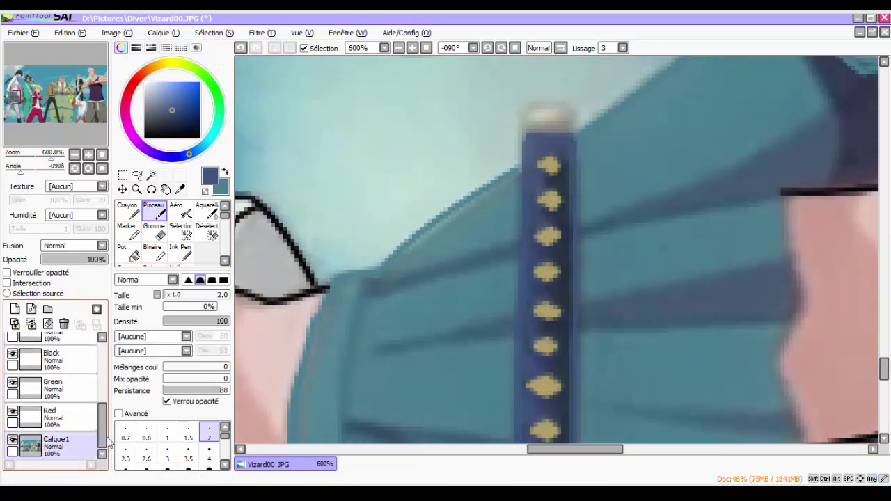
left_click(12, 446)
scroll(52, 397, "up", 3)
Step: Sample the diamonds' gold, show the photo again, and paint and fill the sword's pommel cap on the zampakuto layer
left_click(180, 190)
key("x")
left_click(548, 165)
left_click(154, 210)
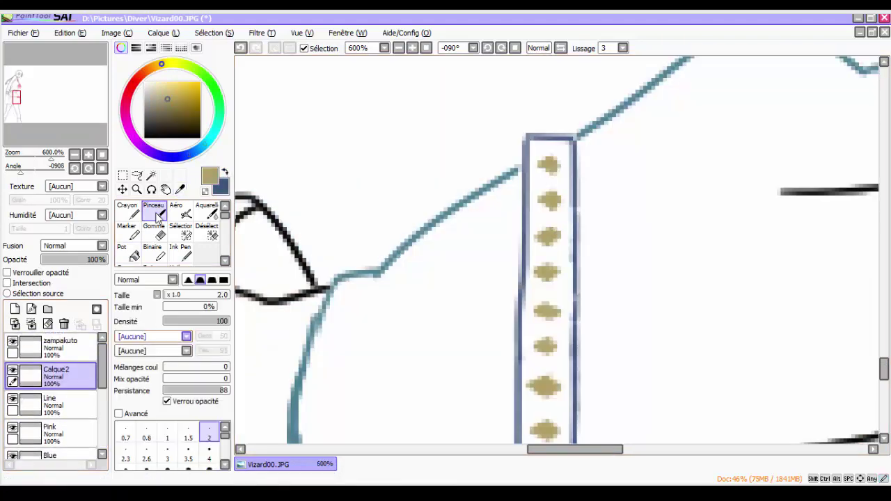
scroll(53, 397, "down", 3)
left_click(12, 445)
scroll(52, 397, "up", 3)
left_click(82, 352)
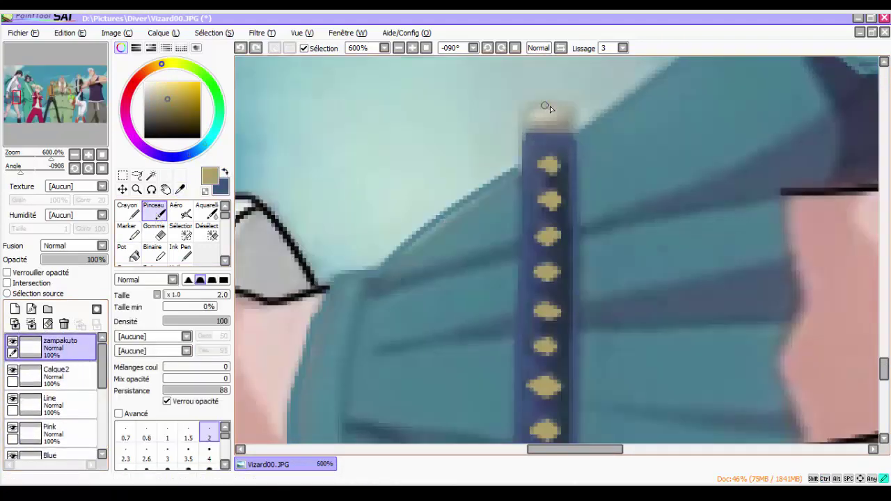
mouse_move(547, 110)
left_mouse_down()
mouse_move(527, 131)
mouse_move(528, 179)
mouse_move(571, 240)
left_mouse_up()
left_click(122, 252)
Step: Hide the photo layer and thicken both sides of the grip's outline in blue from the pommel to the guard
key("x")
scroll(53, 396, "down", 3)
left_click(13, 446)
left_click(154, 210)
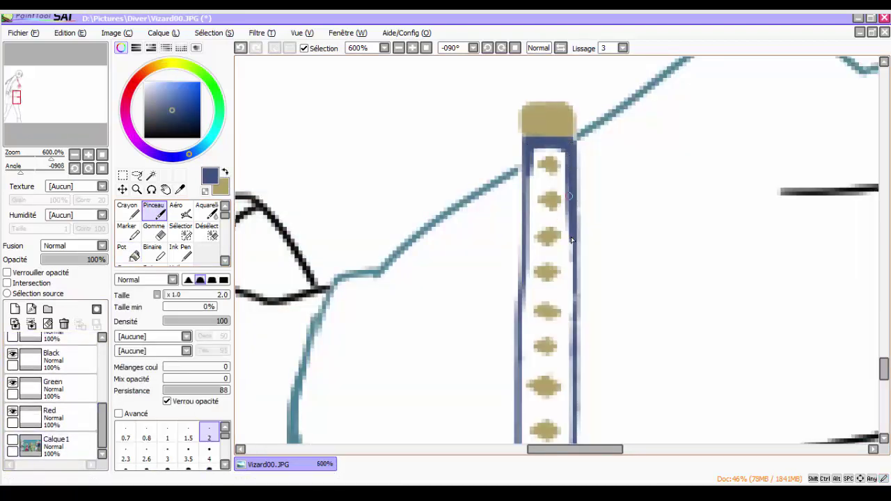
left_click_drag(527, 175, 524, 348)
left_click_drag(572, 248, 573, 365)
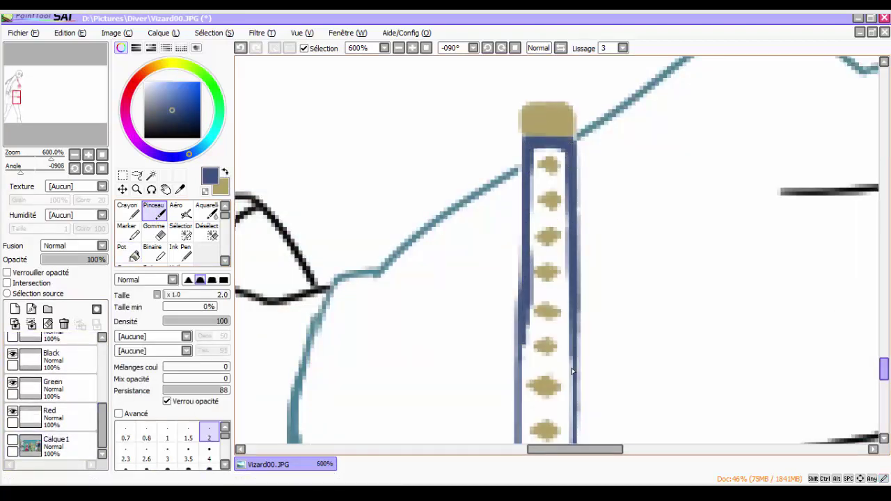
scroll(523, 200, "down", 3)
left_click_drag(524, 202, 524, 315)
left_click_drag(571, 193, 568, 393)
left_click_drag(519, 241, 516, 418)
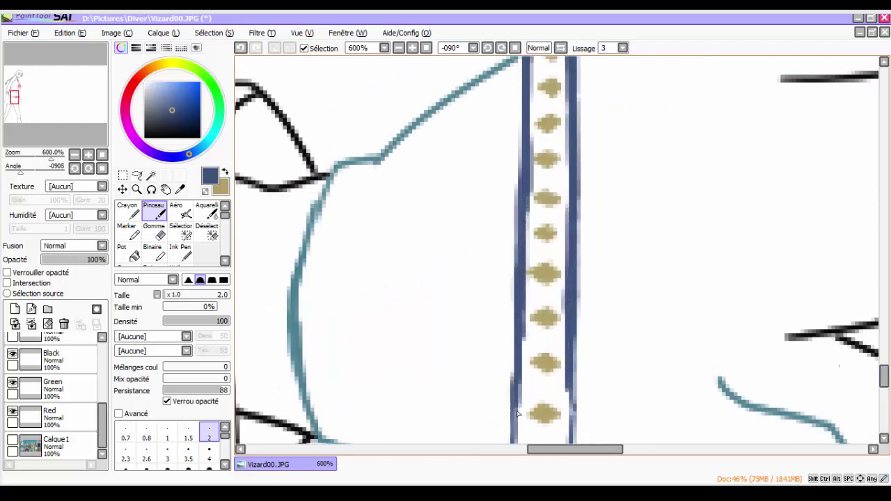
scroll(529, 314, "down", 3)
left_click_drag(569, 167, 565, 256)
mouse_move(516, 173)
left_mouse_down()
mouse_move(512, 273)
mouse_move(530, 263)
mouse_move(561, 271)
mouse_move(519, 269)
mouse_move(557, 270)
left_mouse_up()
Step: Fill the sword grip with blue and fill the guard with gold on the zampakuto layer
key("g")
left_click(538, 220)
scroll(538, 219, "down", 1)
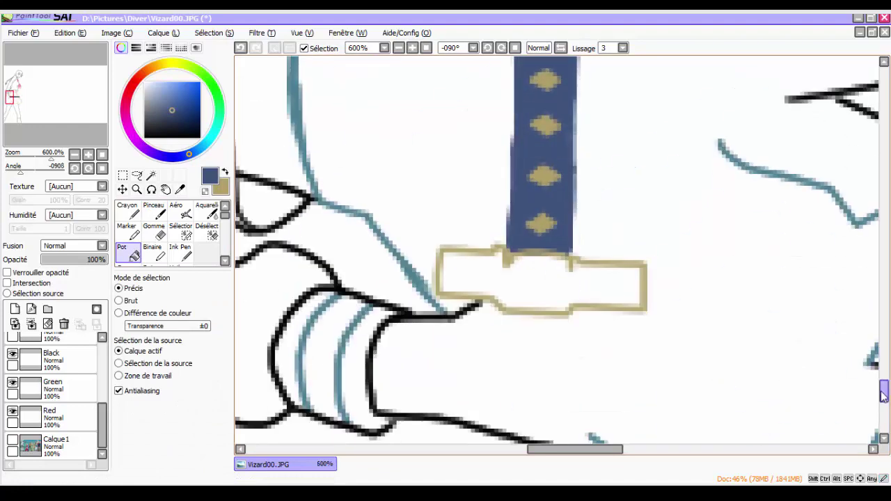
key("x")
scroll(52, 352, "up", 5)
left_click(52, 352)
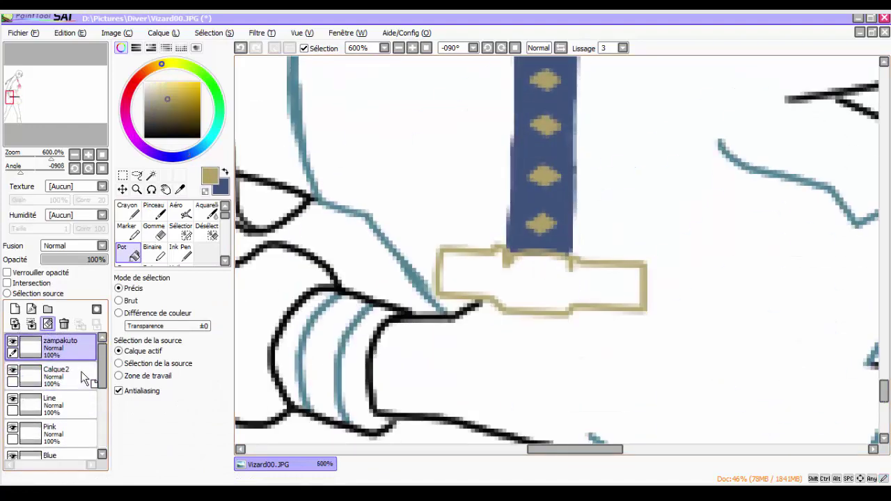
left_click(515, 282)
Step: Add a vector layer above zampakuto, show the photo layer, and sample the scabbard's dark blue for the line tool
scroll(514, 282, "down", 3)
left_click(52, 404)
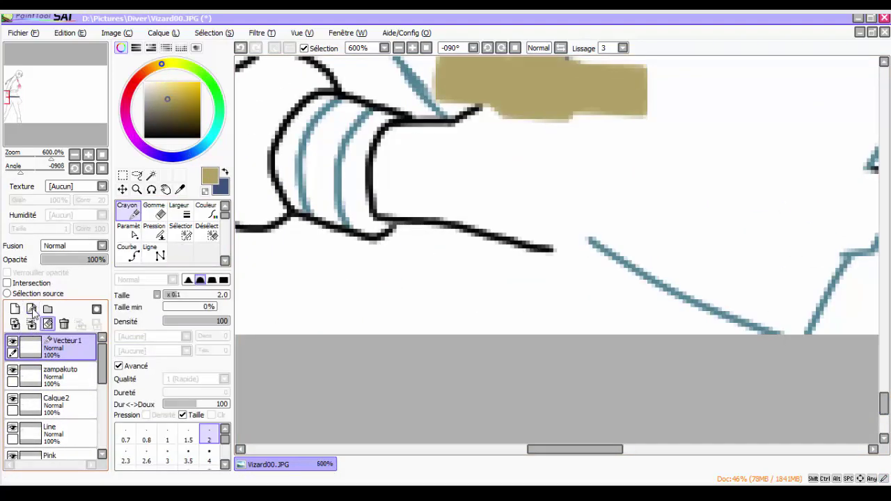
scroll(52, 404, "down", 3)
left_click(13, 439)
left_click(154, 256)
left_click(179, 189)
left_click(225, 174)
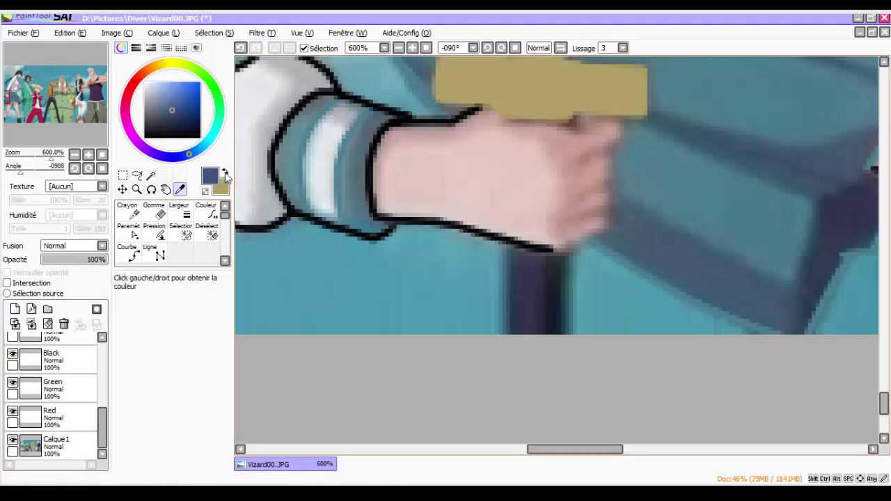
left_click(539, 304)
Step: Reset the canvas rotation and move the Line layer to the top of the layer stack
left_click(515, 47)
scroll(581, 209, "up", 2)
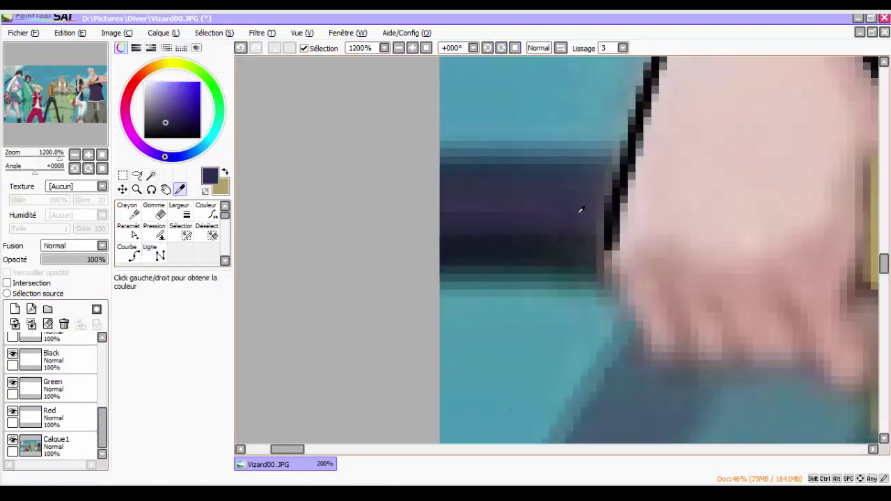
key("alt")
scroll(558, 159, "down", 6)
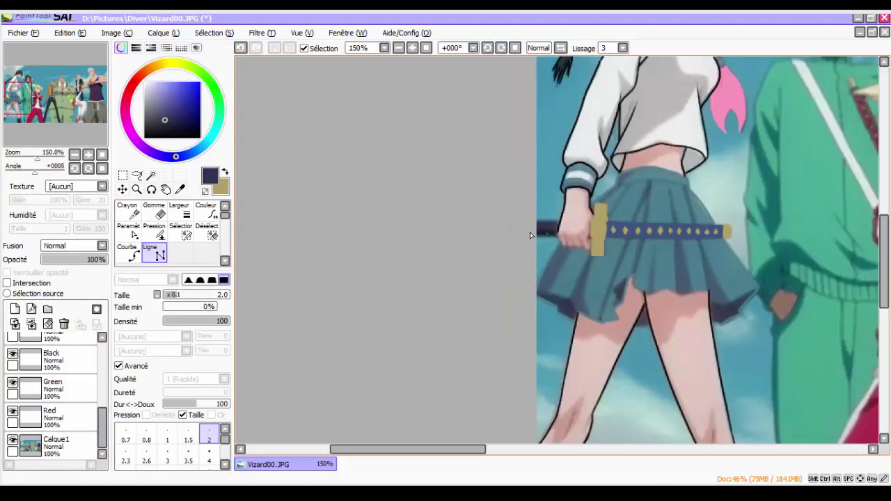
scroll(87, 341, "up", 5)
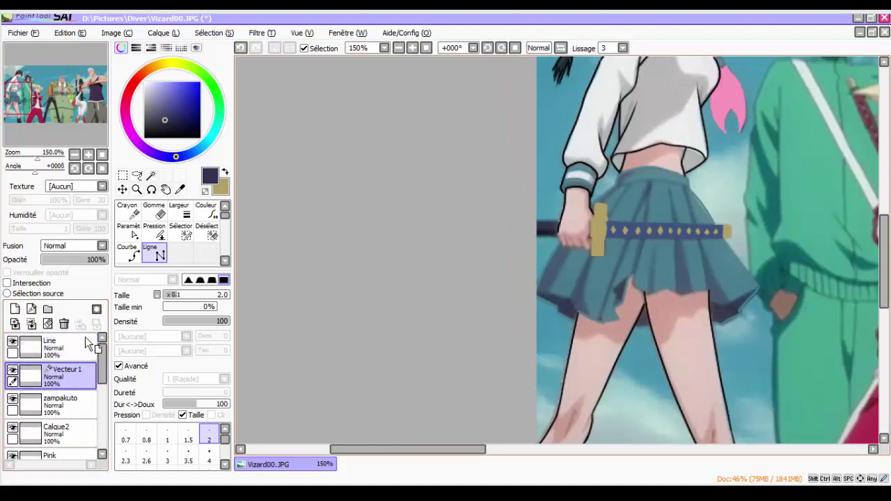
Step: Trace the scabbard's upper and lower edges behind the hand in dark blue on the new vector layer
scroll(528, 236, "up", 2)
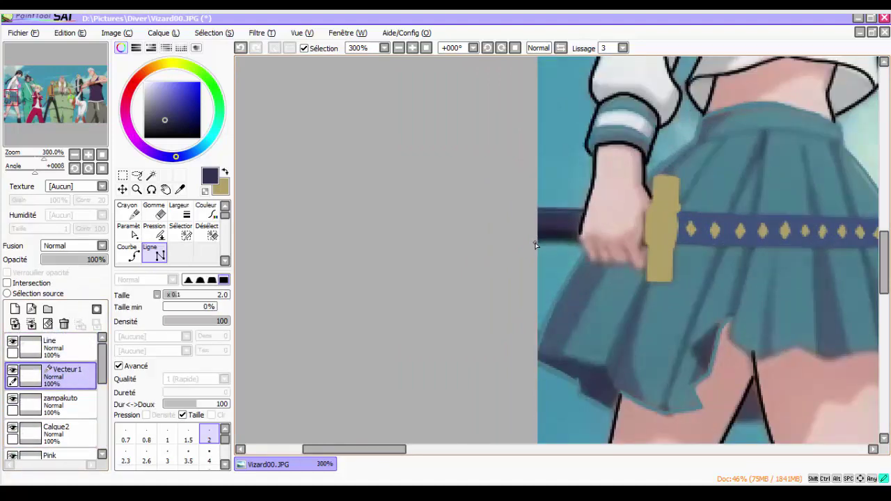
left_click(143, 138)
scroll(604, 246, "up", 5)
left_click(179, 189)
left_click(617, 264)
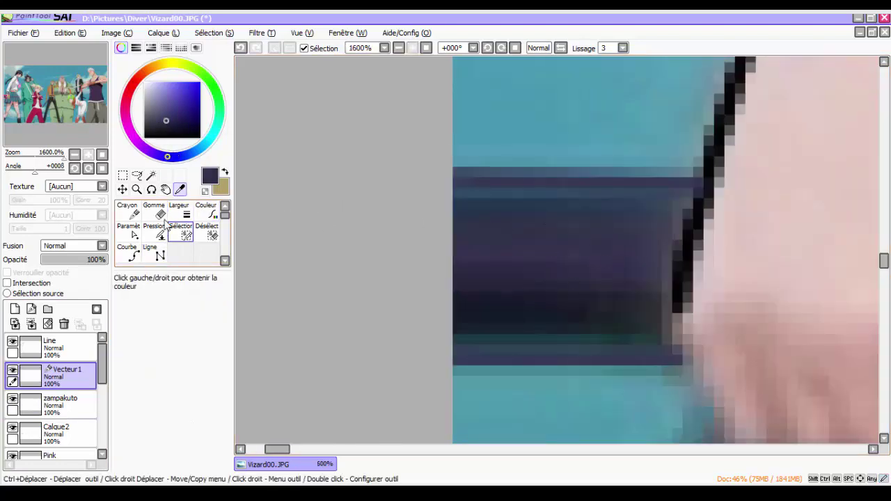
scroll(617, 264, "down", 5)
Step: Outline the fist and its fingers beside the sword guard in black on the Line layer with the size 2 brush
left_click(49, 345)
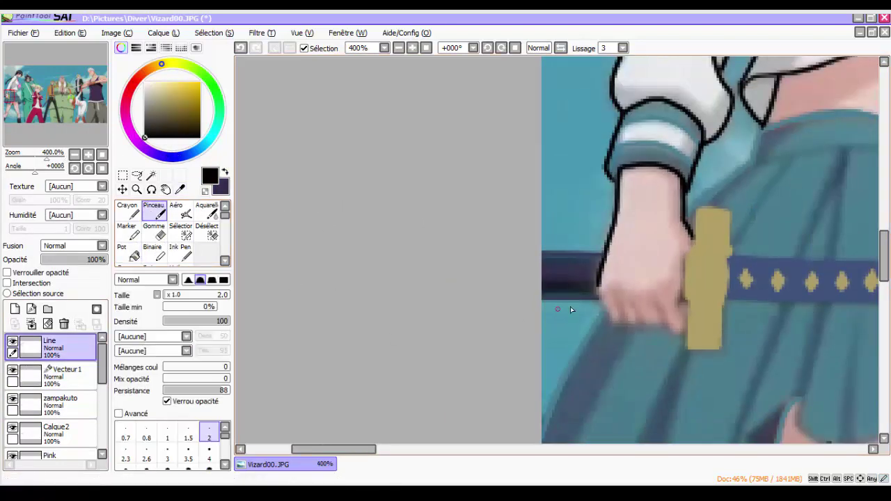
scroll(576, 305, "up", 2)
left_click_drag(402, 456, 424, 456)
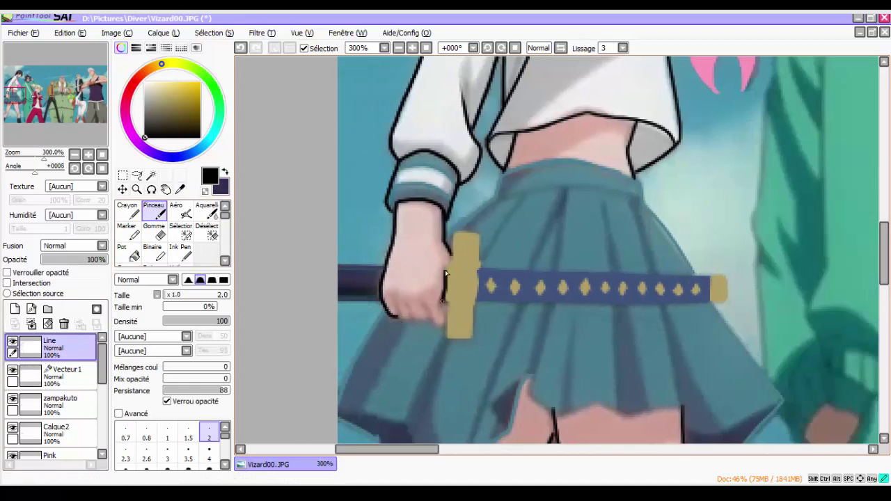
key("ctrl+z")
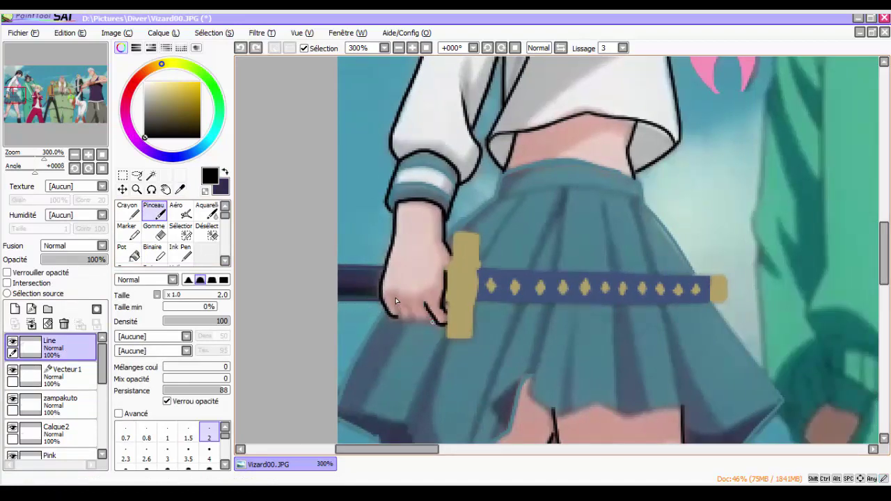
left_click_drag(395, 298, 432, 322)
key("ctrl+z")
left_click_drag(416, 293, 428, 319)
key("ctrl+z")
scroll(427, 360, "up", 1)
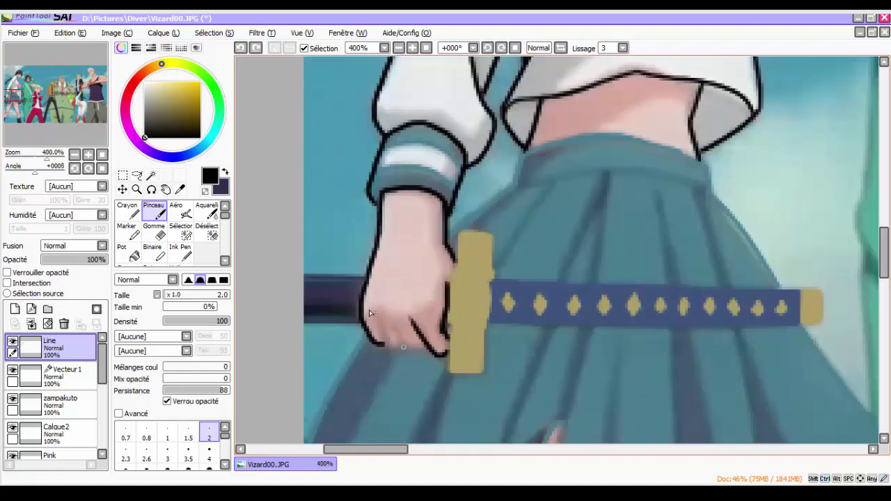
left_click_drag(386, 343, 426, 348)
scroll(719, 262, "down", 2)
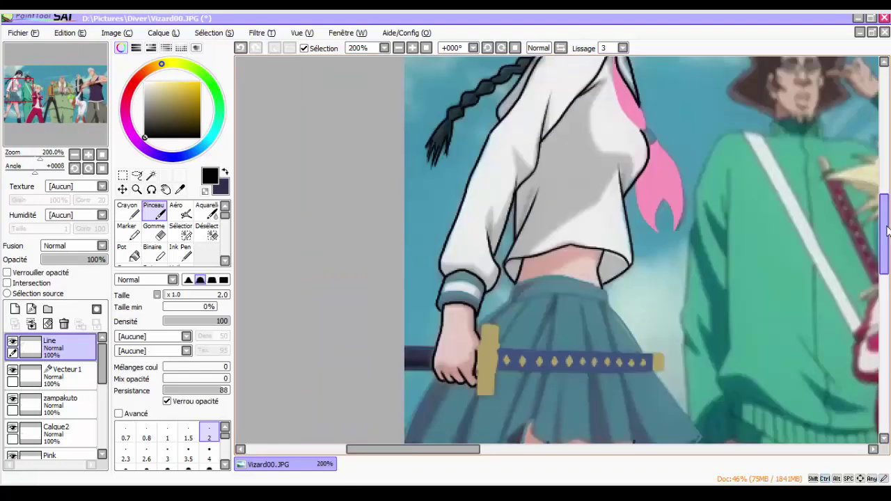
Step: Close the scabbard outline beside the hand in dark blue on the Vecteur1 layer
scroll(694, 284, "up", 1)
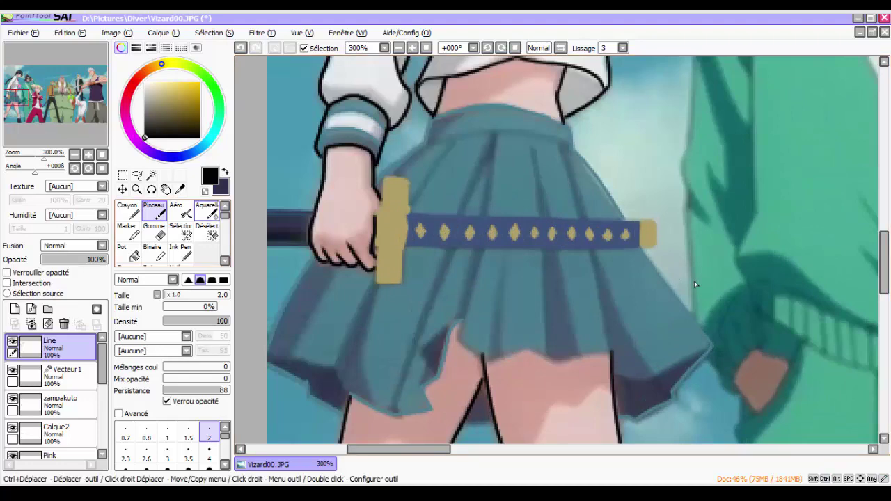
left_click(67, 376)
scroll(335, 238, "up", 2)
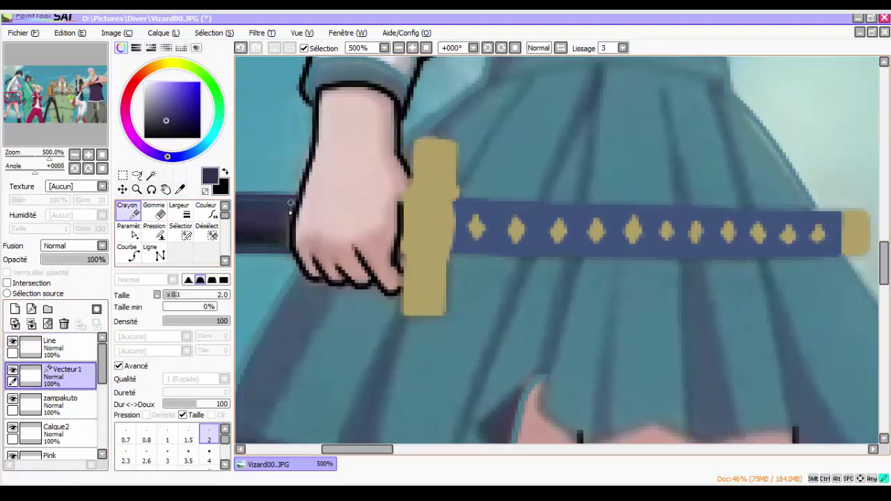
Step: With the photo layer hidden, merge the scabbard outline into the zampakuto layer and fill it with dark blue
scroll(56, 404, "down", 3)
left_click(12, 444)
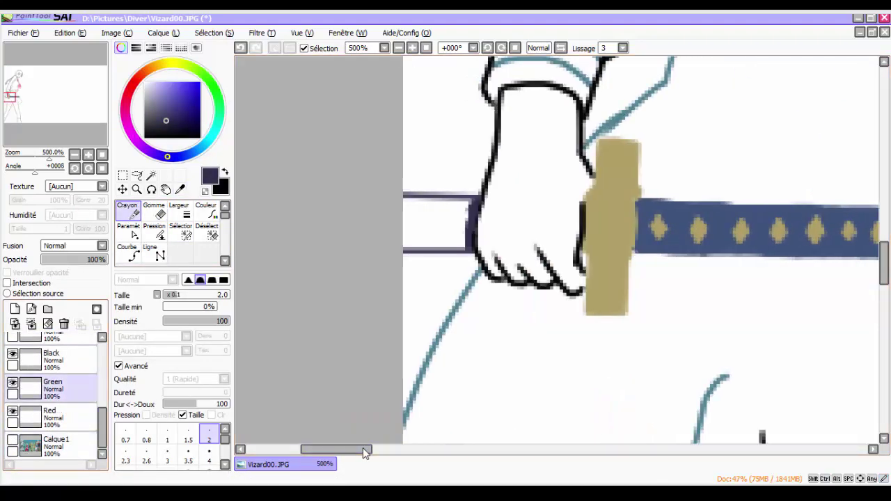
scroll(101, 349, "up", 3)
left_click(63, 324)
left_click(413, 220)
scroll(468, 252, "down", 8)
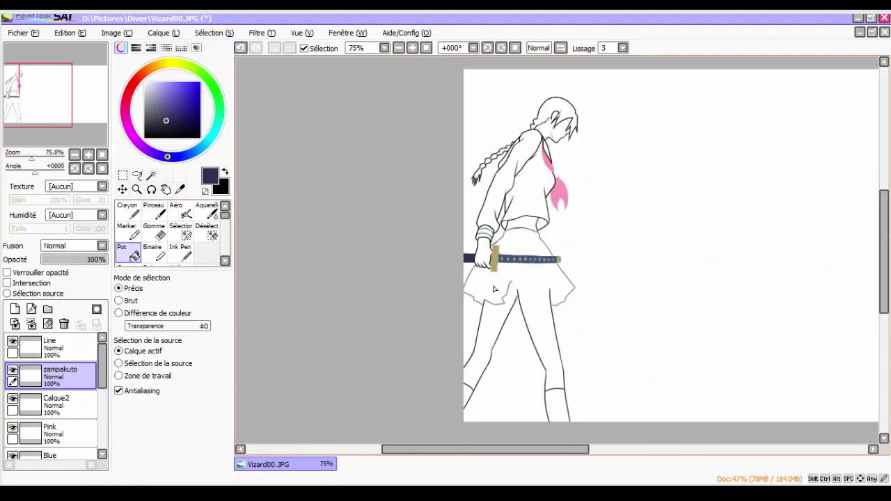
Step: Select the Blue layer, sample the skirt outline's teal and show the photo layer again
scroll(623, 157, "up", 4)
left_click(180, 189)
left_click(70, 457)
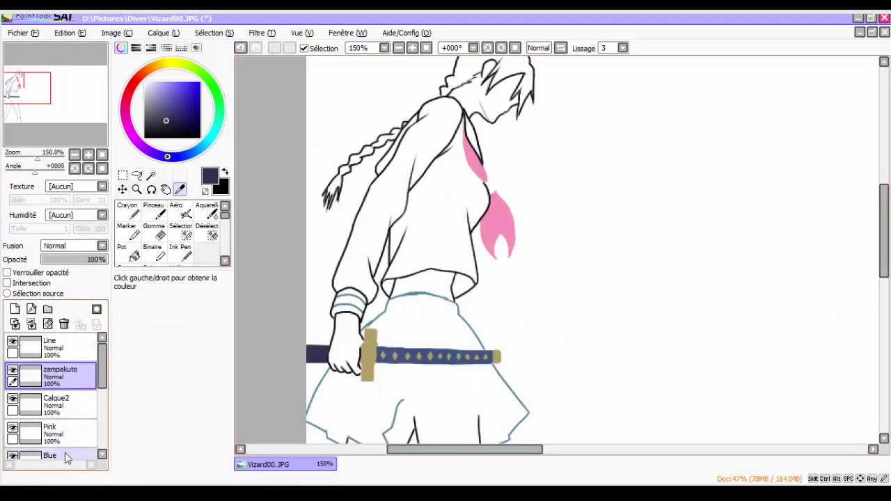
scroll(498, 248, "up", 6)
left_click(497, 249)
scroll(497, 248, "down", 6)
scroll(76, 461, "down", 3)
left_click(12, 441)
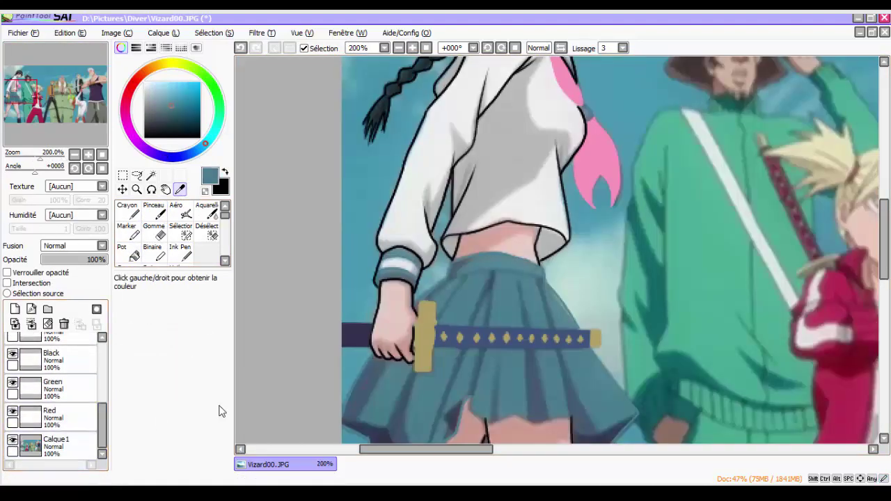
Step: Outline the knot of the pink scarf in teal and fill it
key("b")
scroll(585, 202, "up", 3)
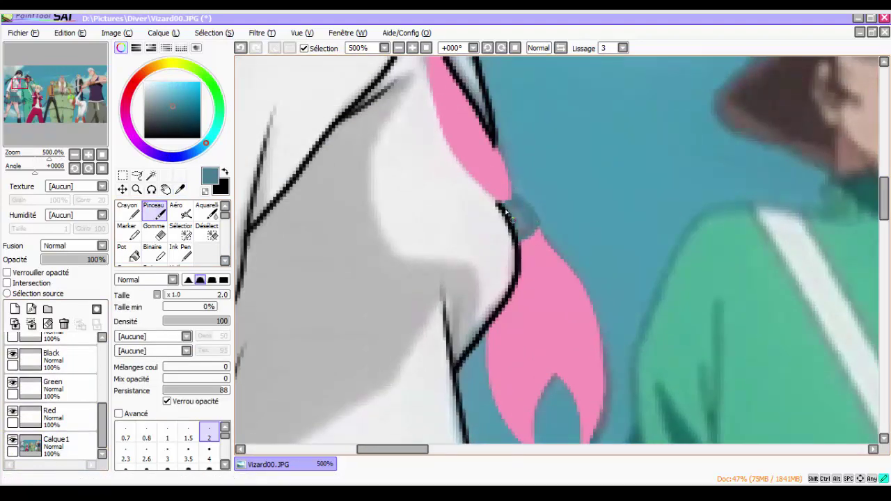
key("g")
left_click_drag(519, 216, 519, 394)
Step: Trace the skirt hem across the thighs in teal and erase the overlapping top of the black leg line on the Line layer
left_click(154, 209)
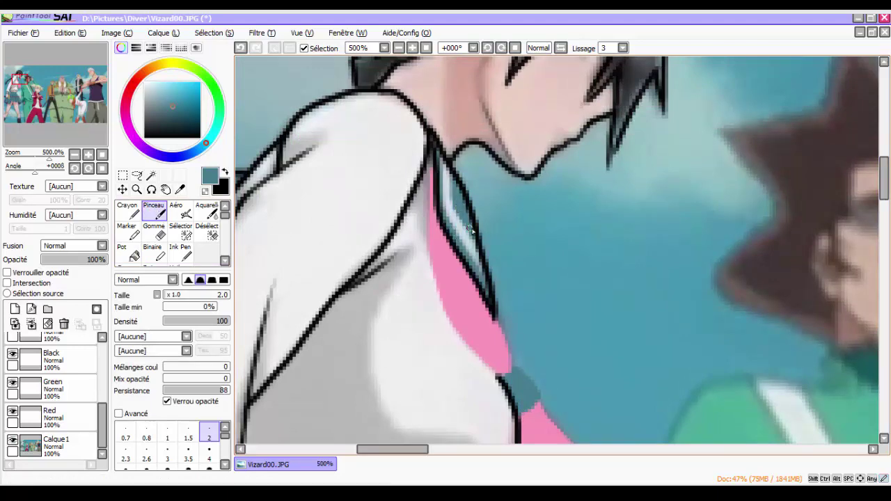
left_click_drag(479, 255, 679, 218)
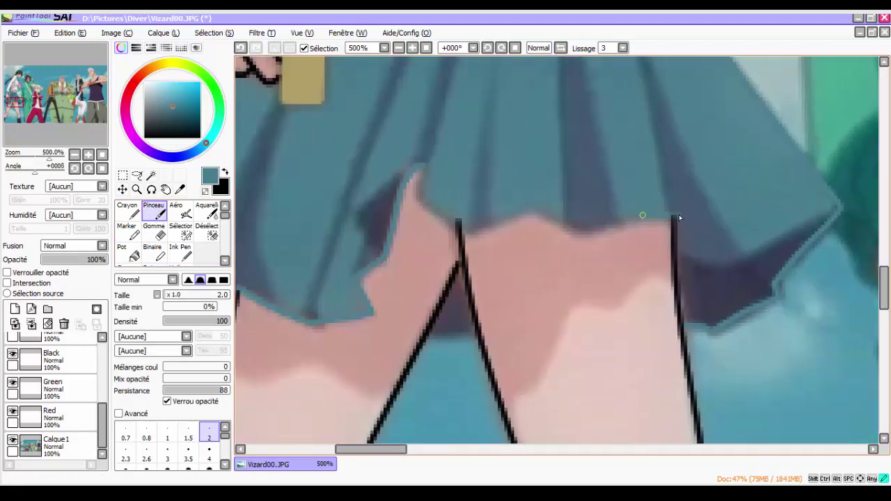
left_click(154, 230)
scroll(52, 390, "up", 3)
left_click(52, 345)
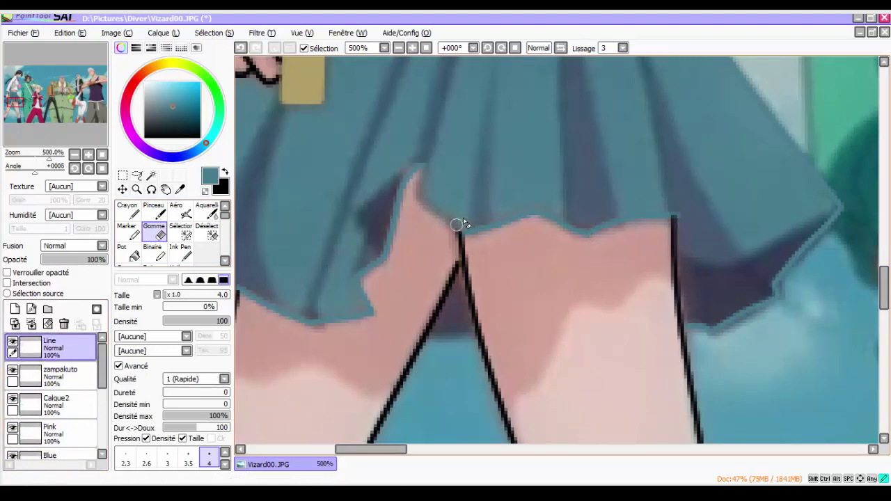
Step: Trace the rest of the hem in teal on the Blue layer, beside the outer leg and in the gap between the thighs
left_click(154, 209)
scroll(52, 390, "down", 3)
left_click(53, 445)
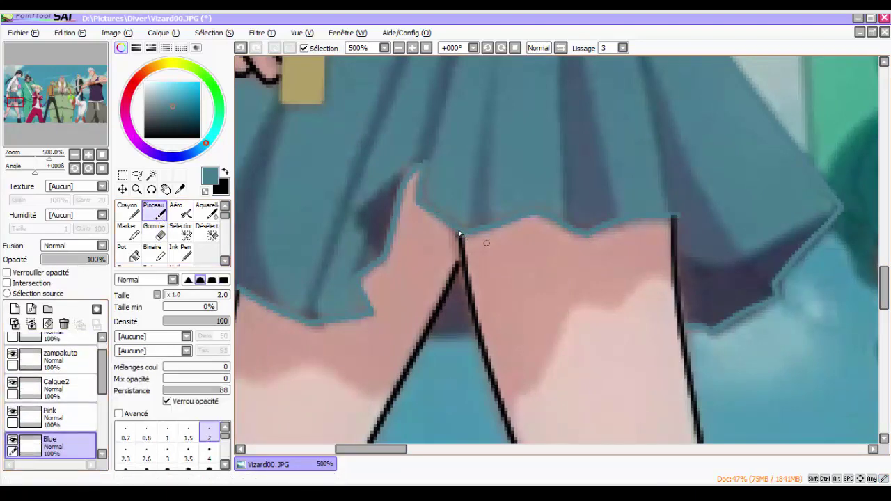
mouse_move(371, 449)
left_mouse_down()
mouse_move(349, 449)
mouse_move(384, 450)
left_mouse_up()
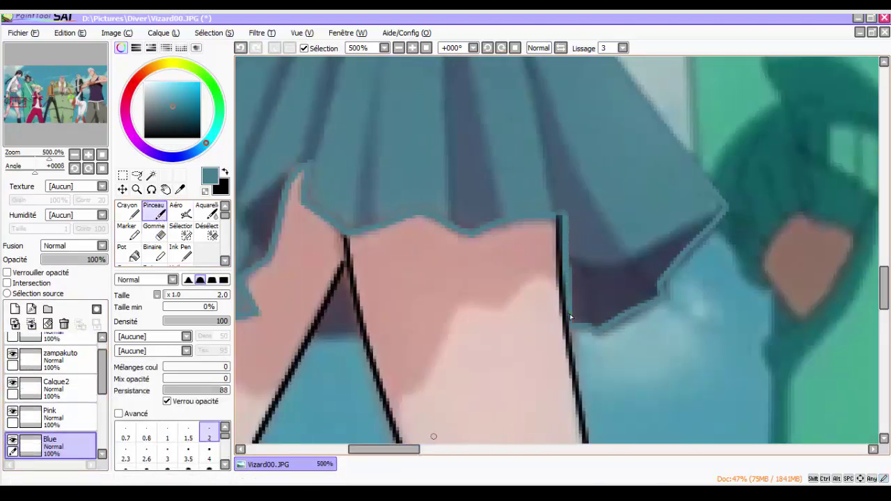
left_click_drag(569, 317, 461, 258)
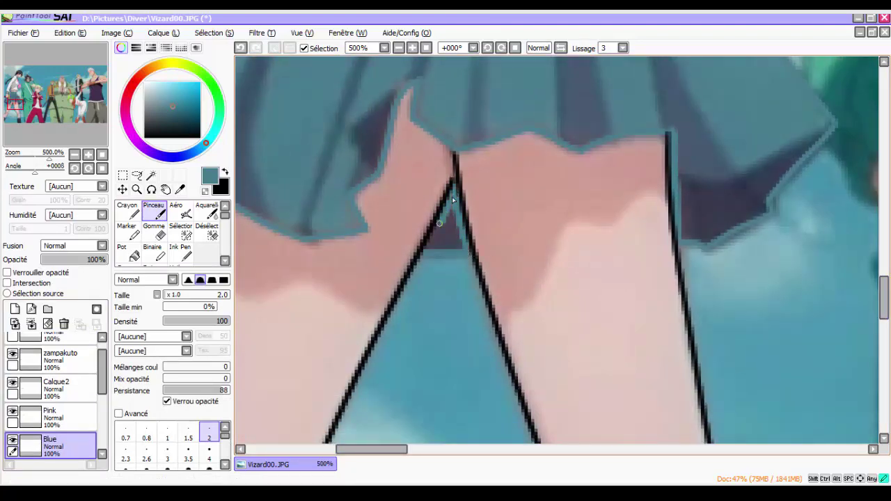
Step: Trace the skirt's edge in teal beneath the fist, the sword guard and the grip
scroll(431, 249, "down", 4)
scroll(590, 246, "up", 5)
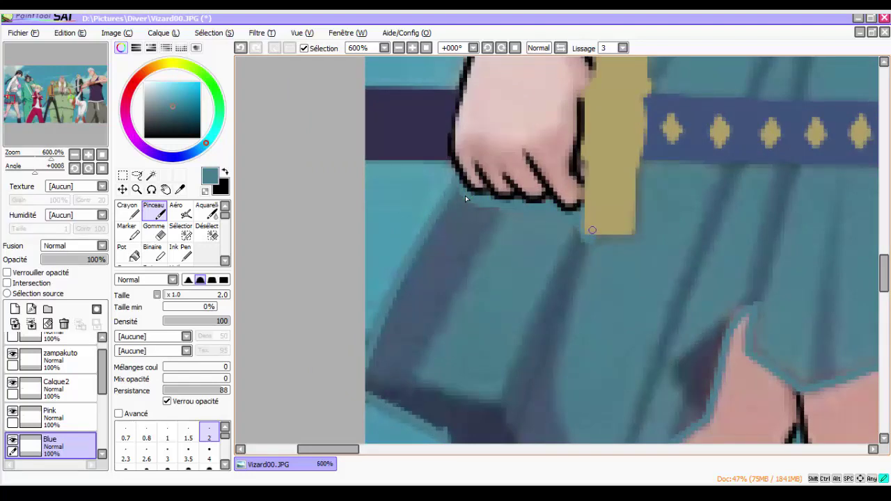
left_click_drag(738, 167, 355, 167)
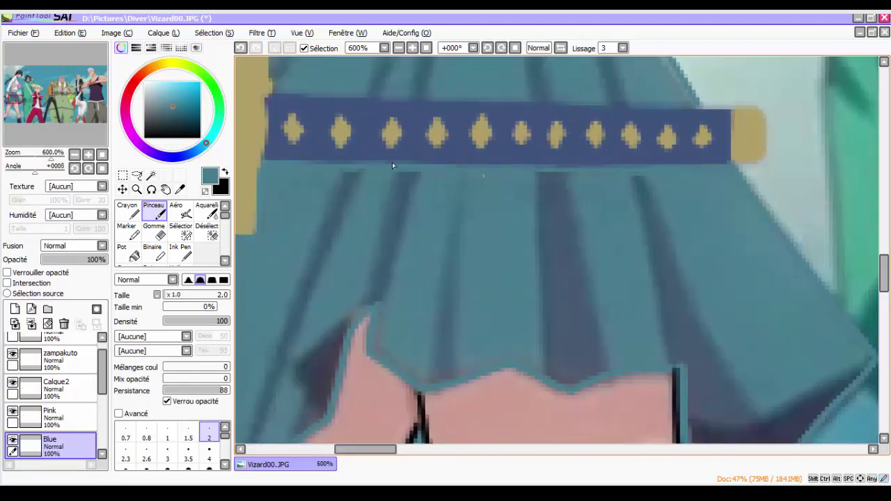
key("g")
left_click(432, 251)
key("ctrl+z")
Step: Hide the photo layer, close the gap in the hem at the rear leg and fill the lower skirt with teal
scroll(428, 247, "down", 4)
scroll(49, 404, "down", 3)
left_click(12, 443)
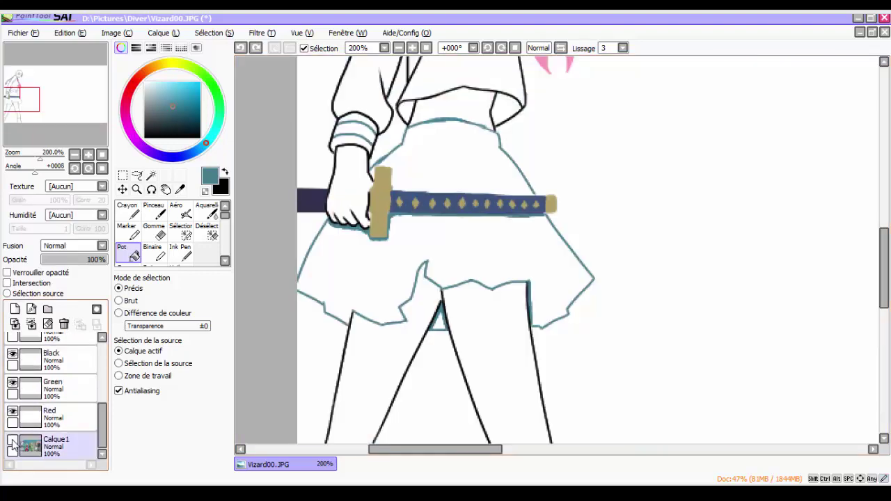
scroll(351, 302, "up", 3)
left_click(154, 211)
left_click_drag(453, 234, 430, 313)
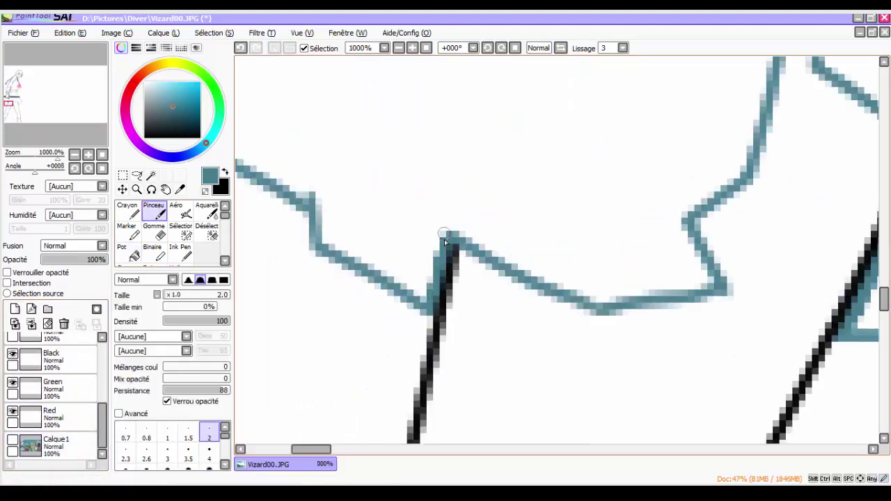
scroll(438, 252, "down", 5)
left_click(134, 255)
left_click(543, 181)
Step: Trace the upper skirt's edge in teal around the guard and along the top of the grip, and fill the area
scroll(473, 174, "up", 3)
left_click(154, 210)
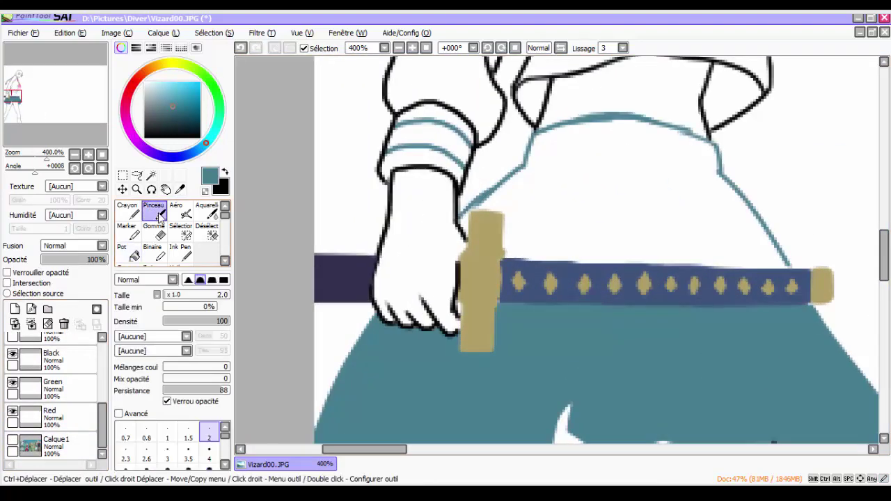
scroll(106, 421, "down", 3)
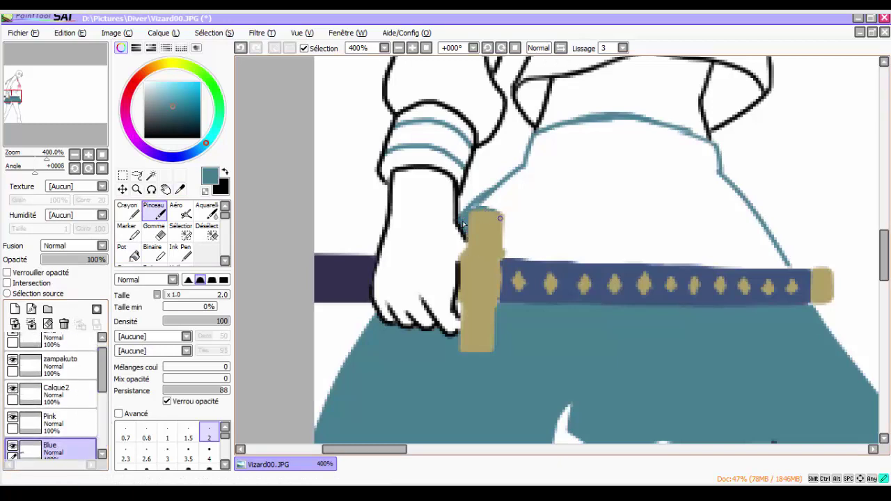
mouse_move(504, 245)
left_mouse_down()
mouse_move(561, 263)
mouse_move(769, 269)
left_mouse_up()
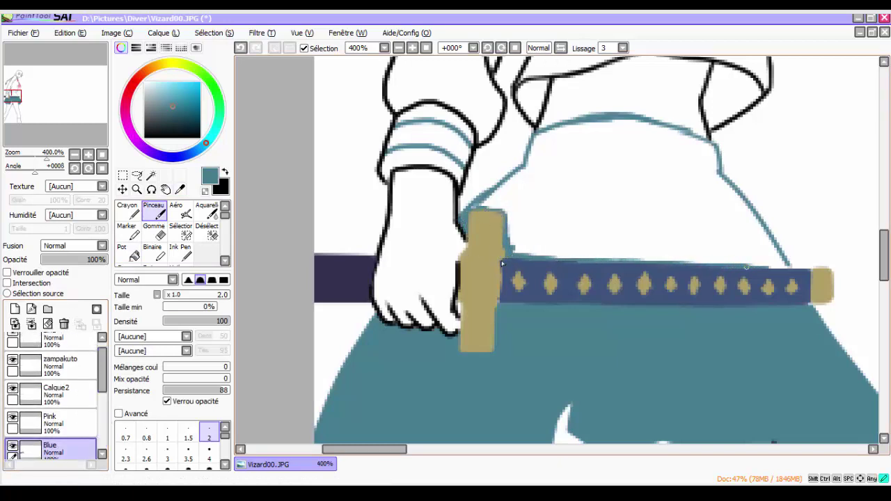
key("g")
left_click(781, 265)
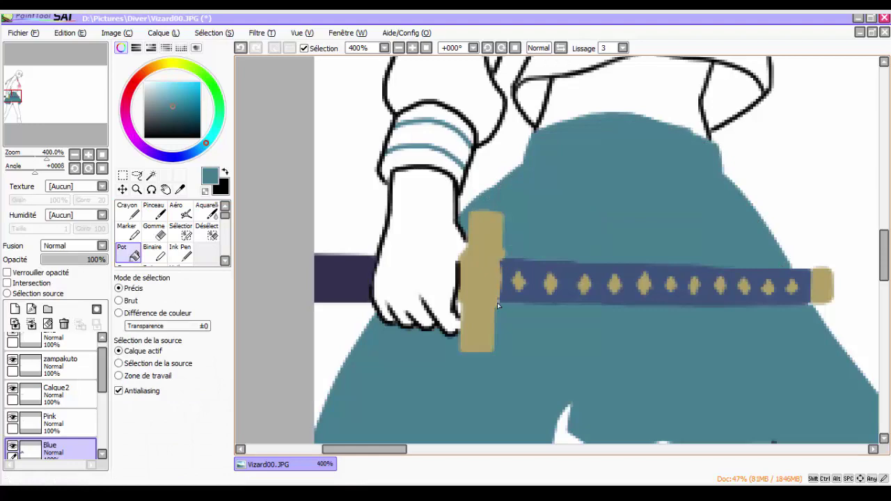
Step: Paint the skirt gap between fist and guard, and outline and fill the sleeve cuff's two outer bands in teal
key("b")
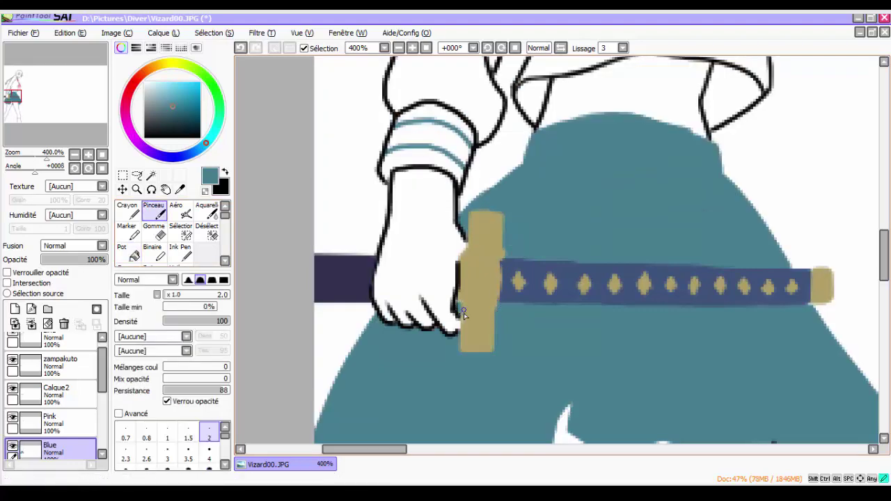
scroll(465, 315, "down", 5)
scroll(527, 336, "up", 6)
scroll(53, 397, "down", 3)
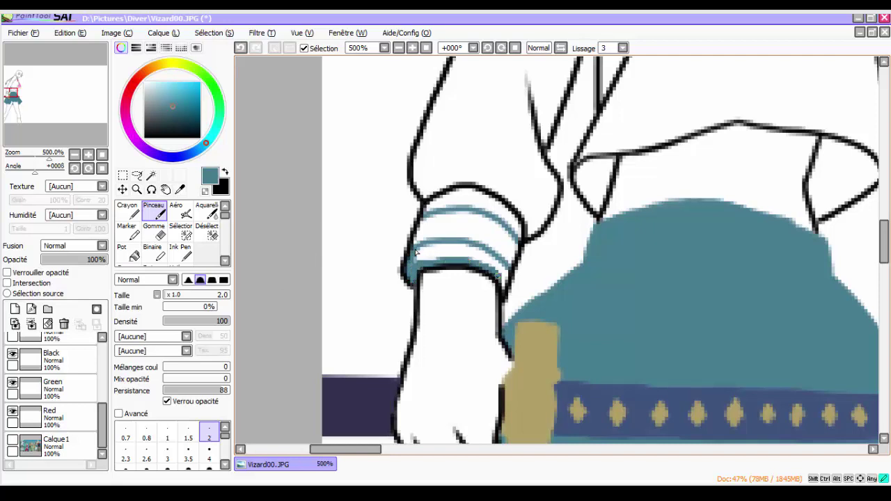
left_click_drag(513, 219, 468, 192)
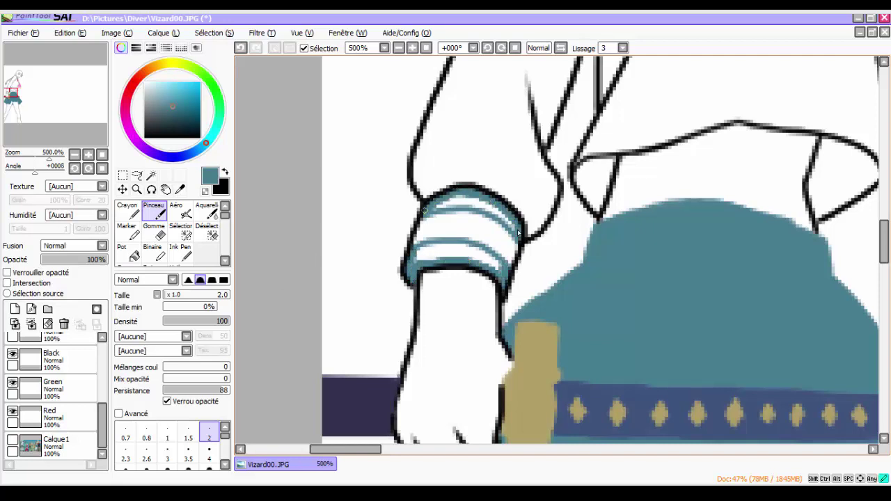
key("g")
left_click(441, 209)
left_click(474, 246)
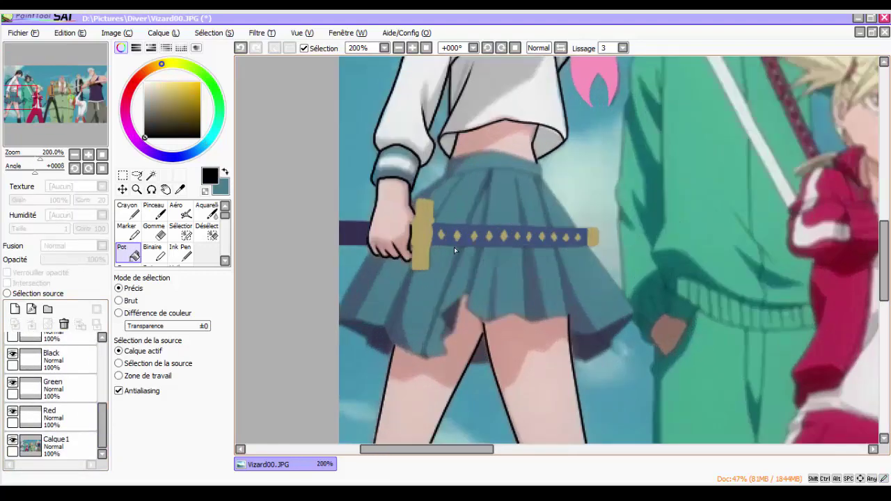
Step: Activate the Line layer with the black brush for the skirt pleats
scroll(557, 251, "up", 2)
left_click(153, 208)
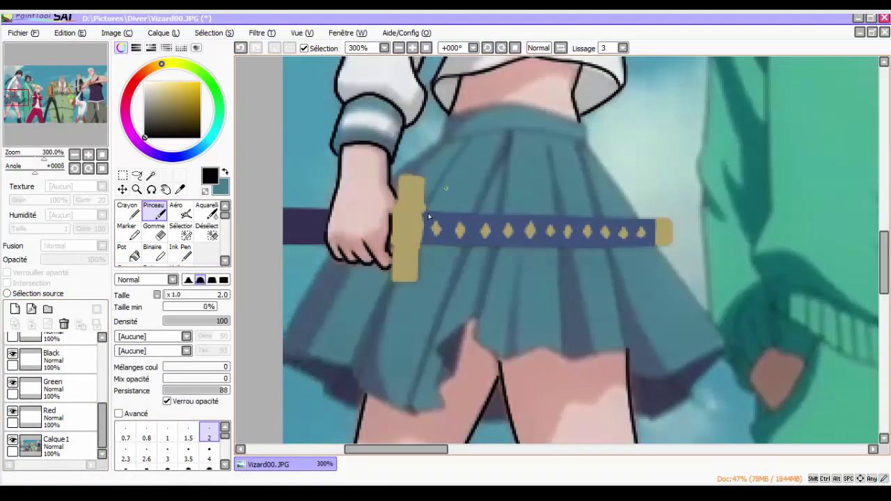
scroll(82, 354, "up", 3)
left_click(82, 354)
left_click_drag(477, 133, 422, 209)
key("e")
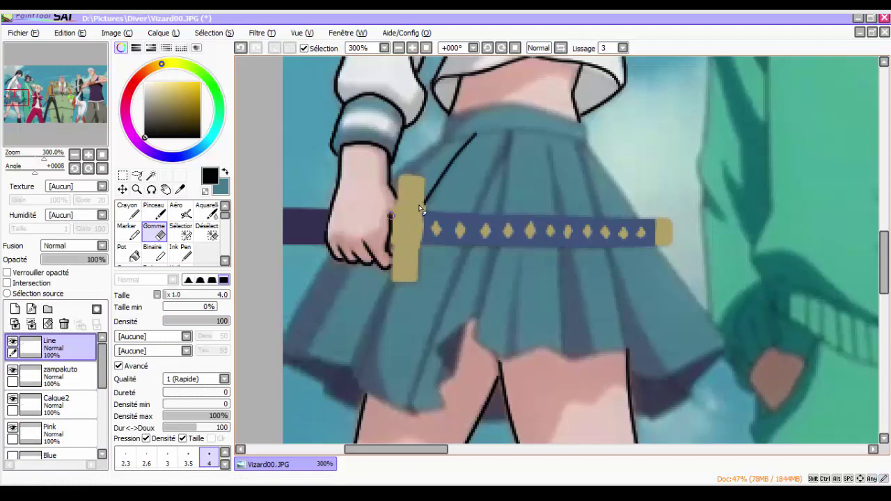
key("ctrl+z")
key("b")
key("ctrl+y")
key("ctrl+z")
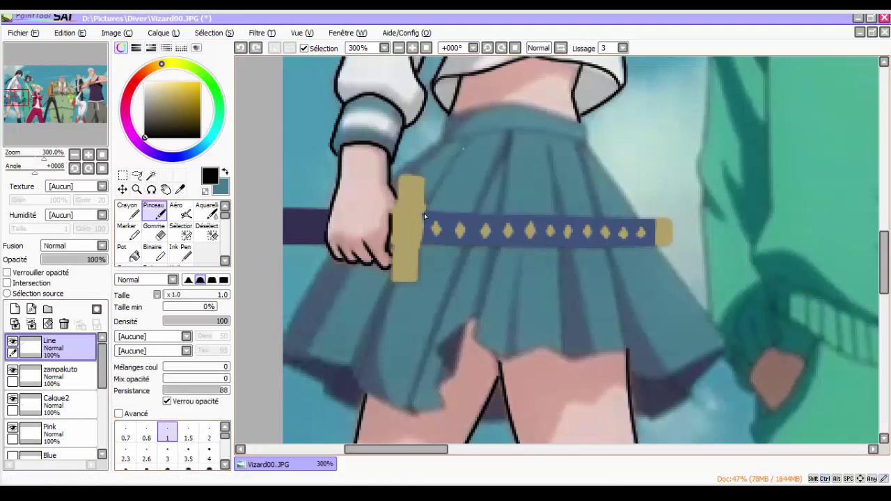
key("ctrl+y")
key("ctrl+z")
left_click(362, 360, "shift")
key("ctrl+z")
Step: Trace the pleat running behind the sword guard in black with the size 1 brush and erase the part crossing the guard
left_click_drag(462, 144, 364, 360)
left_click(159, 237)
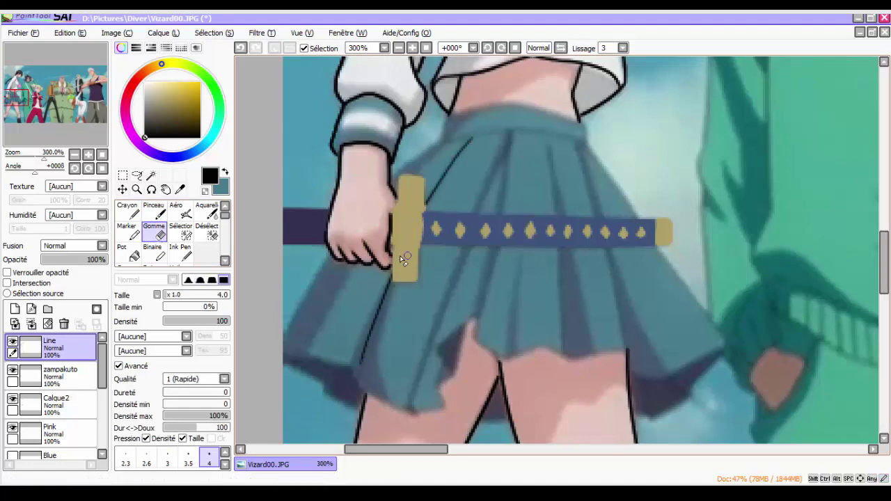
left_click(157, 214)
Step: Trace the two skirt pleats running from the waistband to the front slit in black with the size 1 brush
key("Insert")
key("End")
key("End")
key("End")
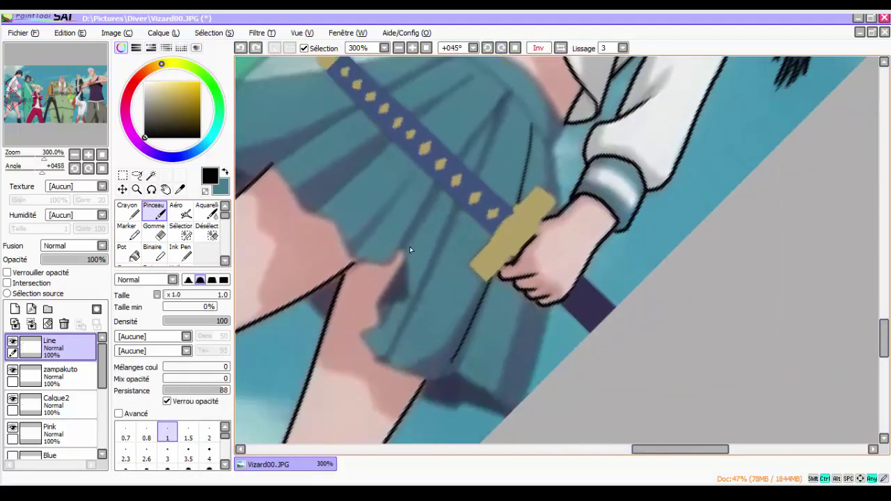
left_click_drag(402, 259, 505, 103)
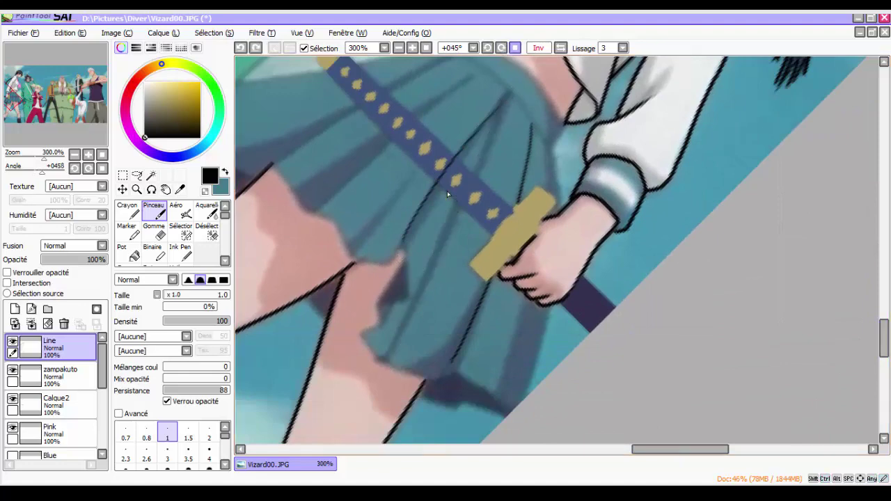
key("Insert")
left_click_drag(478, 450, 509, 454)
key("Home")
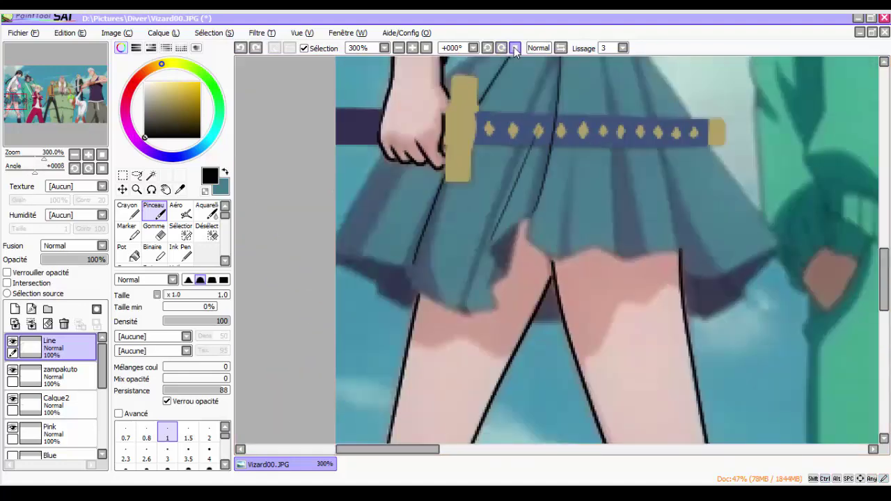
Step: Trace the folded edge at the skirt's front slit and the hem folds at both sides in black with the size 2 brush
scroll(562, 241, "up", 3)
key("bracketright")
key("bracketright")
mouse_move(471, 217)
left_mouse_down()
mouse_move(449, 312)
mouse_move(628, 312)
left_mouse_up()
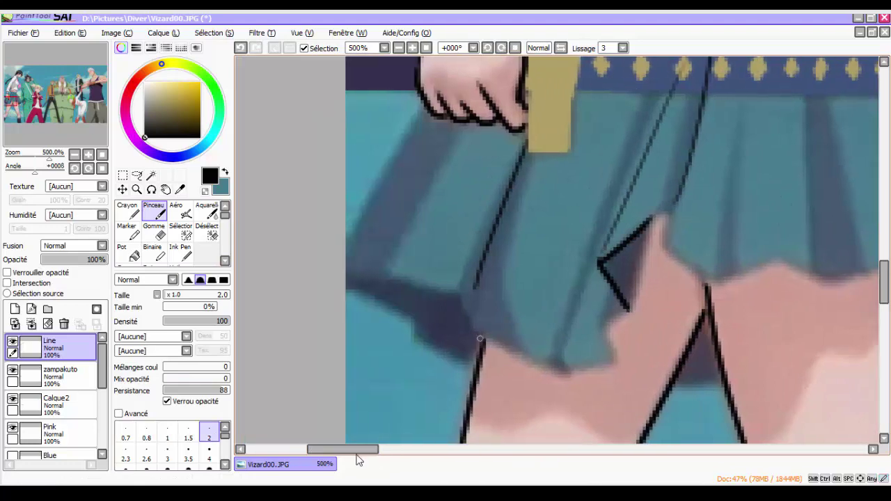
left_click_drag(347, 282, 438, 284)
key("ctrl+z")
key("ctrl+z")
key("ctrl+z")
key("ctrl+z")
left_click_drag(342, 450, 401, 450)
mouse_move(569, 262)
left_mouse_down()
mouse_move(460, 311)
mouse_move(413, 298)
left_mouse_up()
key("ctrl+z")
scroll(413, 299, "down", 3)
scroll(346, 266, "up", 3)
scroll(447, 261, "down", 3)
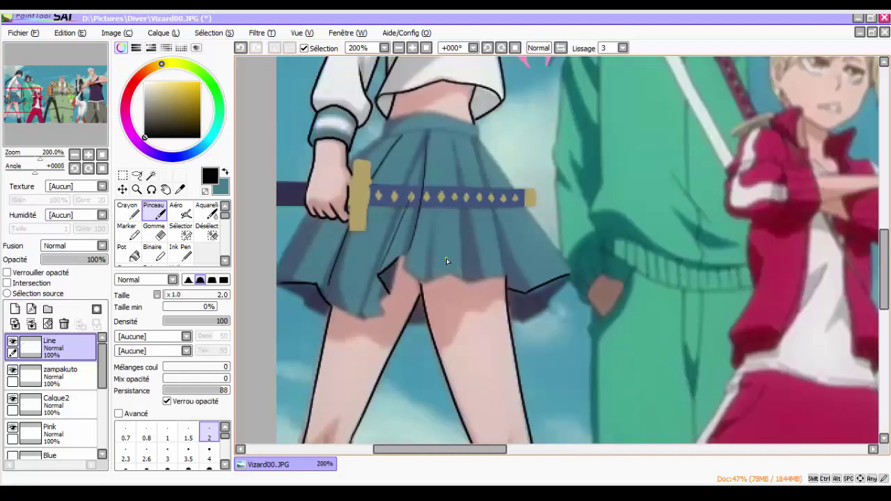
Step: Trace the remaining skirt pleats in black with the size 1 brush and erase the parts crossing the sword grip
left_click(168, 433)
left_click_drag(474, 137, 507, 285)
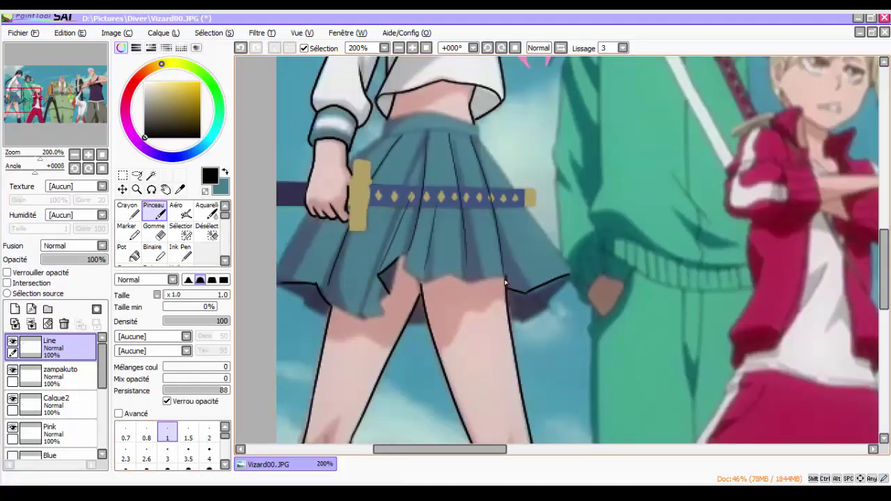
key("ctrl+z")
left_click_drag(426, 140, 365, 302)
left_click(155, 231)
scroll(397, 174, "up", 3)
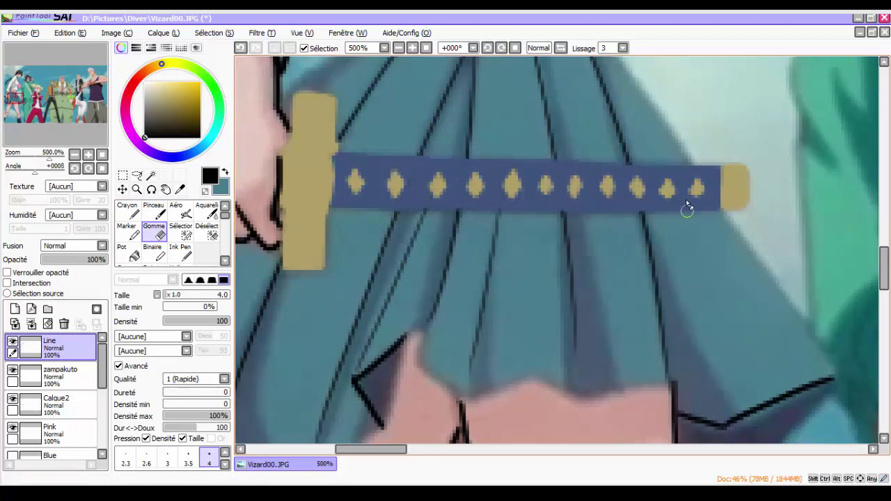
scroll(687, 207, "down", 6)
Step: Hide the reference picture to check the braided girl's line art down to the legs, and show it again
scroll(56, 390, "down", 3)
left_click(13, 441)
scroll(56, 390, "up", 2)
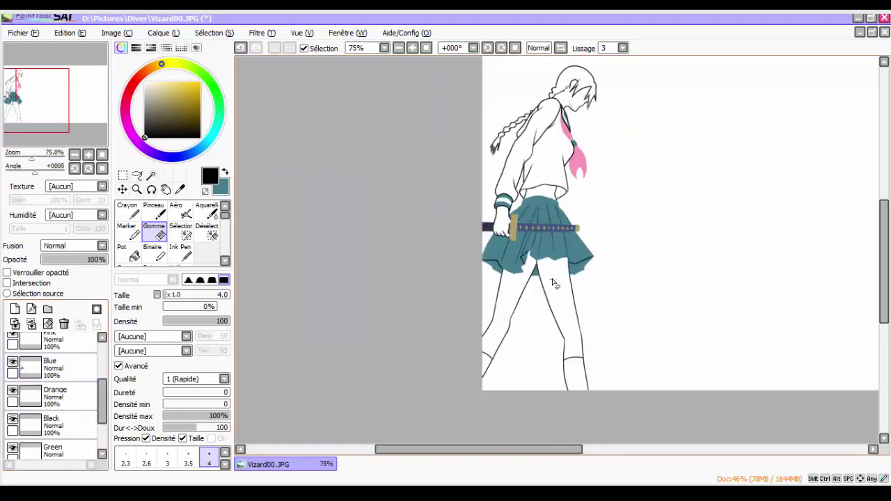
scroll(554, 283, "right", 3)
scroll(488, 278, "up", 3)
scroll(101, 453, "down", 2)
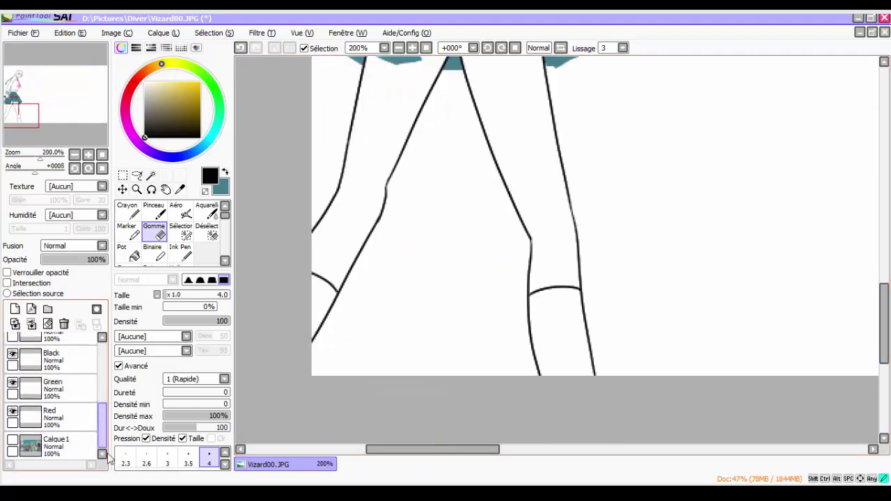
left_click(13, 441)
Step: Activate the Black layer and trace the stripe edges on the rear leg's sock in black with the size 2 brush
scroll(55, 390, "up", 1)
left_click(52, 378)
key("b")
scroll(388, 321, "up", 3)
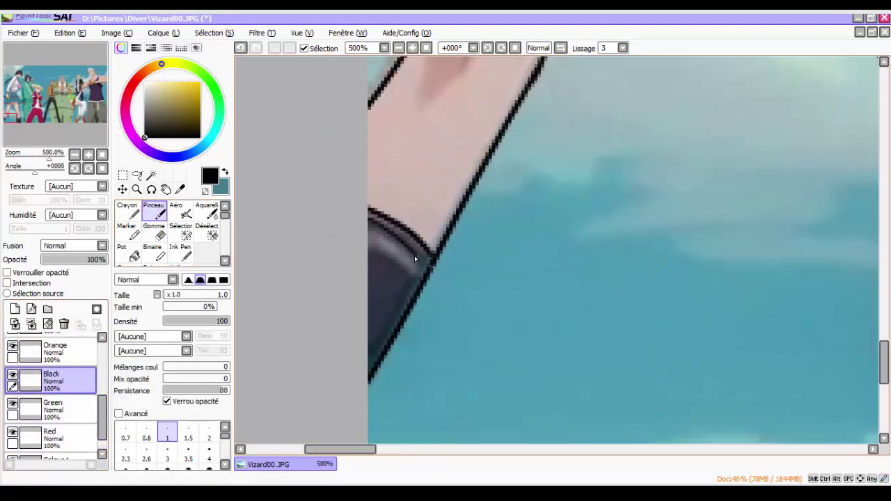
key("ctrl+z")
key("bracketright")
key("h")
mouse_move(696, 264)
left_mouse_down()
mouse_move(755, 224)
mouse_move(770, 244)
left_mouse_up()
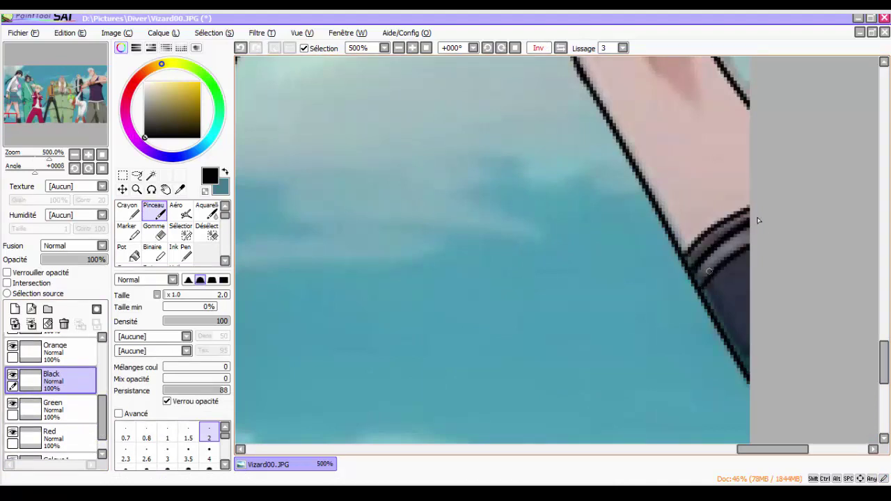
Step: Paint the rear sock's upper band black, and outline and fill the area below the grey stripe
key("g")
left_click(694, 255)
key("ctrl+z")
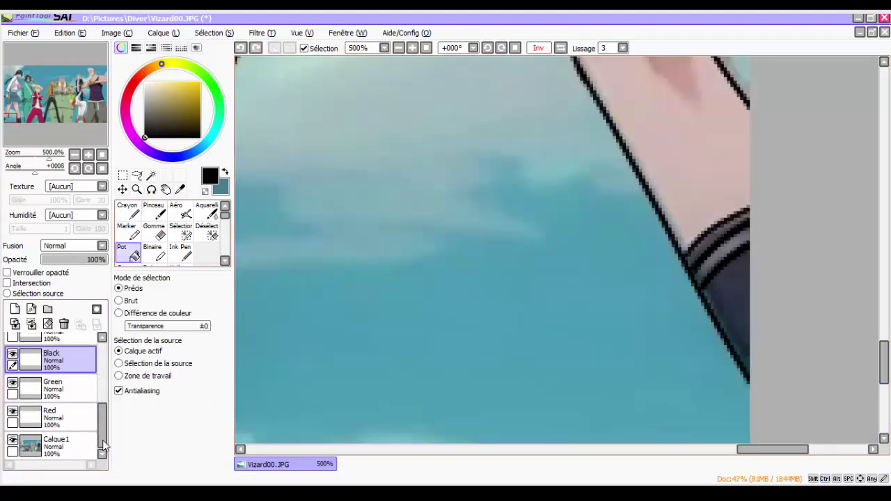
key("b")
mouse_move(693, 265)
left_mouse_down()
mouse_move(702, 242)
mouse_move(746, 218)
left_mouse_up()
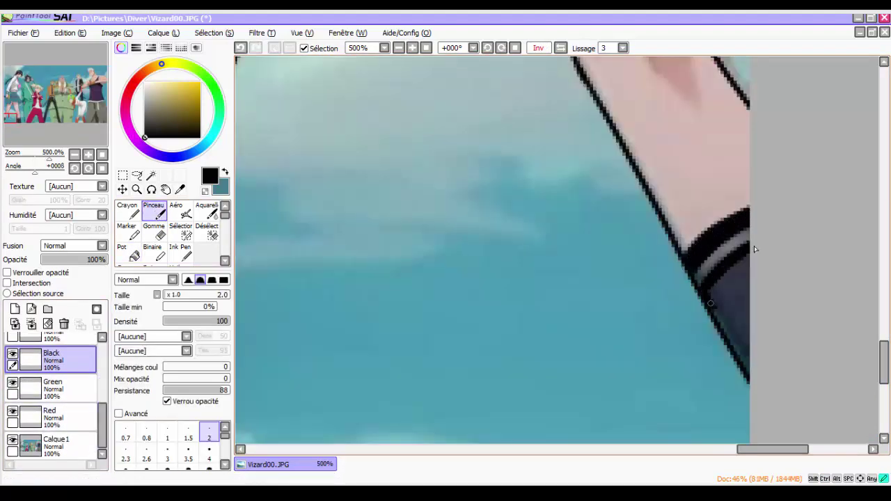
left_click_drag(710, 306, 745, 369)
key("g")
left_click(744, 305)
Step: Merge the Black layer into the Line layer
scroll(547, 295, "up", 3)
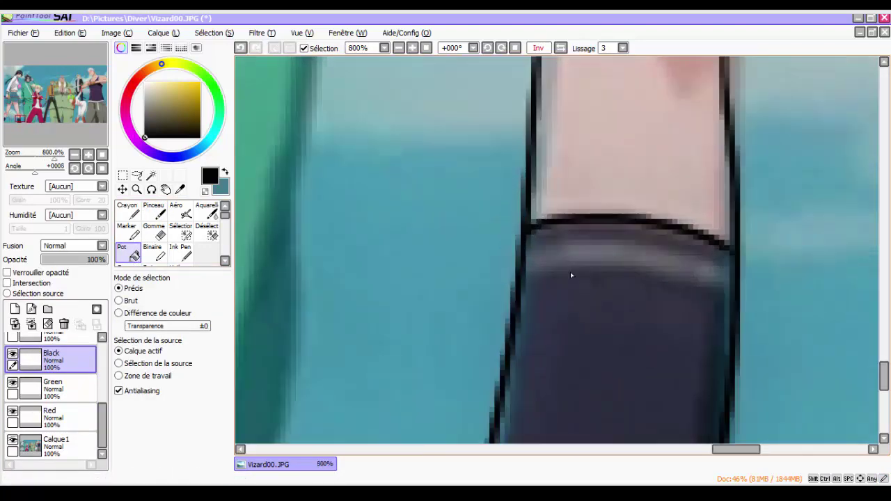
scroll(104, 408, "up", 1)
mouse_move(78, 369)
left_mouse_down()
mouse_move(89, 438)
mouse_move(77, 369)
left_mouse_up()
key("ctrl+e")
Step: Trace the stripe edges on the front leg's sock in black and fill the band above the grey stripe
key("b")
mouse_move(528, 244)
left_mouse_down()
mouse_move(589, 241)
mouse_move(702, 259)
mouse_move(730, 273)
left_mouse_up()
mouse_move(518, 282)
left_mouse_down()
mouse_move(594, 272)
mouse_move(709, 300)
left_mouse_up()
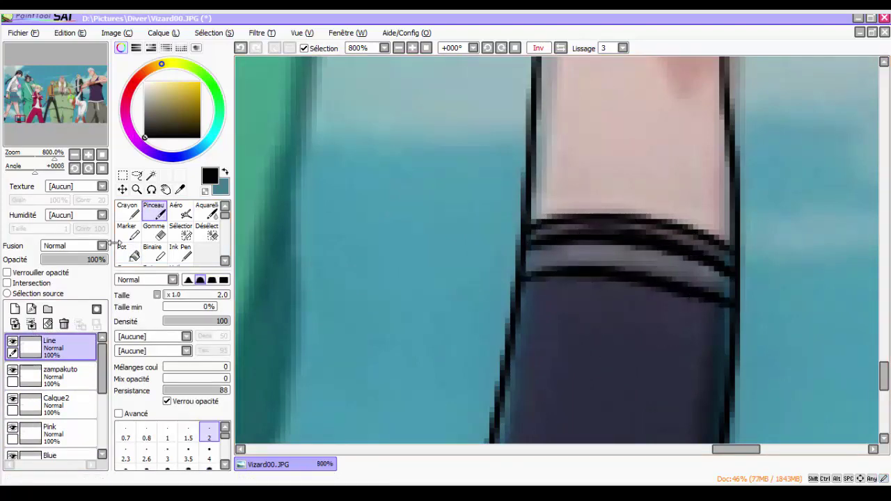
left_click(123, 248)
left_click(557, 229)
left_click(543, 237)
left_click(658, 233)
left_click(676, 237)
left_click(707, 247)
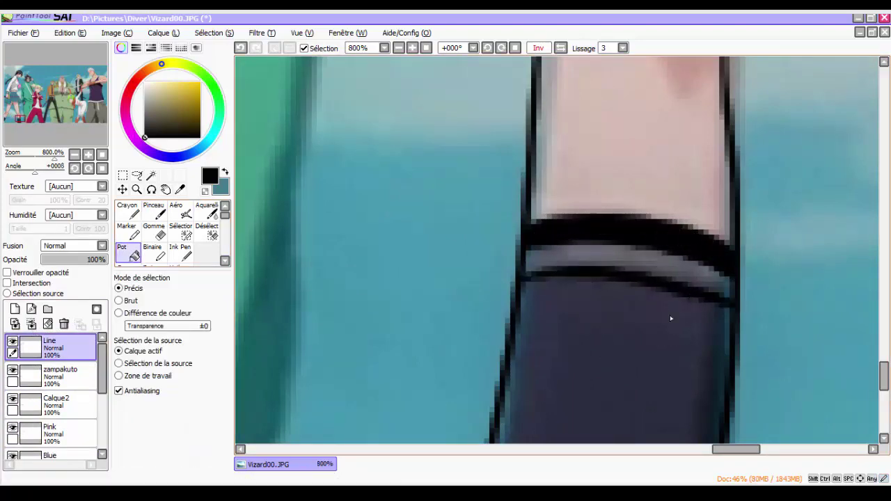
Step: Hide the reference picture to check the braided girl's whole figure, and show it again
scroll(671, 318, "down", 10)
key("h")
left_click_drag(101, 365, 110, 437)
left_click(12, 440)
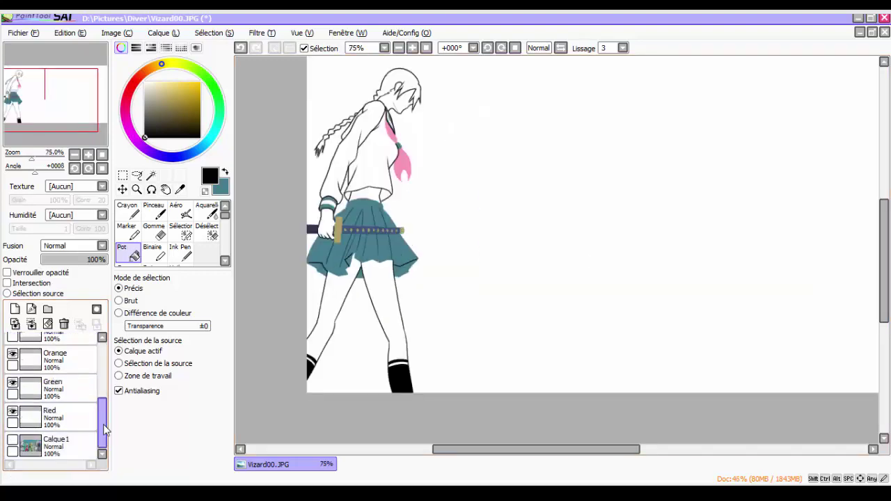
left_click(12, 440)
Step: Pick the pale yellow of the blonde girl's hair and add a layer named yellow directly below Red
key("ctrl+plus")
key("ctrl+plus")
scroll(105, 411, "up", 1)
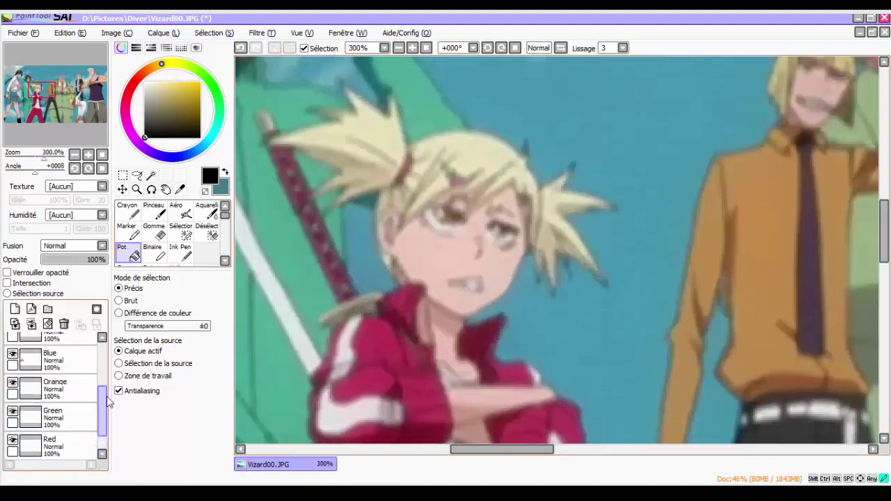
scroll(105, 402, "up", 4)
left_click_drag(502, 450, 493, 450)
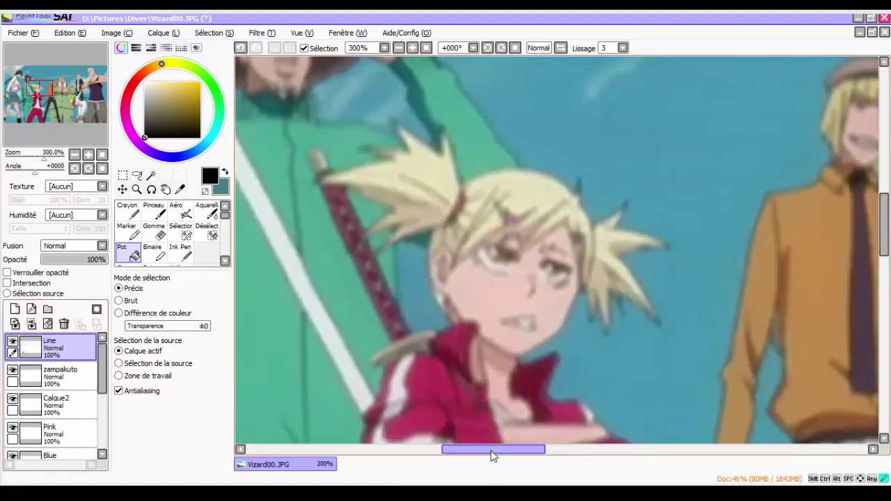
left_click(248, 185, "alt")
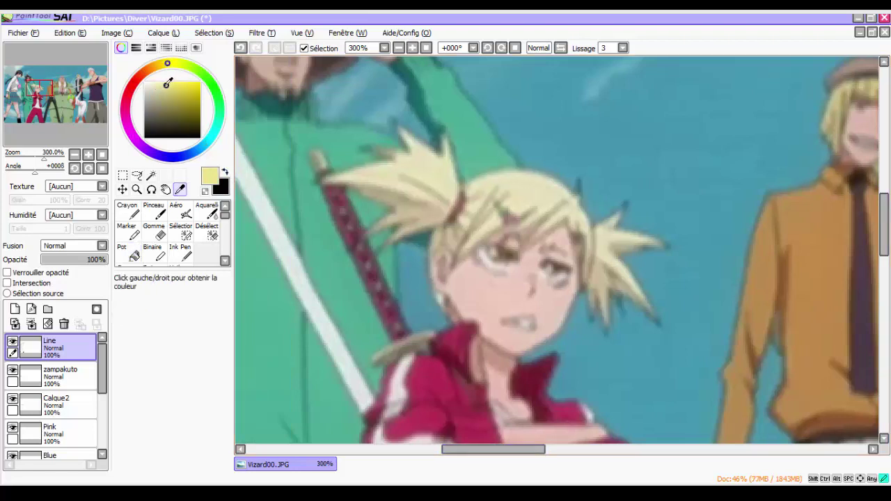
scroll(55, 404, "down", 4)
left_click(52, 433)
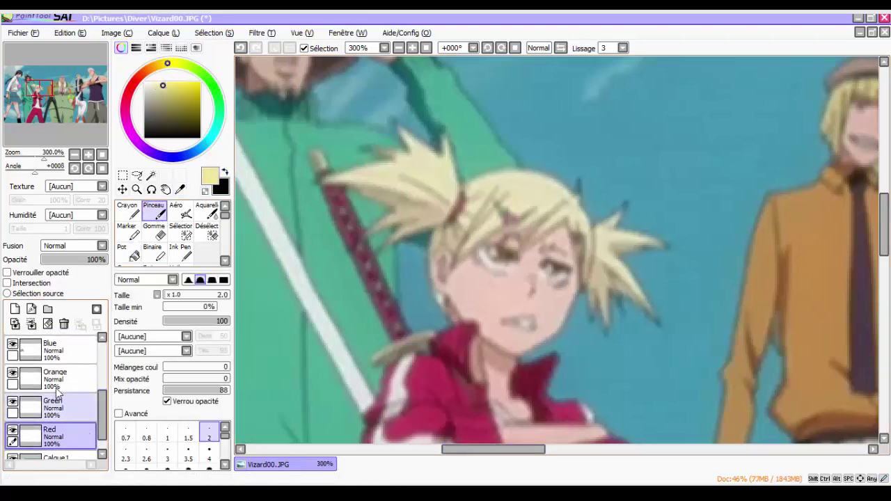
left_click(14, 308)
double_click(60, 430)
left_click_drag(63, 433, 63, 460)
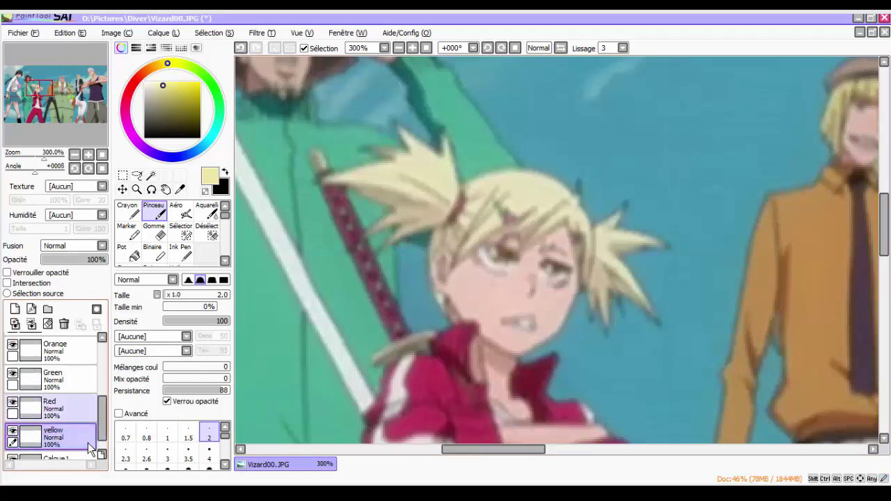
Step: Outline the blonde girl's spiky pigtail nearest the man in the orange shirt in pale yellow with the size 2 brush
scroll(393, 152, "up", 1)
left_click_drag(394, 151, 317, 155)
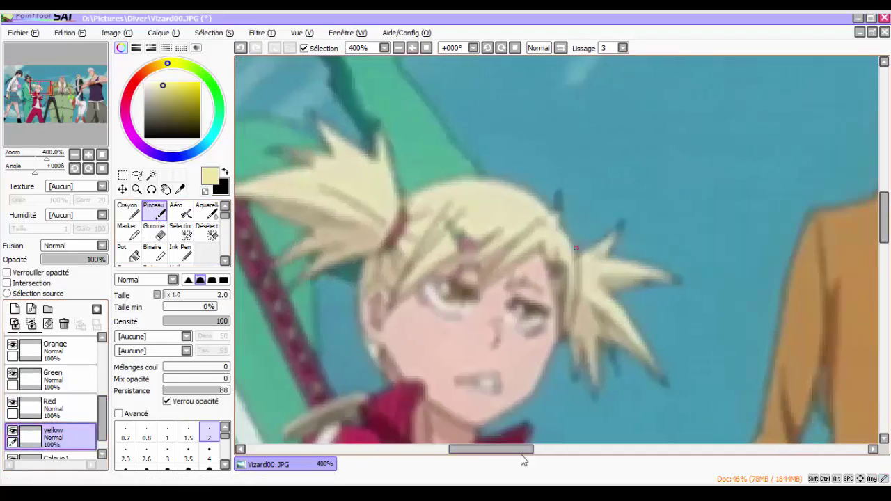
mouse_move(578, 258)
left_mouse_down()
mouse_move(621, 224)
mouse_move(678, 281)
mouse_move(637, 286)
mouse_move(595, 131)
mouse_move(572, 194)
mouse_move(514, 217)
left_mouse_up()
mouse_move(587, 182)
left_mouse_down()
mouse_move(546, 214)
mouse_move(622, 198)
mouse_move(547, 251)
mouse_move(540, 172)
mouse_move(477, 211)
left_mouse_up()
left_click(515, 48)
key("ctrl+z")
Step: Trace the blonde girl's fringe strands across the face and the curve of the crown in pale yellow
left_click_drag(540, 173, 457, 245)
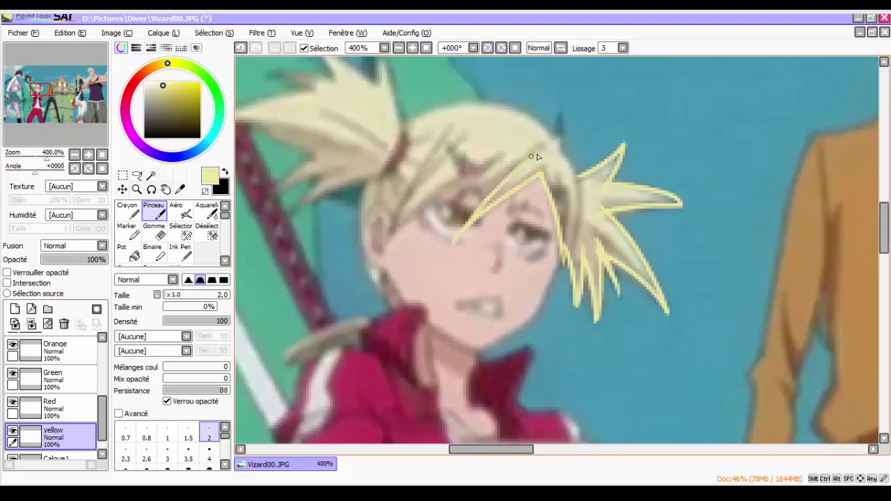
mouse_move(520, 162)
left_mouse_down()
mouse_move(454, 241)
mouse_move(393, 236)
mouse_move(493, 165)
left_mouse_up()
key("ctrl+z")
left_click_drag(390, 235, 408, 179)
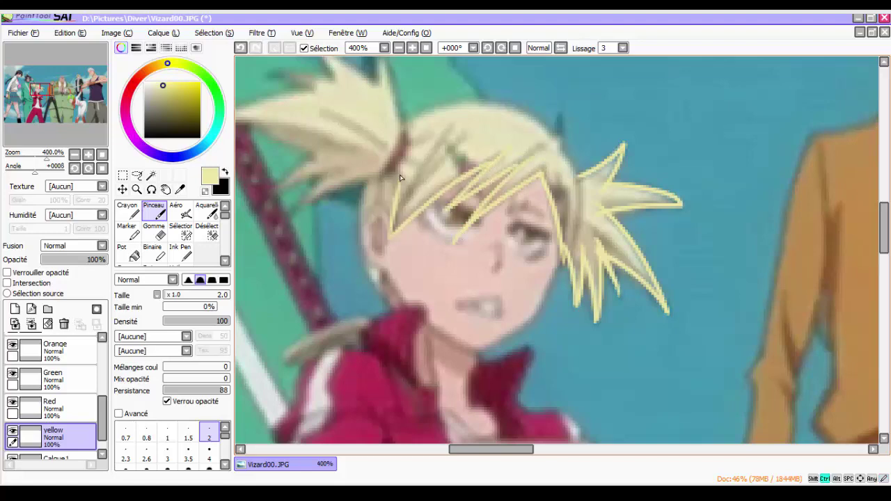
left_click_drag(885, 232, 886, 220)
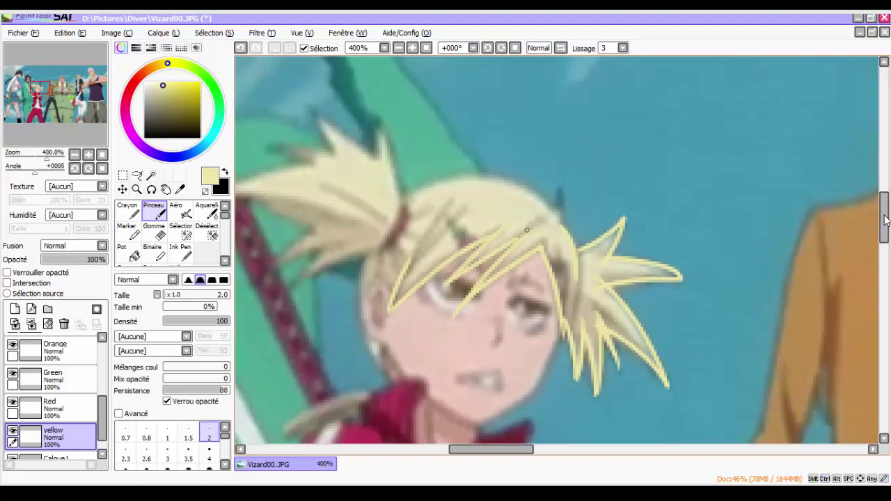
left_click_drag(551, 213, 453, 313)
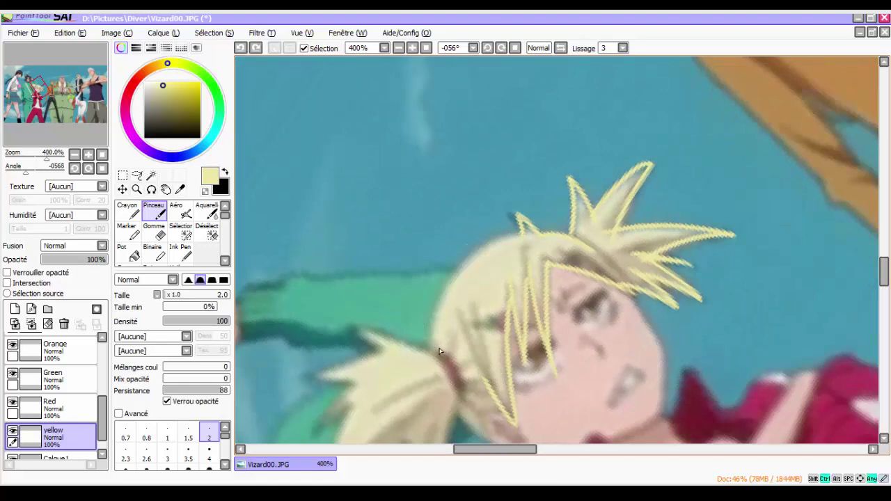
key("Home")
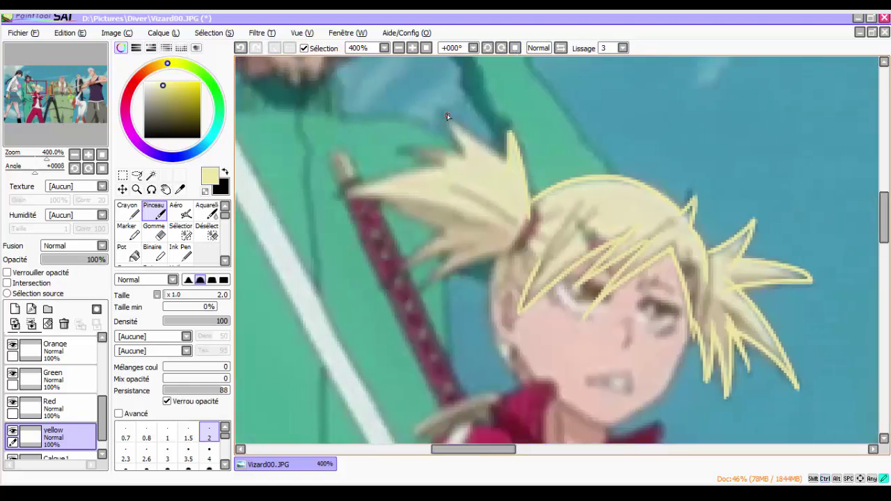
Step: Outline the pigtail beside the sword hilt and the hair edge behind the ear in pale yellow
mouse_move(399, 150)
left_mouse_down()
mouse_move(454, 159)
mouse_move(336, 197)
left_mouse_up()
left_click_drag(478, 168, 460, 209)
mouse_move(344, 327)
left_mouse_down()
mouse_move(447, 293)
mouse_move(435, 361)
left_mouse_up()
left_click_drag(511, 282, 473, 306)
key("Home")
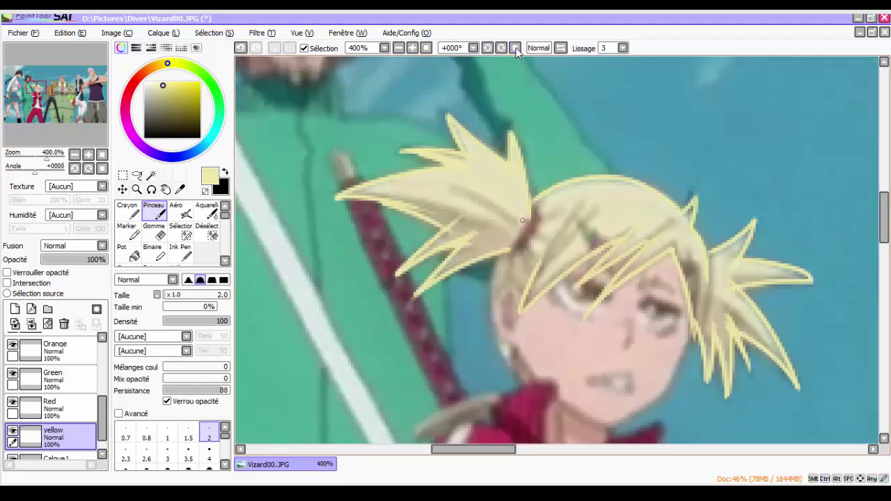
left_click_drag(497, 338, 529, 317)
Step: Pick a red from the blonde girl's jacket, activate the Red layer and paint the hair tie
left_click(226, 177)
left_click(487, 397, "alt")
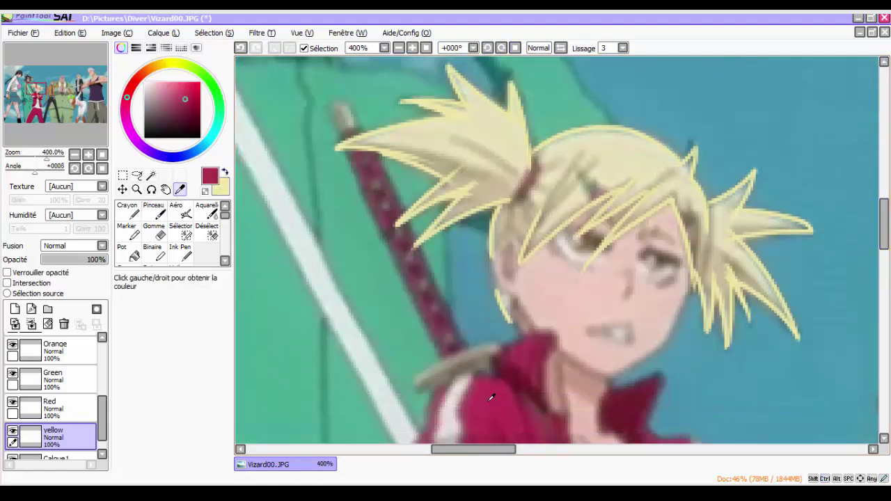
left_click(49, 408)
left_click(153, 209)
left_click_drag(531, 159, 511, 201)
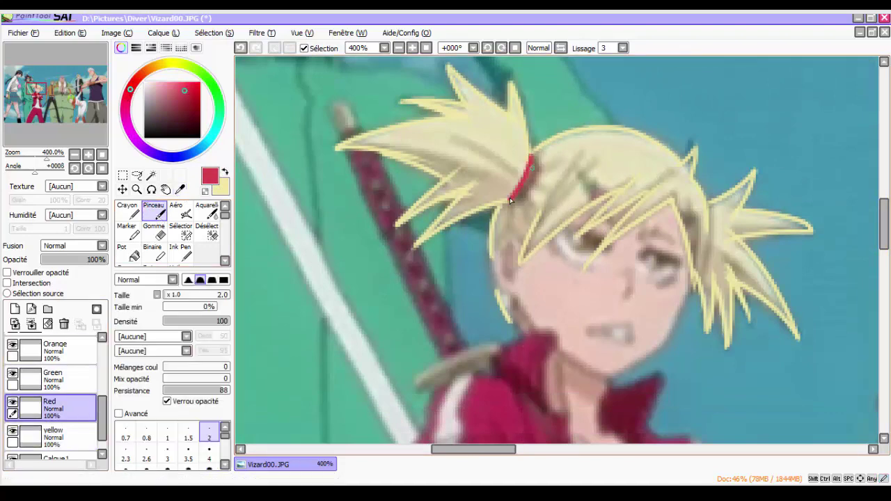
Step: Outline both sides of the jacket collar and the shoulder beside the folded arm in red
scroll(517, 197, "down", 3)
mouse_move(557, 221)
left_mouse_down()
mouse_move(544, 259)
mouse_move(557, 303)
left_mouse_up()
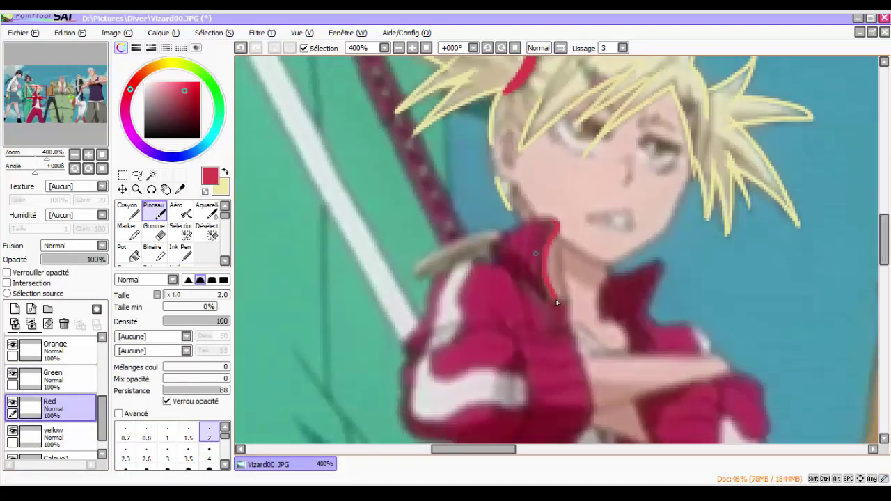
mouse_move(661, 260)
left_mouse_down()
mouse_move(649, 314)
mouse_move(481, 315)
left_mouse_up()
left_click_drag(530, 327, 550, 359)
Step: Outline the far sleeve below the crossed forearm in red and undo the stray strokes
left_click_drag(884, 258, 884, 279)
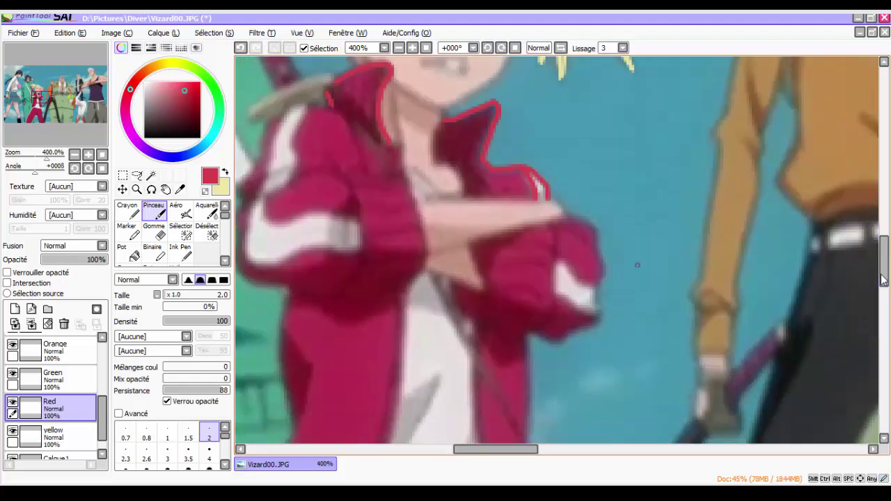
mouse_move(596, 282)
left_mouse_down()
mouse_move(579, 330)
mouse_move(530, 329)
left_mouse_up()
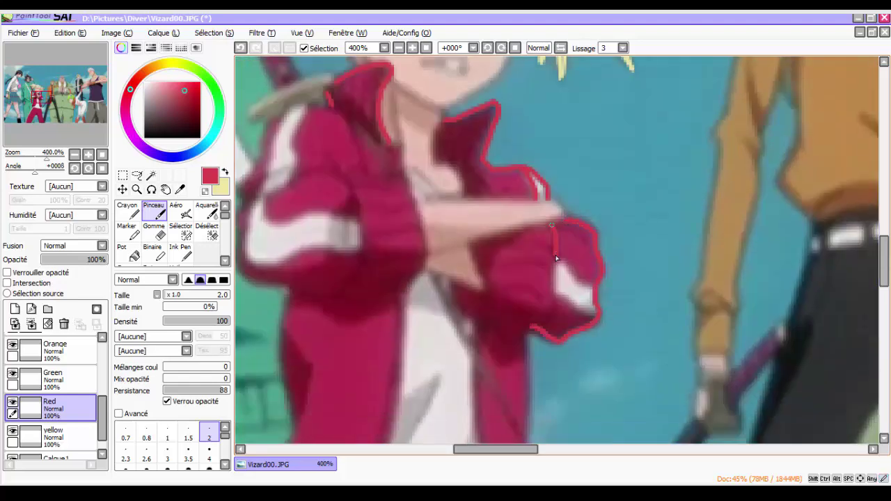
key("ctrl+z")
left_click_drag(484, 282, 493, 324)
key("ctrl+z")
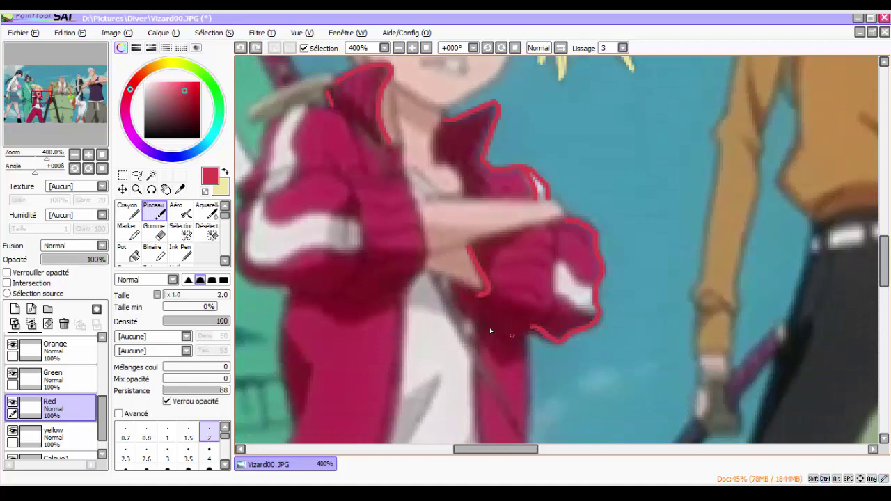
Step: Trace the near sleeve's inner edge from the collar to the waist and its outer edge in red
mouse_move(404, 150)
left_mouse_down()
mouse_move(421, 229)
mouse_move(419, 275)
left_mouse_up()
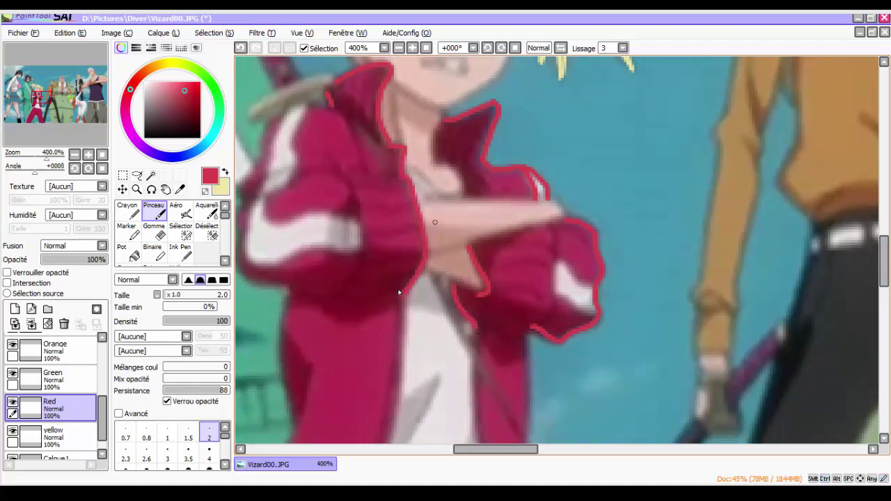
left_click_drag(496, 450, 479, 449)
mouse_move(457, 108)
left_mouse_down()
mouse_move(415, 106)
mouse_move(371, 166)
mouse_move(363, 206)
mouse_move(358, 267)
mouse_move(420, 292)
left_mouse_up()
Step: Outline both lower jacket panels in red from beneath the sleeves to the hem cuffs
left_click_drag(883, 263, 881, 296)
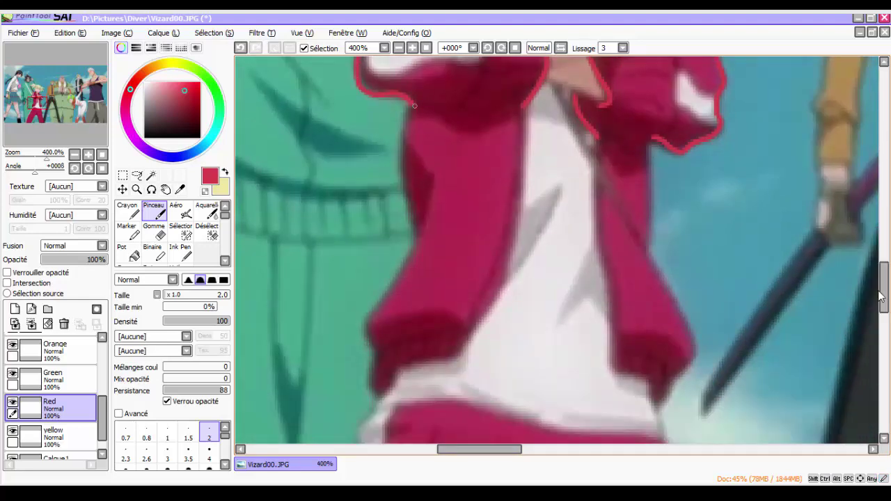
left_click_drag(527, 101, 459, 353)
left_click_drag(395, 368, 460, 356)
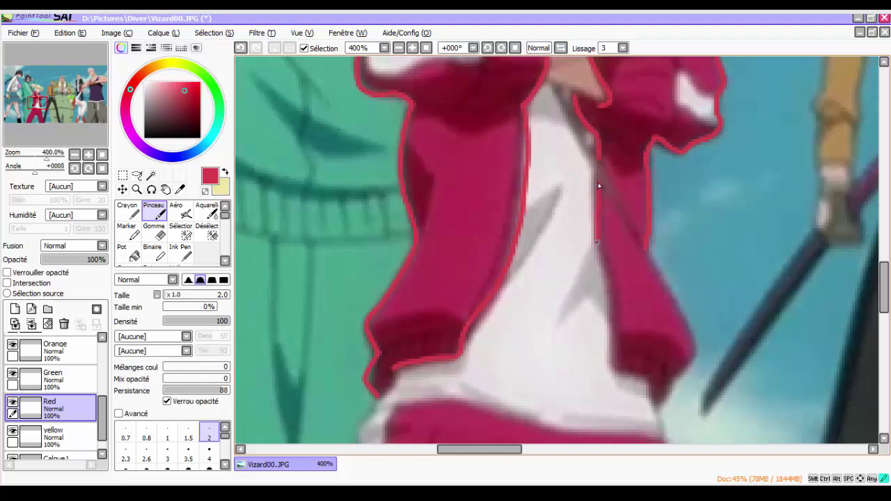
left_click_drag(599, 186, 618, 350)
left_click_drag(645, 249, 668, 374)
Step: Outline the outer edge of one trouser leg and the gap between both legs in red
scroll(661, 165, "down", 5)
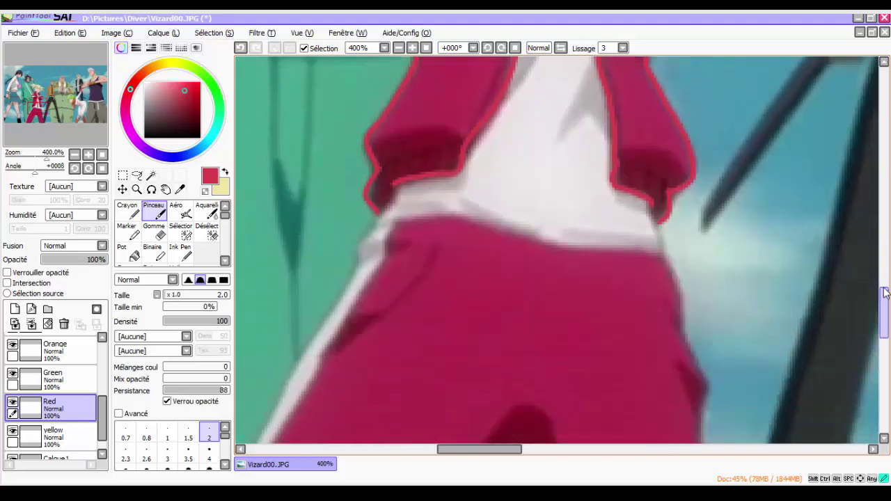
scroll(680, 228, "down", 5)
scroll(680, 228, "right", 5)
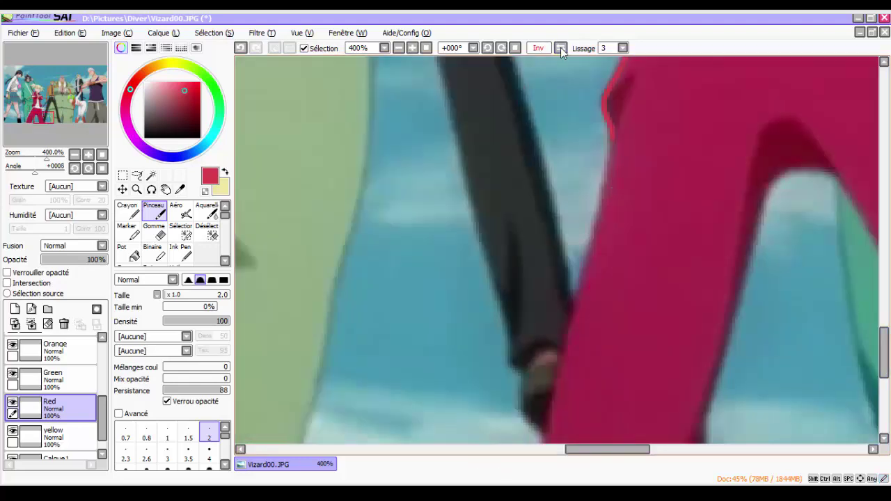
left_click_drag(651, 450, 633, 456)
left_click_drag(417, 305, 385, 433)
scroll(390, 417, "down", 3)
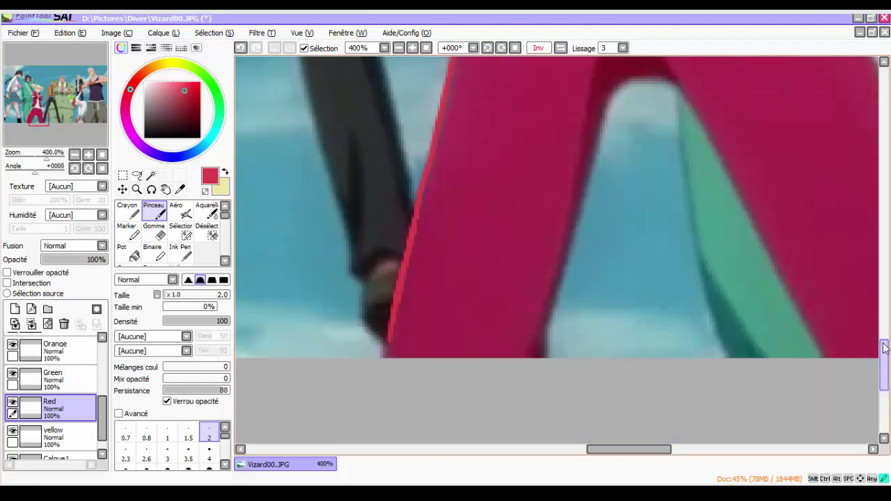
scroll(599, 209, "up", 2)
mouse_move(630, 148)
left_mouse_down()
mouse_move(588, 217)
mouse_move(604, 176)
mouse_move(572, 263)
mouse_move(544, 393)
left_mouse_up()
key("h")
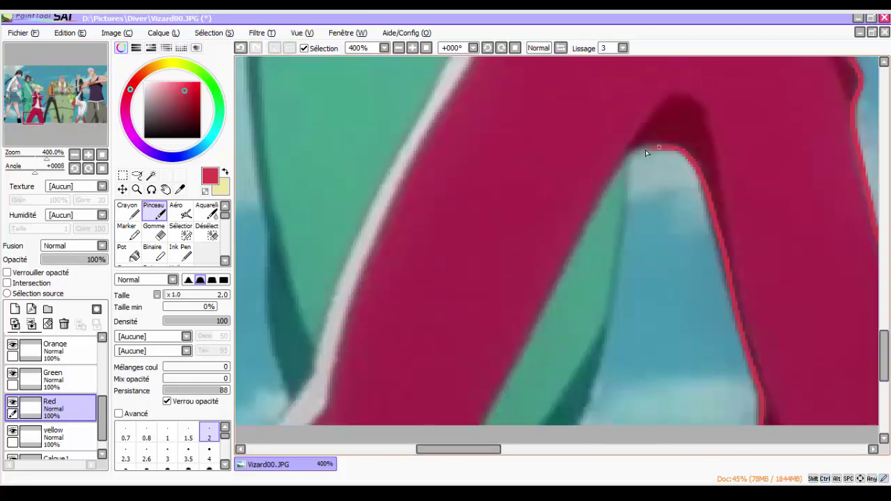
left_click_drag(487, 413, 479, 426)
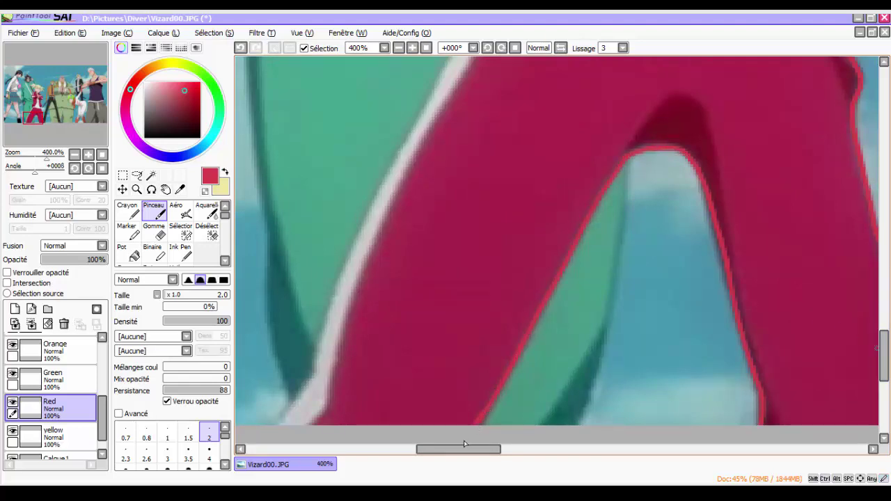
Step: Trace the edges of the white stripes on the near sleeve in red
scroll(885, 319, "up", 3)
scroll(887, 319, "up", 5)
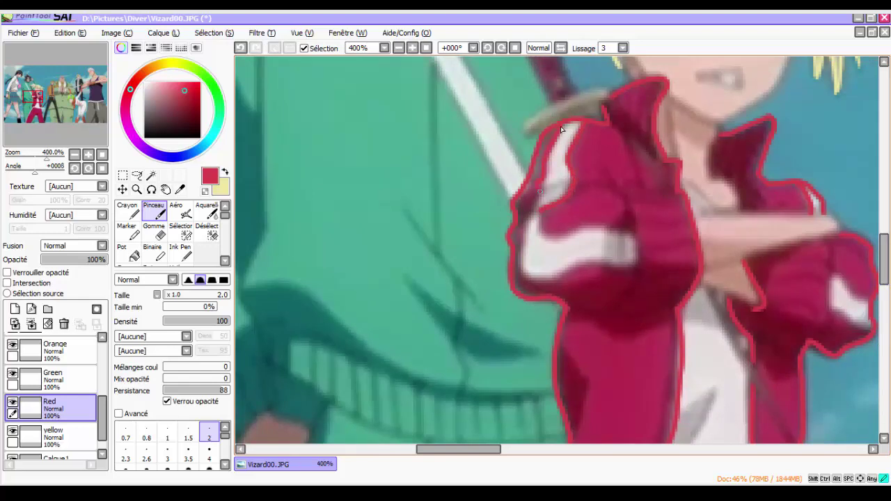
left_click_drag(541, 228, 632, 235)
left_click_drag(520, 262, 634, 261)
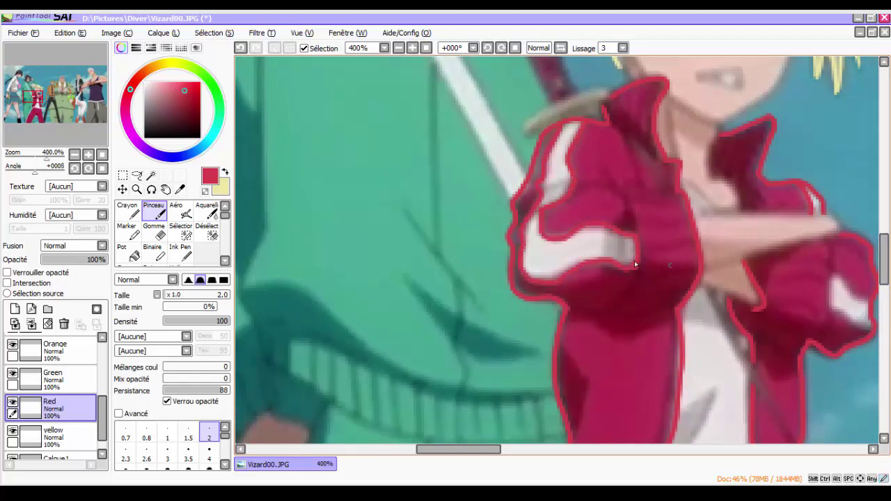
Step: Fill the near half of the jacket with red around the white stripes, including the small gap at the sleeve's edge
left_click_drag(498, 449, 519, 449)
key("g")
left_click(472, 209)
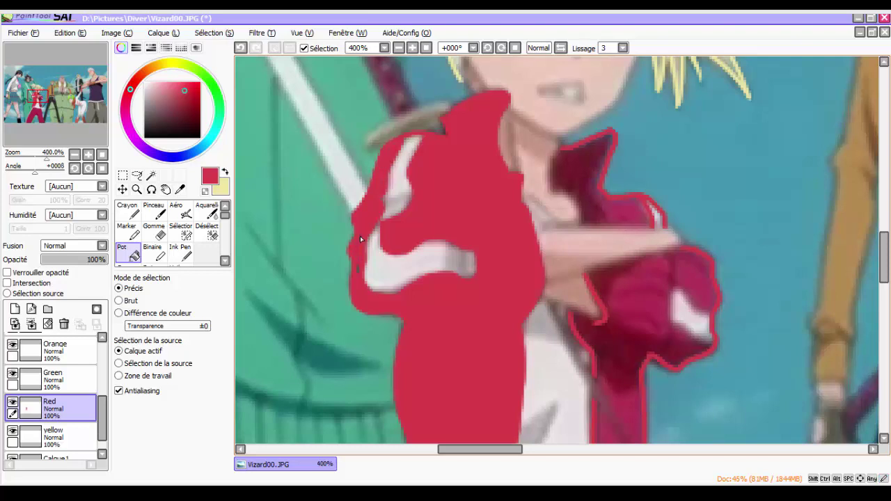
left_click(358, 268)
Step: Close the red outlines of the far collar and far sleeve with the brush and trace around that sleeve's white stripe
left_click(159, 214)
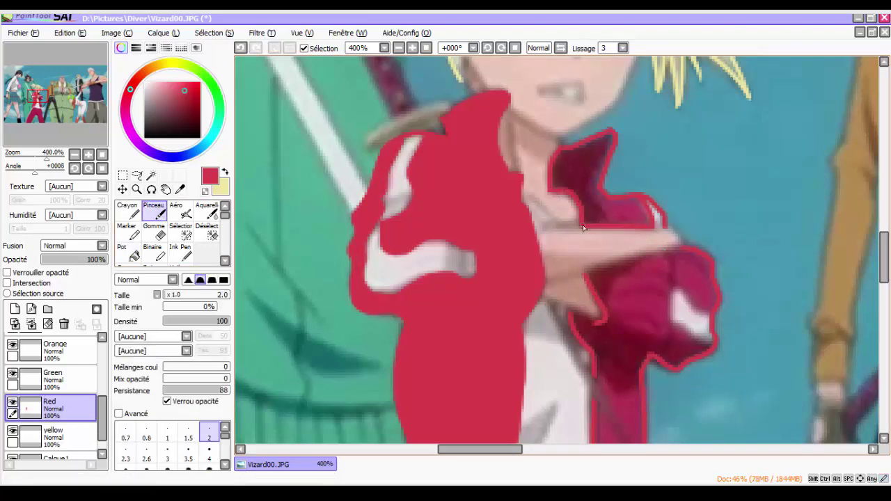
left_click_drag(707, 250, 588, 278)
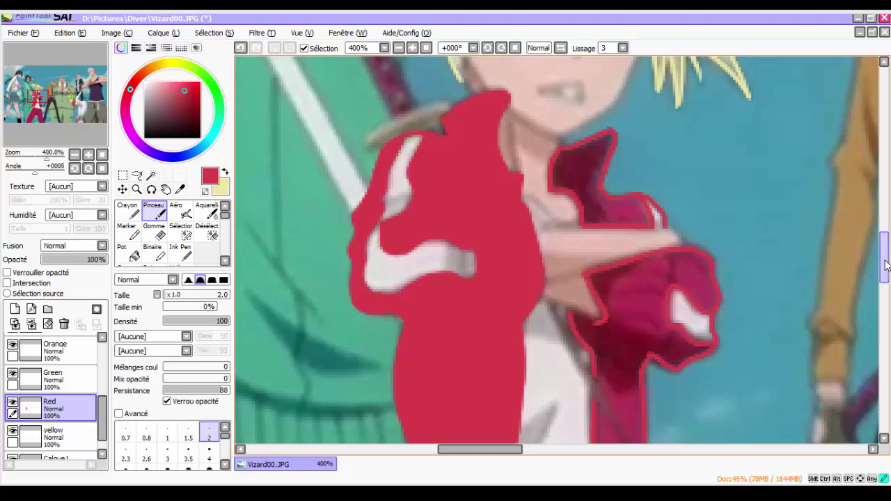
left_click_drag(882, 265, 879, 285)
Step: Try to fill the blonde girl's hair with pale yellow on the yellow layer
scroll(56, 390, "up", 2)
key("x")
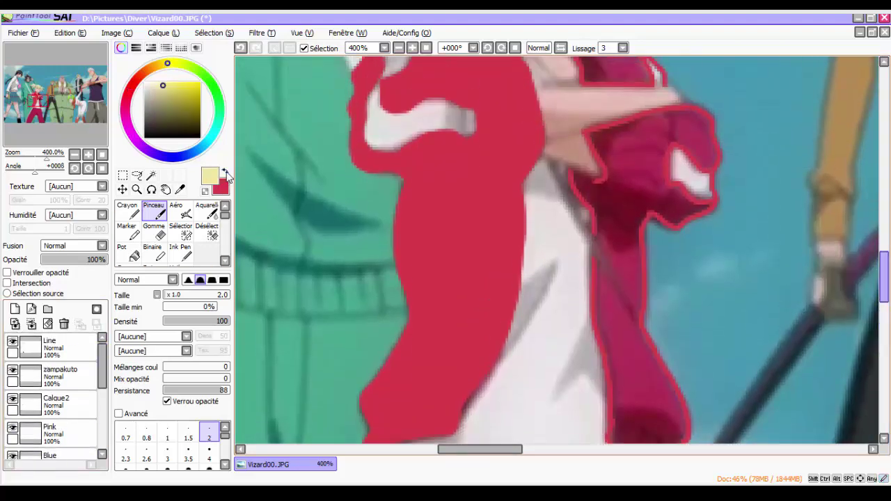
scroll(349, 314, "up", 5)
scroll(56, 390, "up", 2)
scroll(104, 376, "down", 2)
left_click(52, 423)
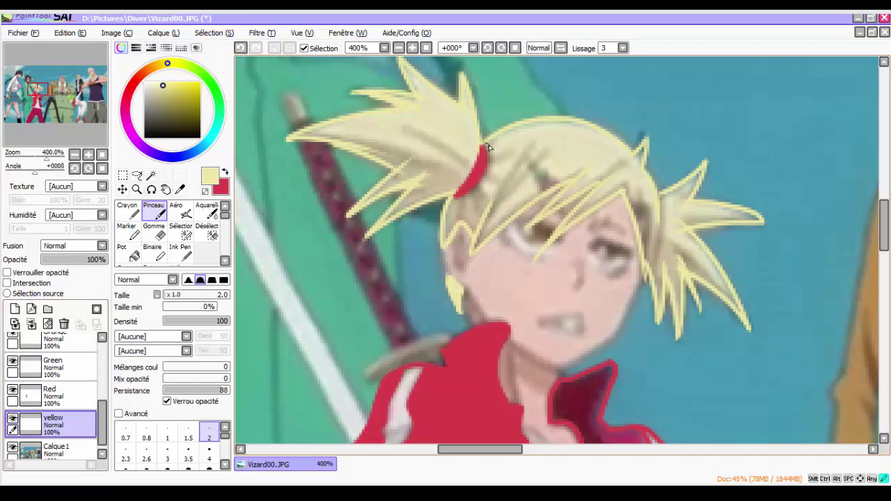
key("g")
left_click(456, 174)
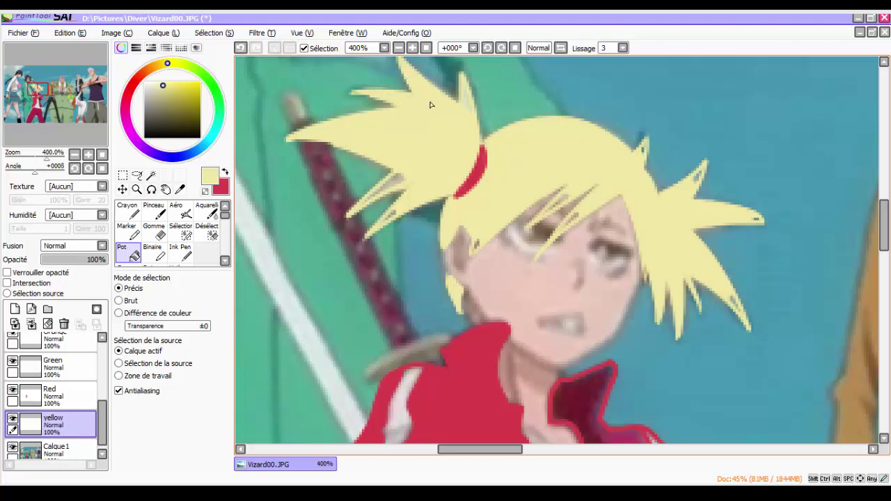
key("ctrl+z")
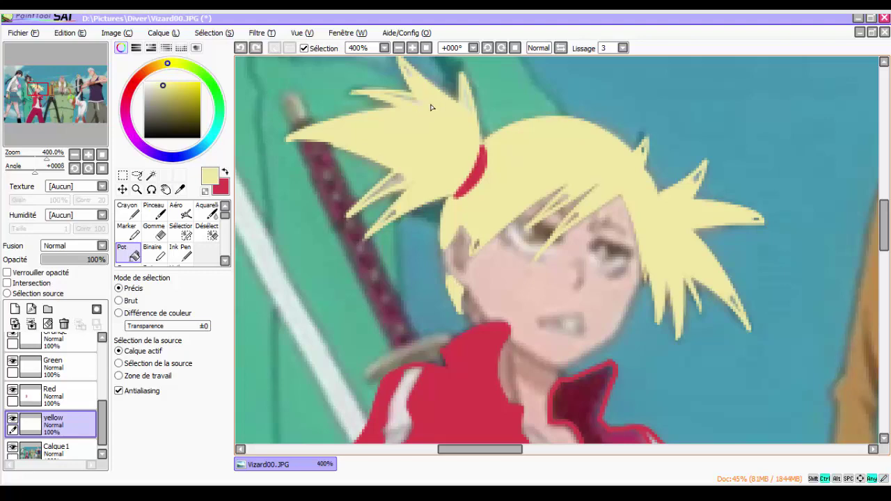
Step: Hide the Calque1 reference to examine the traced figures on white, restoring the reference and the red colour
scroll(411, 243, "down", 6)
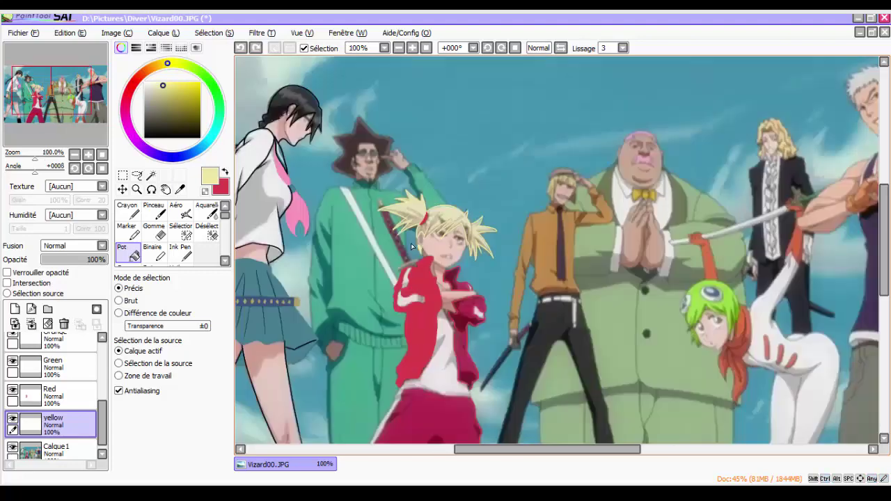
left_click(12, 446)
left_click_drag(550, 450, 585, 453)
left_click_drag(884, 275, 885, 268)
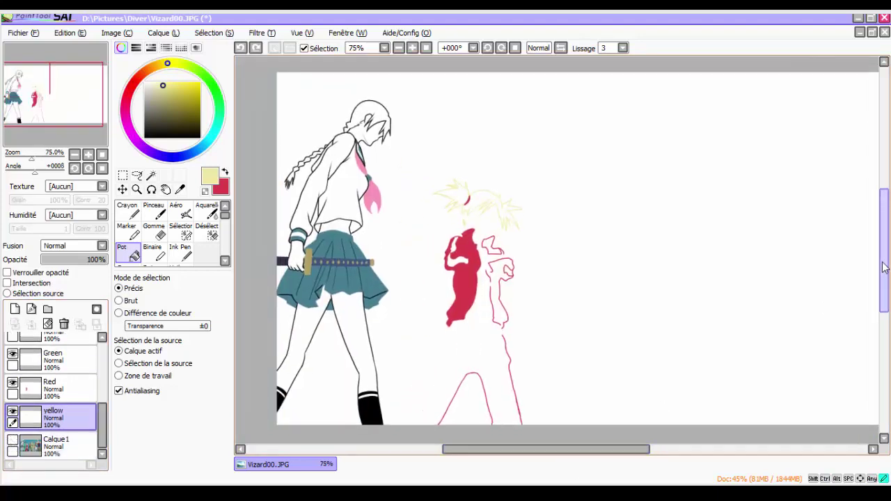
scroll(519, 249, "up", 2)
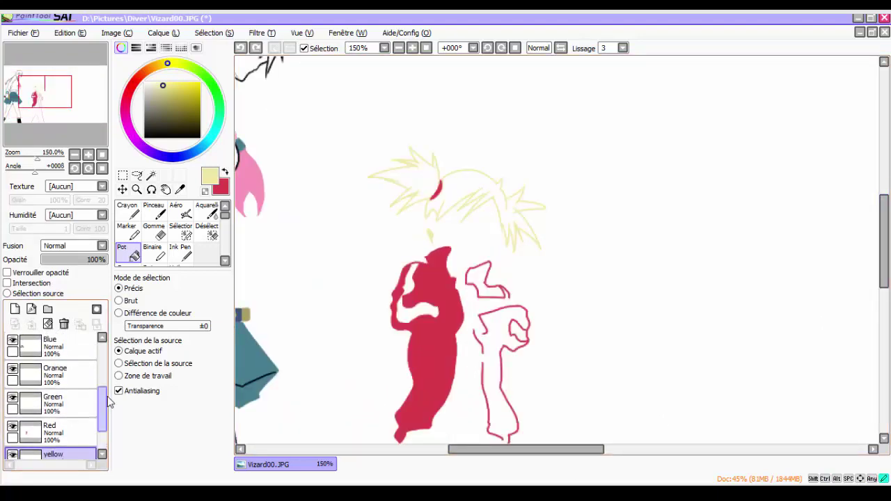
left_click(224, 172)
left_click(12, 449)
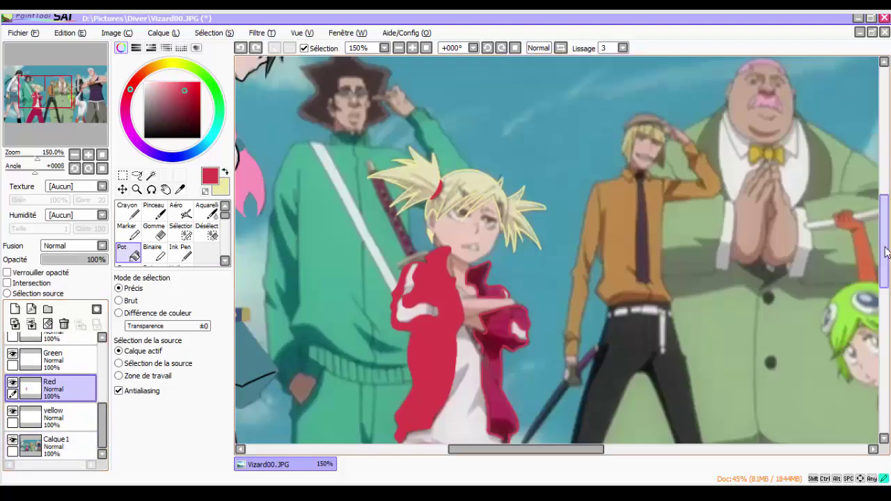
Step: Activate the Line layer, set the colour to black and trace the blonde girl's ear with the brush
scroll(77, 397, "up", 3)
scroll(56, 390, "up", 2)
left_click(52, 348)
left_click(144, 137)
scroll(478, 321, "up", 4)
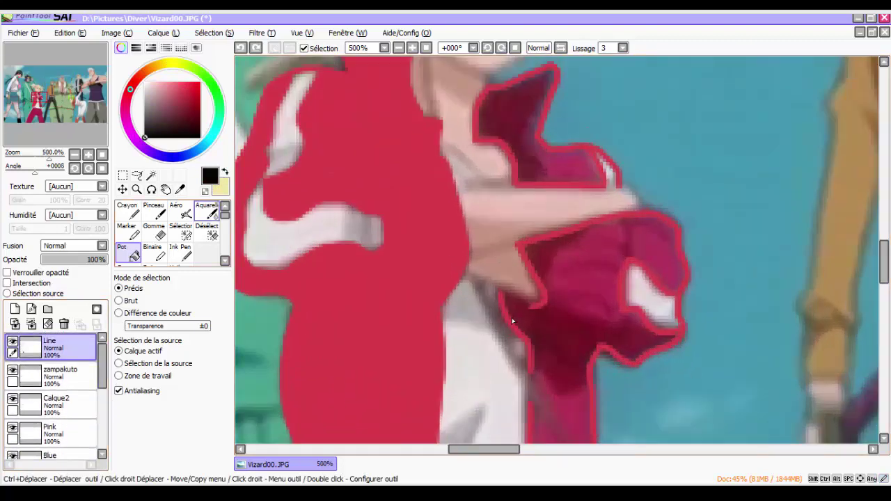
key("b")
left_click_drag(884, 259, 878, 240)
left_click_drag(380, 186, 368, 254)
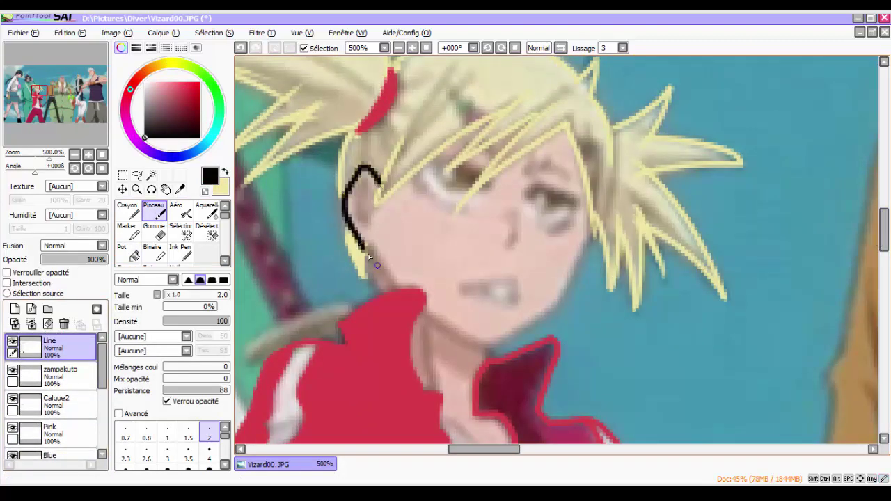
Step: Trace the blonde girl's jaw, chin and the side of her neck in black on the Line layer
left_click(154, 231)
scroll(53, 390, "down", 3)
left_click(53, 417)
left_click(154, 210)
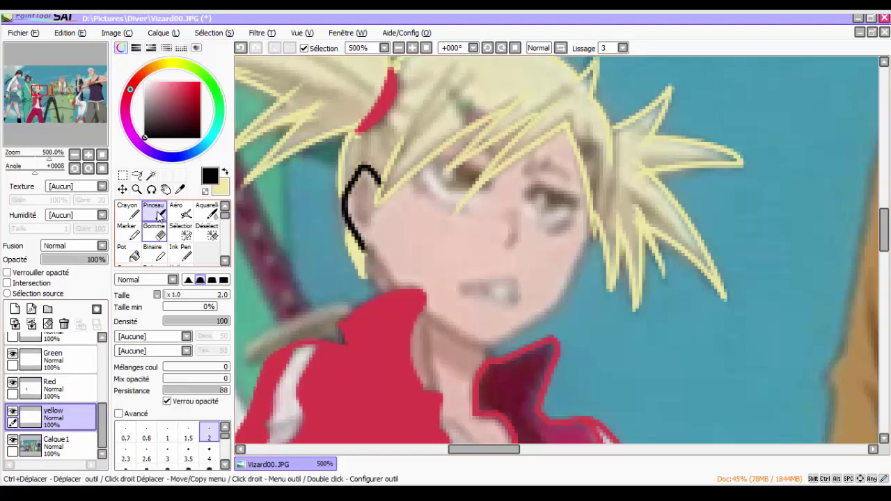
scroll(52, 390, "up", 3)
left_click(52, 348)
mouse_move(591, 236)
left_mouse_down()
mouse_move(561, 298)
mouse_move(529, 321)
mouse_move(429, 316)
left_mouse_up()
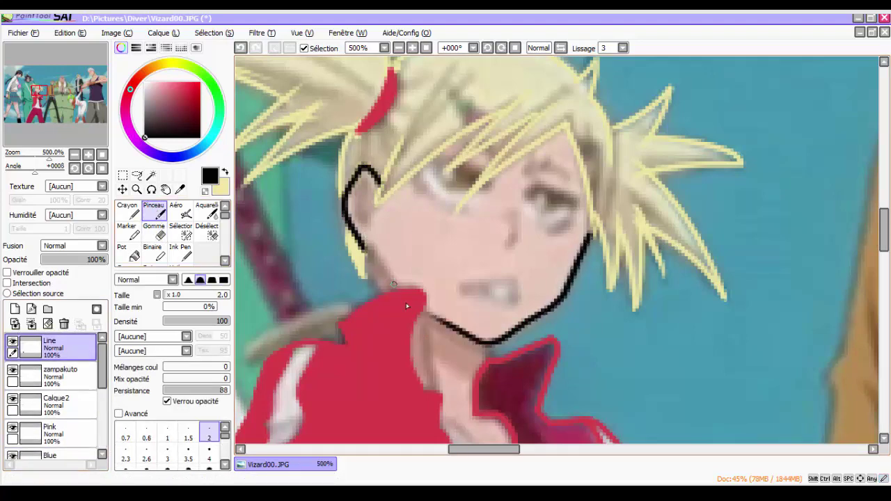
scroll(486, 366, "down", 5)
left_click_drag(487, 197, 473, 255)
left_click_drag(886, 252, 886, 241)
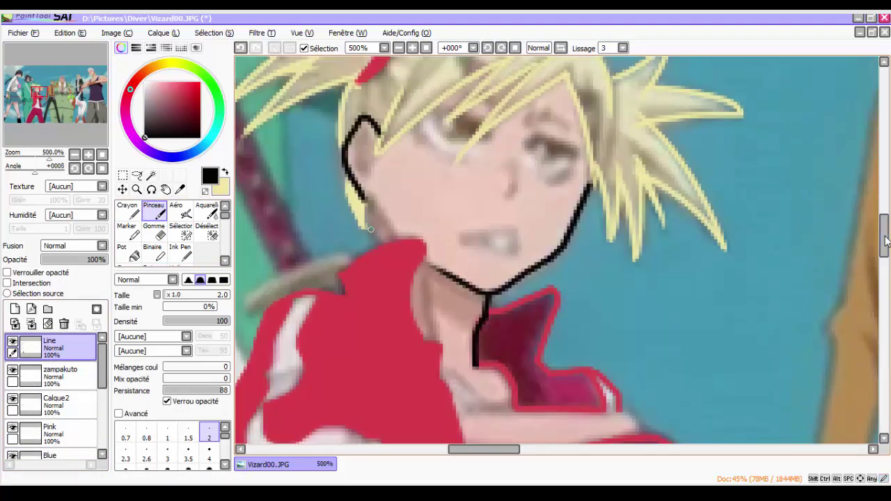
Step: Hide the Red layer and trace the shoulder seam beside the collar in black, undoing the extra second stroke
scroll(52, 390, "down", 3)
left_click(13, 438)
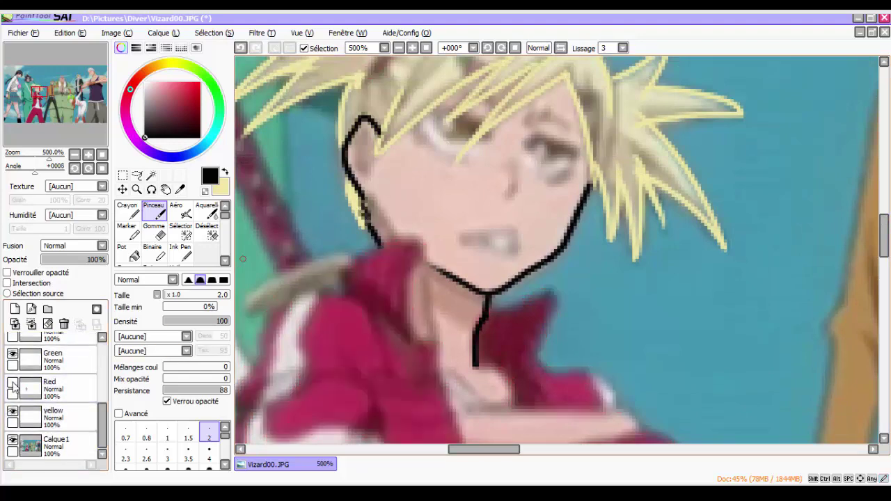
scroll(103, 355, "up", 3)
left_click_drag(348, 295, 391, 377)
left_click_drag(372, 312, 421, 387)
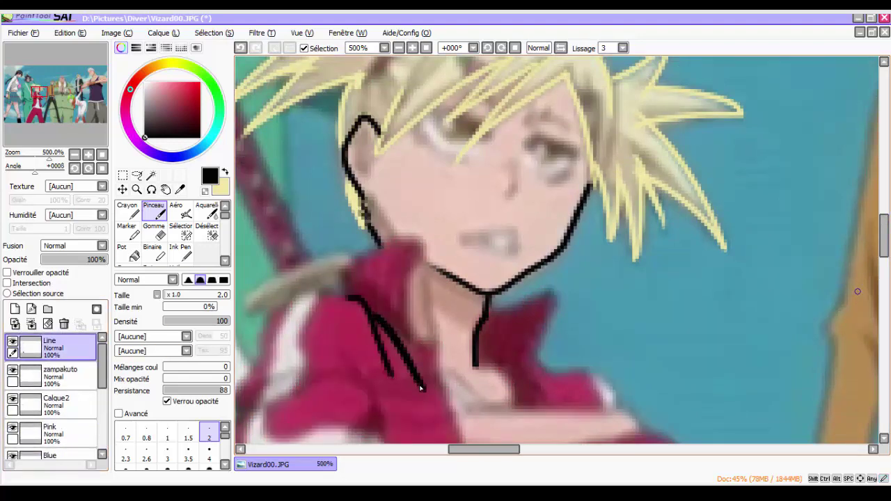
key("ctrl+z")
Step: Outline the ribbed cuff of the near sleeve in black, including its curved lower end
left_click_drag(885, 237, 885, 258)
mouse_move(437, 185)
left_mouse_down()
mouse_move(418, 185)
mouse_move(383, 244)
left_mouse_up()
left_click_drag(335, 338, 391, 285)
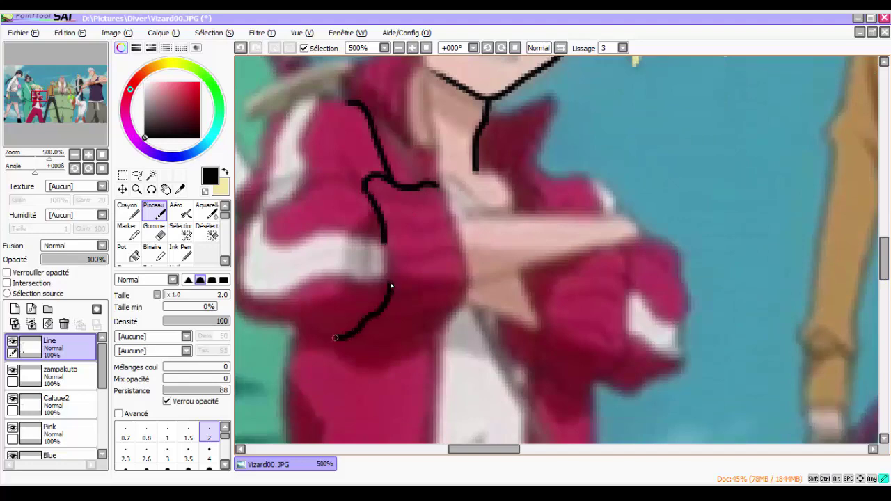
left_click_drag(392, 356, 335, 340)
Step: Set the brush size to 0.8 and draw wavy fold lines across the near sleeve's cuff
left_click(146, 437)
left_click_drag(380, 198, 444, 197)
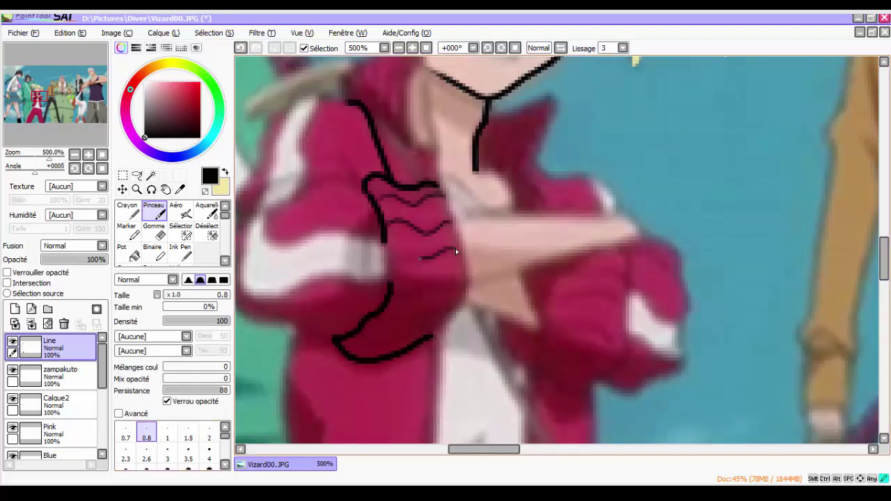
left_click_drag(394, 290, 461, 286)
Step: Trace the fold across the near sleeve at brush size 2 and a fine crease beside the cuff at size 1
left_click(209, 438)
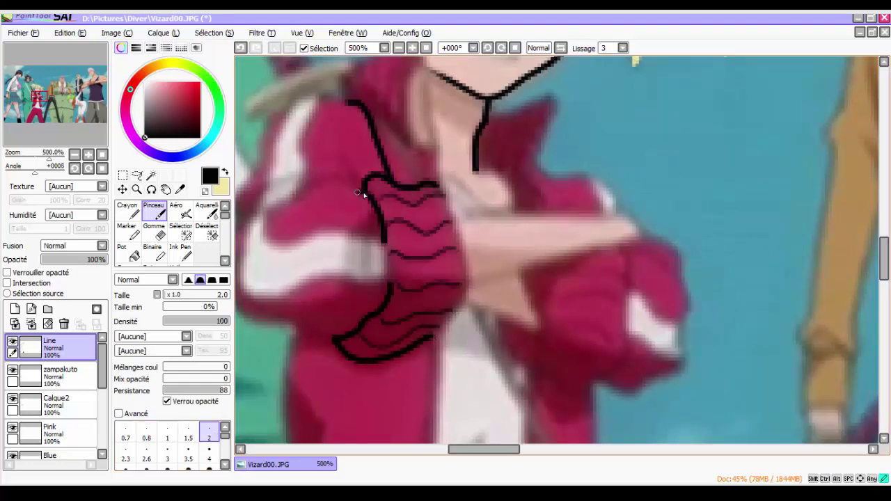
left_click_drag(363, 189, 256, 216)
left_click_drag(475, 450, 458, 458)
left_click(168, 437)
left_click_drag(538, 213, 531, 296)
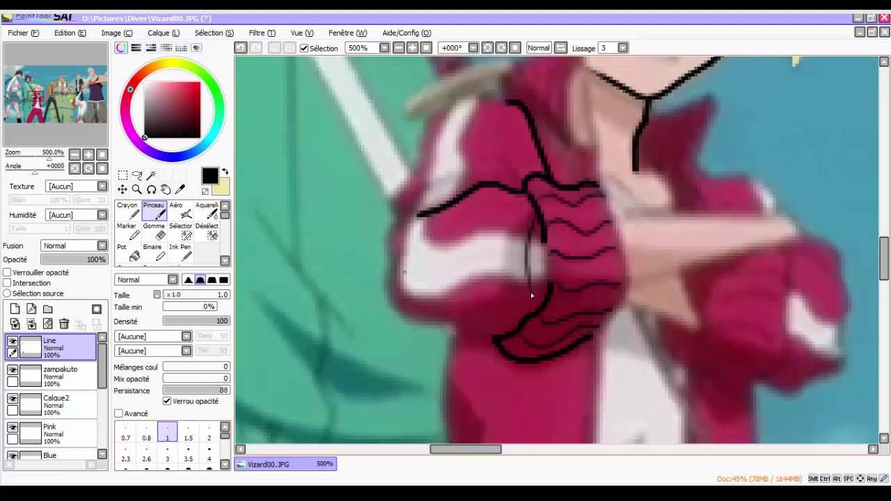
Step: At brush size 2, trace the near sleeve's remaining creases, the crossed forearm's edges and the far sleeve's cuff edge in black
left_click(210, 433)
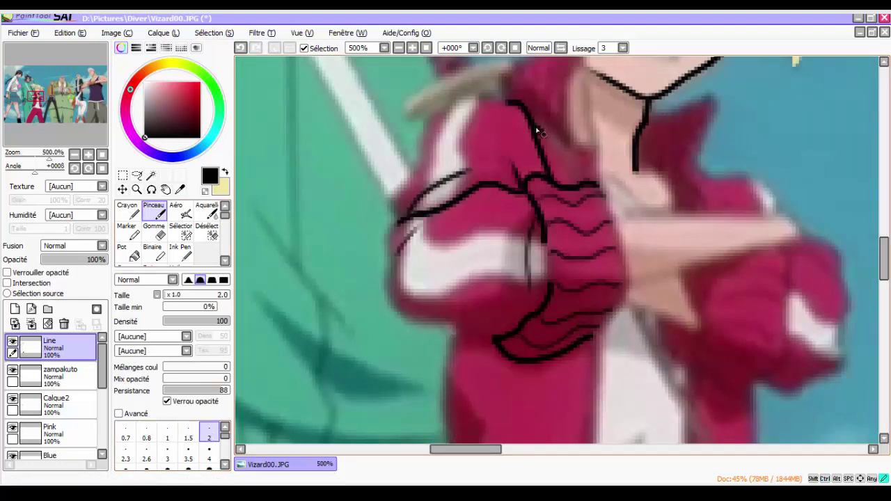
left_click_drag(538, 131, 579, 187)
left_click_drag(490, 449, 523, 460)
left_click_drag(514, 242, 319, 220)
mouse_move(515, 241)
left_mouse_down()
mouse_move(337, 284)
mouse_move(409, 332)
left_mouse_up()
mouse_move(496, 245)
left_mouse_down()
mouse_move(494, 339)
mouse_move(470, 373)
mouse_move(543, 275)
left_mouse_up()
Step: Set the brush size to 4 and trace the diagonal line running from the crossed arms across the shirt and jacket front
scroll(864, 279, "down", 5)
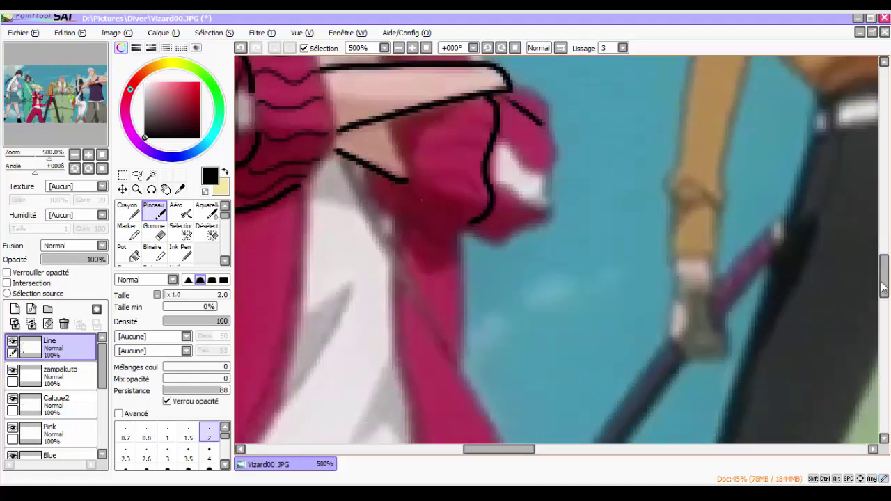
left_click(209, 455)
left_click_drag(337, 155, 449, 344)
key("ctrl+z")
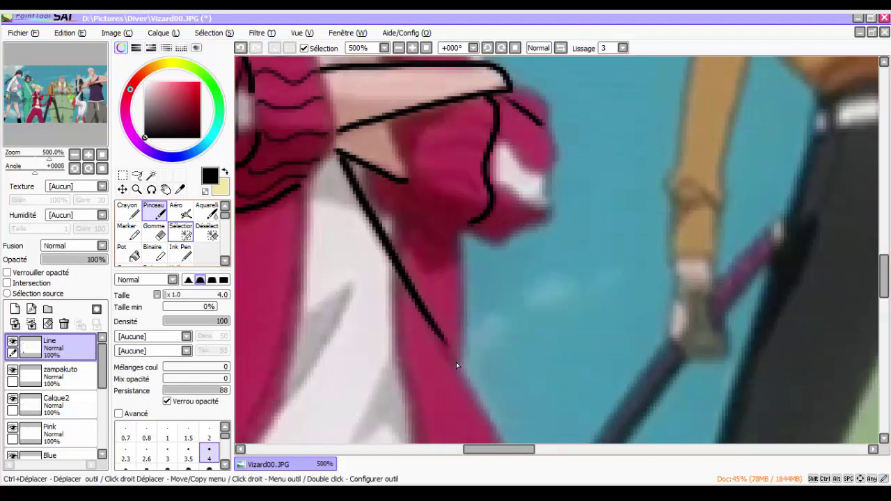
Step: Check the line art and red areas with the reference picture hidden, restoring the reference and hiding the Red layer again
scroll(283, 225, "down", 5)
scroll(52, 397, "down", 3)
left_click(56, 446)
left_click(13, 440)
scroll(504, 432, "down", 3)
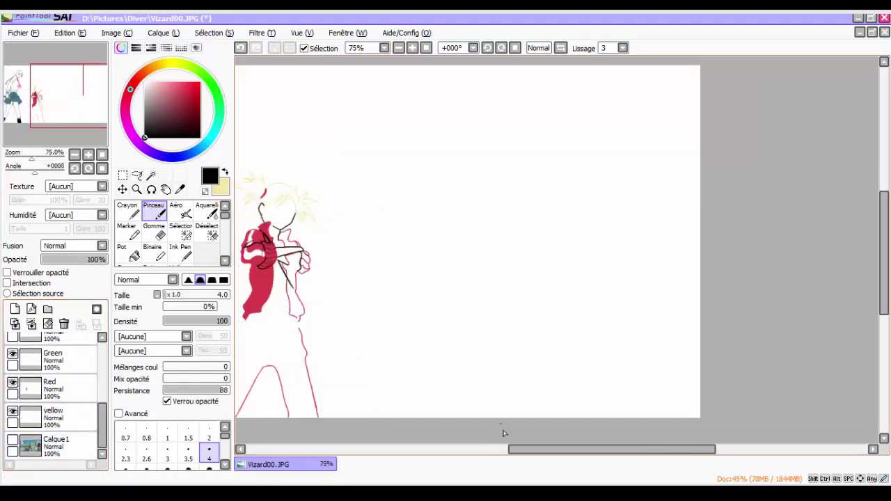
left_click_drag(502, 449, 480, 449)
scroll(487, 279, "up", 5)
left_click(13, 382)
left_click(37, 393)
left_click(12, 440)
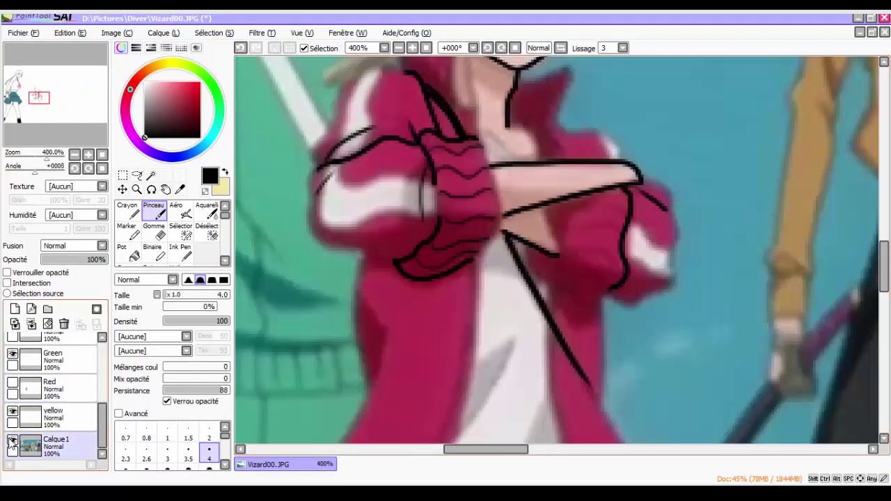
Step: Outline the far sleeve cuff's lower end at brush size 2 and draw wavy folds across the cuff at size 1
left_click(209, 434)
left_click_drag(558, 287, 601, 296)
key("bracketleft")
key("bracketleft")
mouse_move(627, 205)
left_mouse_down()
mouse_move(600, 220)
mouse_move(558, 209)
left_mouse_up()
left_click_drag(624, 223, 557, 231)
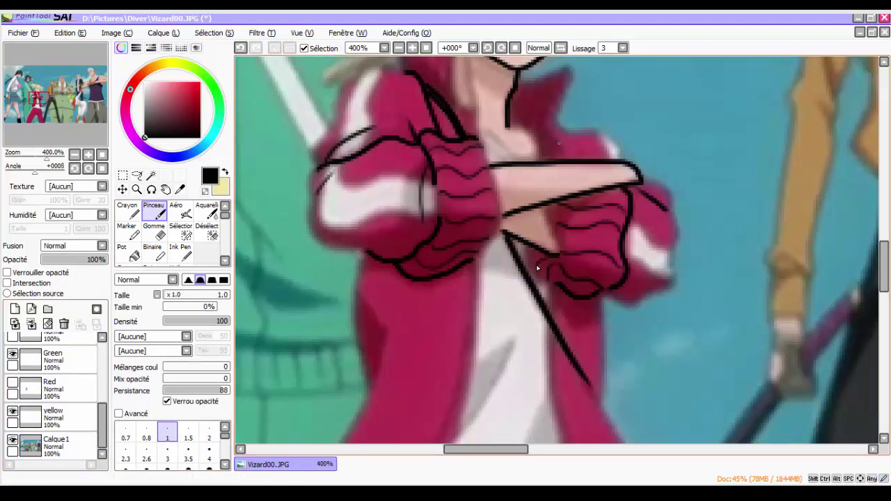
Step: Trace the jacket's side crease and both hem bands at brush size 2, adding short rib lines at size 1
key("bracketright")
scroll(387, 299, "down", 5)
mouse_move(334, 306)
left_mouse_down()
mouse_move(416, 279)
mouse_move(335, 298)
left_mouse_up()
key("ctrl+z")
left_click_drag(329, 331, 351, 319)
left_click_drag(618, 345, 577, 309)
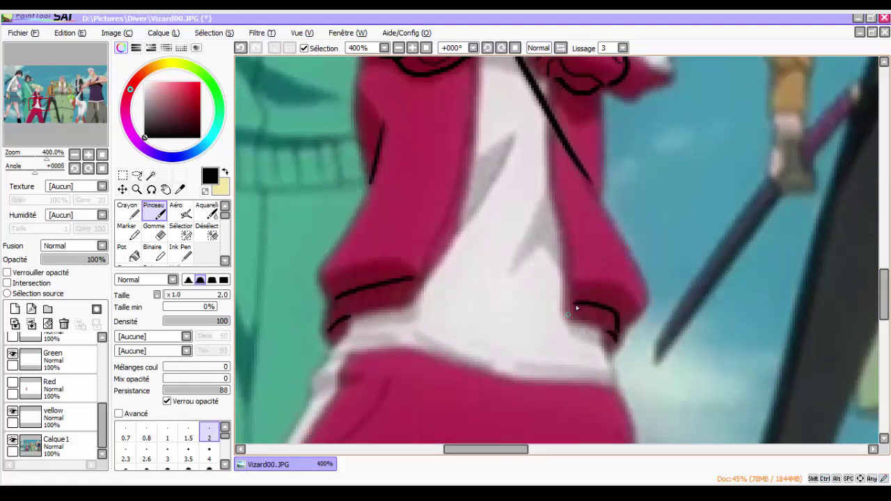
key("bracketleft")
key("bracketleft")
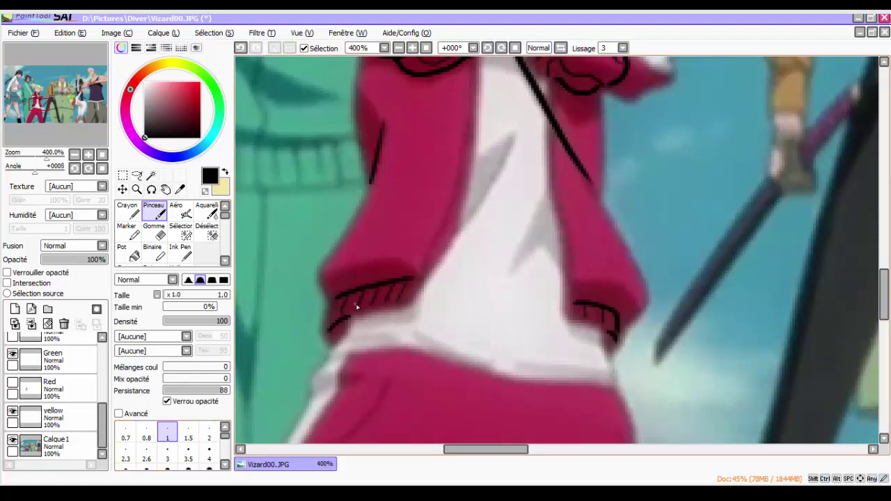
Step: Set the brush size to 2 and trace the pocket lines and fabric folds on the red trousers in black
scroll(357, 307, "down", 5)
scroll(432, 265, "up", 5)
key("bracketright")
mouse_move(425, 320)
left_mouse_down()
mouse_move(530, 230)
mouse_move(540, 204)
left_mouse_up()
left_click_drag(465, 216, 540, 205)
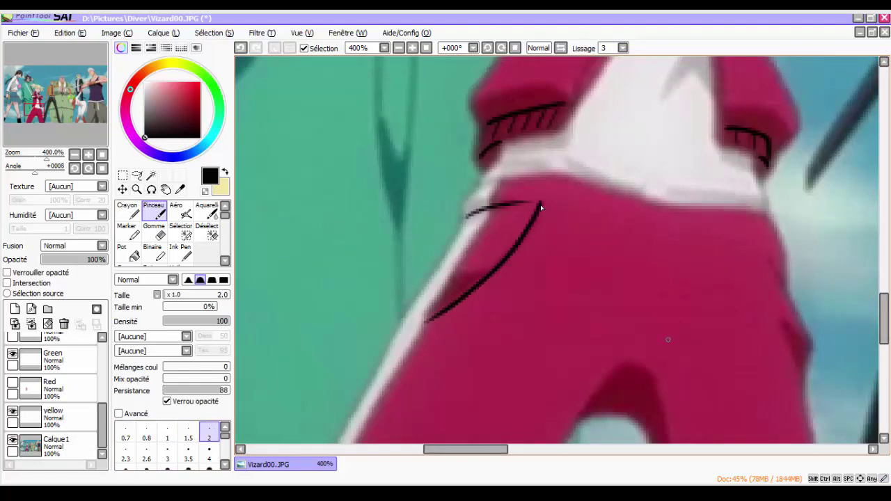
scroll(440, 244, "down", 4)
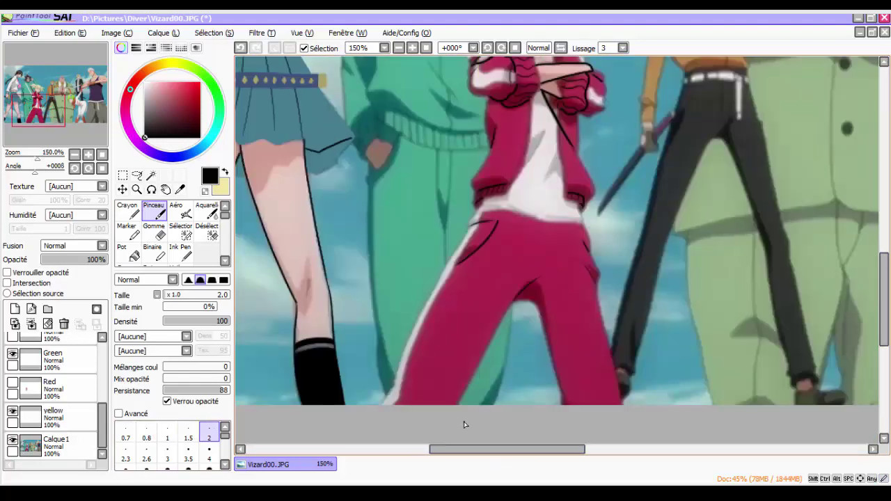
scroll(464, 422, "down", 3)
Step: Show the Red layer and outline the white shirt's hem and lower sides in black on the Line layer
scroll(487, 230, "up", 4)
scroll(104, 397, "up", 3)
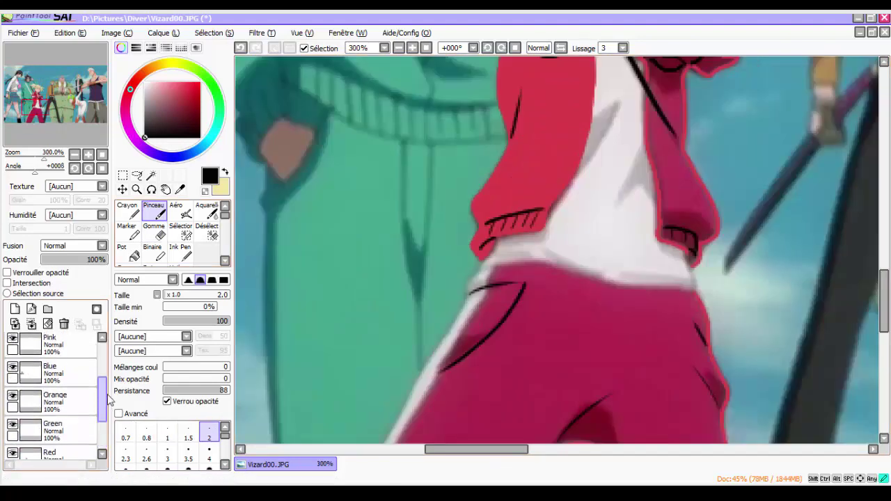
scroll(109, 400, "up", 3)
scroll(475, 305, "up", 2)
left_click_drag(474, 449, 496, 460)
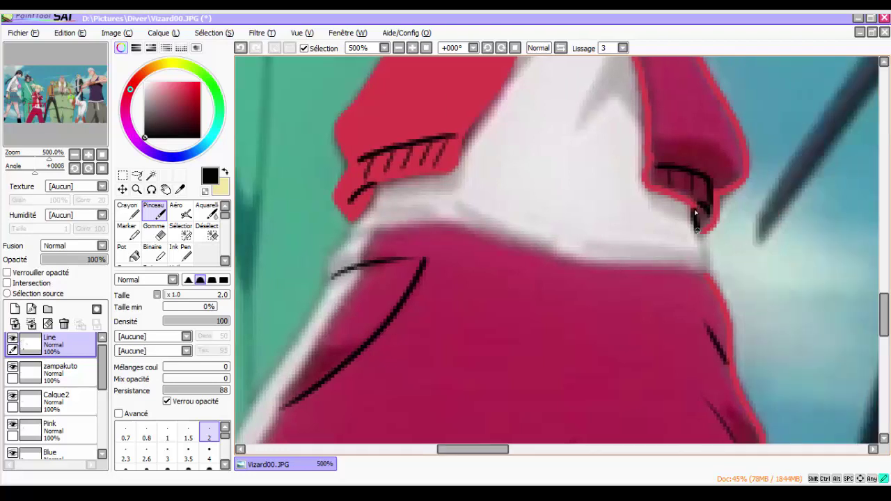
mouse_move(708, 275)
left_mouse_down()
mouse_move(429, 203)
mouse_move(338, 230)
mouse_move(331, 258)
mouse_move(398, 262)
left_mouse_up()
left_click_drag(474, 449, 449, 453)
Step: Trace the outer edge of the trousers' white side stripe in black down to the picture's lower edge
scroll(488, 313, "down", 2)
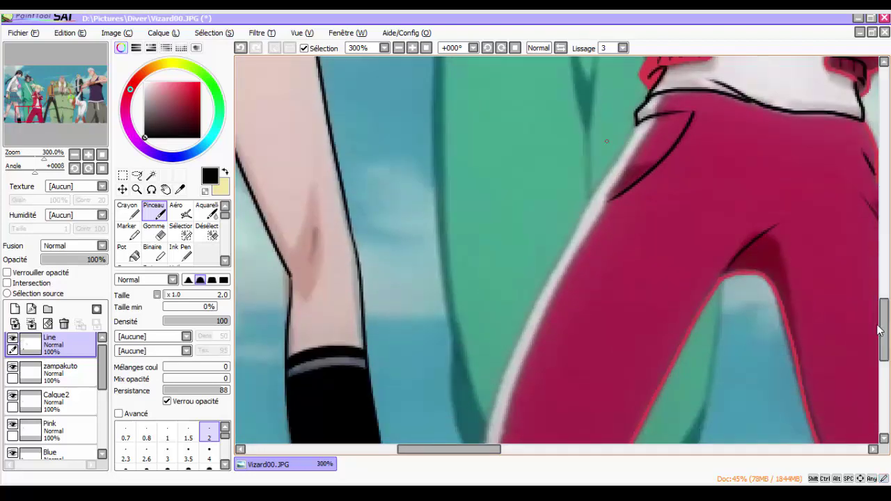
left_click(501, 47)
left_click_drag(568, 251, 325, 345)
key("Home")
Step: On the Red layer, outline the side stripe's inner edge and the waistline in red and bucket-fill the trousers
scroll(56, 404, "down", 3)
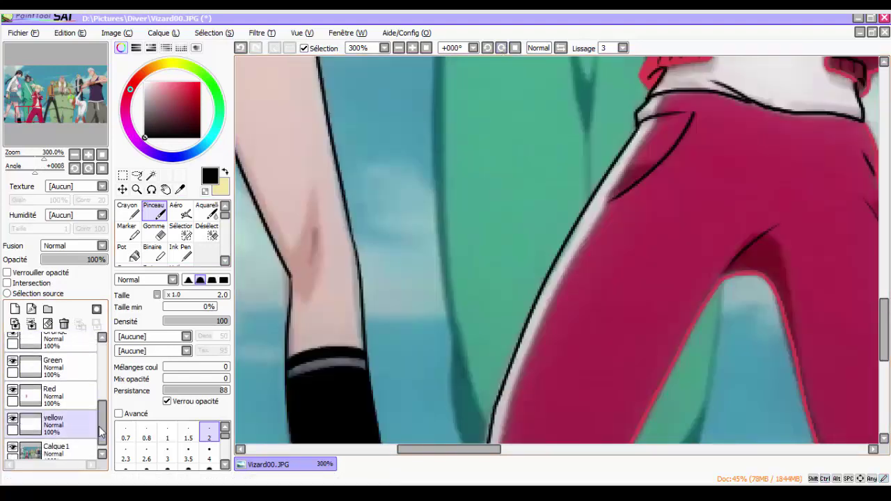
left_click(79, 406)
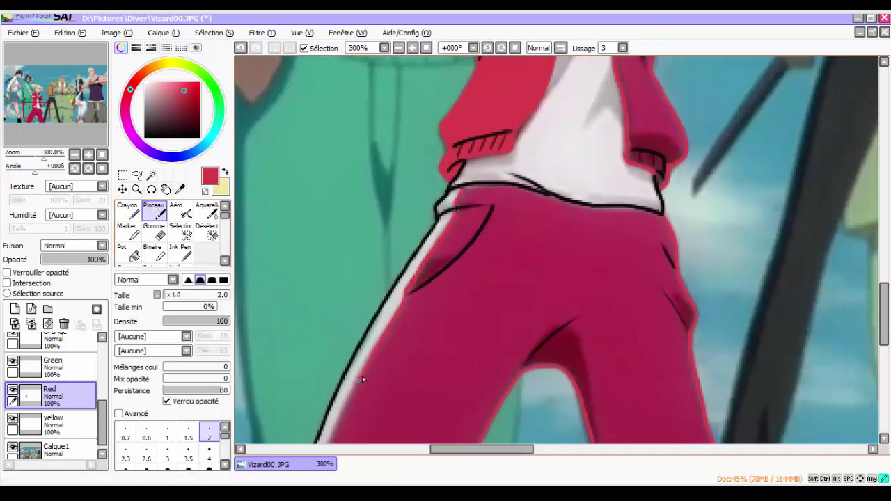
scroll(340, 424, "down", 5)
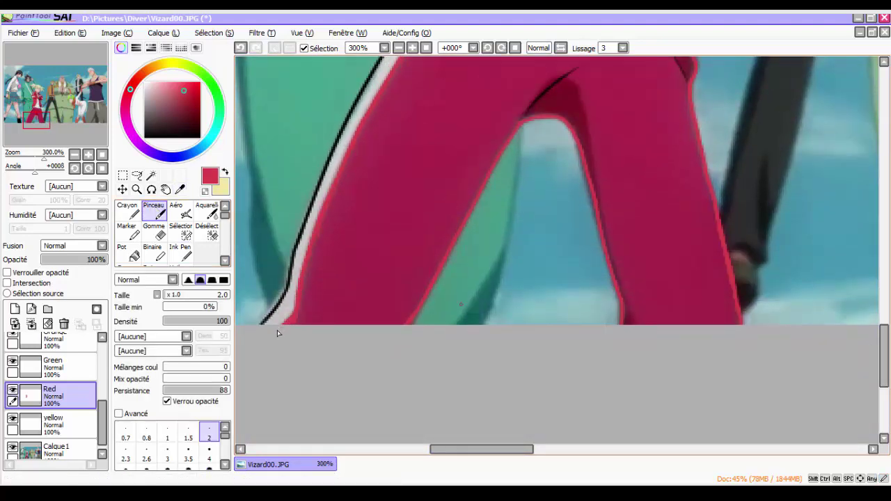
left_click_drag(882, 355, 881, 315)
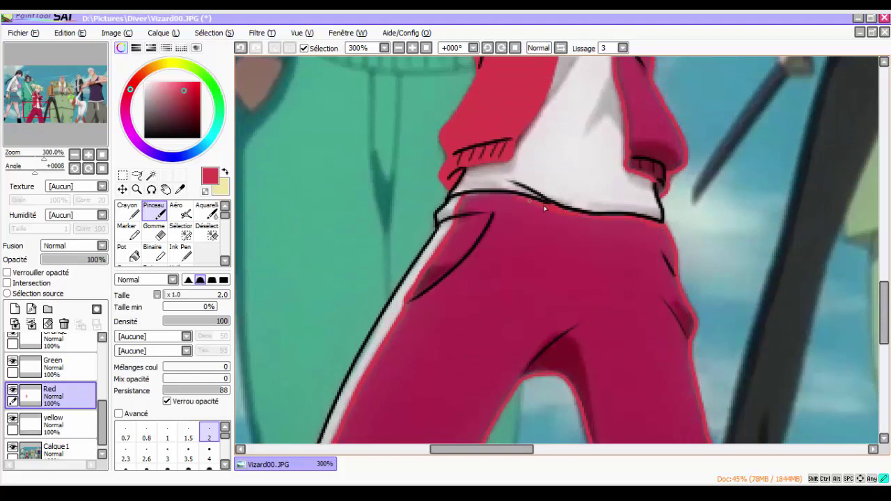
scroll(546, 208, "down", 3)
scroll(549, 156, "up", 4)
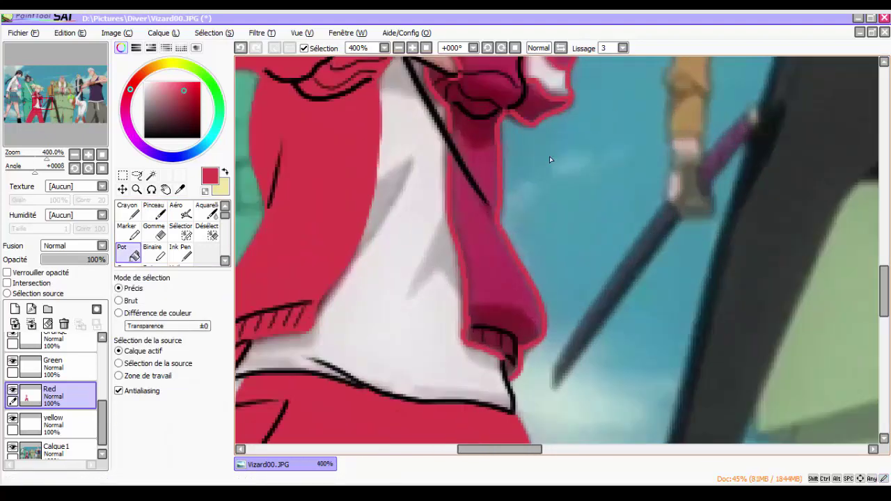
Step: Close the red outlines around the far half of the jacket and bucket-fill its collar, sleeve and front panel
scroll(504, 358, "up", 2)
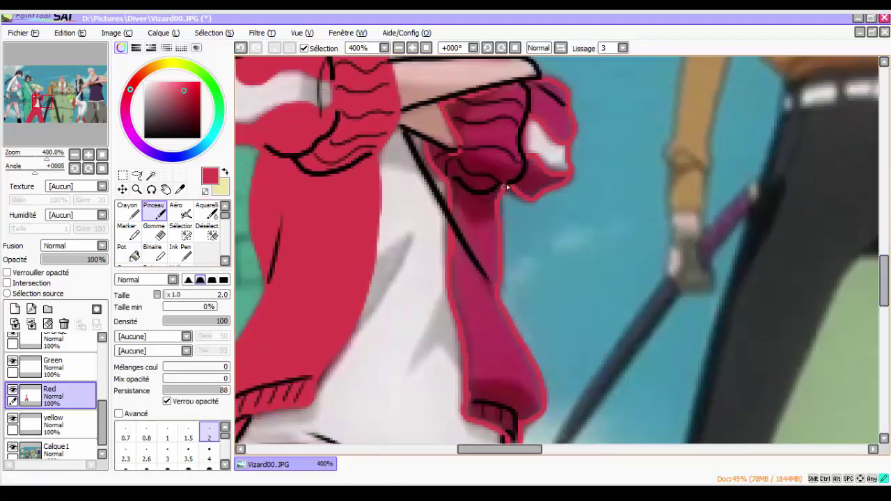
scroll(447, 234, "up", 5)
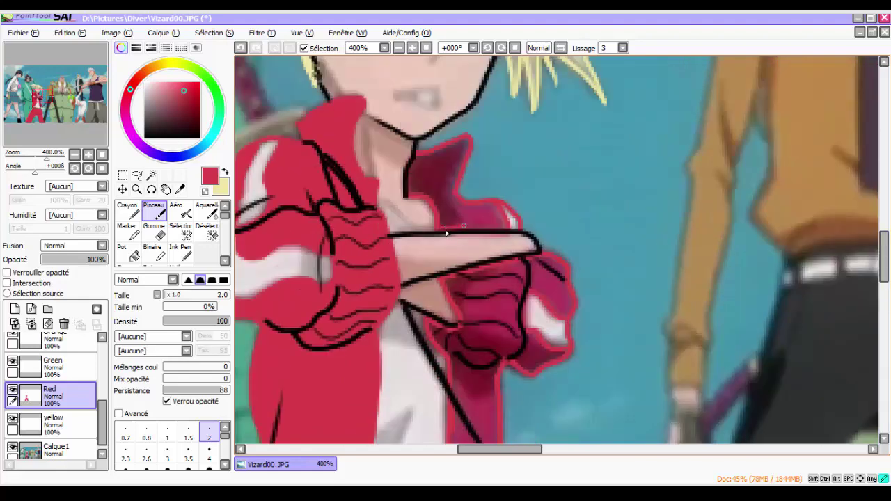
key("g")
left_click(425, 174)
left_click(480, 321)
Step: Hide the reference layer Calque1 to check the flat red fills, and show it again
scroll(416, 297, "down", 4)
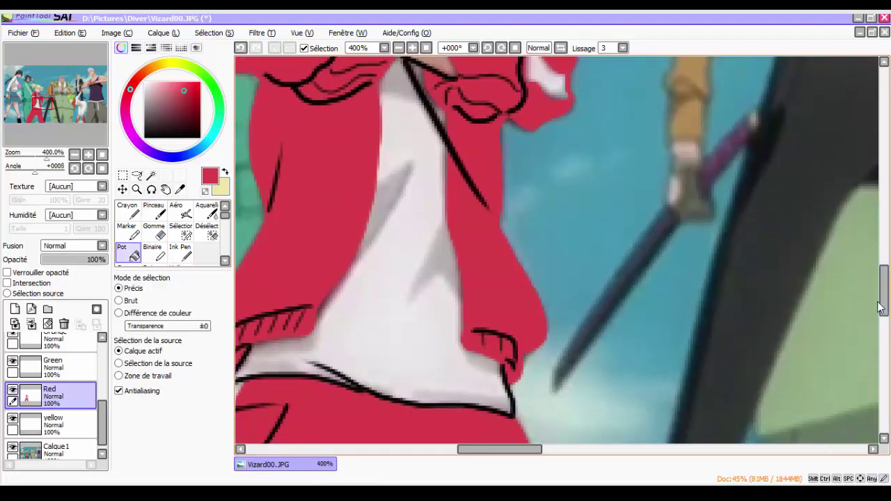
scroll(416, 297, "down", 2)
left_click(13, 446)
left_click_drag(507, 449, 474, 451)
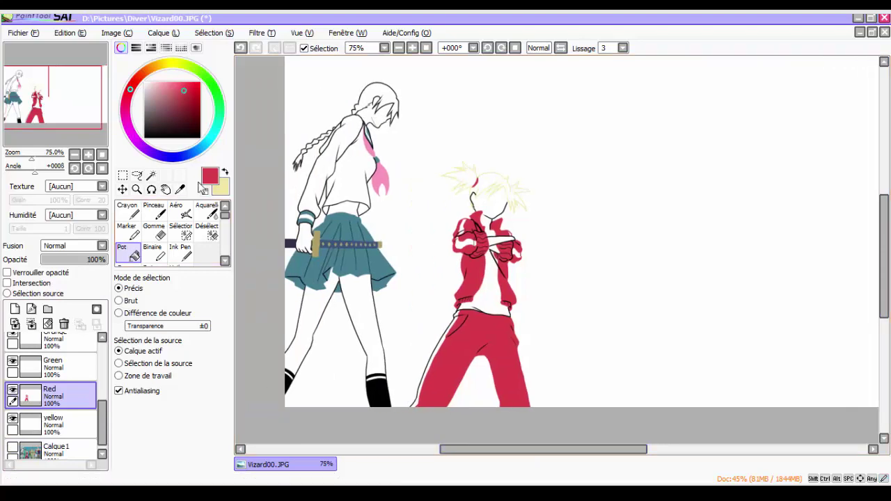
scroll(103, 439, "down", 1)
left_click(13, 439)
Step: Trace the white shirt's folds and neckline in black at brush size 2, hiding the Red layer to see the reference
scroll(464, 327, "up", 3)
key("b")
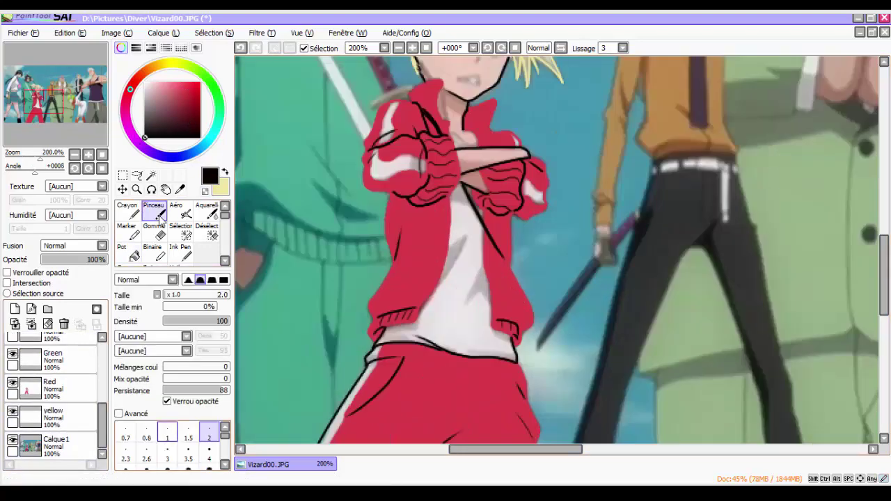
key("]")
scroll(463, 157, "up", 2)
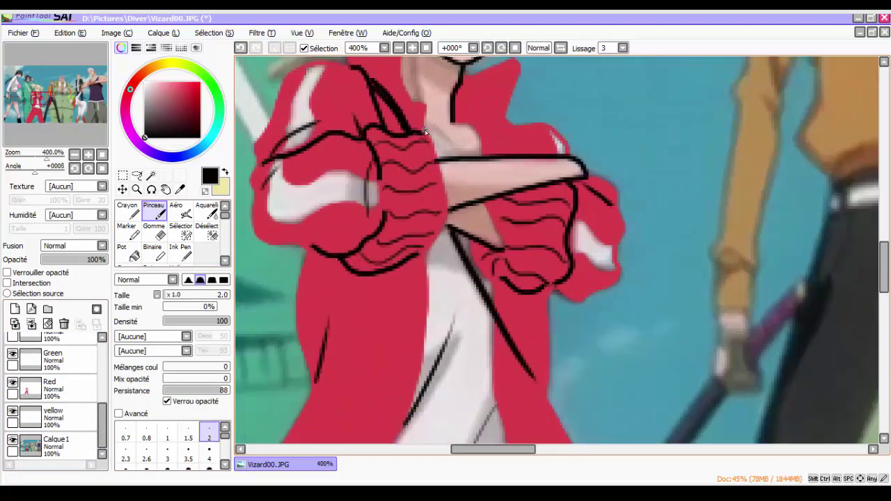
scroll(462, 157, "down", 3)
scroll(486, 142, "up", 3)
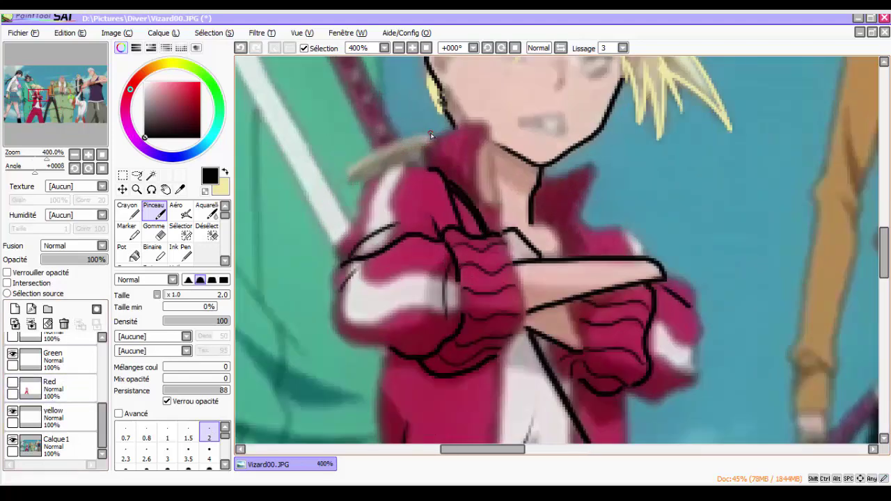
Step: Draw rib lines on both sides of the jacket collar at brush size 1 and trace the far collar's lower edge at size 2
left_click(169, 432)
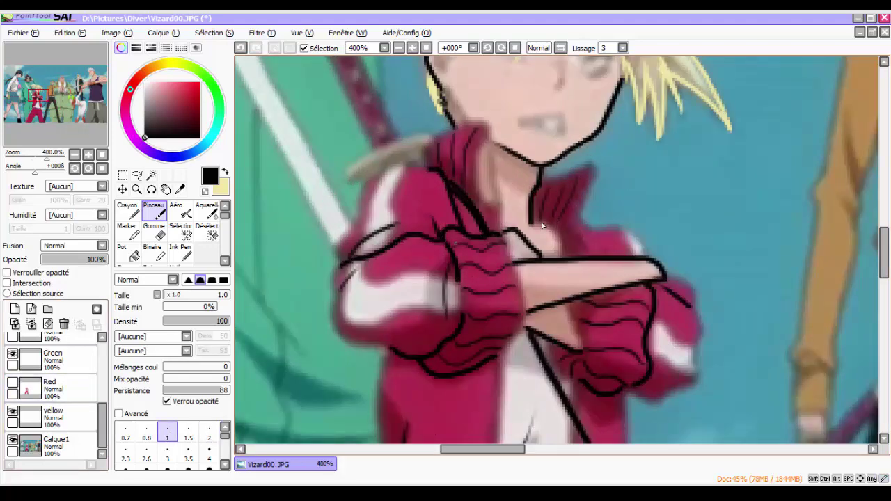
key("]")
left_click_drag(578, 217, 566, 254)
Step: Show the Red layer, check the drawing with the reference hidden, and return to the Line layer with the reference visible
scroll(609, 269, "down", 8)
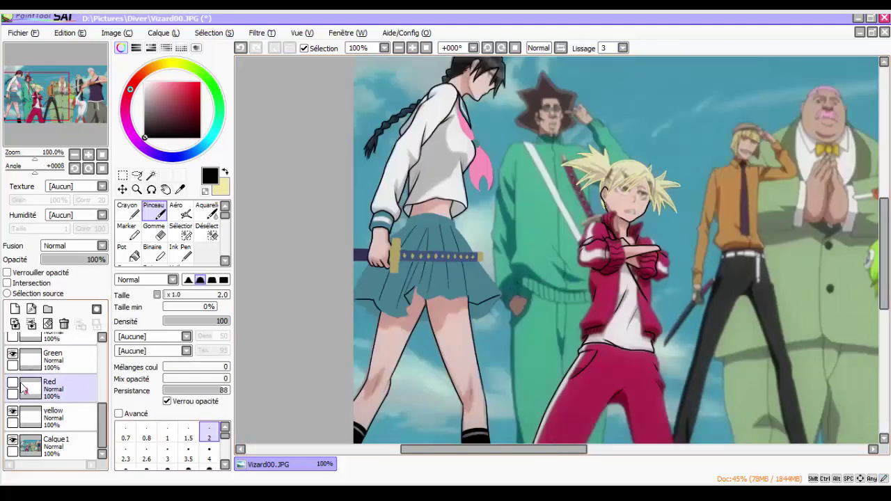
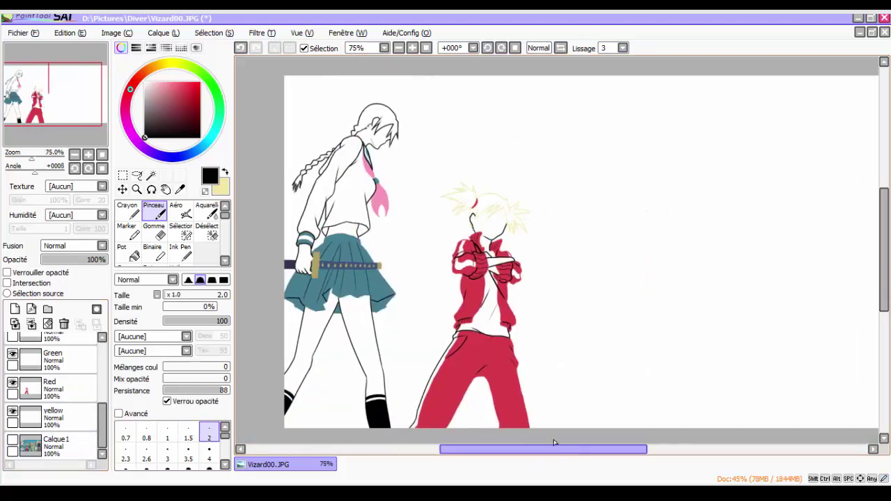
left_click(13, 440)
scroll(53, 397, "up", 5)
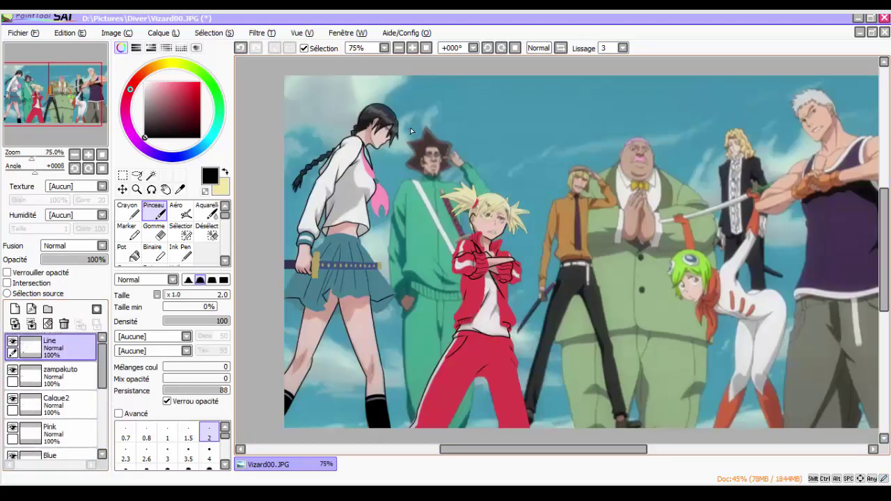
Step: Trace the spiky afro outline of the man in green in black at brush size 2
scroll(410, 127, "up", 8)
mouse_move(371, 365)
left_mouse_down()
mouse_move(277, 306)
mouse_move(324, 255)
mouse_move(284, 198)
left_mouse_up()
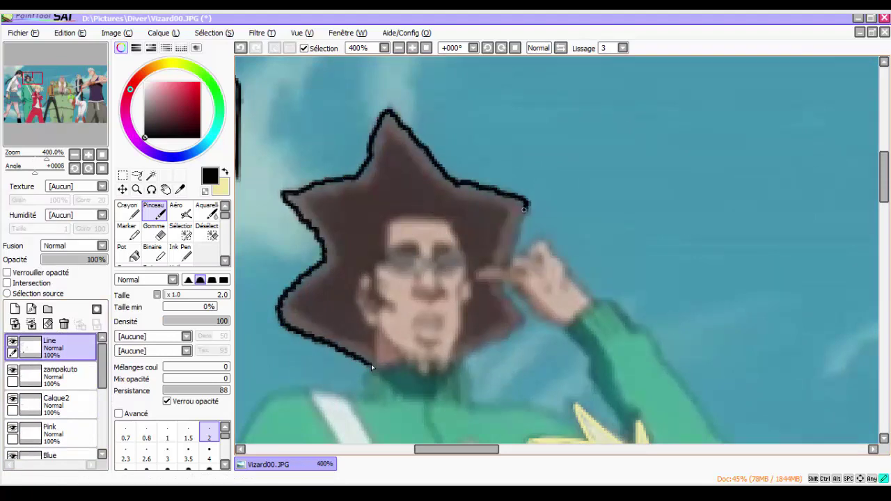
mouse_move(526, 208)
left_mouse_down()
mouse_move(503, 269)
mouse_move(521, 328)
mouse_move(456, 363)
left_mouse_up()
Step: Outline the man's sunglasses and paint the lenses solid black
scroll(456, 363, "up", 1)
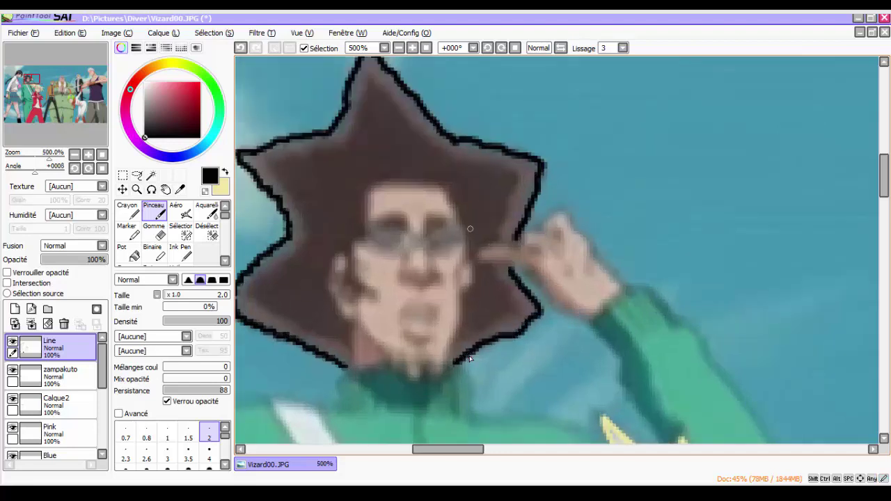
left_click_drag(424, 243, 465, 228)
mouse_move(442, 232)
left_mouse_down()
mouse_move(366, 231)
mouse_move(394, 254)
mouse_move(379, 235)
left_mouse_up()
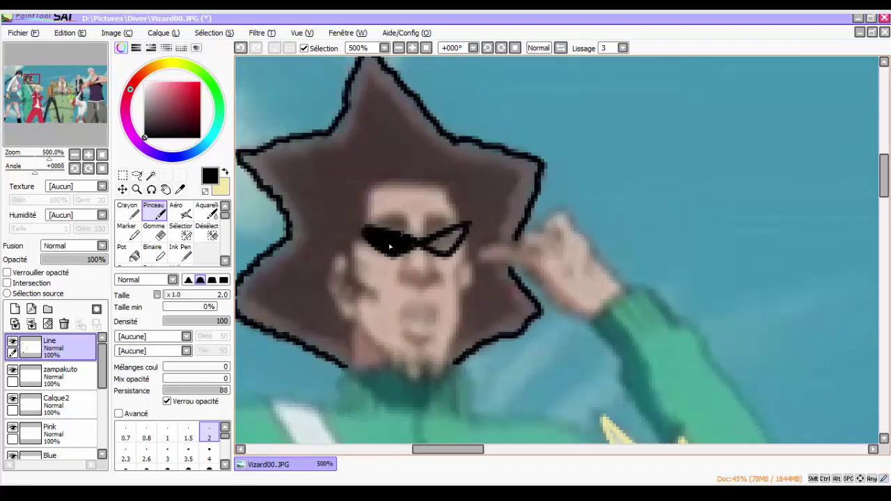
Step: Trace the man's jaw, goatee, sideburn and both ears in black
mouse_move(432, 243)
left_mouse_down()
mouse_move(470, 261)
mouse_move(439, 370)
mouse_move(411, 380)
mouse_move(435, 370)
mouse_move(411, 374)
left_mouse_up()
scroll(52, 397, "down", 5)
left_click_drag(355, 247, 370, 298)
left_click_drag(468, 263, 460, 296)
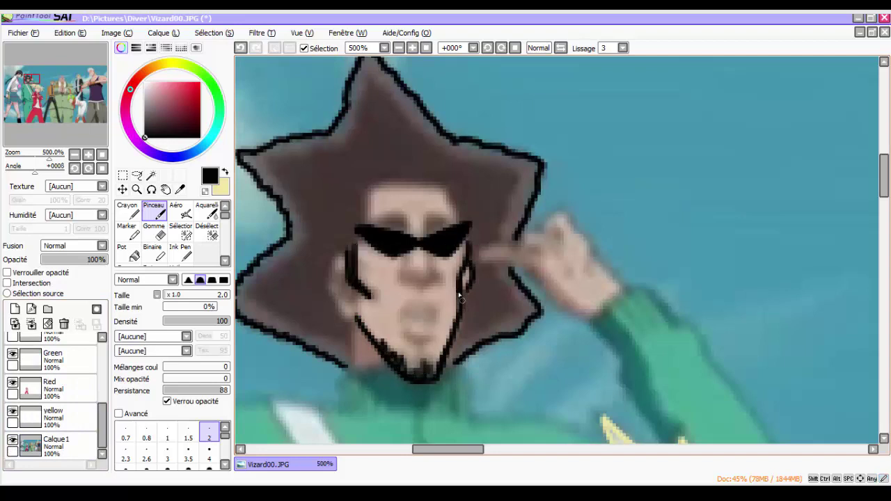
left_click_drag(335, 262, 356, 322)
mouse_move(480, 252)
left_mouse_down()
mouse_move(532, 267)
mouse_move(543, 243)
mouse_move(542, 286)
mouse_move(564, 314)
mouse_move(550, 280)
mouse_move(533, 268)
mouse_move(566, 311)
mouse_move(590, 315)
left_mouse_up()
left_click_drag(559, 229, 563, 268)
mouse_move(580, 235)
left_mouse_down()
mouse_move(557, 212)
mouse_move(529, 244)
left_mouse_up()
key("ctrl+z")
key("ctrl+z")
key("ctrl+z")
scroll(648, 271, "down", 4)
scroll(649, 267, "down", 1)
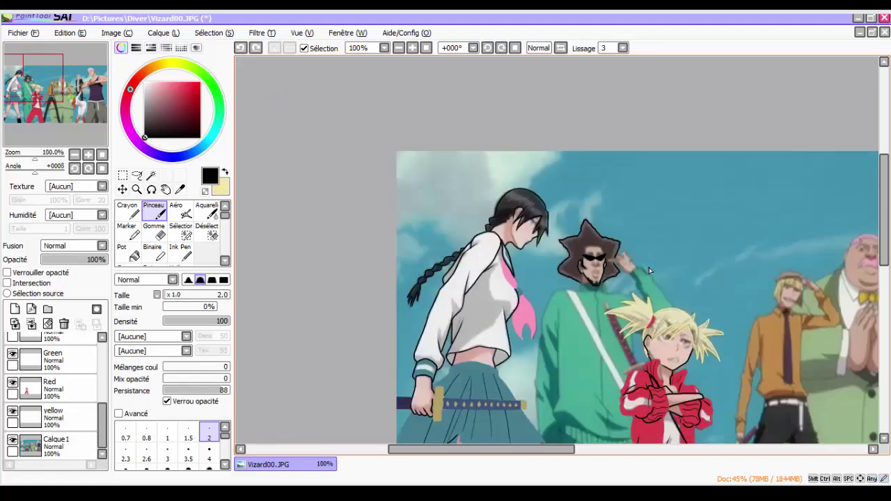
scroll(649, 267, "up", 5)
key("e")
key("b")
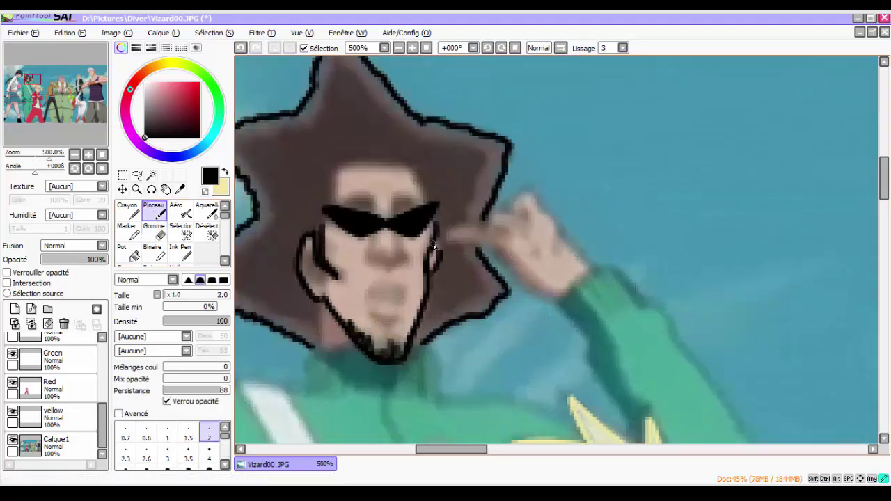
Step: Trace the man's raised hand and its finger pointing at his ear in black
left_click_drag(494, 236, 432, 259)
key("ctrl+z")
mouse_move(486, 227)
left_mouse_down()
mouse_move(467, 250)
mouse_move(479, 240)
mouse_move(550, 301)
left_mouse_up()
key("ctrl+z")
mouse_move(486, 233)
left_mouse_down()
mouse_move(499, 213)
mouse_move(572, 239)
mouse_move(593, 267)
left_mouse_up()
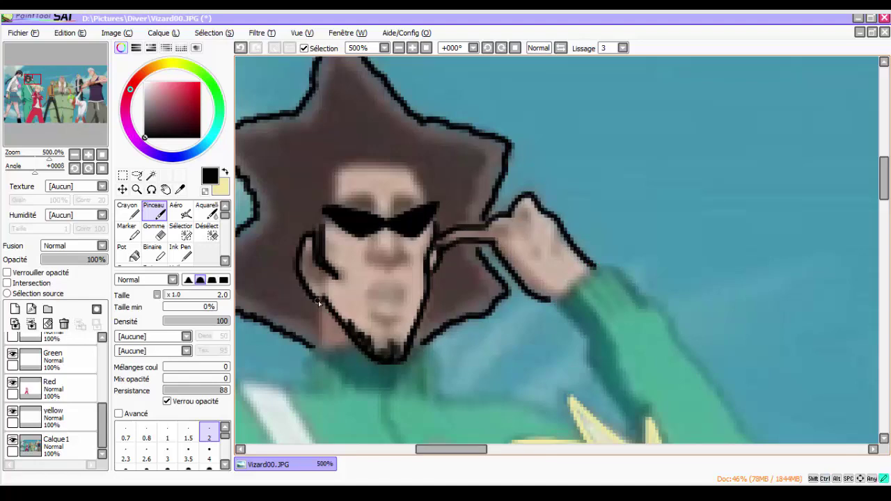
Step: Sample the man's jacket green on the Green layer and outline his raised collar with the brush at size 2
left_click_drag(451, 449, 433, 449)
left_click(53, 358)
left_click(179, 189)
key("x")
left_click(819, 353)
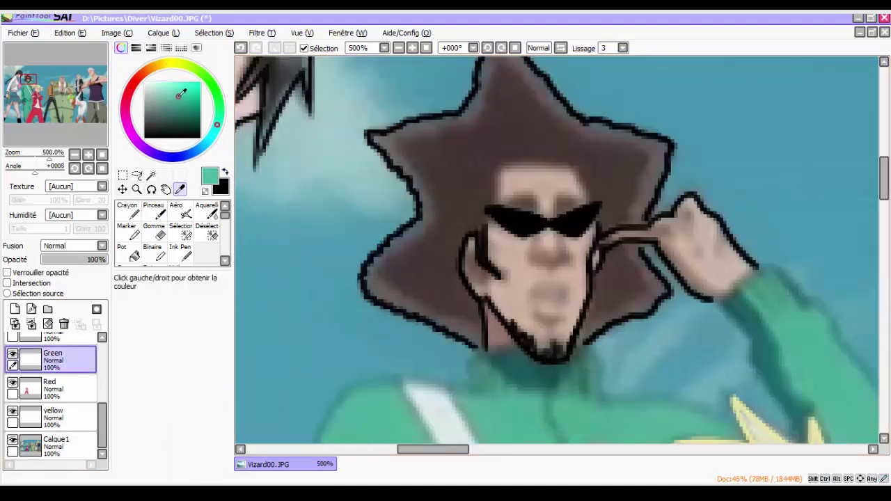
left_click(153, 209)
scroll(557, 251, "down", 5)
left_click_drag(524, 150, 467, 194)
left_click_drag(574, 147, 603, 202)
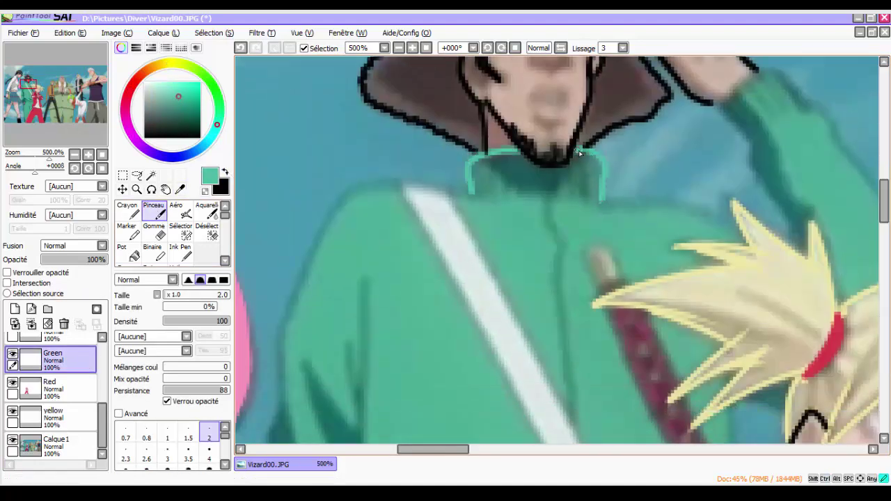
Step: Trace the man's shoulder and the outer edge of his lowered sleeve in green down to the cuff
mouse_move(454, 194)
left_mouse_down()
mouse_move(328, 223)
mouse_move(296, 297)
mouse_move(301, 291)
left_mouse_up()
scroll(333, 222, "down", 5)
left_click_drag(283, 111, 253, 388)
left_click_drag(459, 449, 436, 458)
scroll(453, 168, "down", 6)
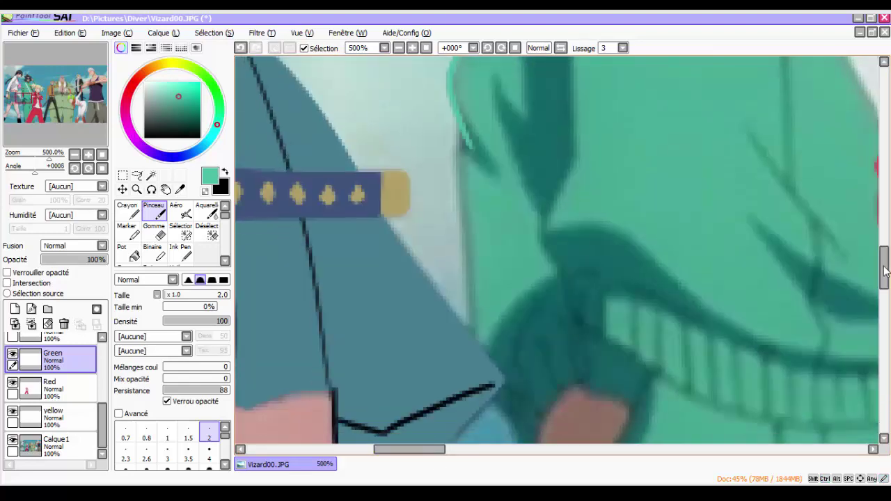
left_click_drag(459, 132, 468, 259)
mouse_move(466, 209)
left_mouse_down()
mouse_move(472, 314)
mouse_move(503, 398)
left_mouse_up()
scroll(503, 398, "down", 3)
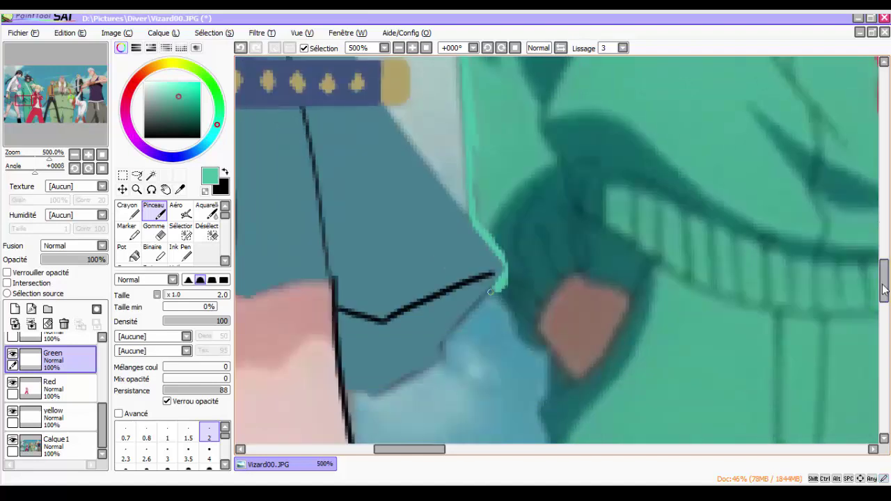
Step: Outline the lowered cuff in green and the hand's visible edges in black on the Line layer, returning to the Green layer
left_click_drag(492, 290, 549, 353)
mouse_move(584, 266)
left_mouse_down()
mouse_move(537, 336)
mouse_move(575, 380)
mouse_move(630, 296)
left_mouse_up()
left_click(225, 172)
scroll(53, 390, "up", 5)
left_click(49, 344)
left_click(224, 172)
scroll(53, 390, "down", 4)
left_click(49, 414)
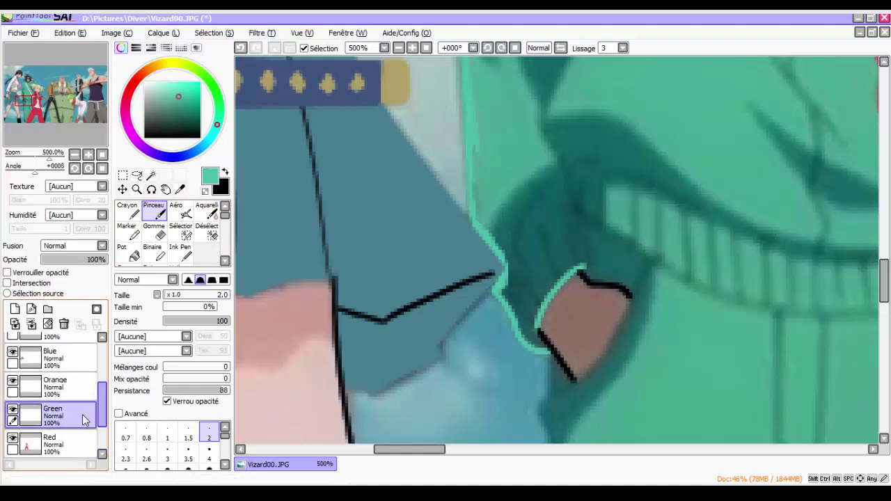
Step: Close the green outline around the lowered hand and continue the man's clothing edge along the girl's trousers
mouse_move(590, 277)
left_mouse_down()
mouse_move(548, 434)
mouse_move(550, 184)
mouse_move(503, 50)
mouse_move(529, 209)
left_mouse_up()
mouse_move(498, 272)
left_mouse_down()
mouse_move(557, 189)
mouse_move(382, 202)
mouse_move(502, 137)
mouse_move(433, 287)
mouse_move(672, 119)
left_mouse_up()
left_click_drag(427, 453, 445, 462)
left_click_drag(503, 252, 707, 146)
left_click_drag(435, 450, 472, 464)
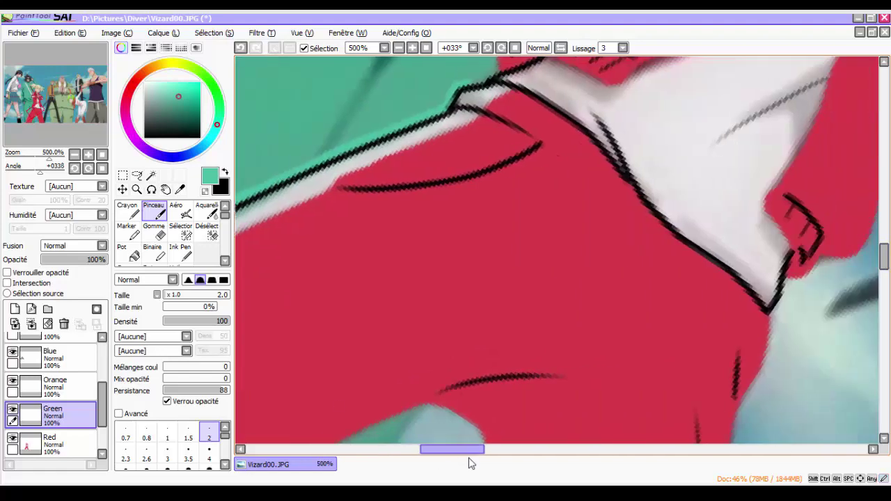
Step: Move the Green layer below the Red layer and trace the green edge along the girl's red jacket
left_click_drag(883, 265, 883, 255)
mouse_move(52, 415)
left_mouse_down()
mouse_move(28, 421)
mouse_move(48, 446)
left_mouse_up()
mouse_move(493, 213)
left_mouse_down()
mouse_move(500, 182)
mouse_move(530, 164)
mouse_move(554, 129)
mouse_move(592, 286)
mouse_move(656, 222)
left_mouse_up()
scroll(552, 300, "up", 3)
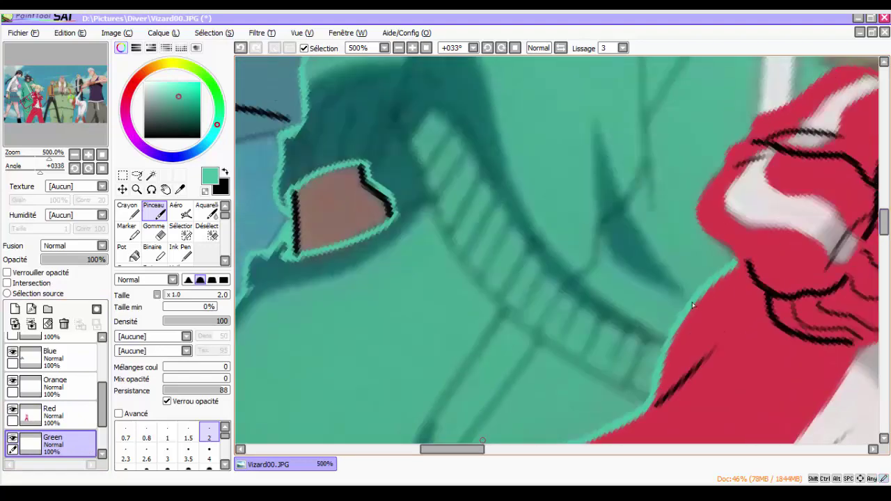
scroll(478, 271, "right", 4)
scroll(478, 272, "up", 3)
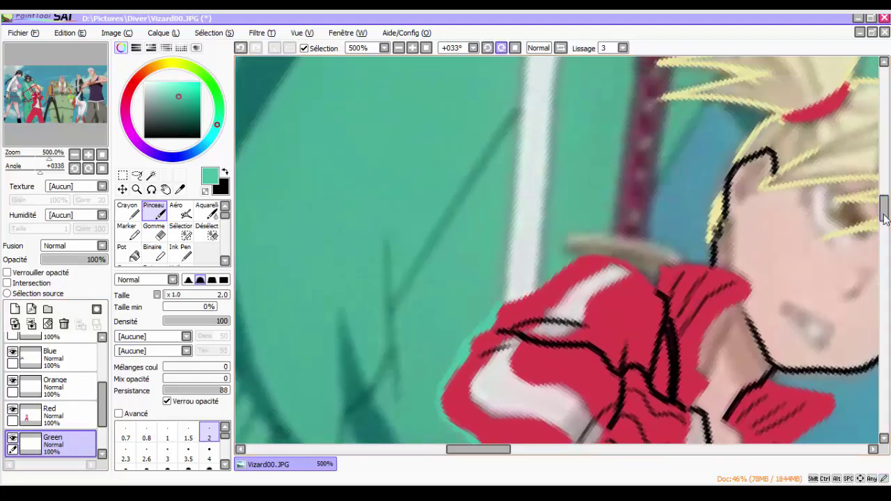
Step: Place the Green layer below yellow and outline the man's other shoulder and raised sleeve in green with the canvas unrotated
left_click(515, 48)
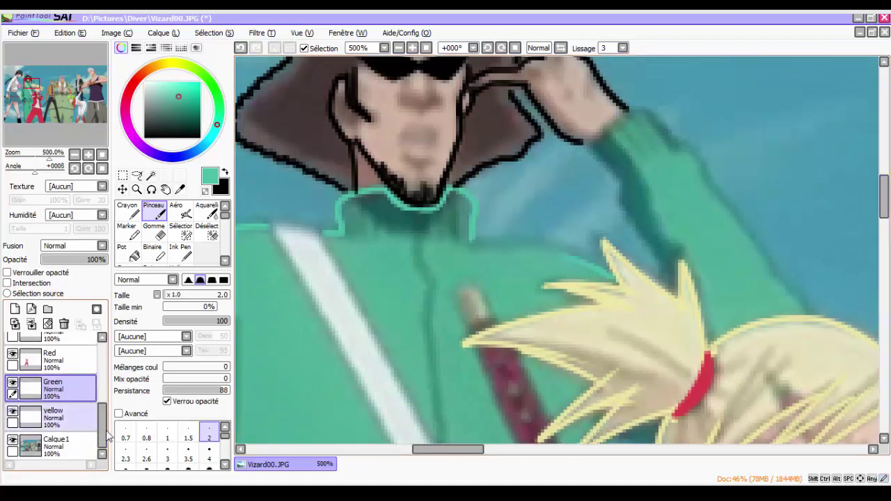
left_click_drag(535, 251, 509, 245)
mouse_move(586, 147)
left_mouse_down()
mouse_move(637, 111)
mouse_move(655, 119)
mouse_move(599, 163)
left_mouse_up()
key("ctrl+z")
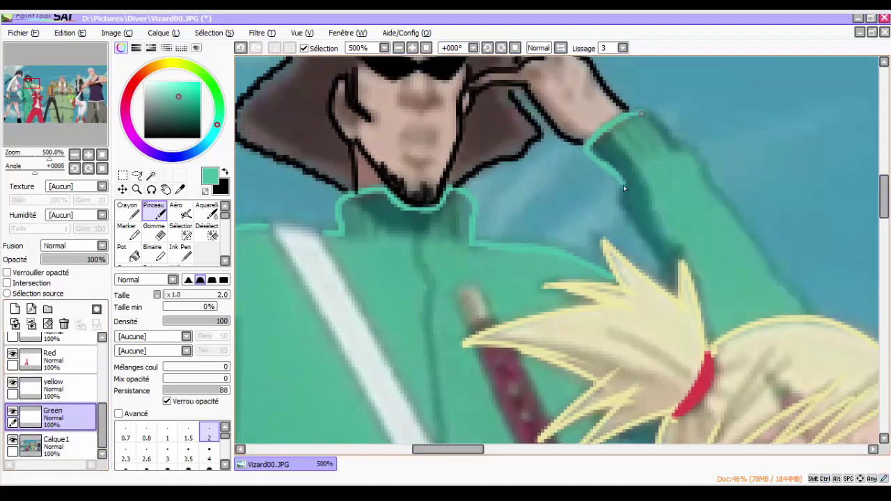
left_click_drag(641, 113, 686, 158)
mouse_move(625, 187)
left_mouse_down()
mouse_move(675, 292)
mouse_move(677, 251)
mouse_move(696, 280)
left_mouse_up()
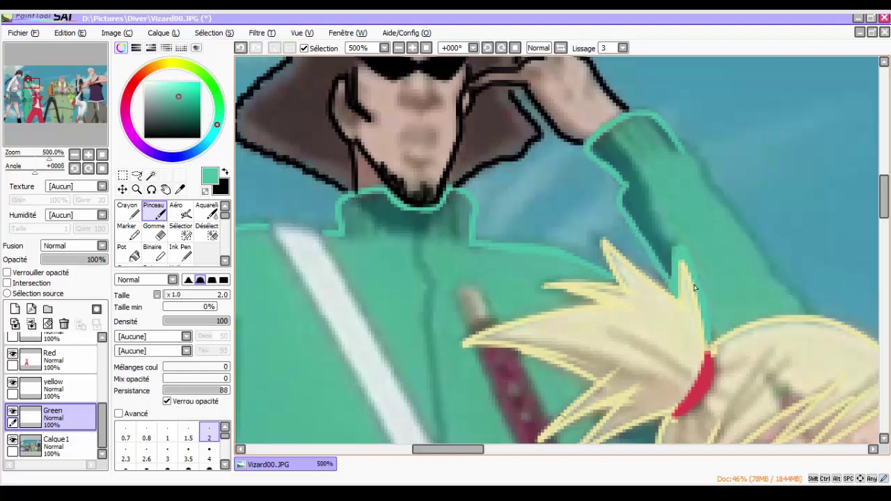
scroll(695, 287, "right", 5)
left_click_drag(498, 146, 617, 311)
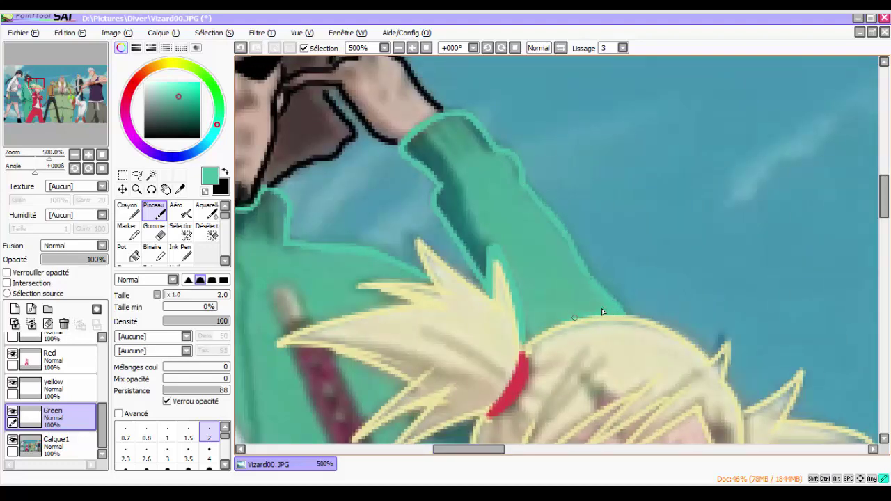
Step: Trace the green jacket's edges around the girl's ponytail spikes and beside her face
scroll(553, 332, "left", 3)
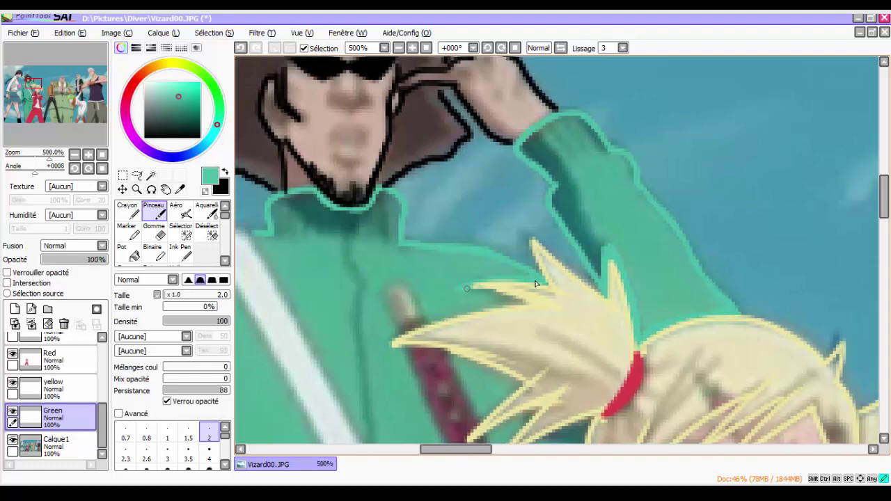
left_click_drag(883, 202, 882, 224)
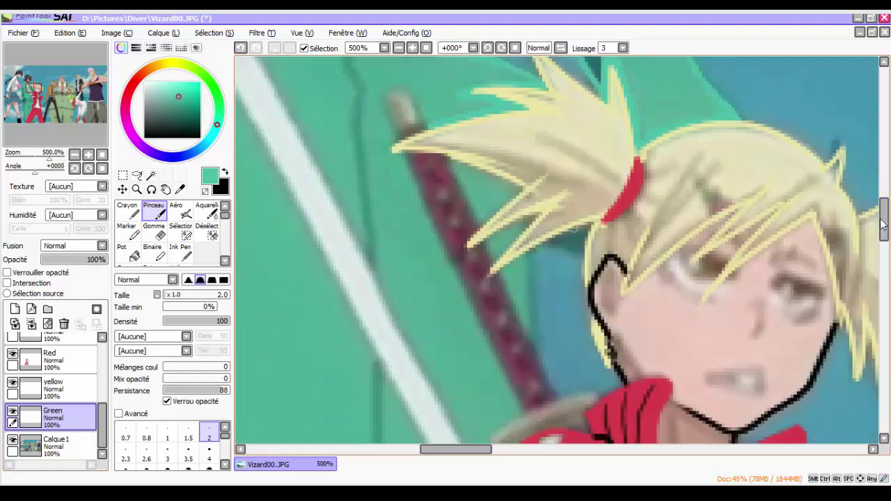
left_click_drag(534, 242, 581, 257)
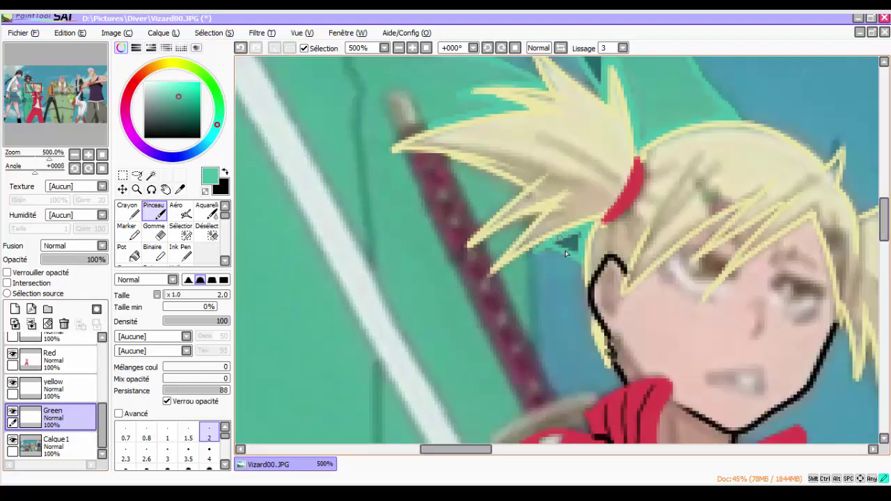
left_click_drag(533, 245, 537, 337)
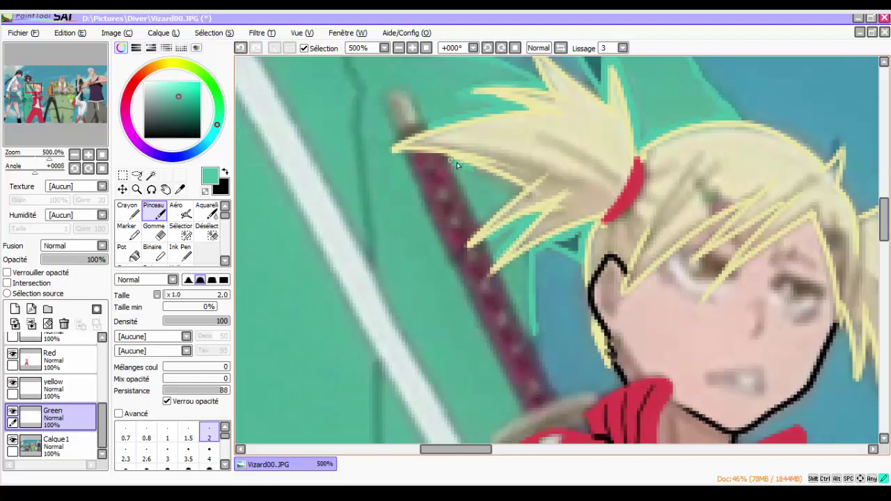
left_click_drag(457, 162, 517, 193)
Step: Outline the green area between the girl's legs and fill it with green using the bucket
key("ctrl+0")
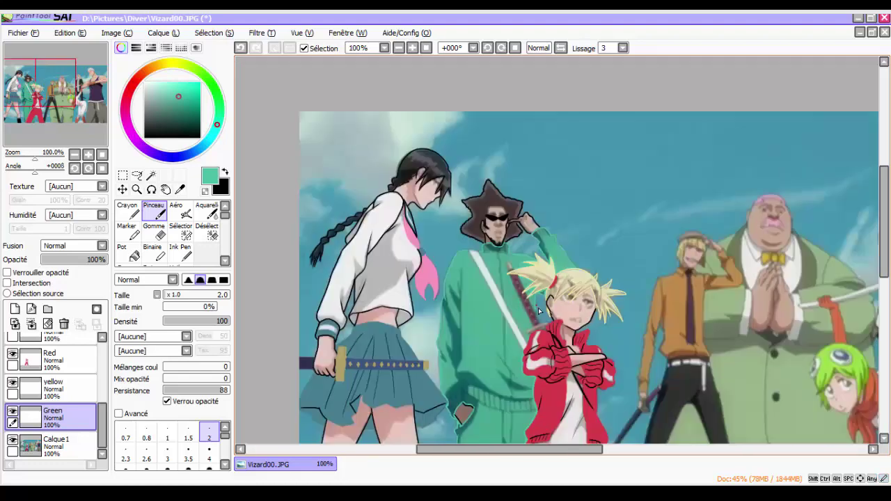
scroll(558, 313, "up", 4)
left_click(540, 48)
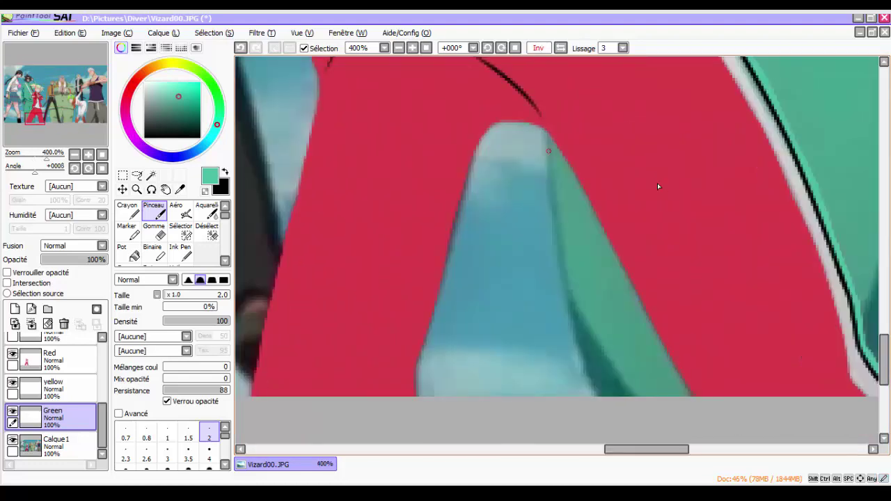
mouse_move(546, 127)
left_mouse_down()
mouse_move(560, 243)
mouse_move(599, 397)
left_mouse_up()
left_click_drag(557, 149, 693, 396)
left_click(126, 254)
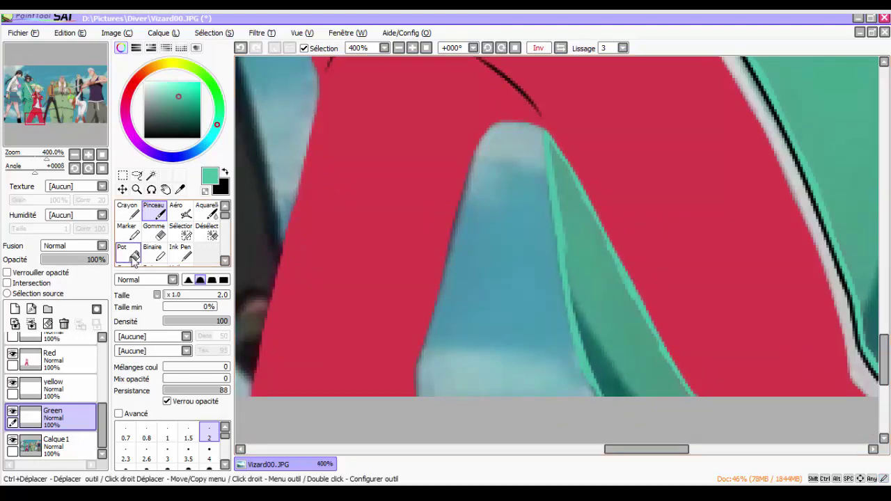
left_click(551, 148)
left_click(155, 212)
key("h")
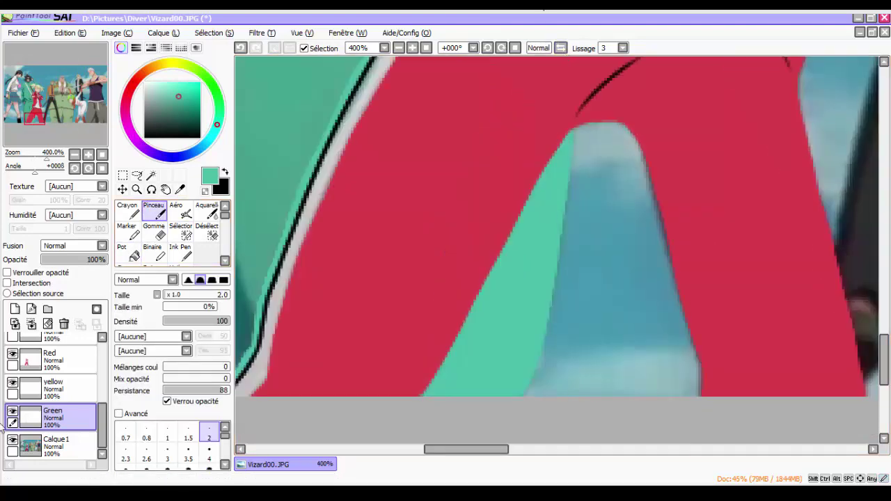
Step: Trace both edges of the white strap across the man's chest in green
scroll(587, 374, "down", 5)
scroll(696, 279, "up", 1)
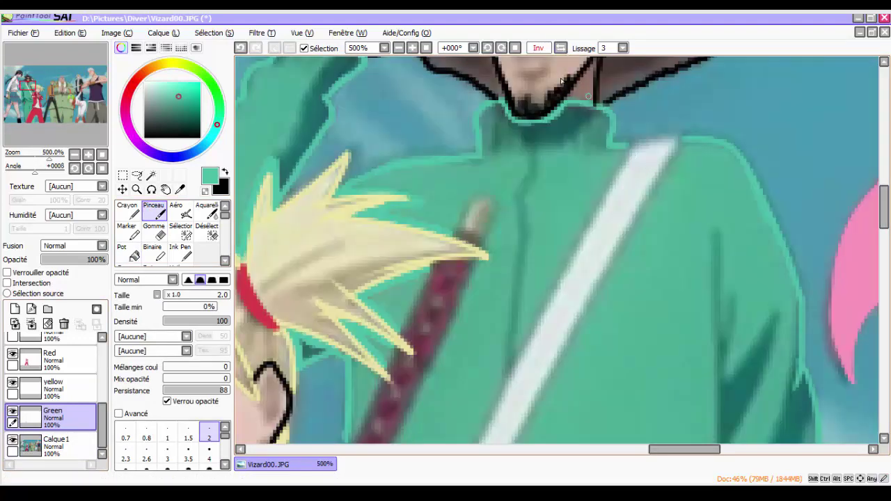
left_click(514, 48)
left_click(514, 47)
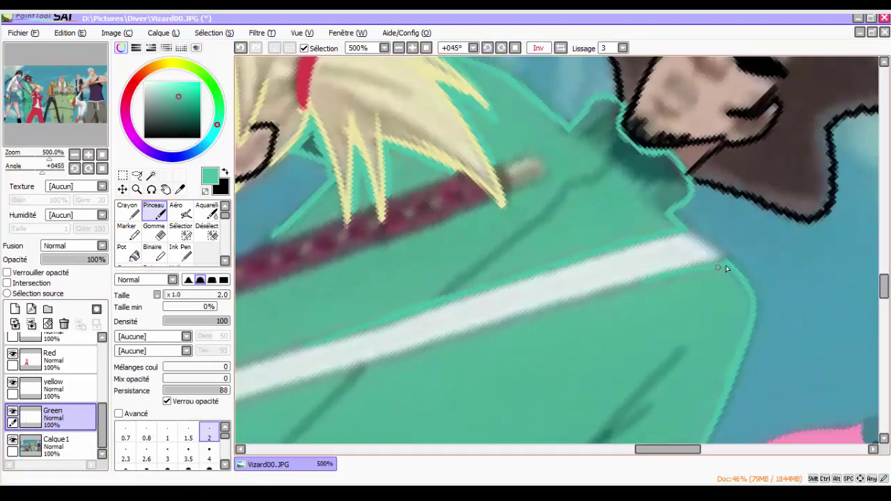
left_click_drag(271, 401, 665, 182)
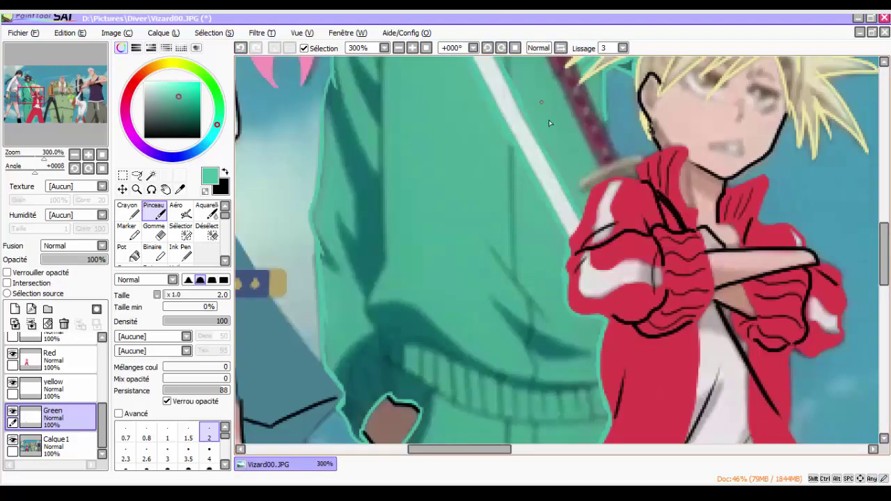
Step: Select the zampakuto layer and pick a tan and the sword handle's crimson as the two brush colours
scroll(55, 390, "up", 3)
left_click(60, 373)
left_click(179, 189)
right_click(282, 279)
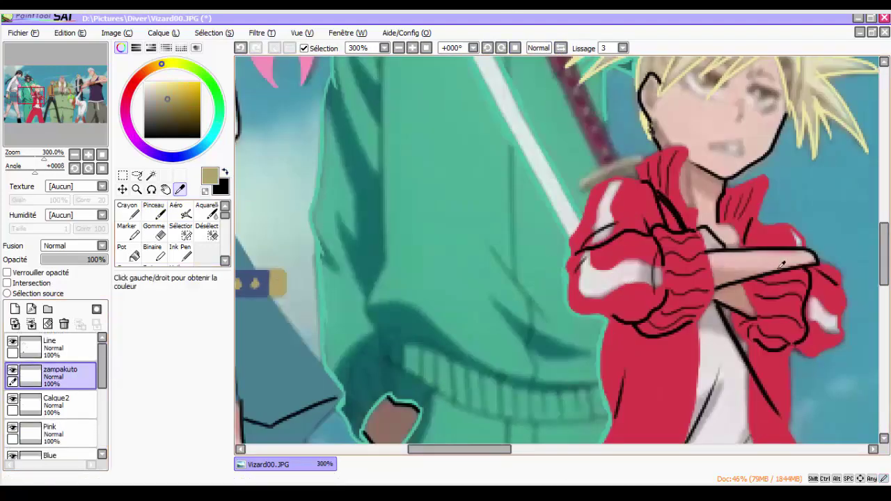
left_click(783, 265)
scroll(578, 162, "up", 2)
scroll(578, 162, "up", 3)
left_click(530, 188)
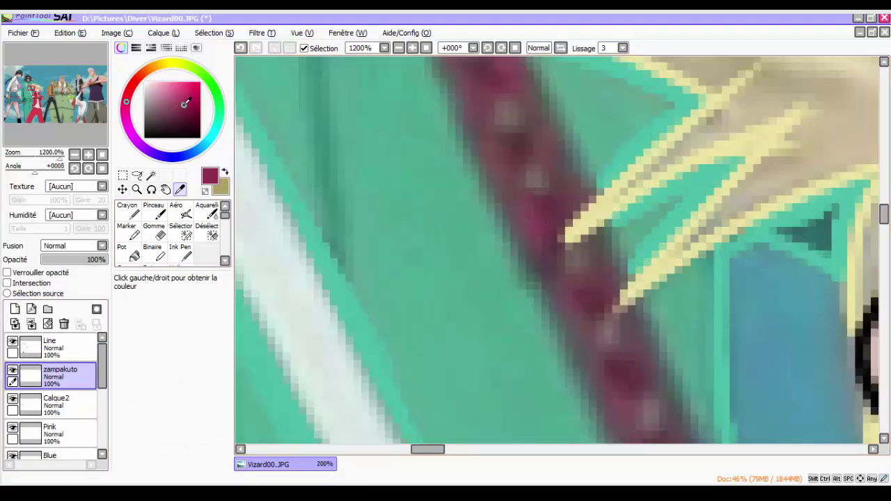
scroll(410, 260, "down", 3)
key("b")
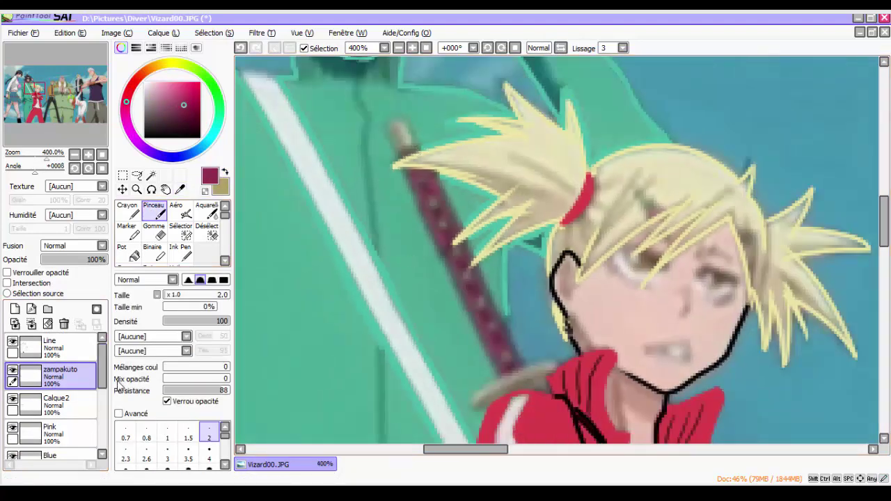
Step: Outline the sword handle in crimson on the zampakuto layer, following the hair spikes that overlap it
scroll(419, 138, "up", 2)
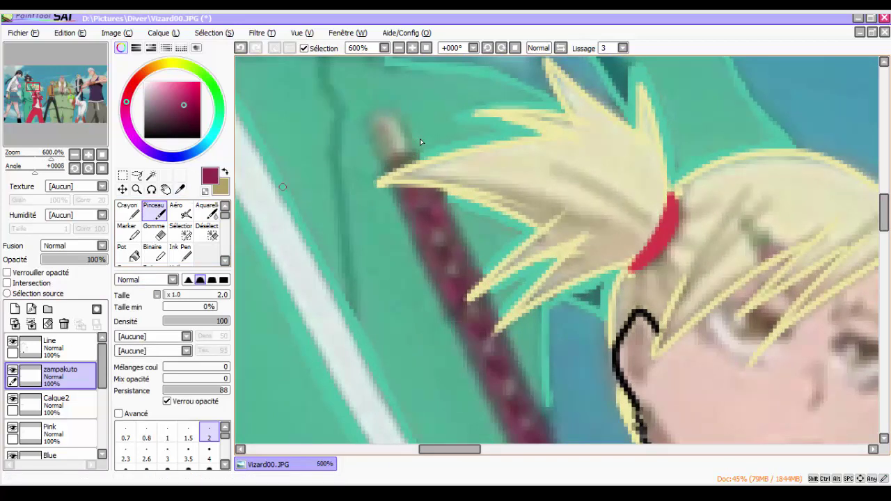
mouse_move(399, 165)
left_mouse_down()
mouse_move(381, 186)
mouse_move(396, 191)
mouse_move(435, 286)
mouse_move(465, 313)
mouse_move(432, 277)
mouse_move(453, 322)
left_mouse_up()
key("ctrl+z")
key("ctrl+z")
left_click_drag(417, 252, 481, 383)
scroll(480, 383, "down", 3)
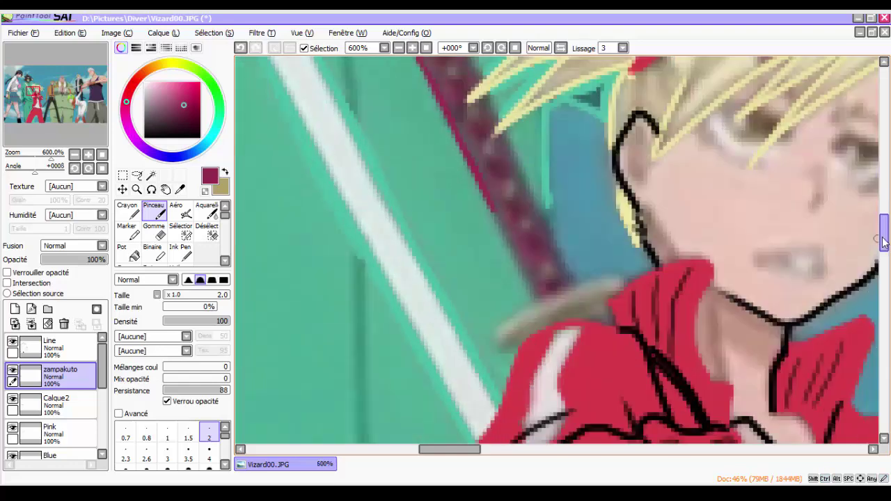
left_click_drag(491, 216, 526, 282)
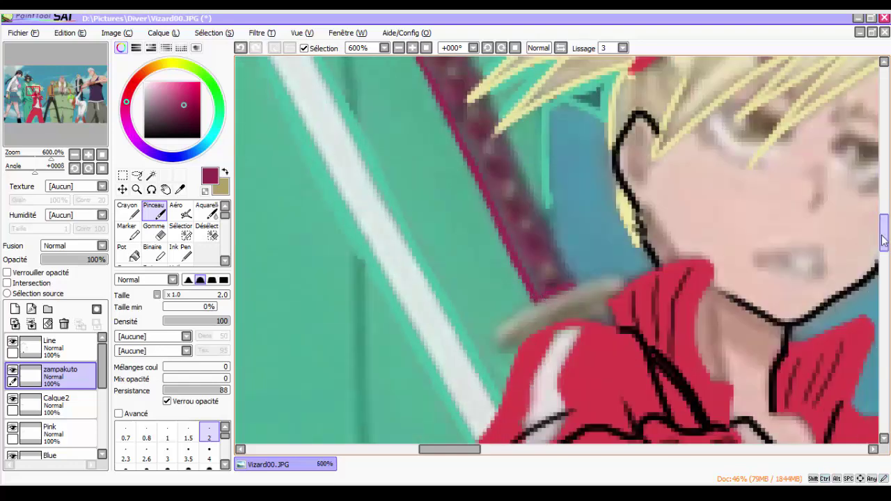
scroll(536, 301, "up", 2)
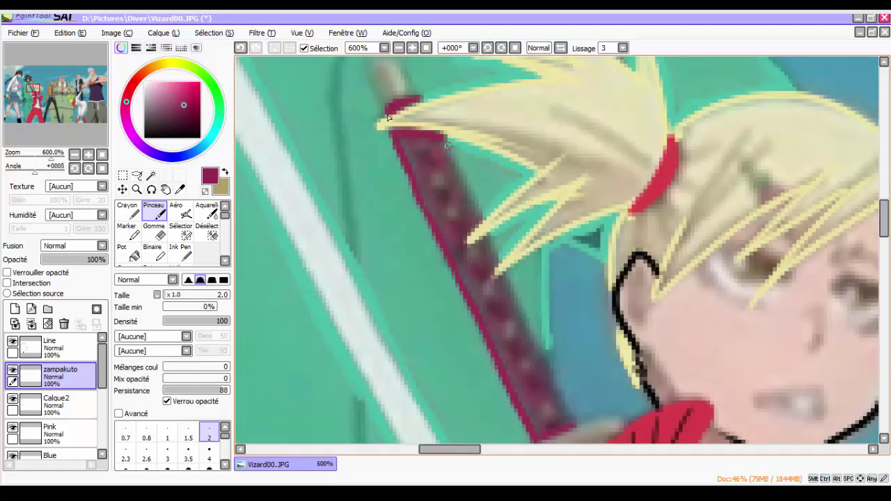
left_click_drag(448, 145, 481, 222)
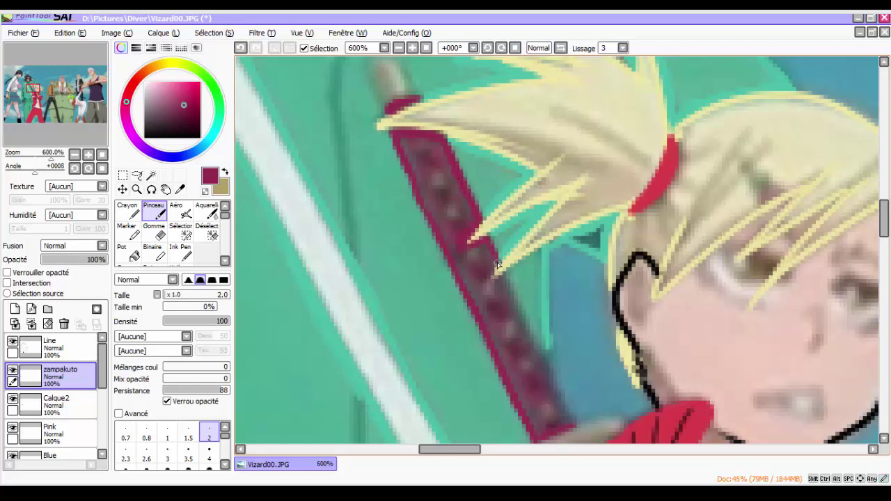
left_click_drag(505, 280, 575, 425)
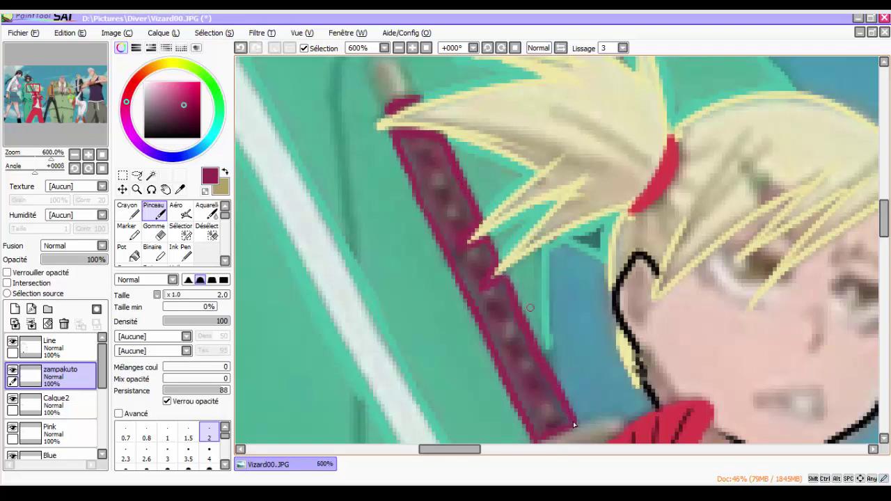
Step: Outline the sword's pommel, the handle's diamond marks and the guard in tan on a new vector layer
left_click(225, 172)
left_click(32, 309)
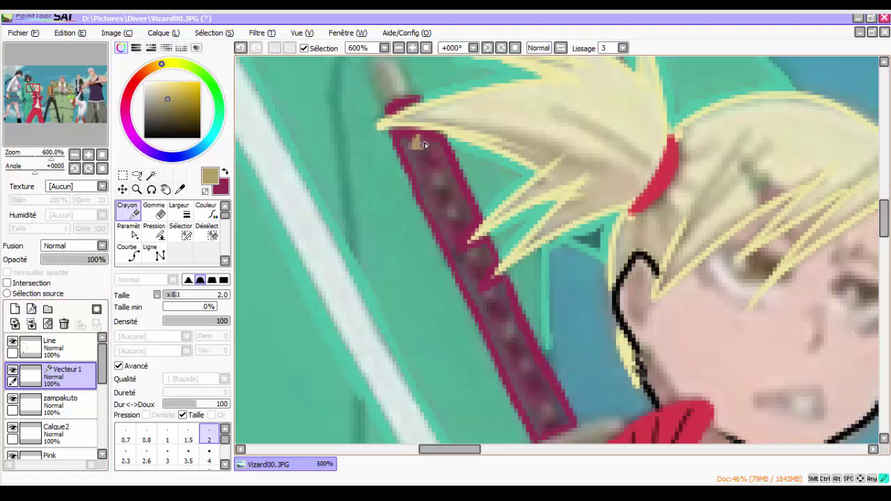
left_click_drag(887, 220, 886, 213)
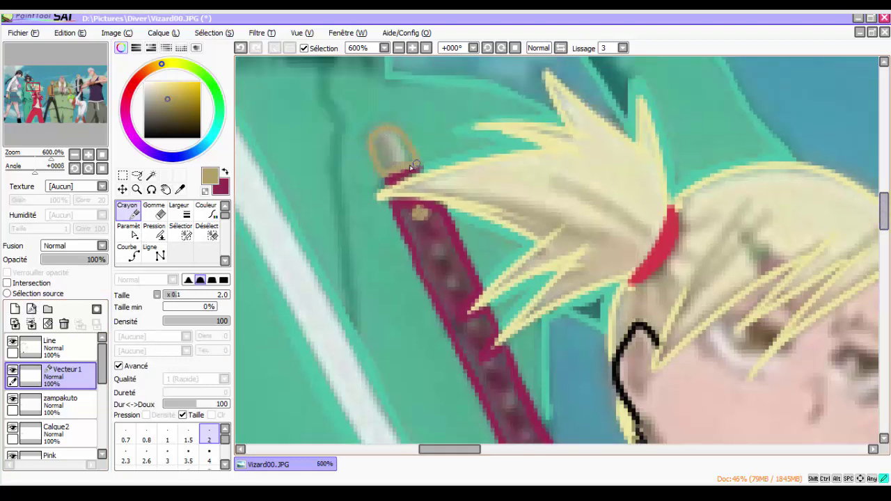
left_click_drag(429, 259, 430, 251)
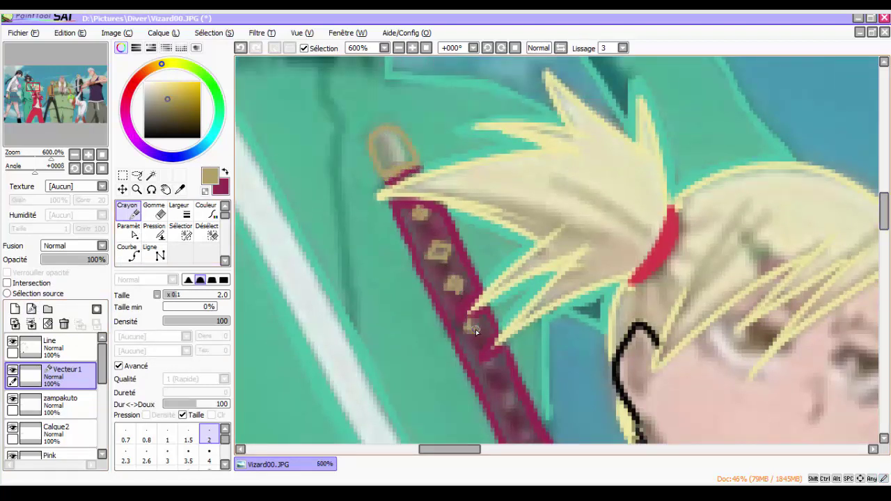
left_click_drag(884, 223, 884, 242)
left_click_drag(524, 245, 529, 254)
left_click_drag(546, 294, 621, 306)
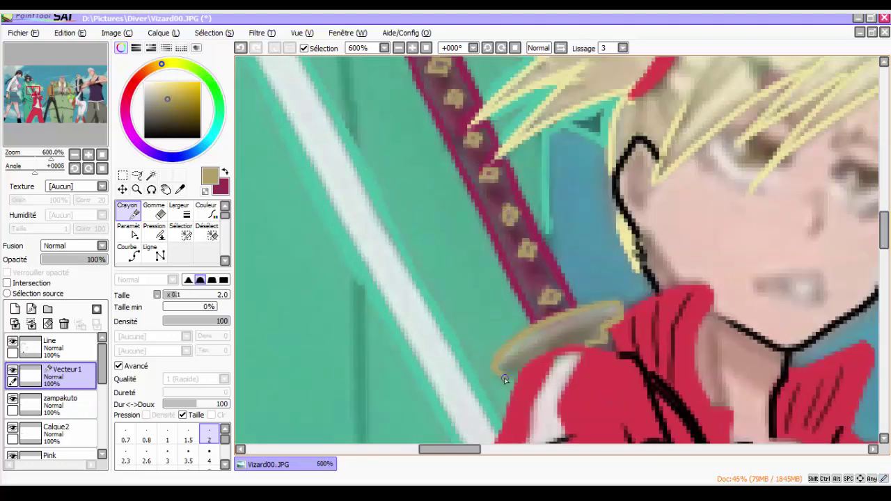
Step: Merge the vector layer down into zampakuto and bucket-fill the guard, diamonds and pommel with tan
left_click(32, 324)
left_click(122, 252)
left_click(569, 324)
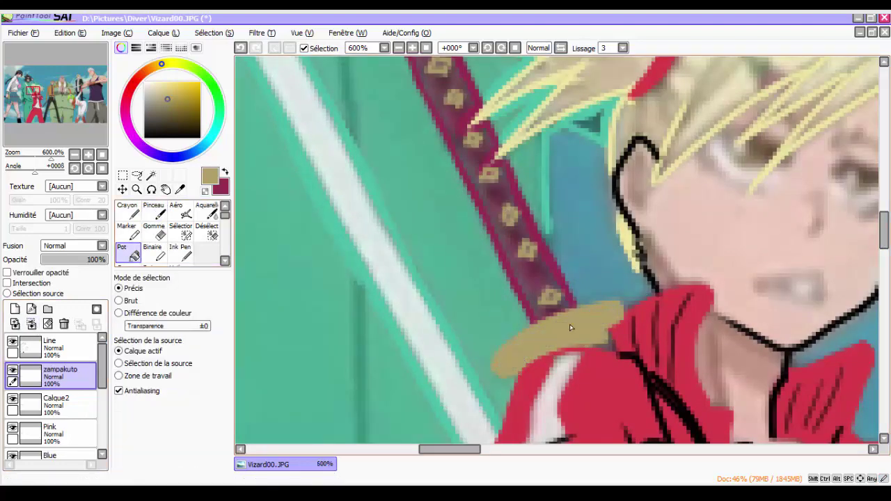
key("ctrl+z")
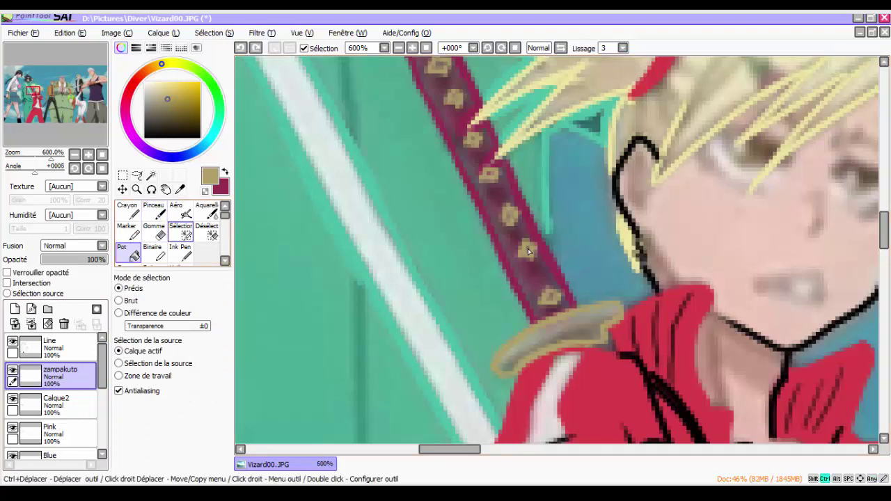
key("ctrl+z")
key("ctrl+y")
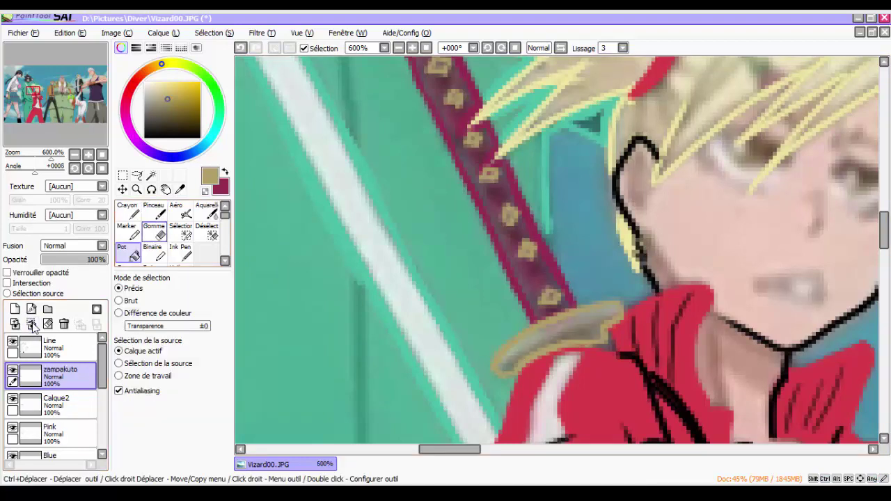
key("ctrl+y")
scroll(473, 142, "up", 3)
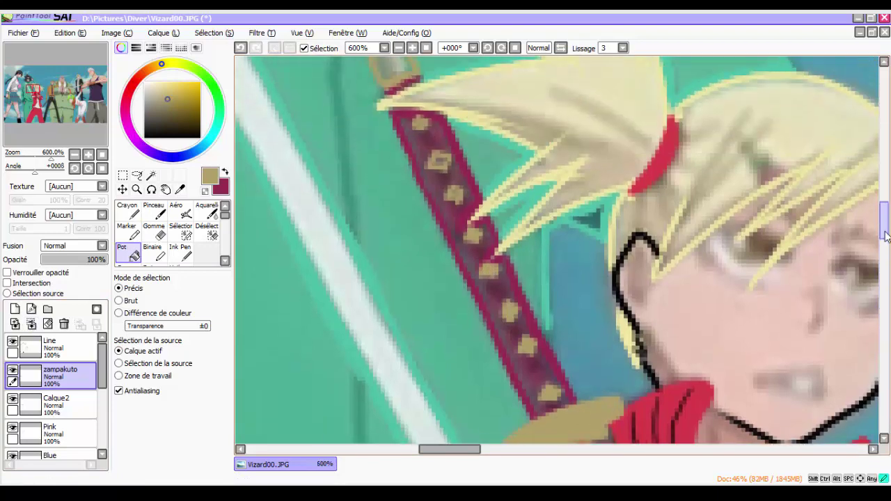
Step: Paint the inside of the sword handle crimson on the Calque2 layer, around and beneath the tan diamonds
key("x")
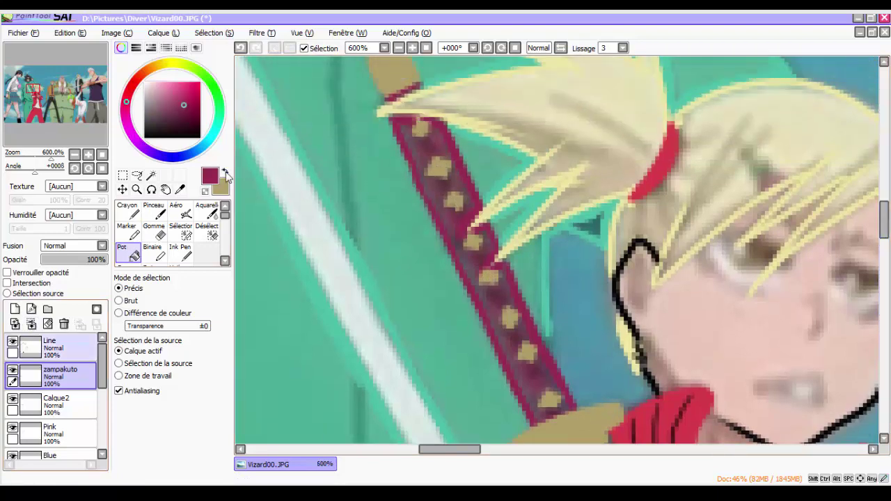
key("minus")
key("minus")
key("minus")
key("minus")
key("minus")
key("plus")
key("plus")
key("plus")
key("plus")
key("plus")
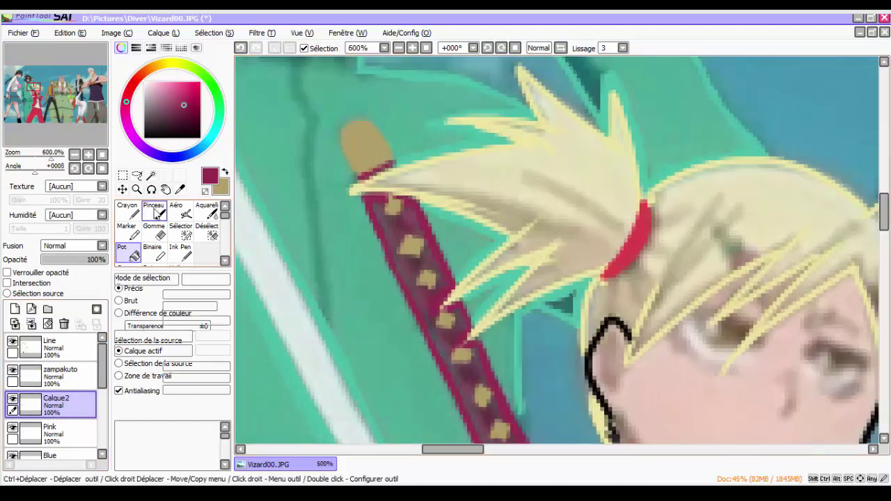
key("b")
mouse_move(365, 181)
left_mouse_down()
mouse_move(438, 293)
mouse_move(417, 286)
mouse_move(480, 411)
left_mouse_up()
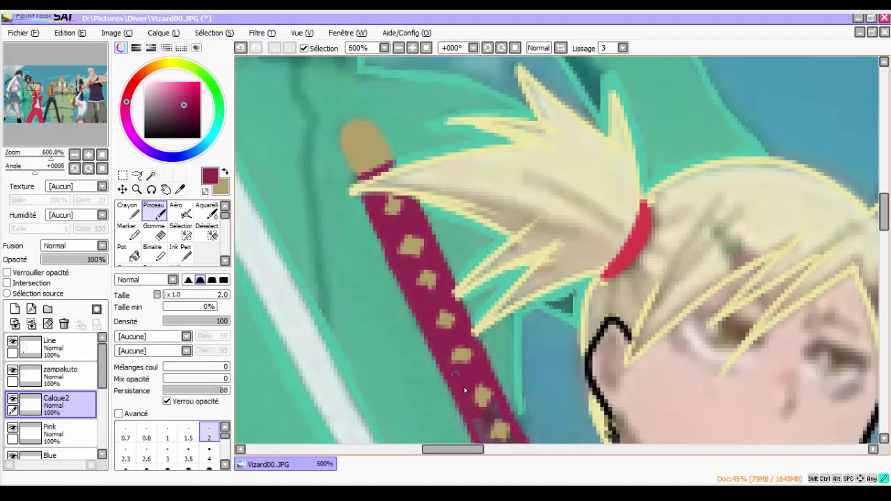
scroll(487, 390, "down", 3)
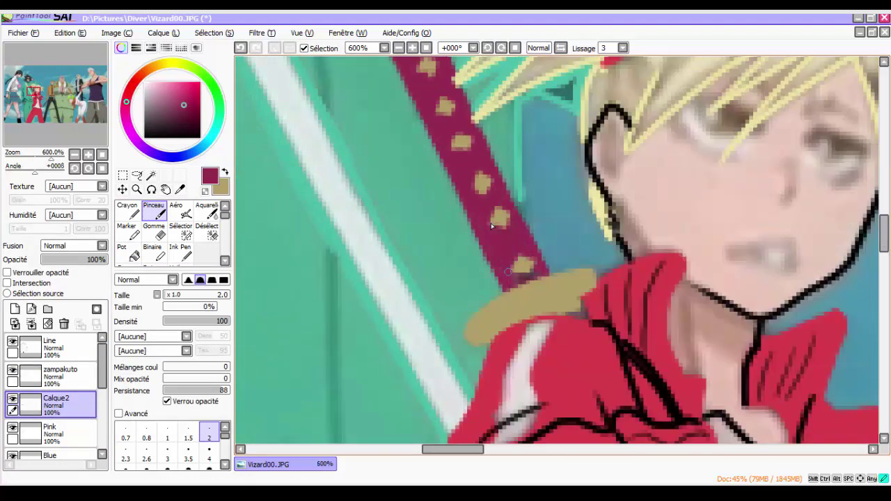
Step: Hide the reference picture layer Calque1 and examine the traced figures on the white background
key("minus")
key("minus")
key("minus")
key("minus")
key("minus")
scroll(52, 397, "down", 3)
left_click(13, 439)
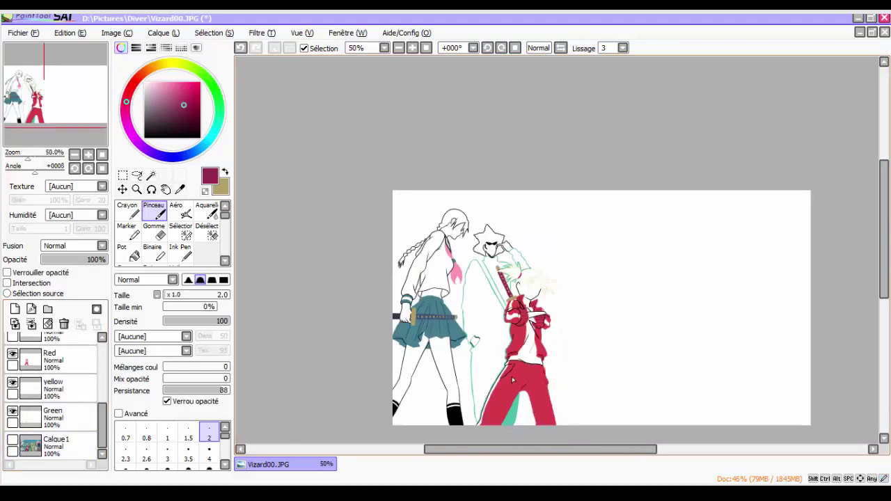
scroll(464, 206, "up", 4)
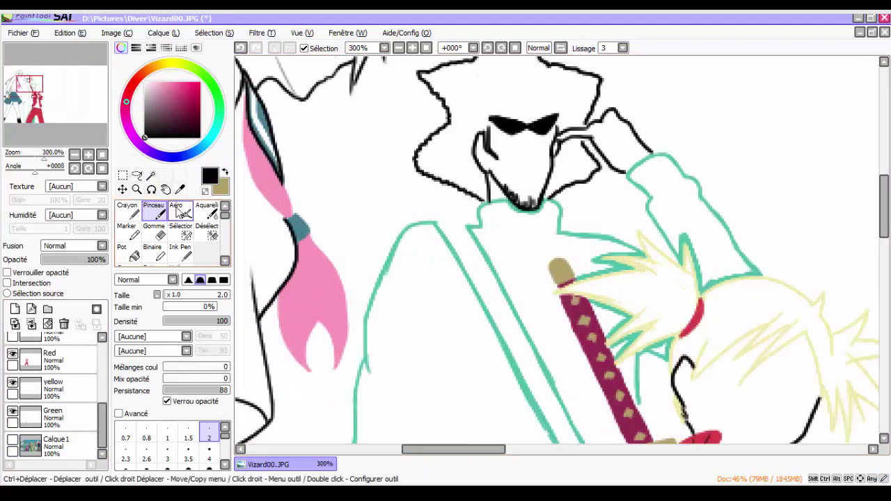
Step: With the reference picture shown and the Green layer hidden, trace the front closure line of the man's jacket in black
left_click(12, 441)
scroll(453, 248, "up", 2)
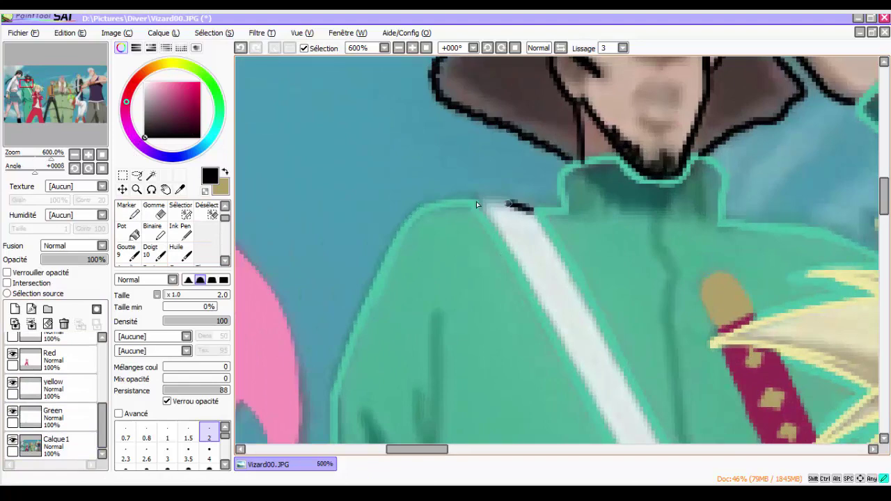
left_click(18, 416)
left_click(12, 412)
left_click_drag(439, 449, 472, 465)
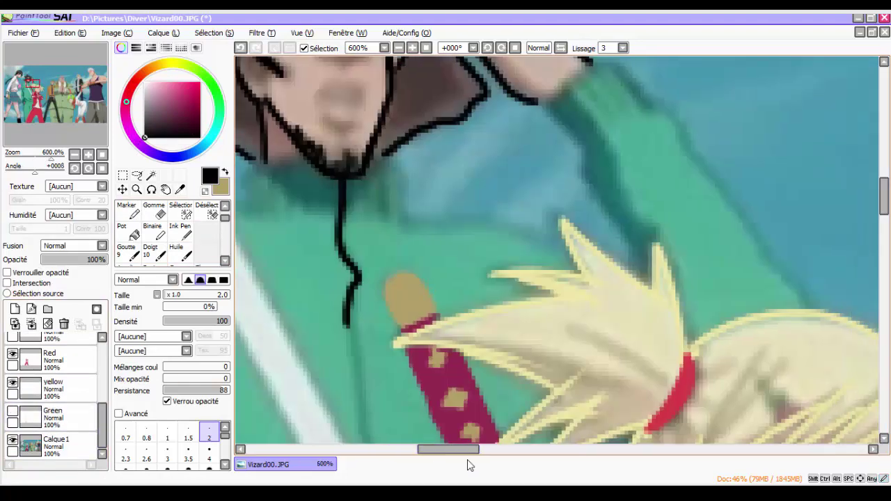
left_click_drag(884, 197, 885, 244)
left_click_drag(376, 95, 384, 381)
Step: Trace the jacket's lower front line and the creases crossing it in black, down to the waistband
left_click_drag(884, 247, 884, 275)
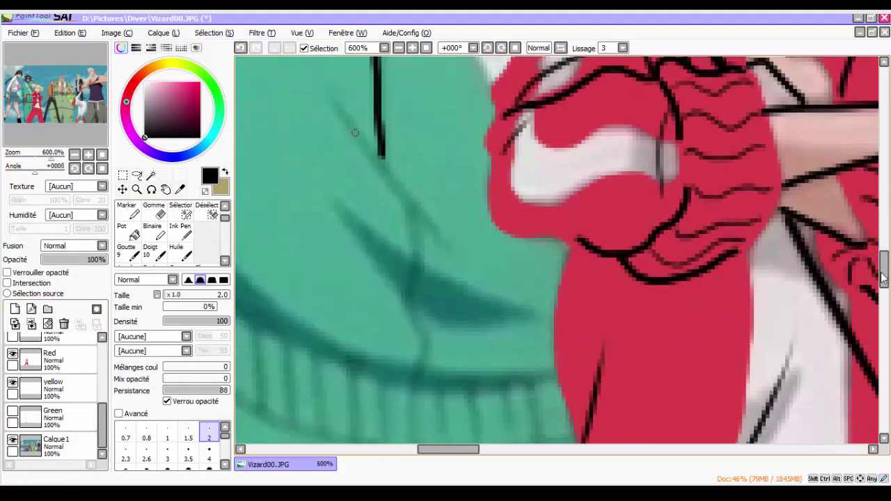
left_click_drag(333, 101, 446, 237)
mouse_move(407, 202)
left_mouse_down()
mouse_move(400, 299)
mouse_move(410, 376)
left_mouse_up()
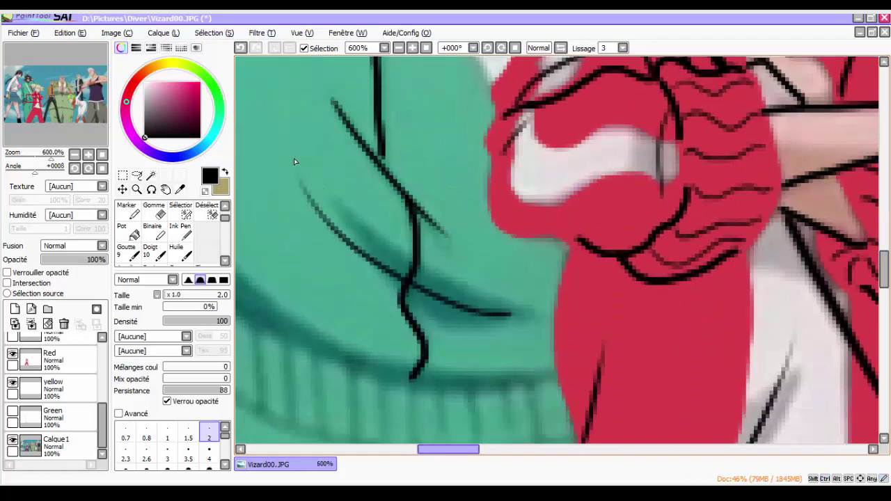
Step: Trace the long inner edge of the man's lowered sleeve in black on the rotated canvas
scroll(525, 257, "down", 3)
scroll(525, 257, "up", 2)
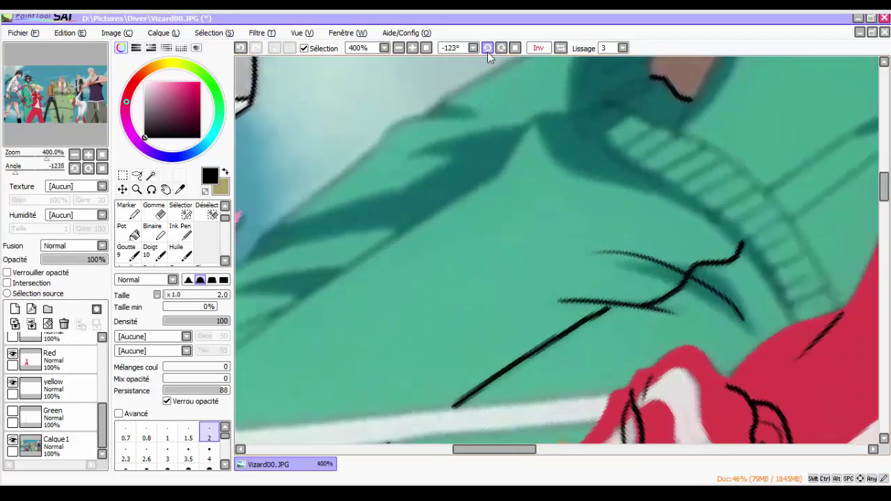
left_click_drag(511, 143, 568, 120)
key("Home")
key("Insert")
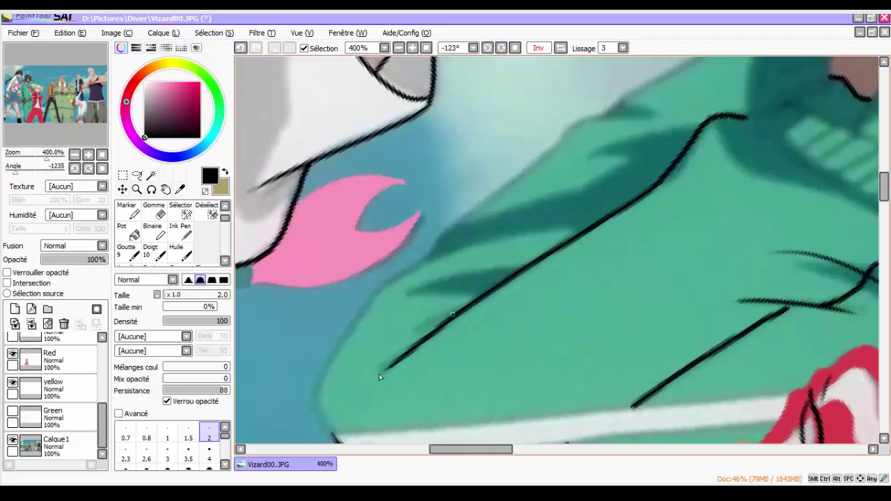
left_click_drag(379, 374, 550, 216)
Step: Trace the lowered sleeve's fold lines and the edges of its cuff above the pocketed hand in black
left_click_drag(498, 279, 546, 428)
left_click_drag(529, 390, 515, 242)
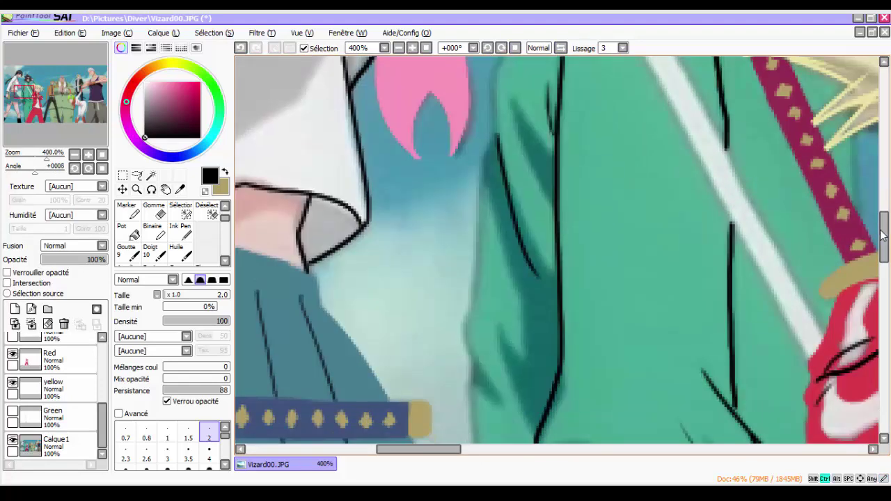
left_click_drag(518, 112, 553, 188)
left_click_drag(544, 348, 530, 235)
left_click_drag(505, 236, 547, 293)
mouse_move(477, 253)
left_mouse_down()
mouse_move(508, 303)
mouse_move(512, 112)
left_mouse_up()
left_click_drag(554, 174, 570, 240)
left_click_drag(552, 189, 507, 270)
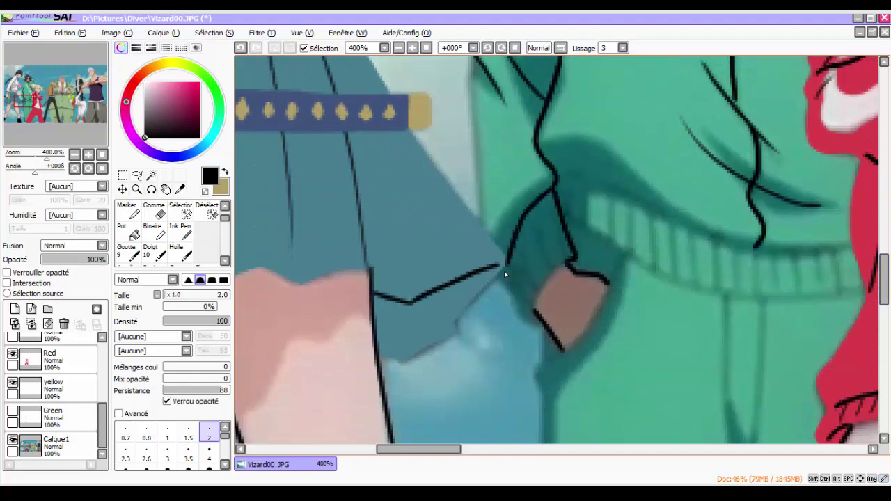
Step: Trace the upper and lower edges of the jacket's ribbed waistband in black
mouse_move(567, 221)
left_mouse_down()
mouse_move(713, 298)
mouse_move(484, 298)
left_mouse_up()
left_click_drag(640, 285, 477, 296)
mouse_move(625, 242)
left_mouse_down()
mouse_move(507, 248)
mouse_move(333, 176)
left_mouse_up()
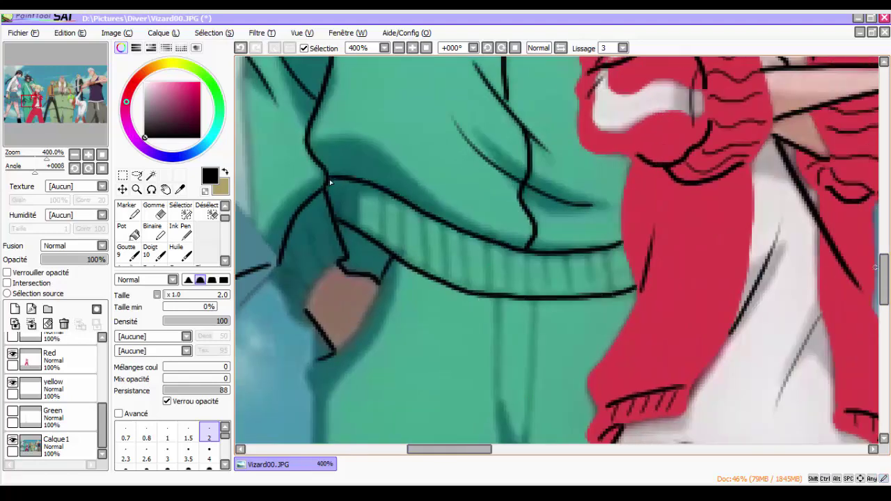
Step: Trace the two converging lines down the front of the man's trousers below the waistband in black
mouse_move(533, 303)
left_mouse_down()
mouse_move(533, 115)
mouse_move(518, 418)
left_mouse_up()
mouse_move(495, 233)
left_mouse_down()
mouse_move(496, 114)
mouse_move(518, 333)
left_mouse_up()
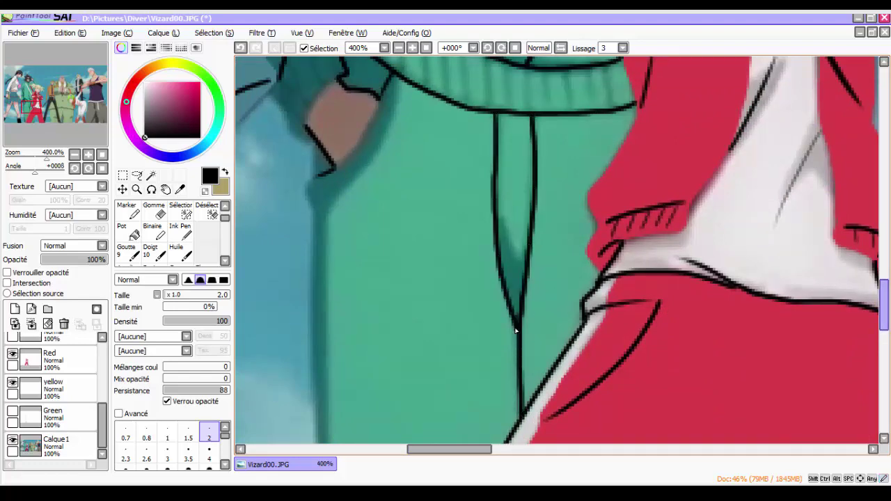
scroll(446, 251, "down", 5)
left_click_drag(339, 187, 369, 268)
Step: Set the brush size to 1 and draw the black ribbing on the jacket's collar and the raised arm's cuff
scroll(650, 345, "up", 10)
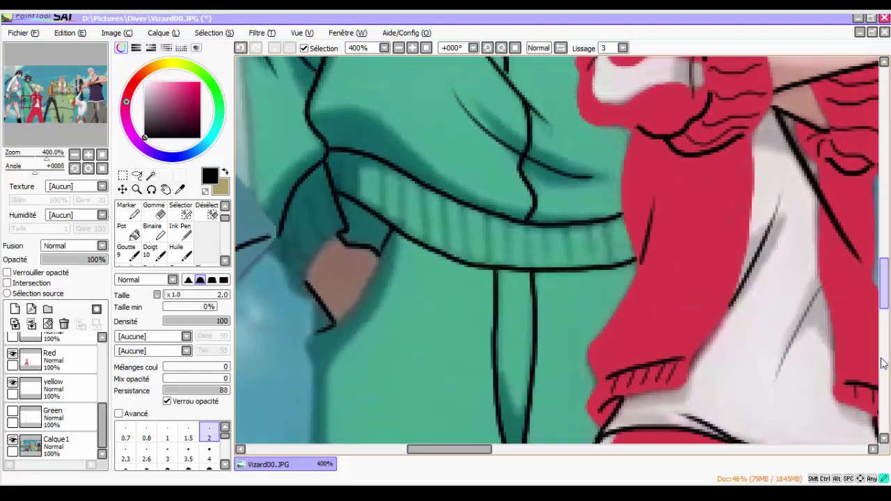
left_click(167, 437)
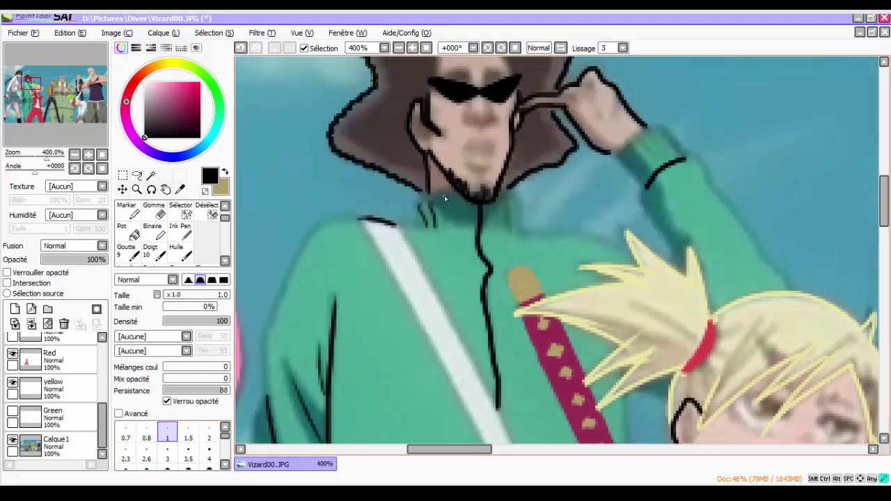
left_click_drag(445, 196, 446, 228)
left_click_drag(456, 197, 456, 231)
mouse_move(469, 203)
left_mouse_down()
mouse_move(469, 234)
mouse_move(495, 231)
left_mouse_up()
left_click_drag(507, 197, 508, 227)
left_click_drag(672, 134, 644, 167)
left_click_drag(652, 156, 630, 182)
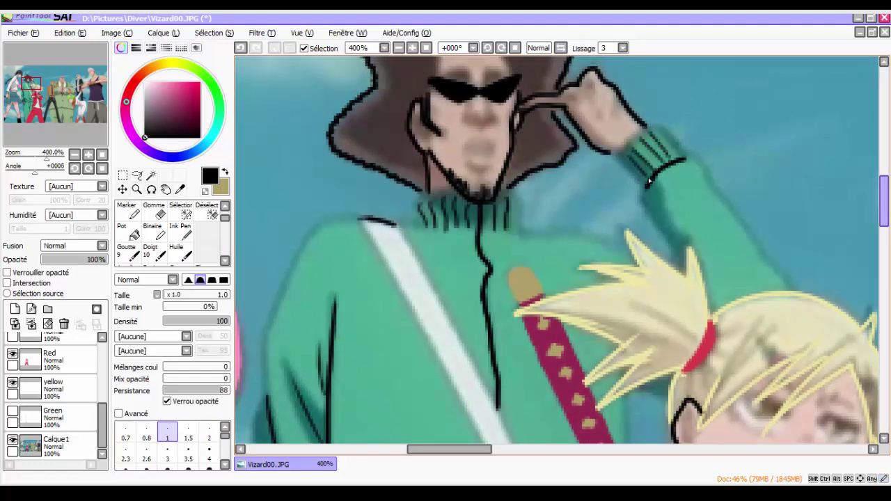
Step: Draw thin black ribbing lines on the cuff above the pocketed hand
scroll(649, 182, "down", 5)
left_click_drag(338, 168, 315, 230)
left_click_drag(327, 188, 289, 266)
left_click_drag(306, 237, 276, 285)
Step: Draw thin black ribbing lines along the full length of the jacket's waistband
left_click_drag(345, 153, 336, 188)
left_click_drag(359, 158, 355, 200)
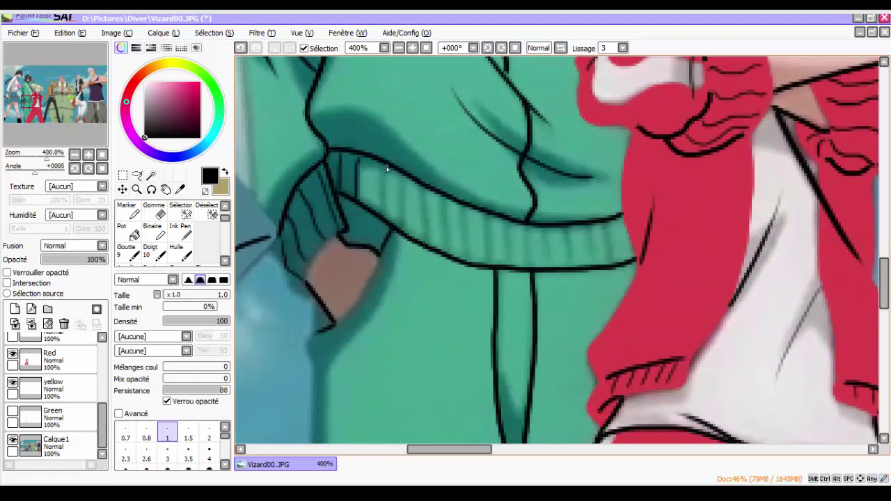
left_click_drag(383, 167, 385, 213)
left_click_drag(422, 188, 424, 241)
left_click_drag(444, 198, 446, 249)
left_click_drag(483, 213, 484, 255)
left_click_drag(509, 220, 509, 268)
mouse_move(545, 227)
left_mouse_down()
mouse_move(546, 255)
mouse_move(571, 271)
left_mouse_up()
left_click_drag(603, 224, 606, 268)
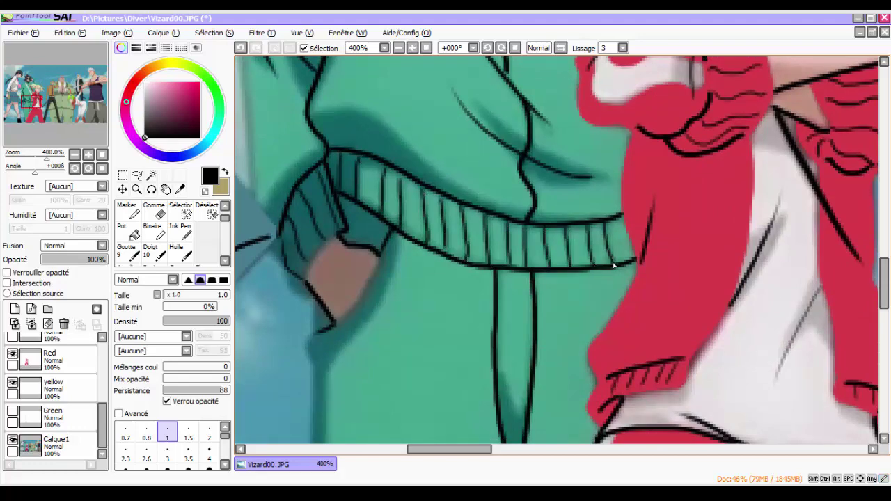
Step: Show the Green layer and hide the reference picture, then sample the outline's green and select the Green layer for painting
key("ctrl+minus")
left_click(13, 410)
left_click(13, 439)
key("ctrl+0")
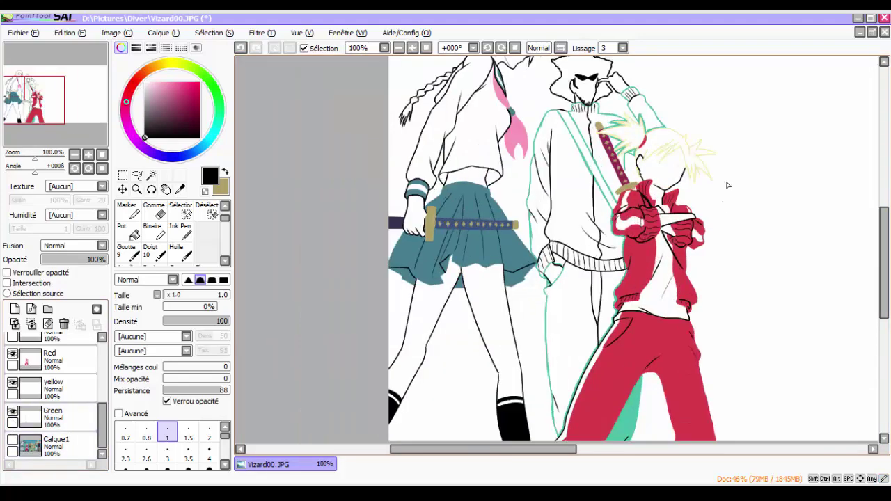
key("x")
left_click(180, 189)
left_click(564, 393)
left_click(52, 417)
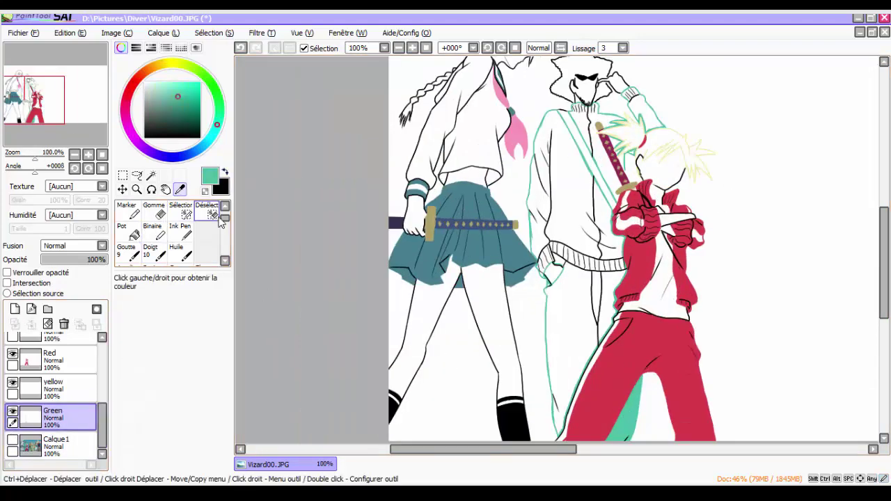
Step: Trace a green outline around the sword's pommel, handle and guard with the size 2 brush, closing the jacket area
key("b")
scroll(619, 131, "up", 5)
key("bracketright")
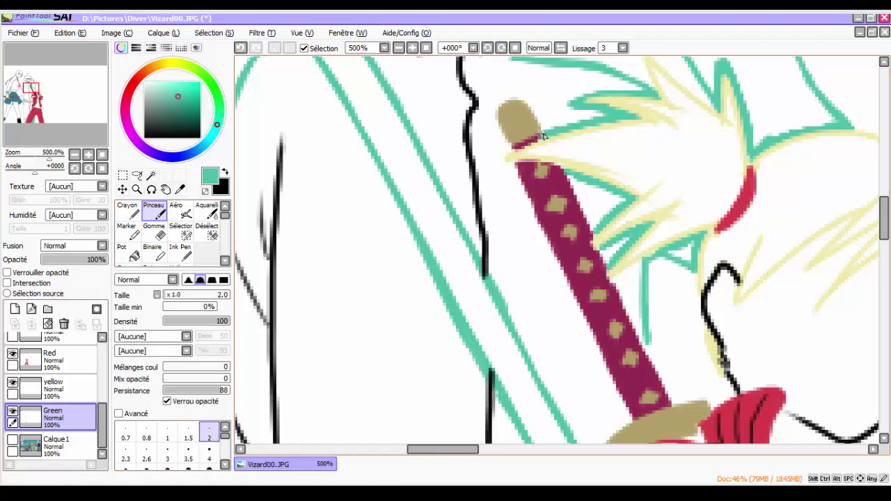
mouse_move(540, 131)
left_mouse_down()
mouse_move(496, 106)
mouse_move(532, 209)
left_mouse_up()
mouse_move(567, 174)
left_mouse_down()
mouse_move(609, 299)
mouse_move(631, 417)
left_mouse_up()
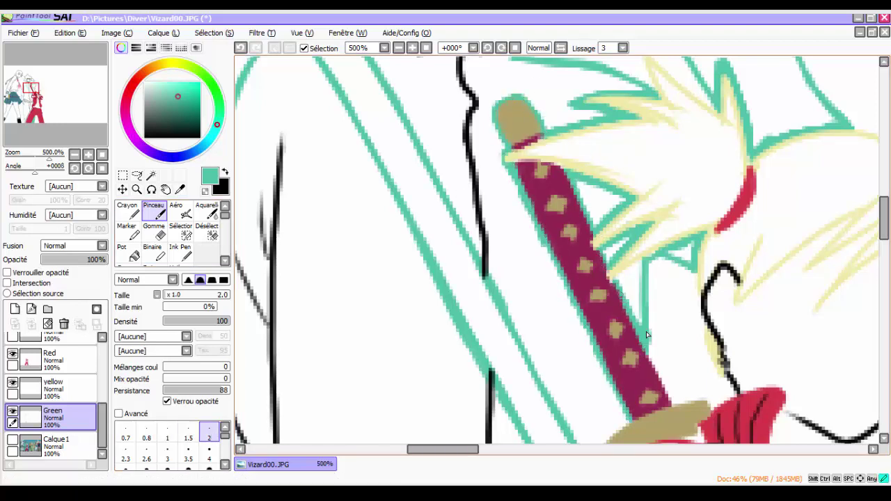
scroll(647, 332, "down", 3)
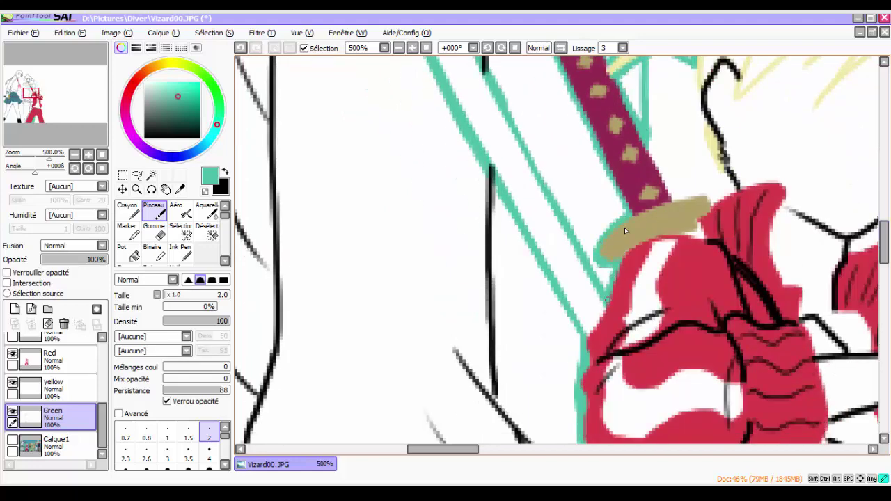
Step: Fill the man's green-outlined jacket with green on the Green layer, on both sides of the white strap
key("KP_Subtract")
key("KP_Add")
key("b")
left_click(534, 259)
left_click(575, 220)
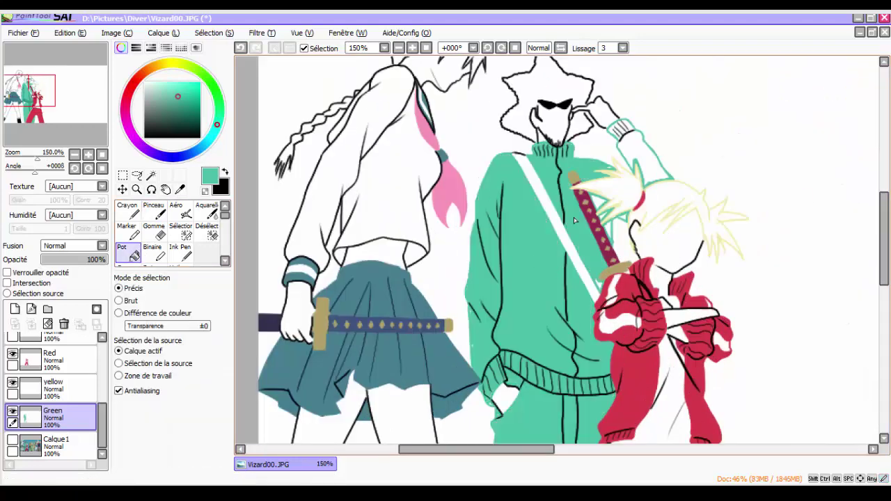
Step: Fill the man's remaining green areas, including the raised sleeve and the gaps around the sword hilt and the blonde hair
key("KP_Add")
key("KP_Add")
key("KP_Add")
key("KP_Subtract")
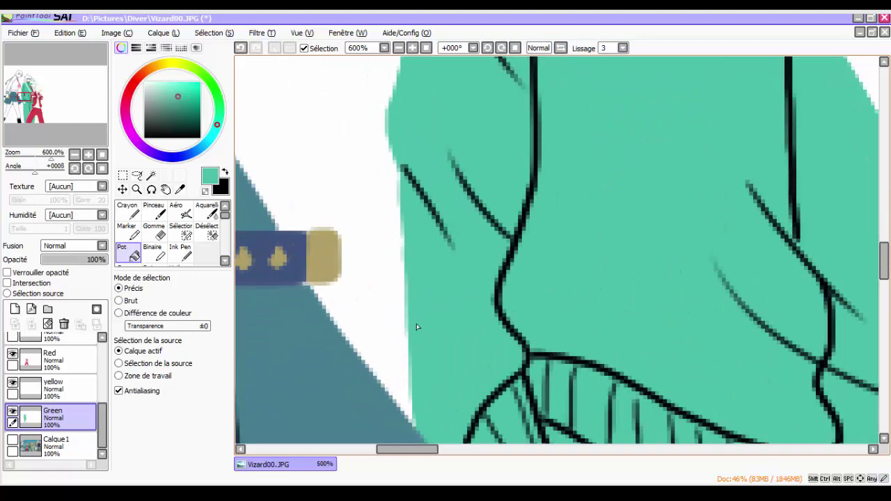
scroll(418, 327, "down", 5)
scroll(618, 275, "up", 5)
scroll(695, 398, "down", 4)
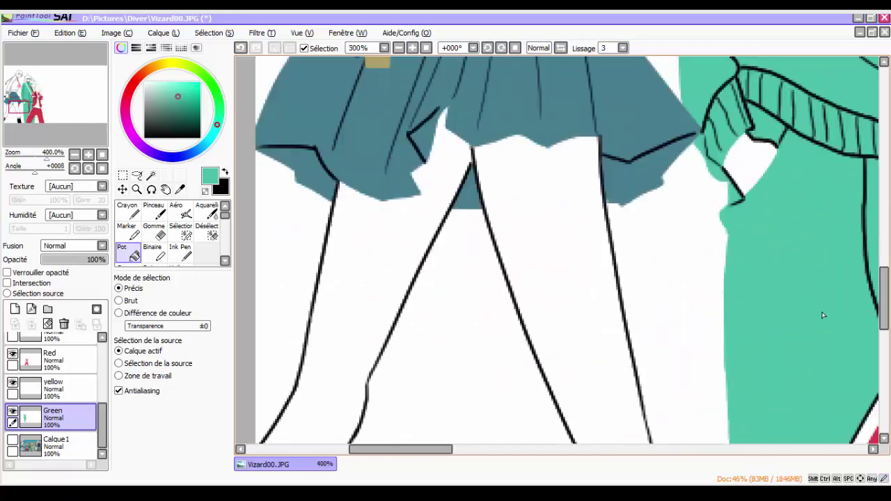
scroll(444, 233, "up", 3)
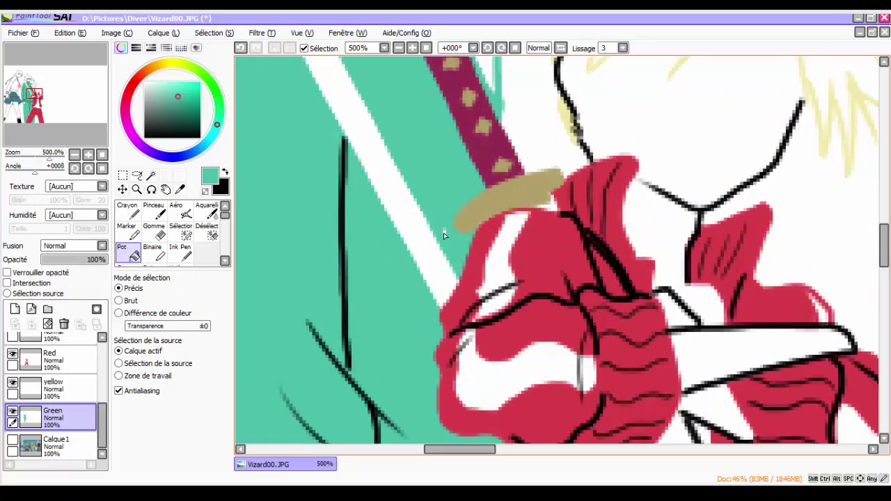
left_click(487, 317)
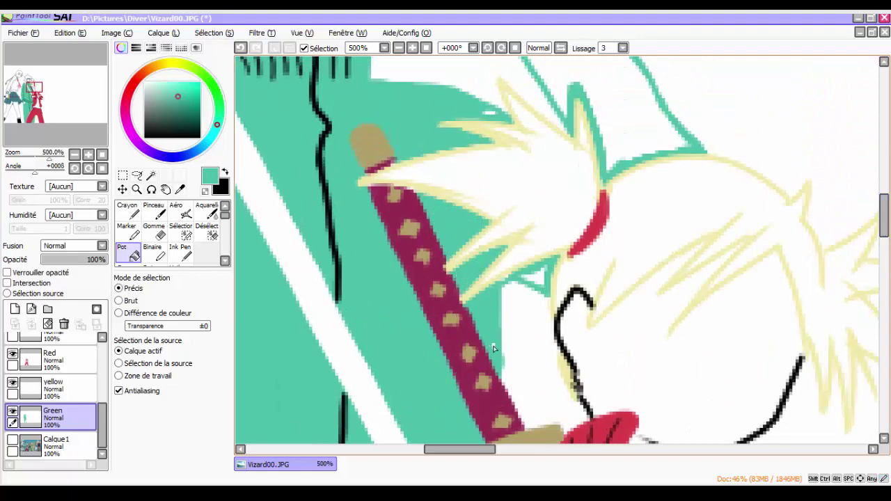
scroll(491, 115, "down", 6)
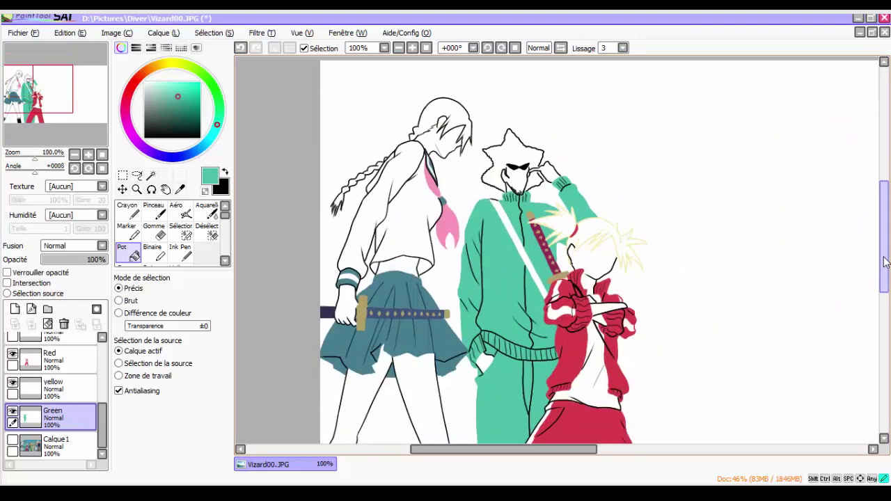
scroll(450, 200, "up", 4)
scroll(478, 209, "down", 4)
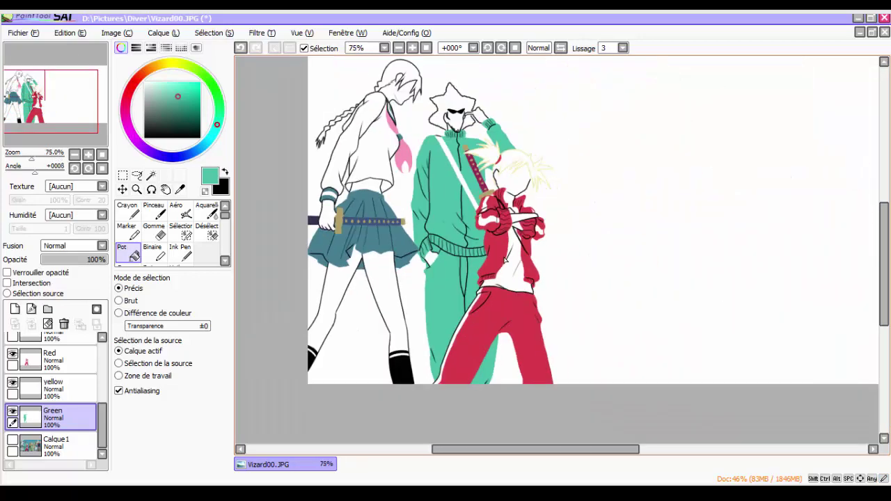
Step: Show the reference picture and draw the afro man's black hairline across his forehead and down to his sunglasses with the size 2 brush
left_click(13, 441)
left_click(13, 440)
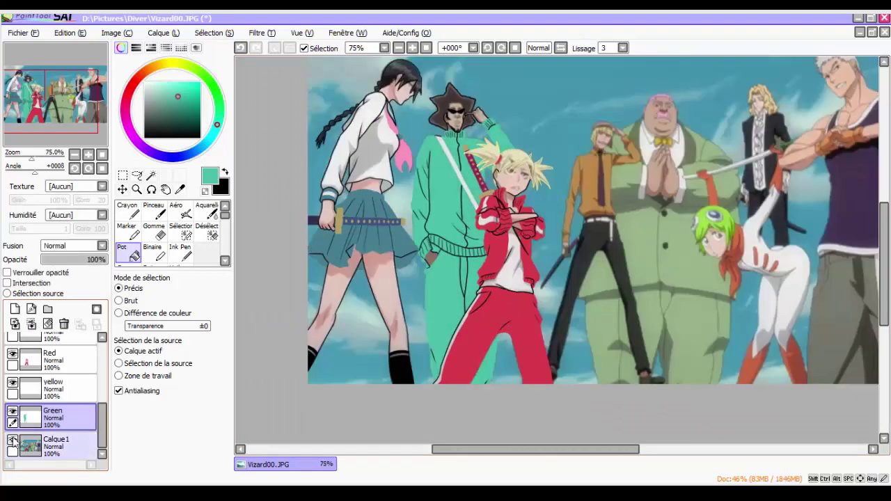
scroll(101, 417, "up", 3)
left_click(13, 440)
key("x")
key("b")
scroll(457, 160, "up", 5)
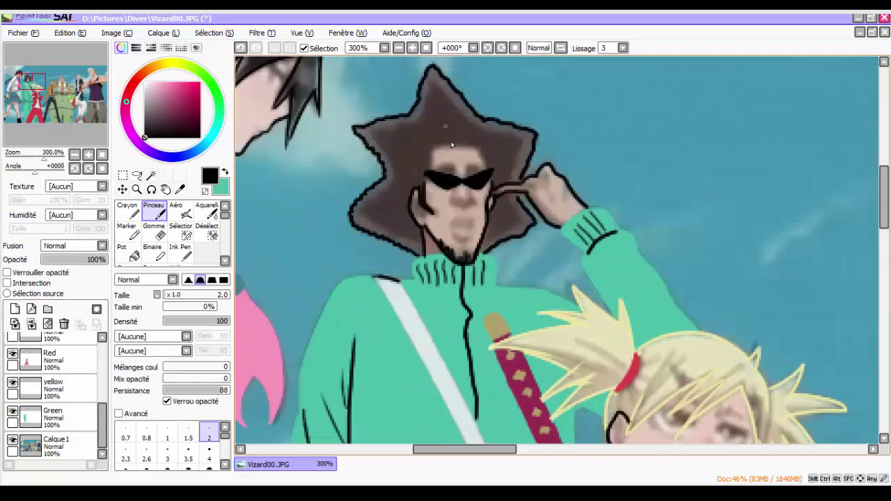
left_click_drag(496, 146, 514, 184)
left_click_drag(422, 149, 403, 213)
left_click_drag(496, 148, 422, 152)
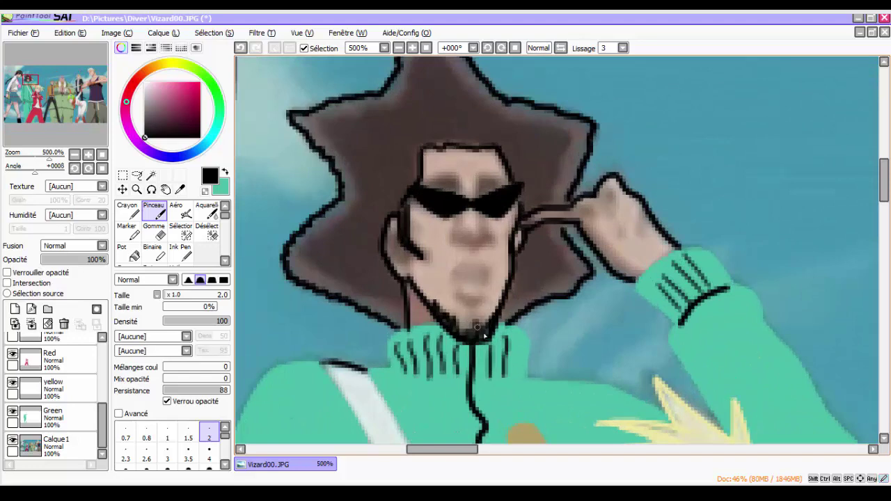
scroll(506, 298, "down", 1)
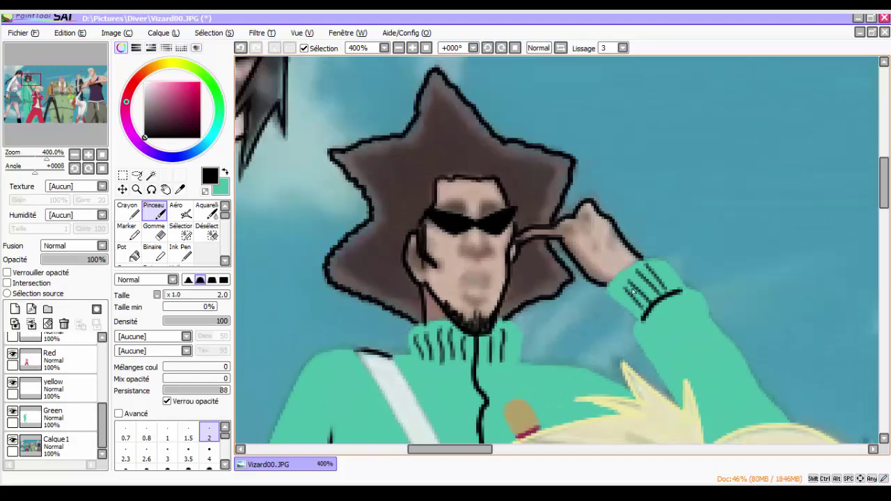
Step: Select the yellow layer and set the brush colour to a hair yellow for the man with the cap
scroll(633, 290, "down", 4)
left_click_drag(487, 449, 578, 462)
left_click_drag(883, 278, 883, 310)
scroll(569, 130, "up", 4)
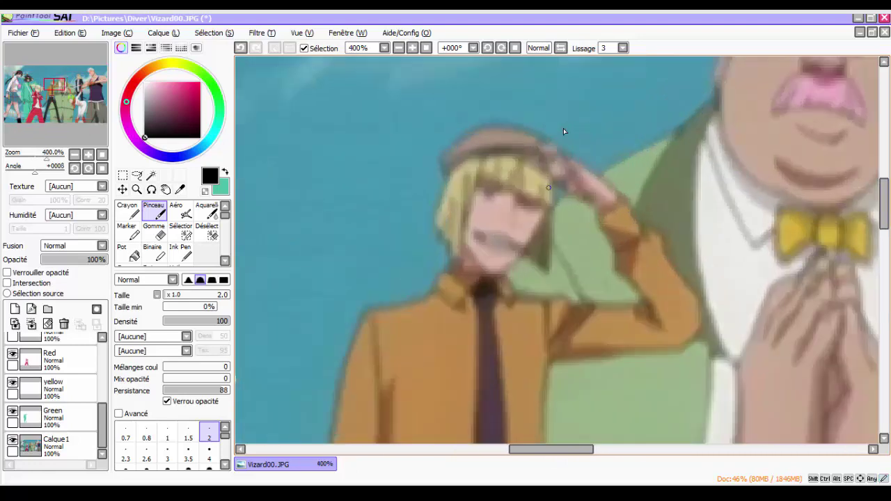
scroll(56, 390, "up", 1)
left_click(87, 395)
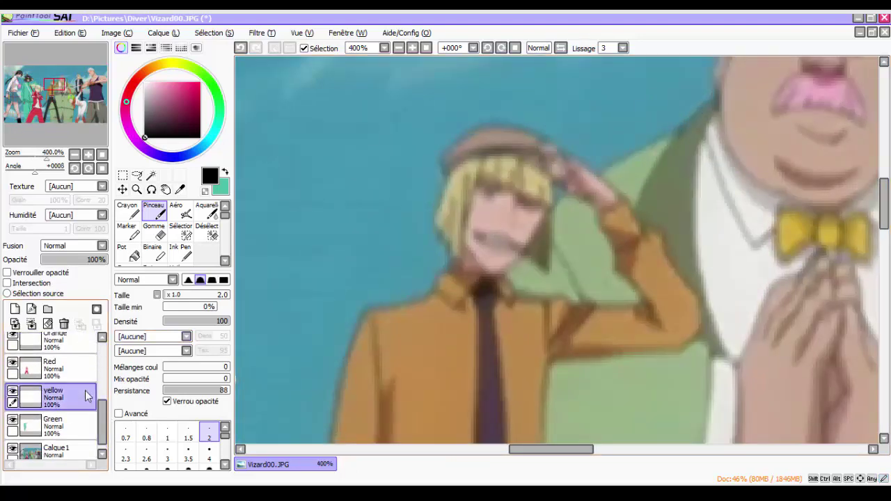
left_click(178, 90, "alt")
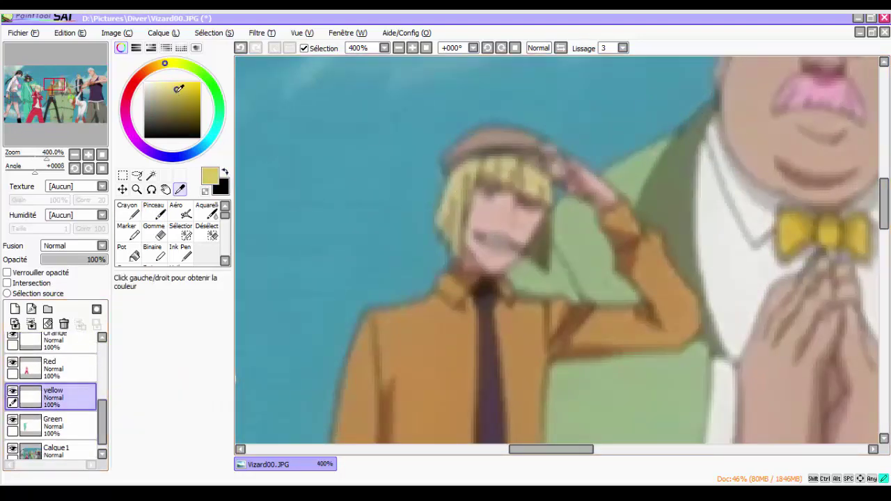
scroll(515, 231, "down", 4)
scroll(515, 231, "up", 4)
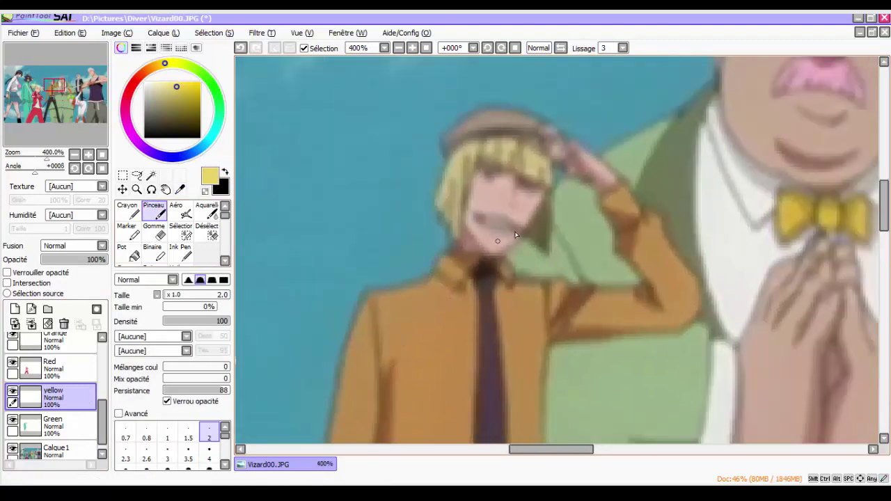
Step: Trace the yellow outline of the capped man's bobbed hair and fringe around his face
left_click_drag(467, 147, 435, 214)
left_click_drag(461, 258, 481, 152)
mouse_move(553, 165)
left_mouse_down()
mouse_move(552, 200)
mouse_move(534, 187)
left_mouse_up()
scroll(550, 189, "up", 1)
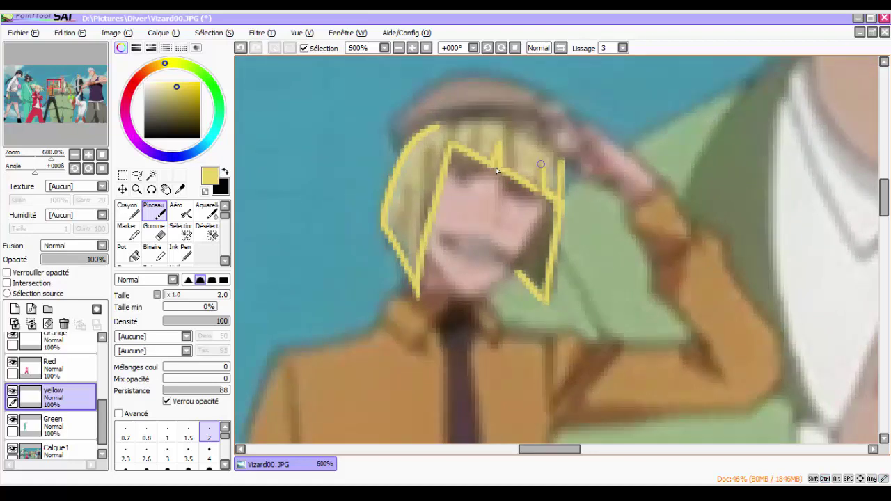
Step: Draw the capped man's jaw and chin as one black curve on the Line layer
key("x")
scroll(52, 390, "up", 5)
left_click(49, 345)
left_click_drag(549, 202, 468, 301)
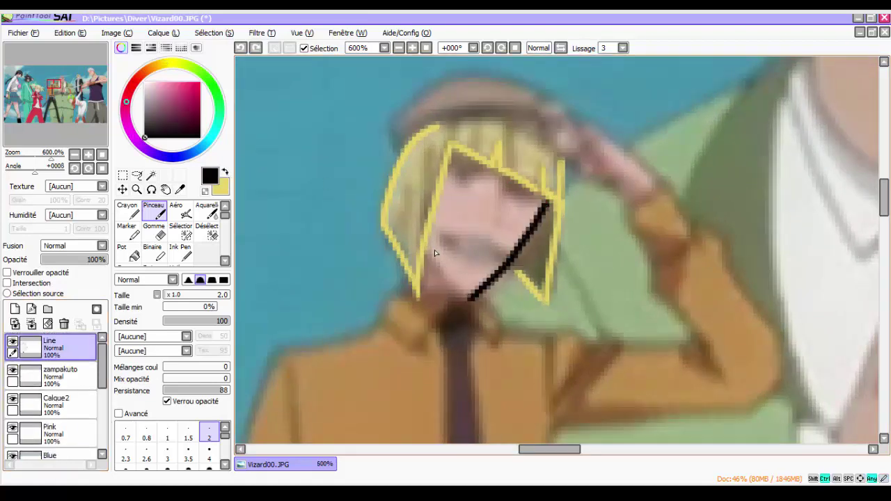
key("ctrl+z")
left_click_drag(547, 203, 434, 270)
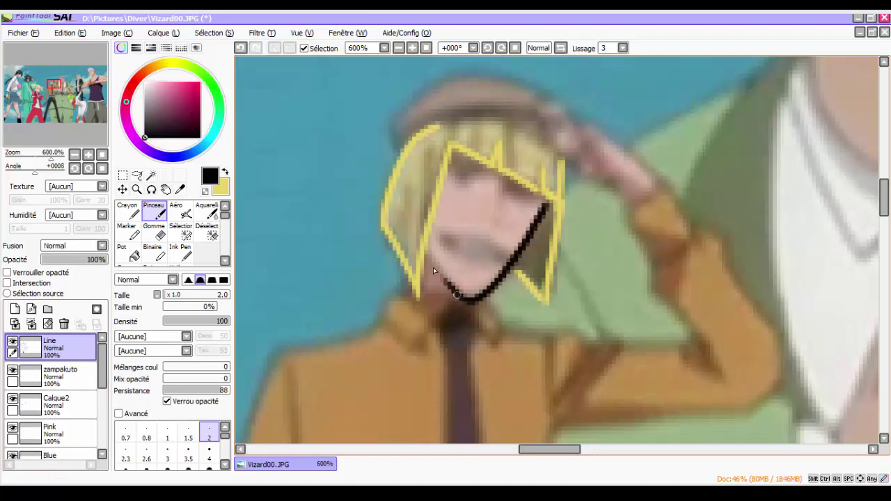
Step: Outline the man's cap, its brim and the upper edge of his raised hand in black
mouse_move(435, 125)
left_mouse_down()
mouse_move(474, 113)
mouse_move(536, 121)
left_mouse_up()
mouse_move(556, 105)
left_mouse_down()
mouse_move(543, 96)
mouse_move(399, 156)
left_mouse_up()
left_click_drag(536, 112, 648, 169)
Step: Draw the lower edge and the finger lines of the hand touching the cap in black
scroll(654, 183, "down", 5)
scroll(599, 209, "up", 5)
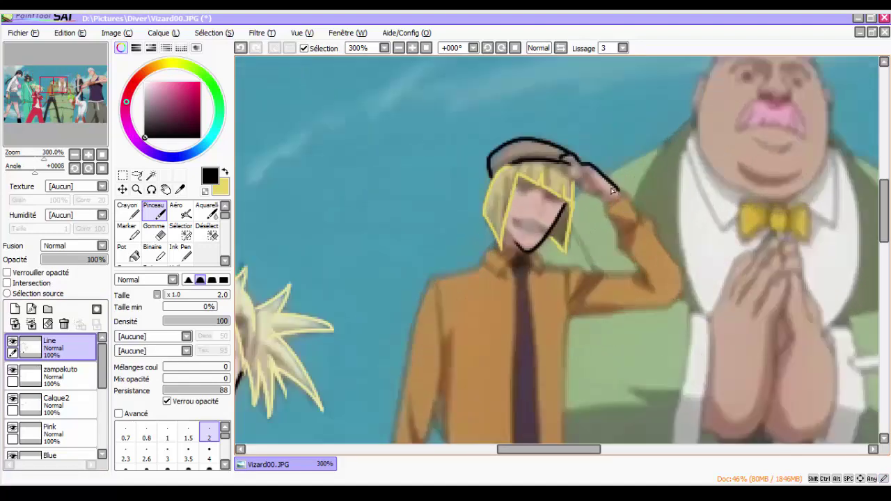
mouse_move(576, 161)
left_mouse_down()
mouse_move(563, 178)
mouse_move(600, 211)
left_mouse_up()
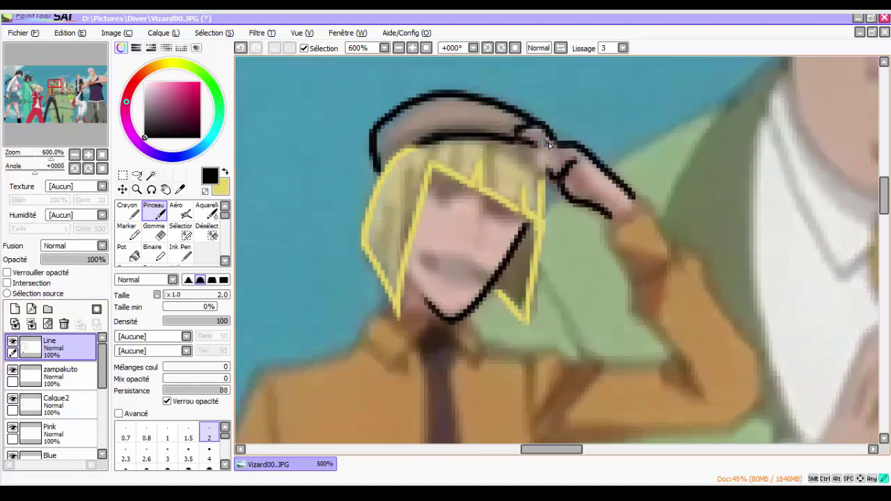
left_click_drag(535, 141, 561, 173)
scroll(862, 208, "down", 4)
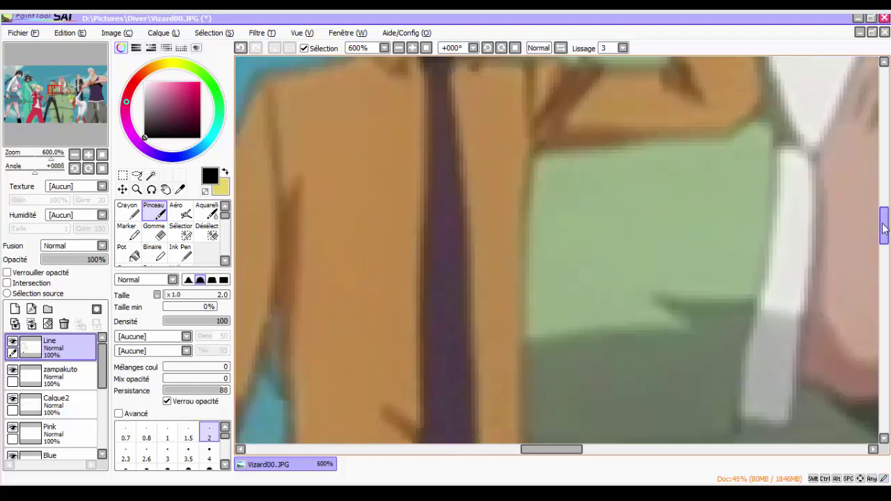
Step: Select the Orange layer, sample an orange for the shirt, and move the layer below the yellow layer
scroll(720, 205, "up", 2)
scroll(721, 206, "up", 2)
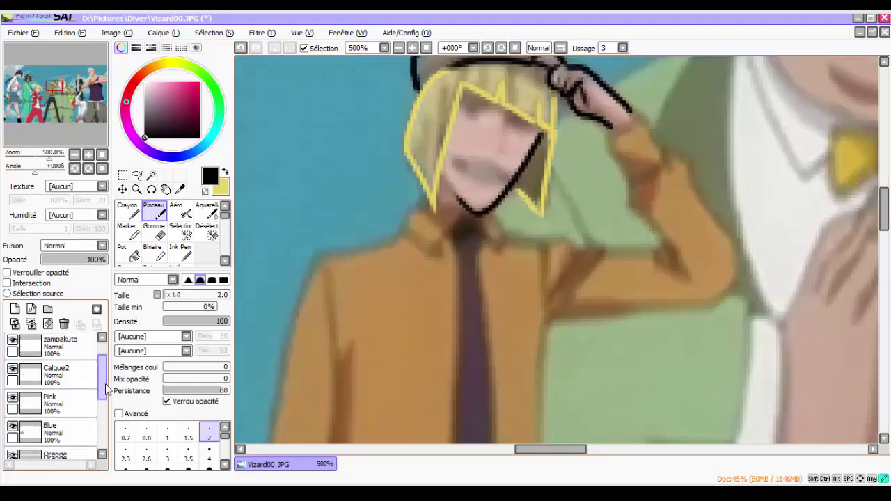
scroll(52, 397, "down", 3)
left_click(55, 383)
left_click(447, 250, "alt")
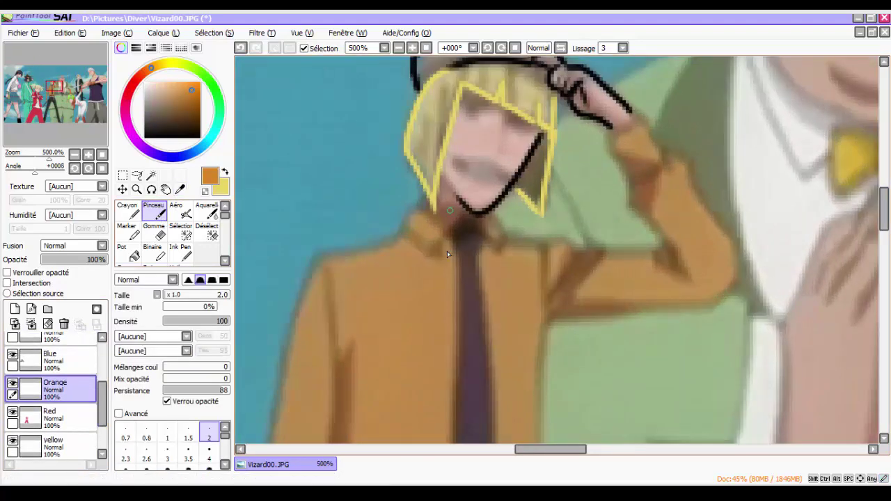
left_click_drag(55, 383, 55, 444)
Step: Trace the shirt's collar and the shoulder of the lowered arm in orange
scroll(288, 362, "down", 3)
scroll(288, 362, "up", 4)
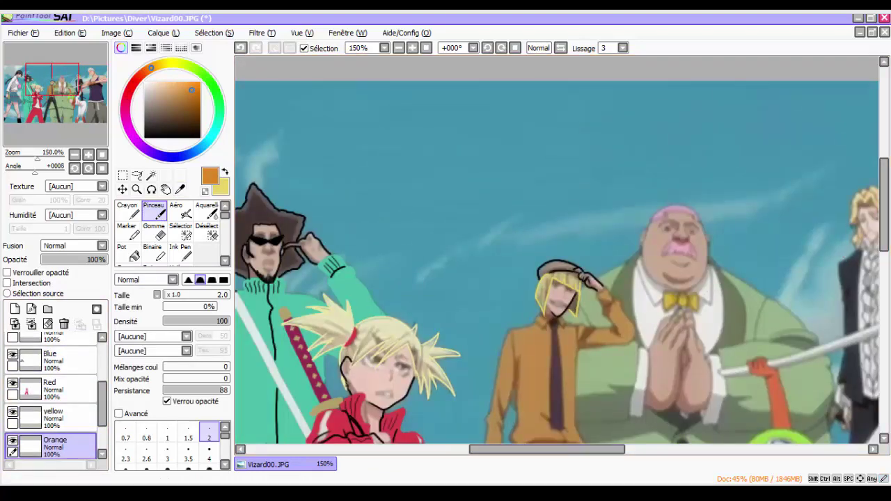
left_click_drag(585, 284, 532, 278)
left_click_drag(511, 319, 414, 341)
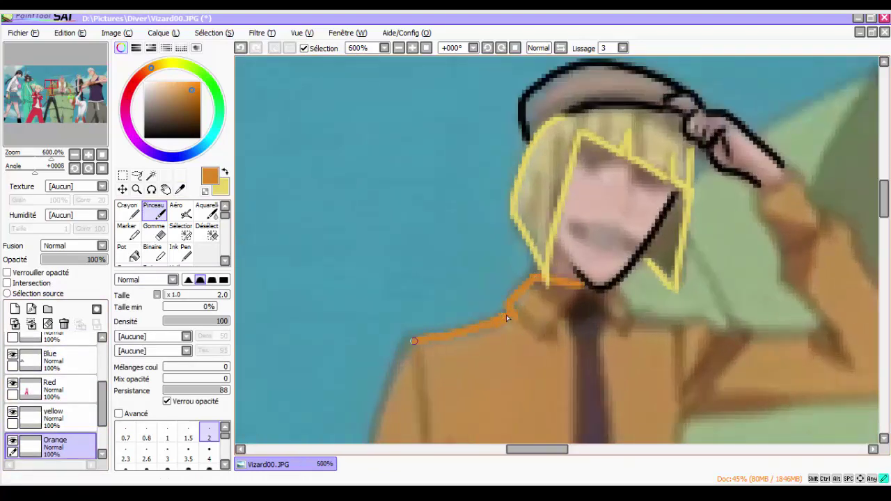
left_click_drag(590, 285, 566, 319)
Step: Trace the outer edge of the lowered sleeve in orange from the shoulder down to the cuff
scroll(558, 251, "down", 3)
mouse_move(409, 131)
left_mouse_down()
mouse_move(364, 235)
mouse_move(369, 273)
left_mouse_up()
key("ctrl+z")
scroll(389, 183, "down", 2)
scroll(389, 183, "left", 3)
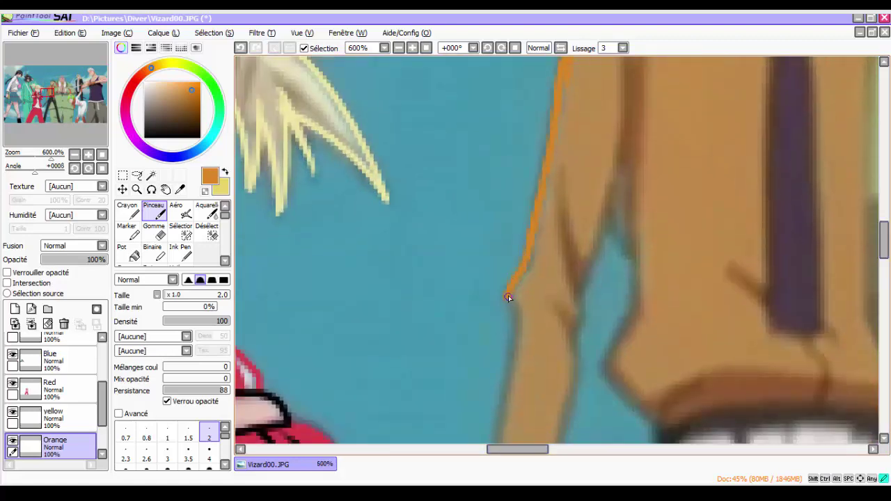
scroll(509, 295, "down", 3)
left_click_drag(488, 195, 478, 307)
scroll(478, 306, "down", 1)
left_click_drag(480, 212, 479, 285)
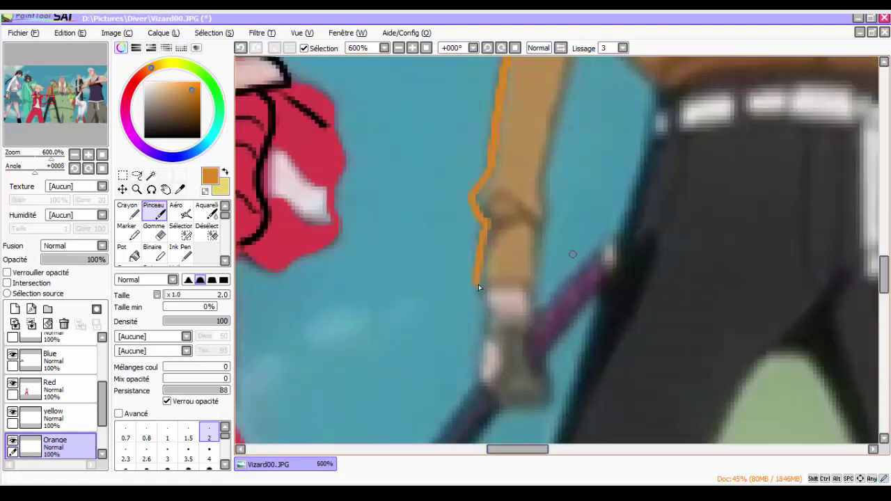
Step: Trace the lowered sleeve's inner edge and cuff in orange, along with the adjacent side of the shirt
scroll(478, 284, "up", 5)
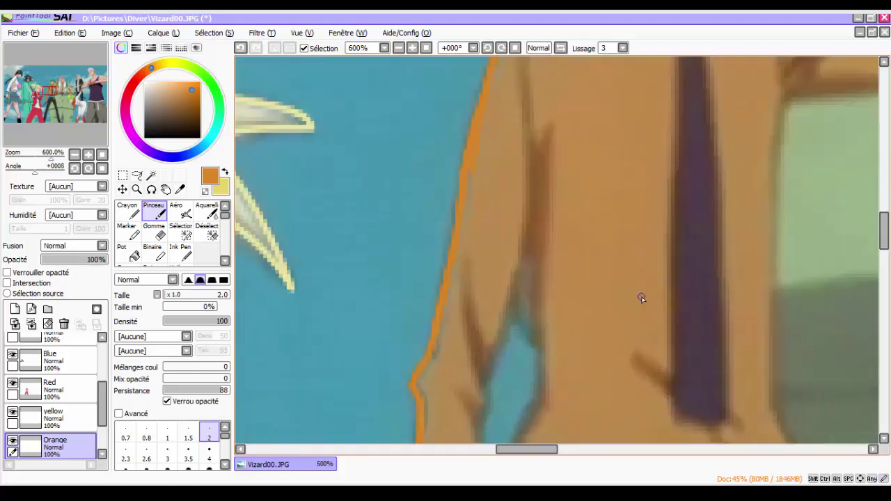
mouse_move(481, 383)
left_mouse_down()
mouse_move(534, 239)
mouse_move(538, 314)
left_mouse_up()
scroll(537, 314, "down", 3)
mouse_move(535, 126)
left_mouse_down()
mouse_move(542, 282)
mouse_move(547, 275)
left_mouse_up()
key("ctrl+z")
scroll(476, 315, "down", 3)
left_click_drag(482, 196, 445, 298)
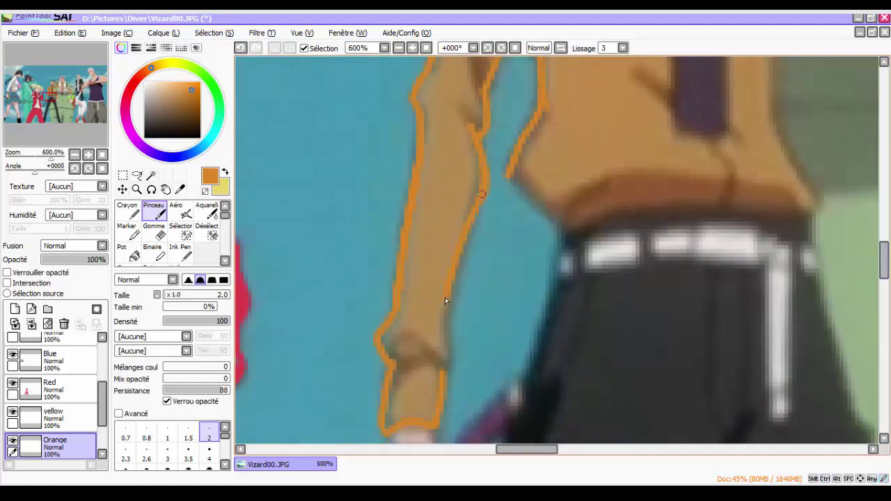
Step: Trace the orange outline of the raised sleeve around the cuff, forearm and elbow, joining it to the shirt
mouse_move(526, 449)
left_mouse_down()
mouse_move(578, 449)
mouse_move(561, 449)
left_mouse_up()
scroll(372, 105, "up", 3)
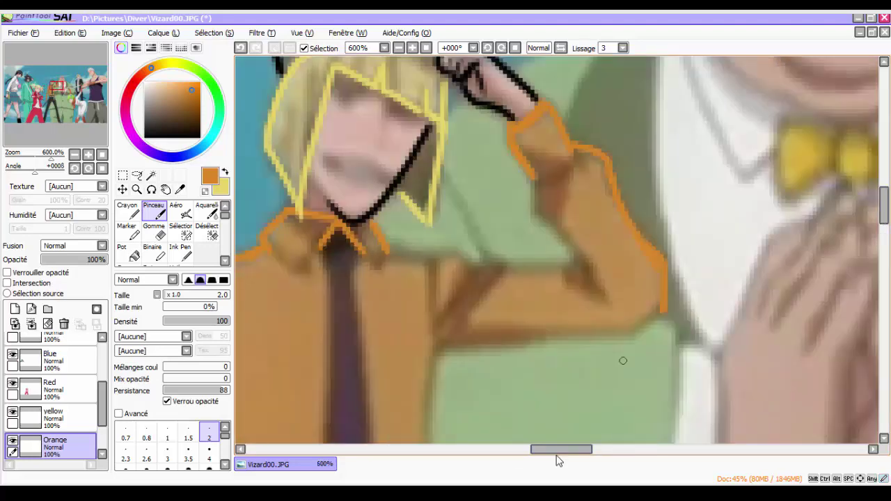
left_click_drag(662, 271, 477, 346)
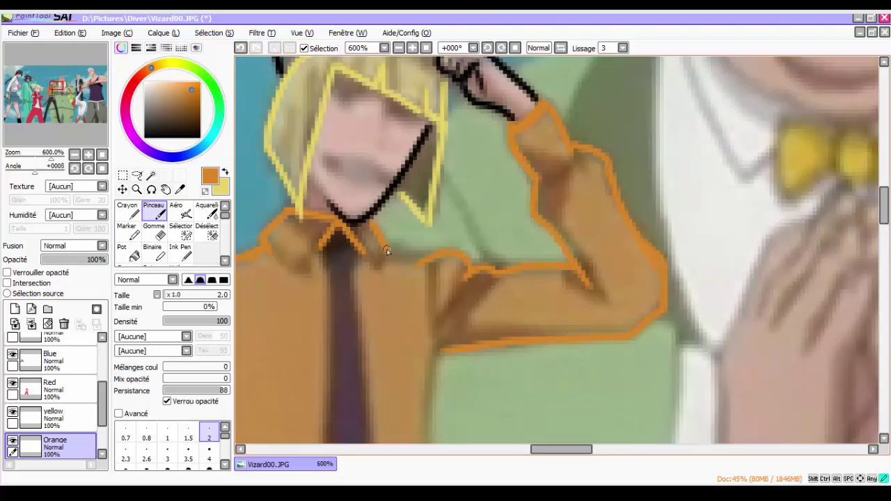
Step: Trace the shirt's remaining side and bottom hem above the belt in orange, closing the outline
scroll(387, 250, "down", 3)
left_click_drag(561, 449, 552, 450)
left_click_drag(537, 101, 523, 329)
scroll(526, 346, "down", 3)
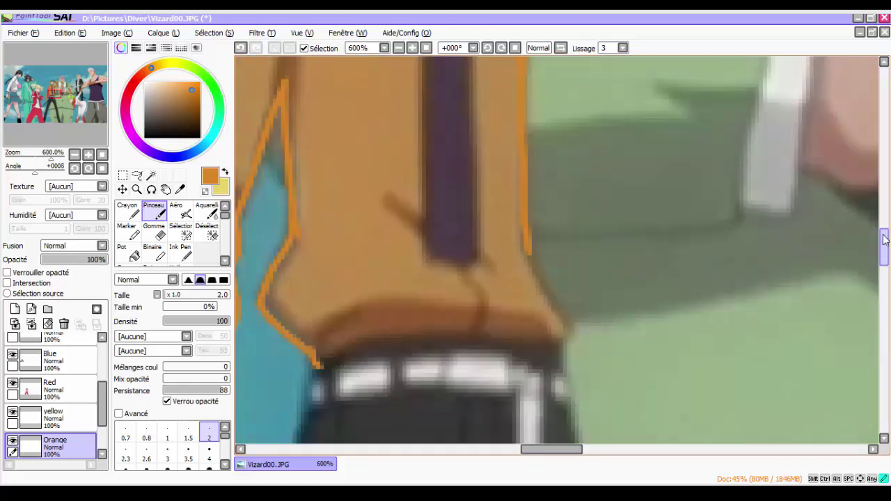
mouse_move(524, 83)
left_mouse_down()
mouse_move(560, 251)
mouse_move(445, 248)
mouse_move(325, 275)
left_mouse_up()
scroll(783, 284, "down", 4)
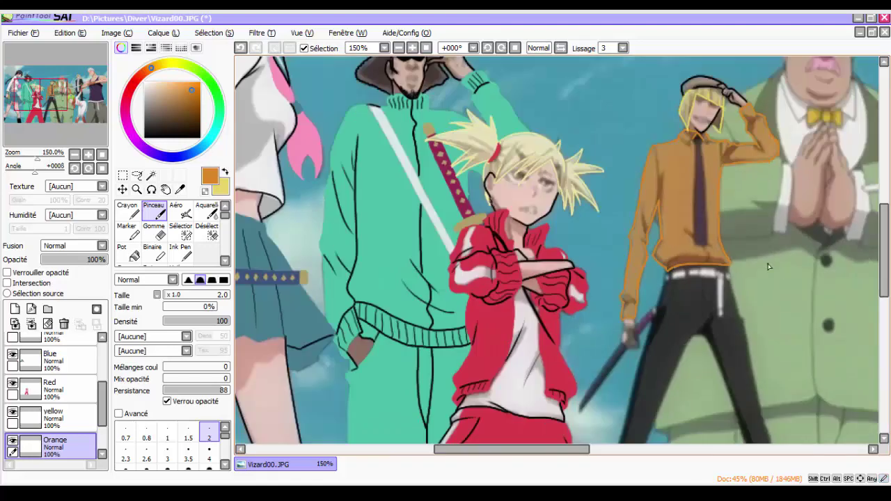
Step: Outline the capped man's tie in black on the Line layer and fill it with black
scroll(52, 390, "up", 3)
left_click(52, 346)
left_click(138, 141)
scroll(731, 137, "up", 4)
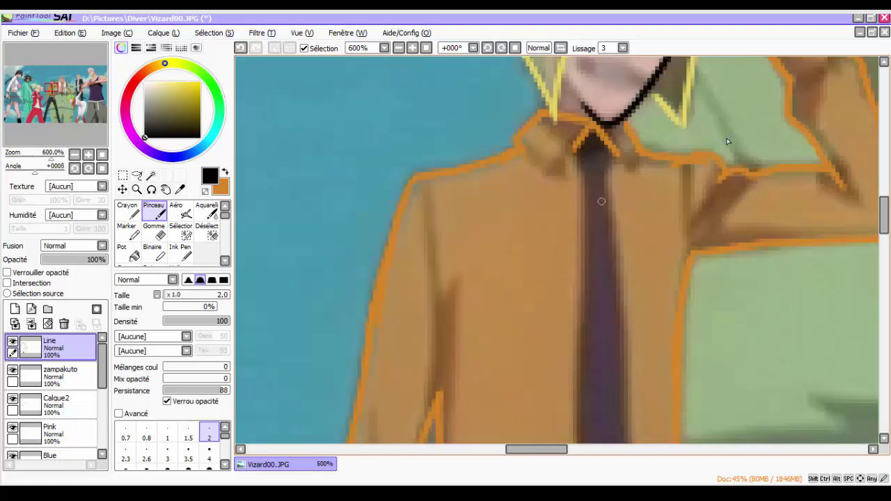
mouse_move(575, 143)
left_mouse_down()
mouse_move(615, 160)
mouse_move(588, 192)
mouse_move(590, 278)
left_mouse_up()
left_click_drag(557, 449, 564, 459)
scroll(641, 373, "down", 2)
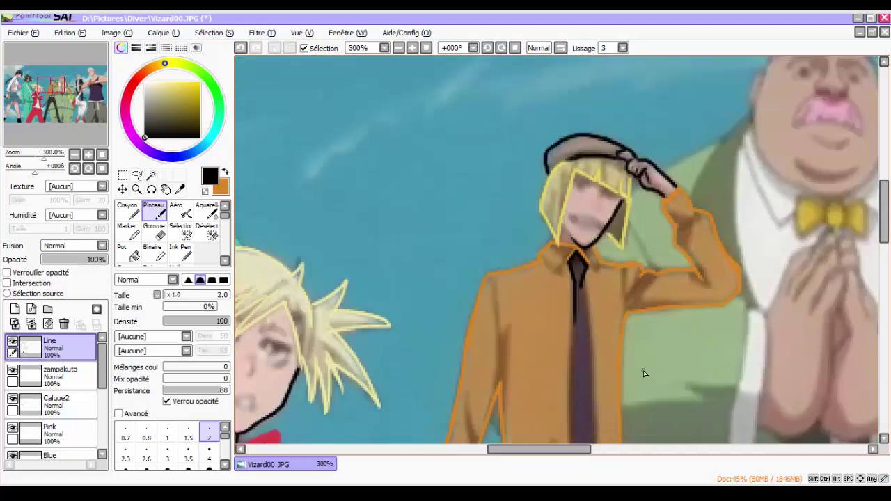
left_click_drag(583, 279, 596, 417)
scroll(592, 418, "down", 3)
left_click_drag(577, 160, 571, 327)
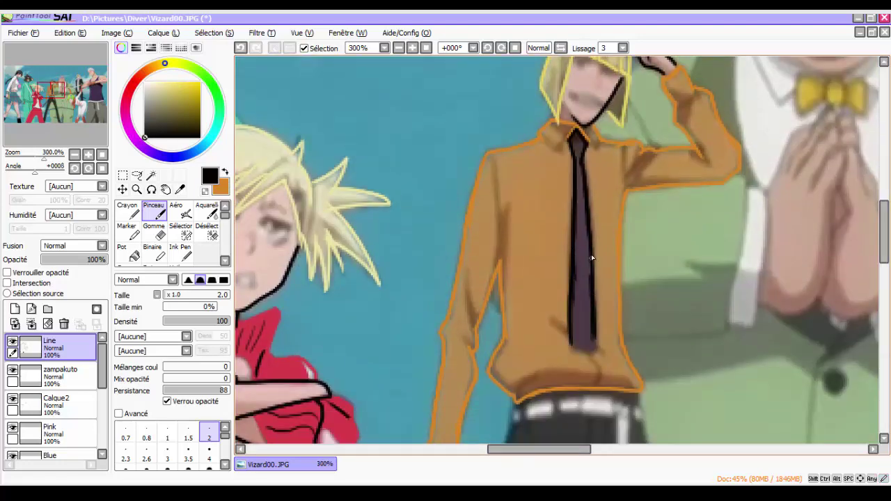
left_click(135, 256)
left_click(582, 278)
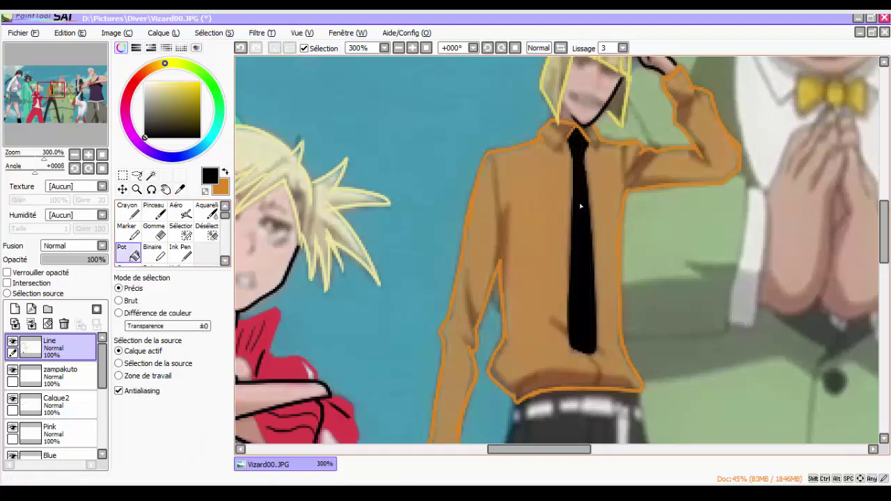
Step: Draw the shirt's fold lines and collar edges in black with the brush on the Line layer
mouse_move(884, 237)
left_mouse_down()
mouse_move(884, 226)
mouse_move(885, 256)
left_mouse_up()
key("b")
left_click_drag(552, 229, 609, 265)
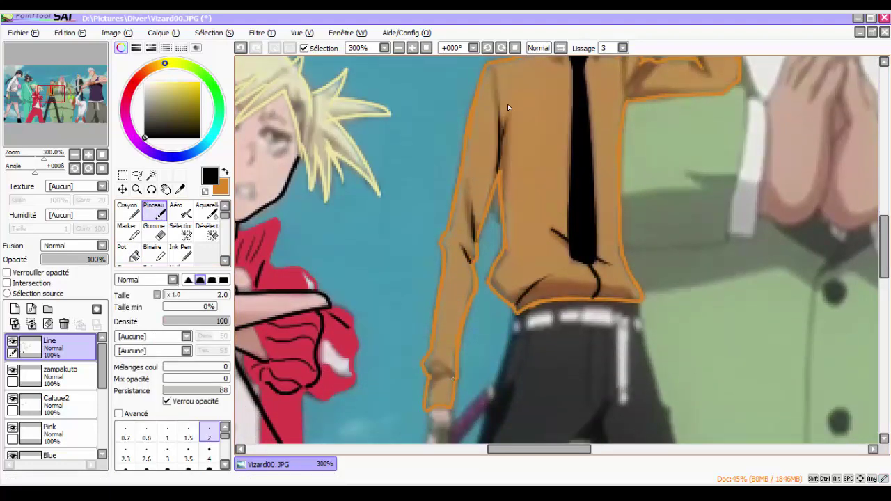
left_click_drag(885, 236, 884, 220)
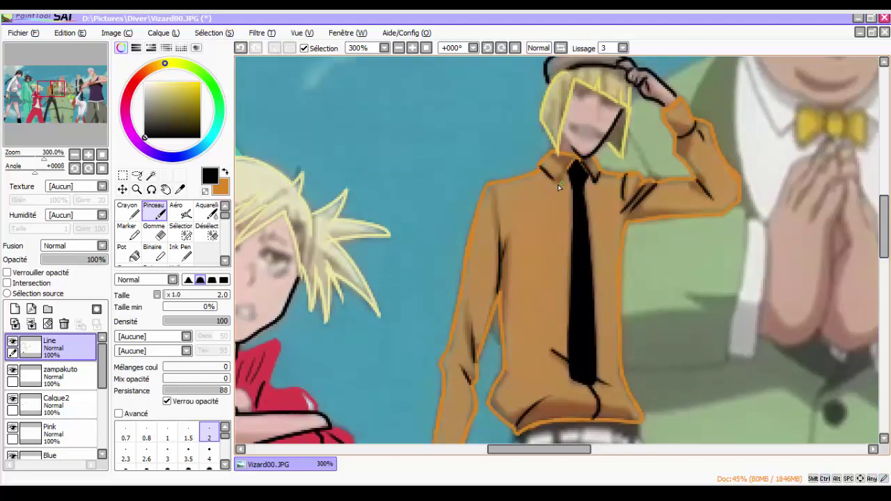
key("ctrl+z")
Step: Fill the outlined shirt and sleeves with orange on the Orange layer, with the reference layer Calque1 hidden
key("x")
scroll(53, 390, "down", 3)
left_click(56, 404)
key("g")
scroll(52, 418, "down", 2)
left_click(12, 440)
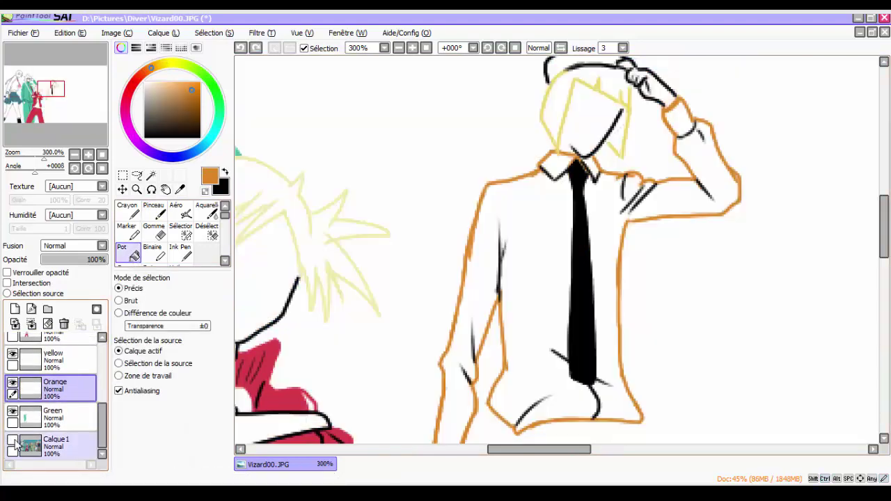
key("b")
key("g")
left_click(737, 181)
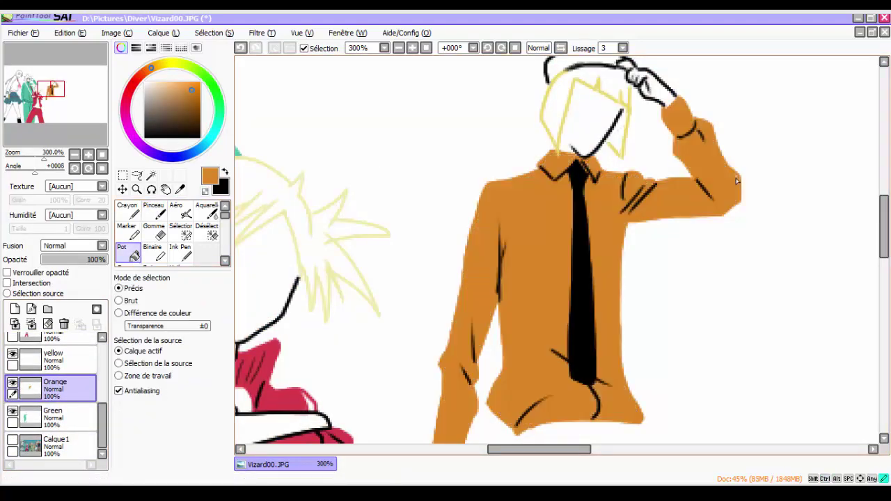
scroll(737, 181, "down", 2)
scroll(679, 174, "down", 3)
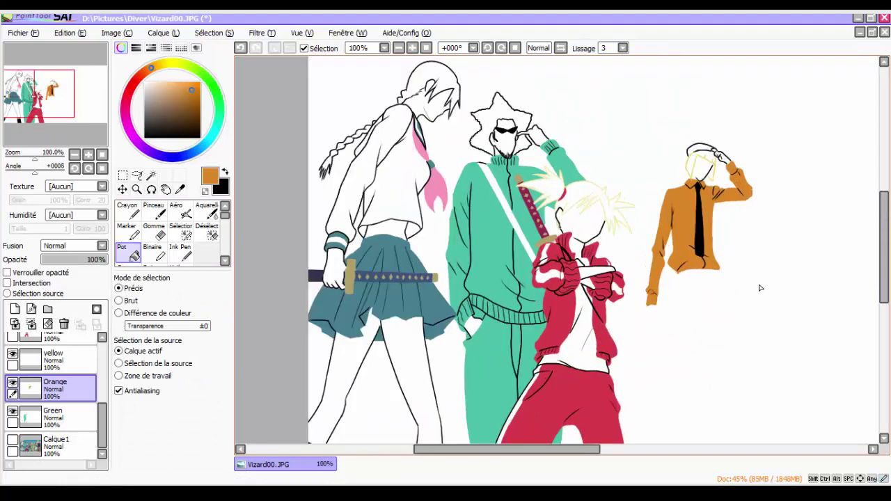
Step: Add black fold lines at the lowered sleeve's cuff on the Line layer, with the reference picture shown again
scroll(679, 174, "up", 4)
left_click(224, 172)
key("b")
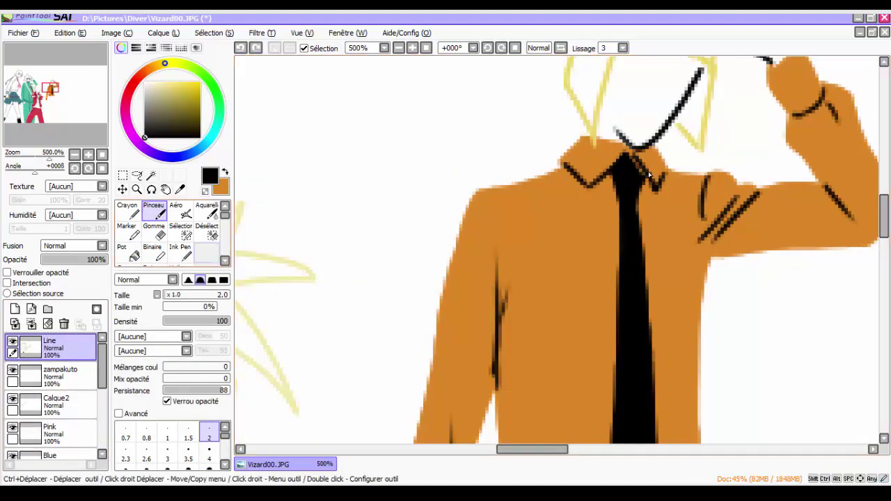
key("e")
left_click(157, 213)
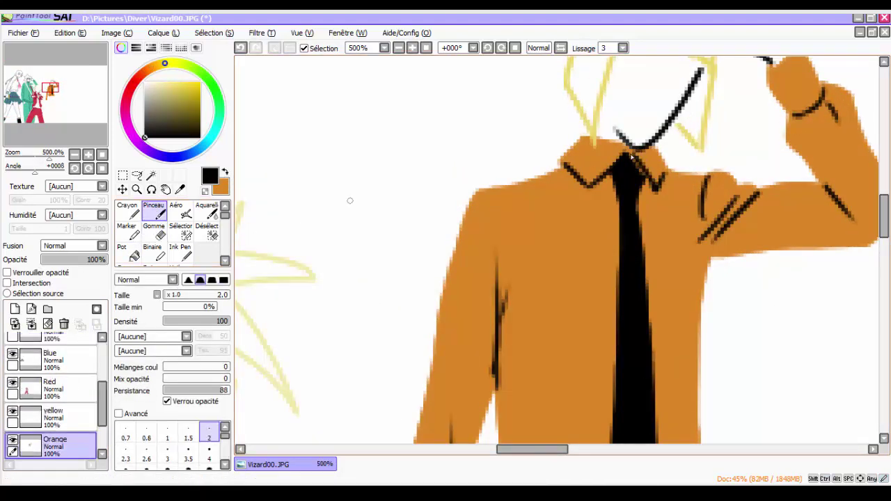
scroll(72, 355, "up", 3)
left_click(73, 352)
scroll(632, 169, "down", 5)
left_click_drag(632, 169, 462, 230)
scroll(420, 355, "up", 3)
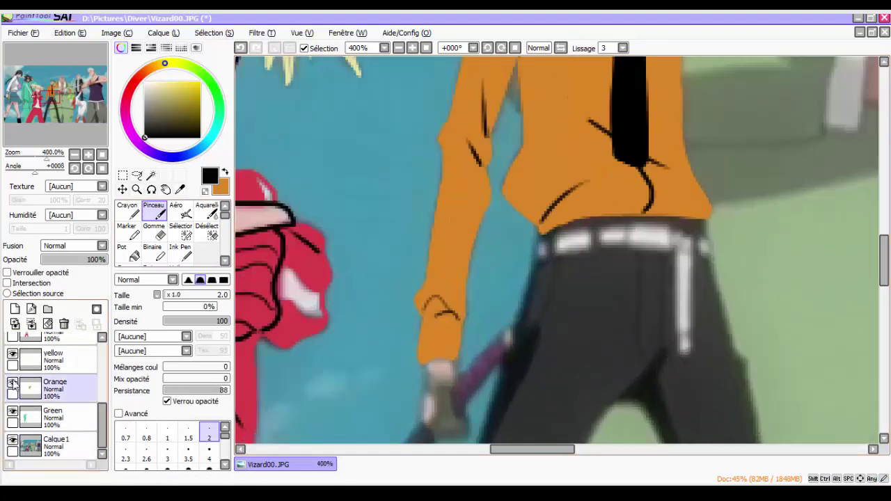
Step: Hide the Orange layer and trace the shirt hem, belt with its hanging strap, and the hip edge beside the sword in black
left_click_drag(707, 219, 640, 214)
left_click_drag(641, 214, 547, 234)
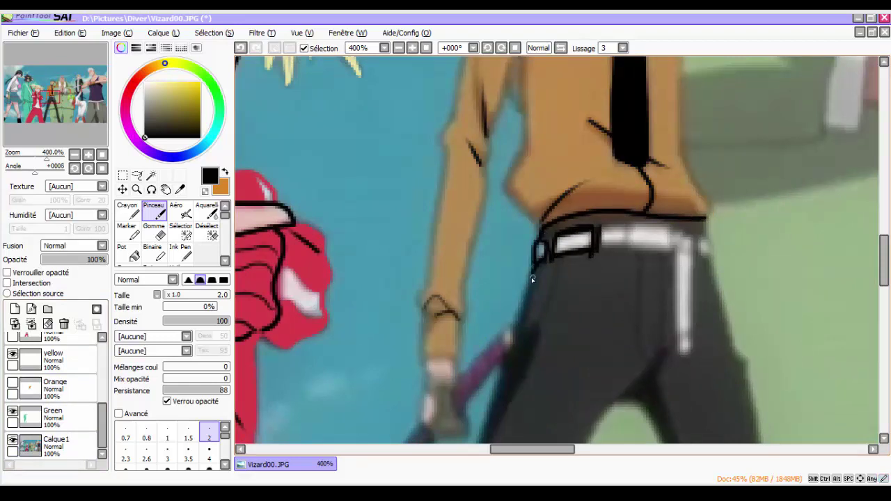
key("ctrl+z")
mouse_move(516, 327)
left_mouse_down()
mouse_move(536, 264)
mouse_move(533, 277)
left_mouse_up()
key("ctrl+z")
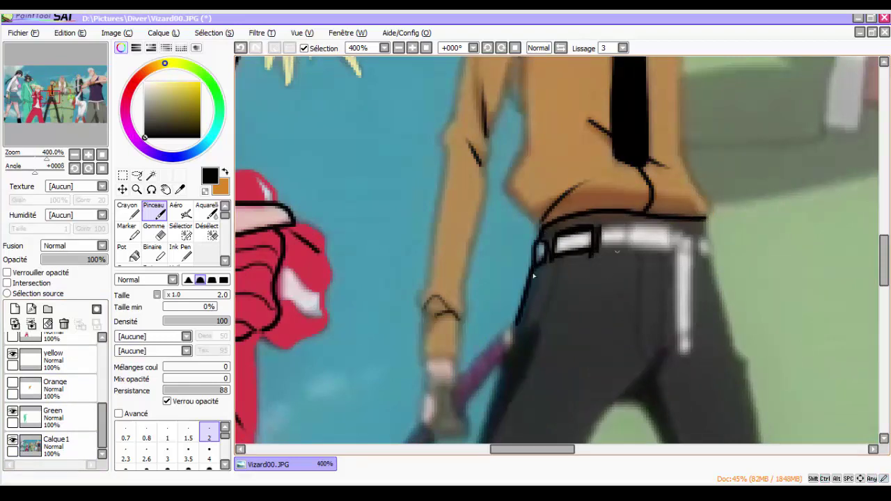
mouse_move(635, 220)
left_mouse_down()
mouse_move(665, 224)
mouse_move(677, 333)
left_mouse_up()
left_click_drag(693, 252, 689, 356)
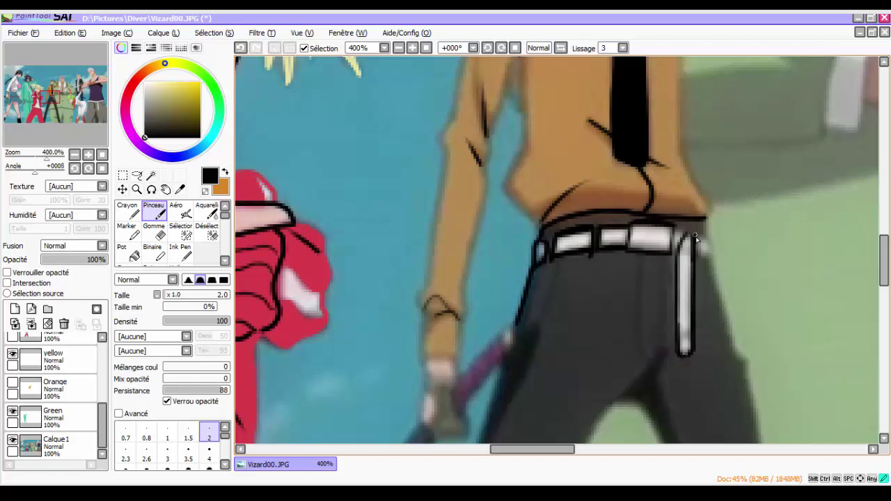
Step: Trace the outer edge of the trouser leg on the belt strap's side in black, from the belt down to the cuff
left_click_drag(556, 450, 580, 453)
left_click_drag(557, 265, 602, 404)
scroll(603, 404, "down", 3)
left_click(561, 48)
left_click_drag(518, 80, 452, 396)
scroll(451, 396, "down", 5)
left_click_drag(459, 113, 445, 184)
left_click_drag(454, 148, 398, 374)
scroll(397, 374, "down", 4)
left_click_drag(403, 191, 390, 249)
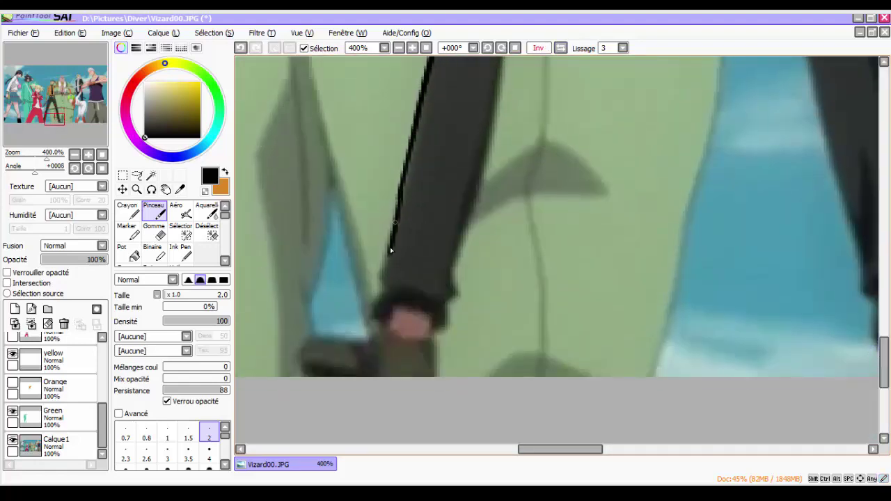
key("ctrl+z")
left_click_drag(401, 194, 383, 270)
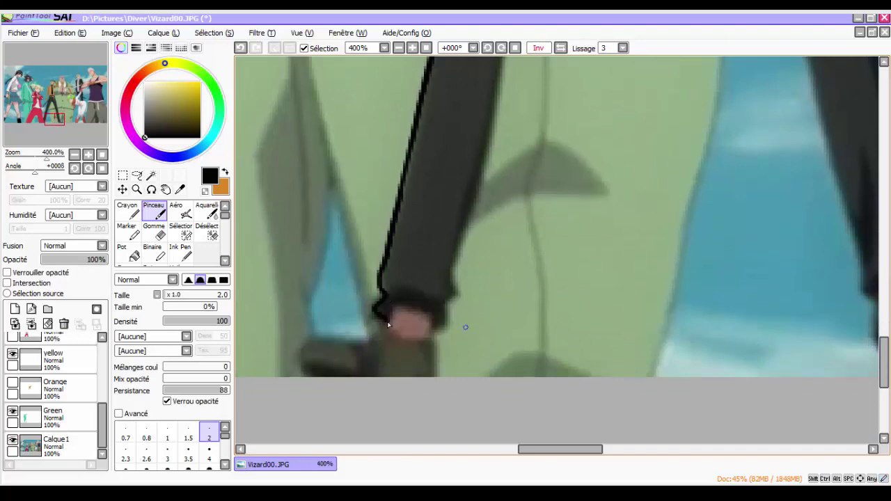
Step: Trace the inner edge of the same trouser leg in black, from the crotch down to the cuff
scroll(389, 325, "up", 6)
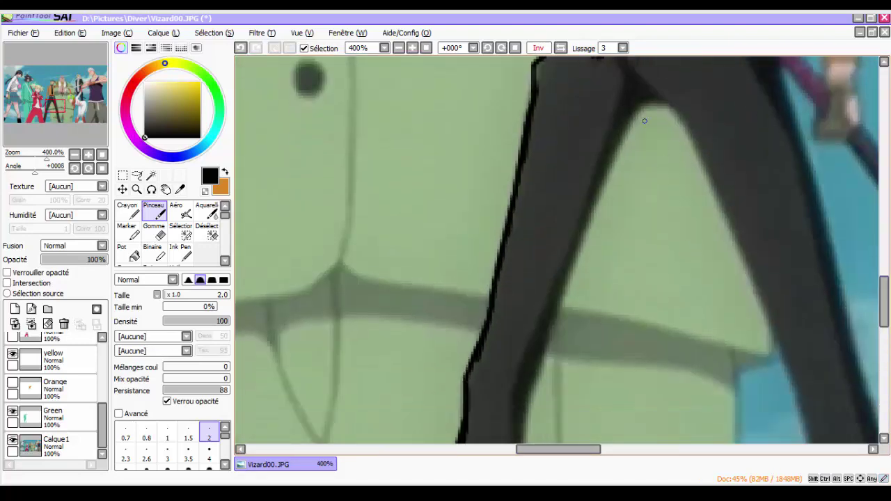
mouse_move(658, 103)
left_mouse_down()
mouse_move(559, 307)
mouse_move(540, 370)
left_mouse_up()
key("ctrl+z")
left_click_drag(622, 157, 523, 424)
scroll(876, 354, "down", 3)
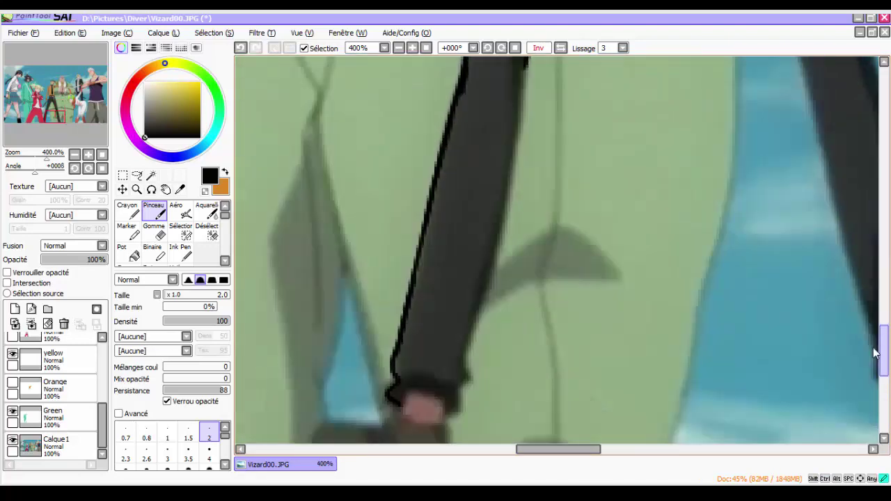
scroll(876, 353, "up", 1)
left_click_drag(525, 111, 467, 438)
scroll(884, 367, "down", 3)
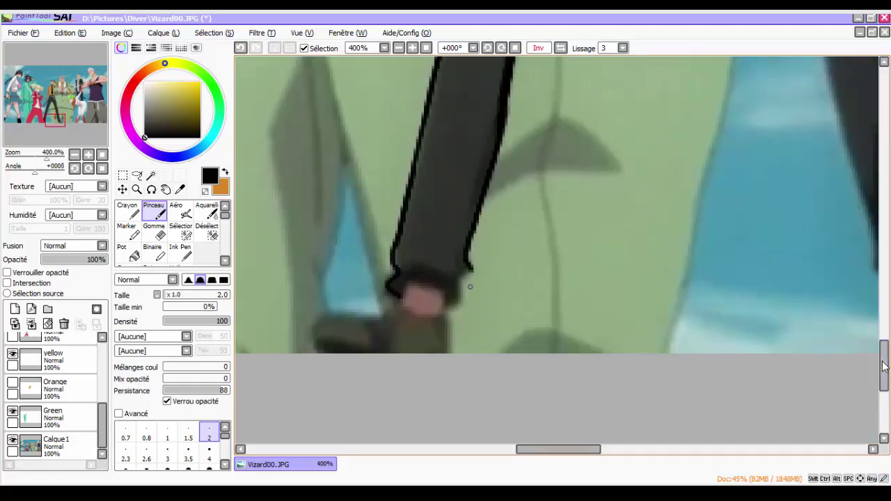
Step: Trace the trouser cuff, bare ankle and shoe of that leg in black, down to the picture's lower edge
left_click_drag(472, 268, 449, 308)
mouse_move(400, 283)
left_mouse_down()
mouse_move(448, 301)
mouse_move(323, 324)
left_mouse_up()
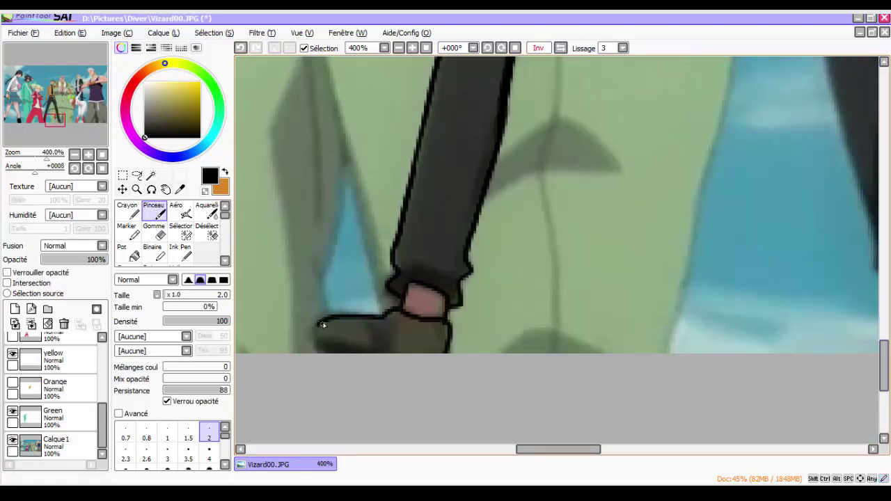
key("ctrl+z")
key("ctrl+z")
key("ctrl+minus")
key("h")
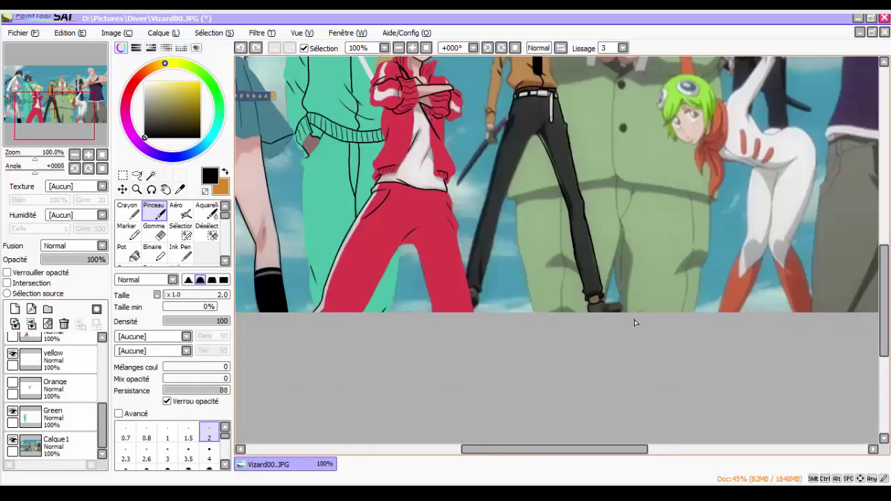
scroll(640, 306, "up", 3)
mouse_move(610, 315)
left_mouse_down()
mouse_move(607, 304)
mouse_move(513, 287)
left_mouse_up()
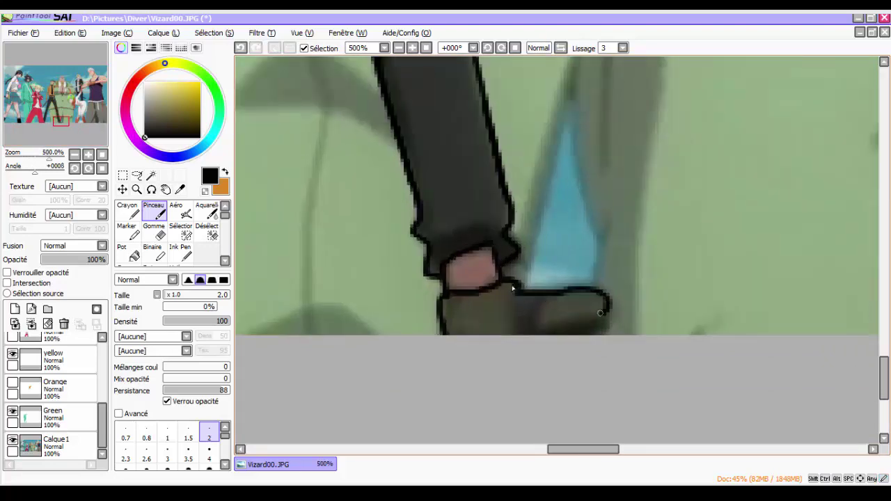
key("ctrl+z")
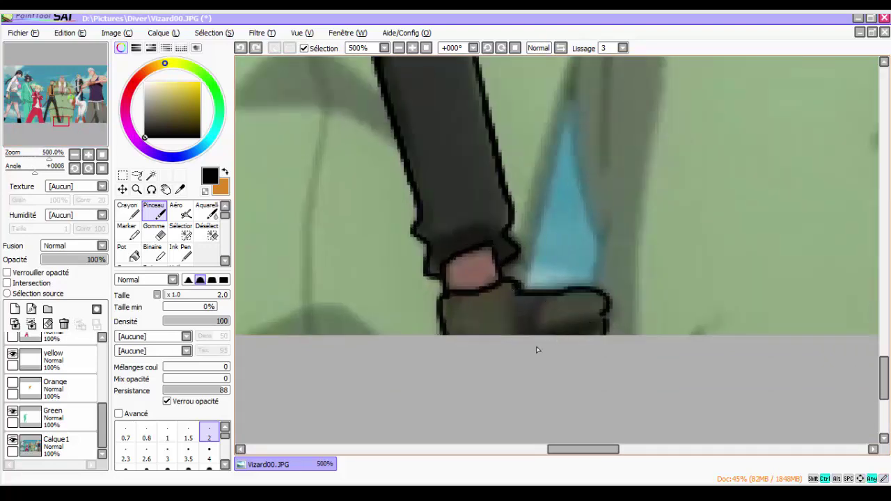
left_click_drag(605, 315, 557, 328)
key("ctrl+z")
key("ctrl+z")
Step: Trace the inner edge of the other trouser leg in black, from the crotch down past the knee
scroll(606, 327, "down", 5)
scroll(487, 222, "up", 4)
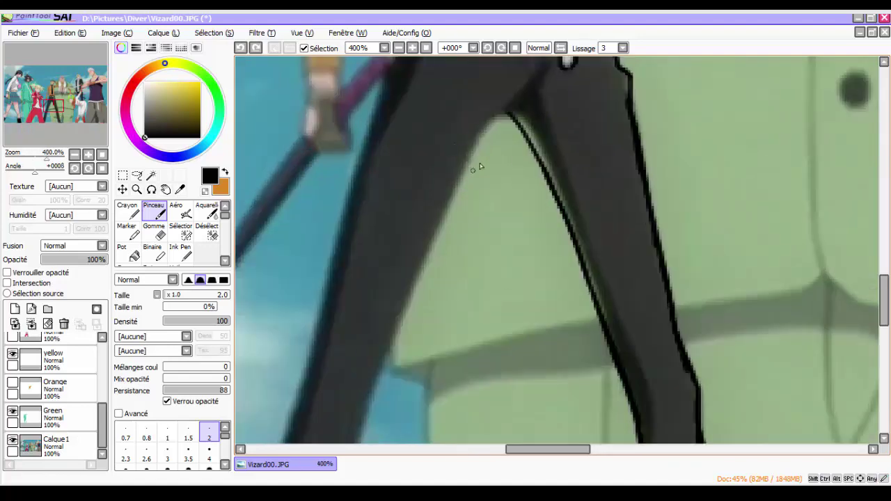
mouse_move(505, 115)
left_mouse_down()
mouse_move(470, 147)
mouse_move(364, 425)
left_mouse_up()
left_click_drag(886, 273, 886, 307)
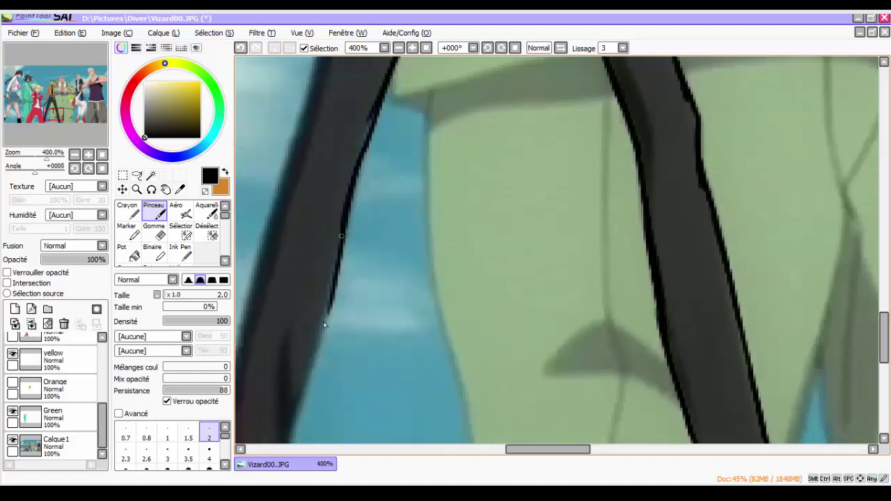
Step: Ink the hem and outer edge of the orange-shirted character's trouser leg in black with the size 2 brush
left_click_drag(885, 341, 885, 359)
left_click_drag(558, 450, 536, 464)
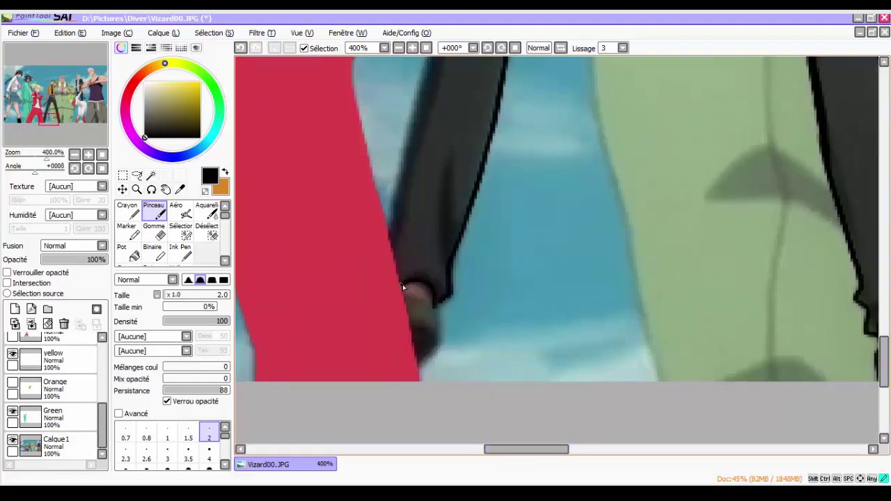
left_click_drag(884, 358, 885, 287)
left_click_drag(557, 123, 478, 429)
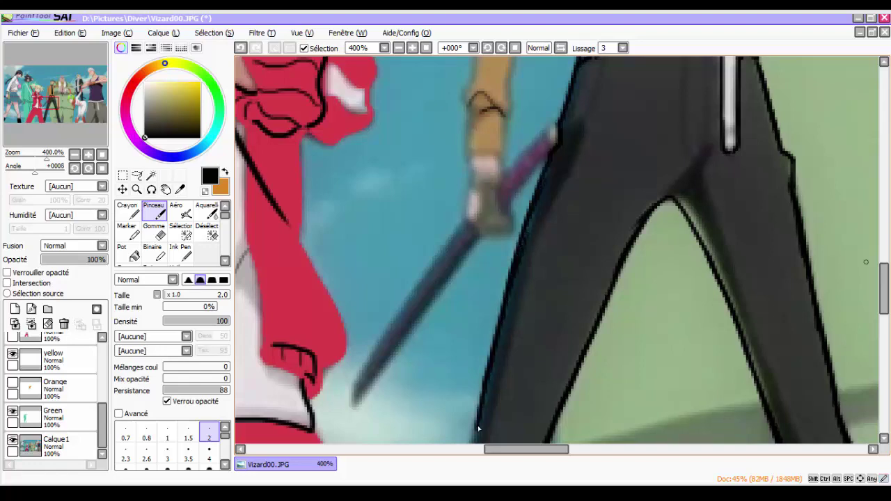
scroll(478, 429, "down", 5)
left_click_drag(480, 62, 389, 411)
Step: Ink the outlines of the orange-shirted character's two shoes in black below the trouser hems
left_click_drag(885, 320, 884, 347)
mouse_move(389, 229)
left_mouse_down()
mouse_move(401, 277)
mouse_move(439, 337)
left_mouse_up()
key("ctrl+z")
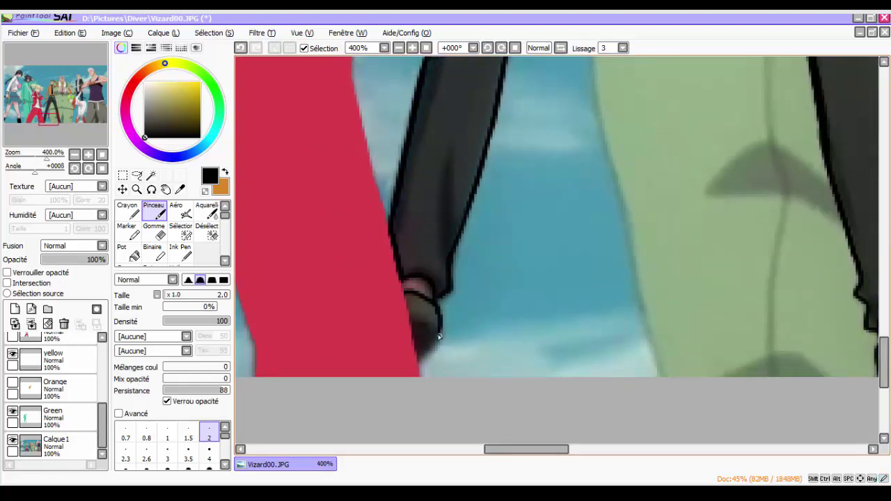
scroll(487, 328, "right", 3)
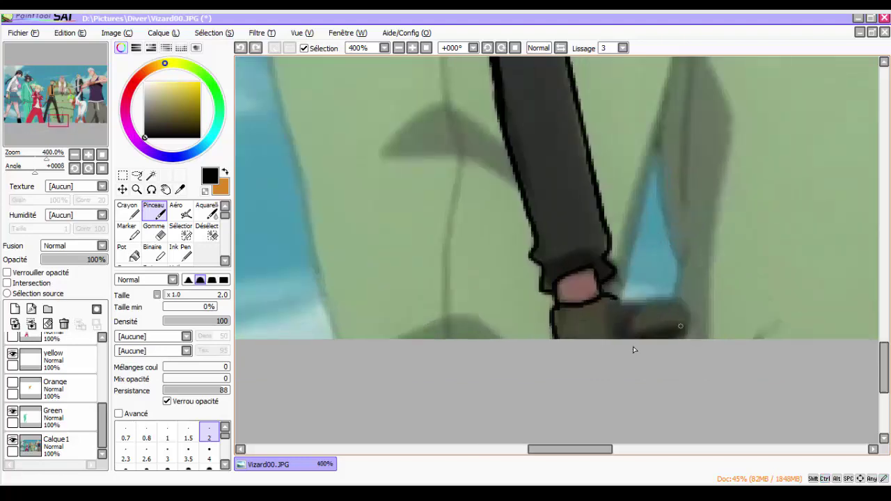
mouse_move(680, 326)
left_mouse_down()
mouse_move(688, 338)
mouse_move(632, 306)
left_mouse_up()
key("ctrl+minus")
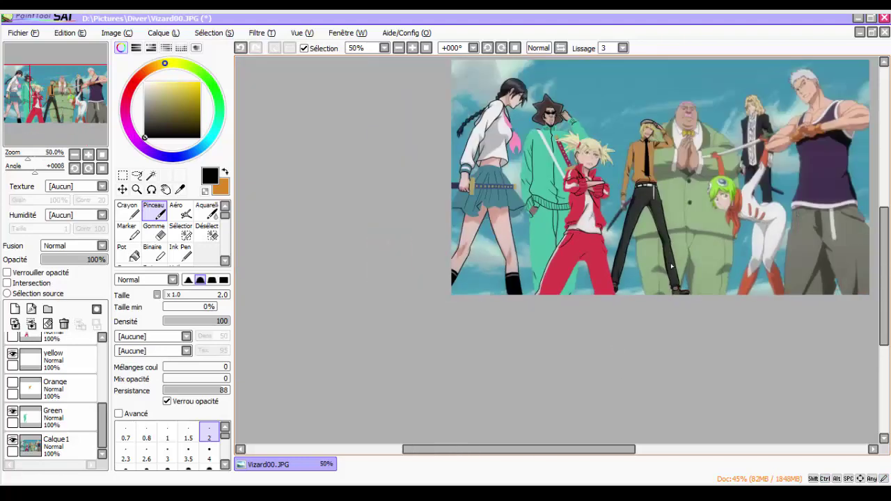
Step: Hide the Calque1 reference layer and fill the outlined trousers with black on the Line layer
key("ctrl+plus")
left_click(12, 440)
key("g")
scroll(48, 390, "up", 5)
left_click(52, 347)
left_click(600, 202)
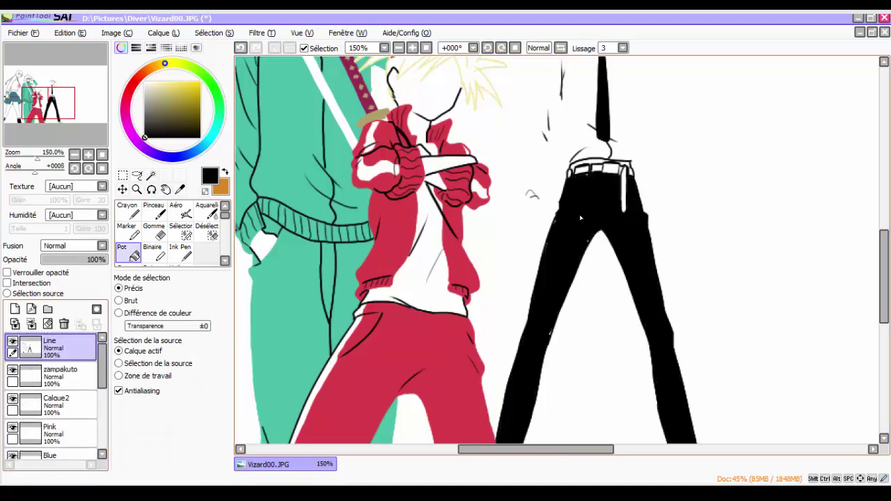
Step: Fill the remaining gaps in the belt and along the edges of the trousers with black
key("ctrl+plus")
key("ctrl+plus")
key("ctrl+plus")
key("ctrl+plus")
left_click_drag(519, 450, 542, 457)
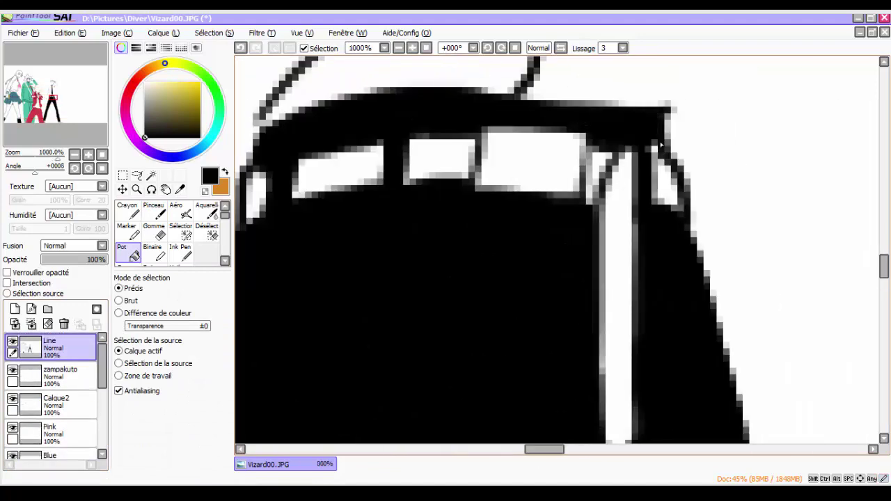
key("ctrl+minus")
key("ctrl+minus")
key("ctrl+minus")
key("ctrl+plus")
key("ctrl+plus")
key("ctrl+plus")
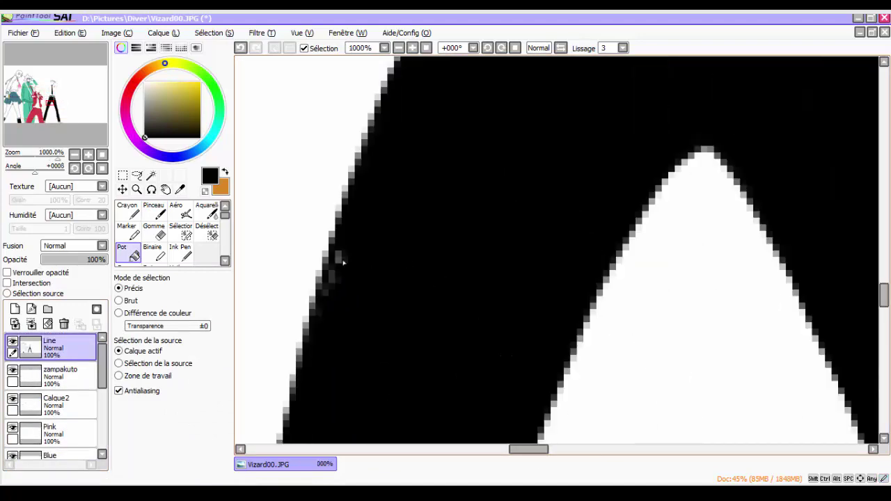
key("ctrl+minus")
key("ctrl+minus")
key("ctrl+minus")
key("ctrl+plus")
key("ctrl+plus")
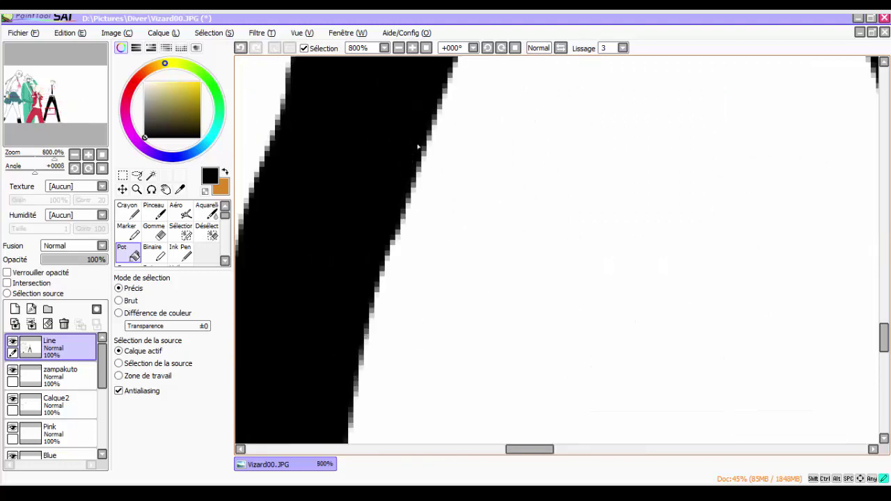
key("ctrl+minus")
key("ctrl+minus")
key("ctrl+minus")
key("ctrl+minus")
key("ctrl+minus")
key("ctrl+minus")
key("ctrl+minus")
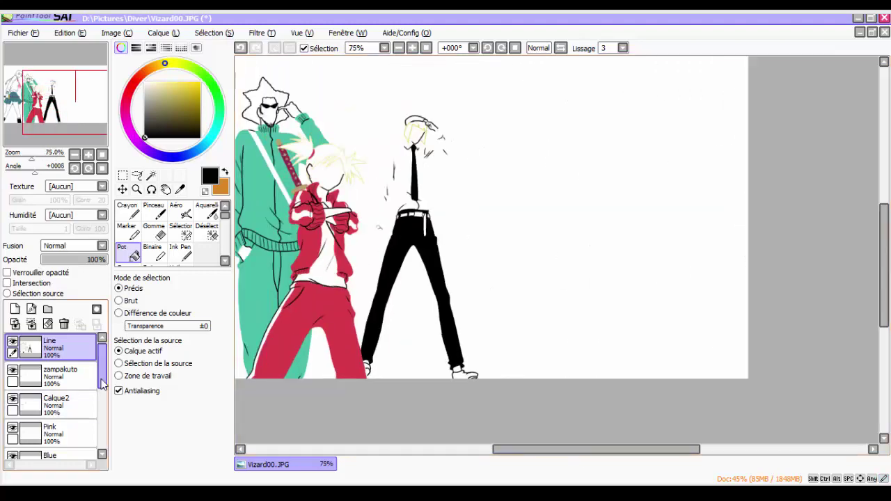
Step: Make the Orange layer and the Calque1 reference layer visible again
scroll(101, 383, "down", 3)
left_click(13, 383)
left_click(13, 440)
key("ctrl+plus")
key("ctrl+plus")
key("ctrl+minus")
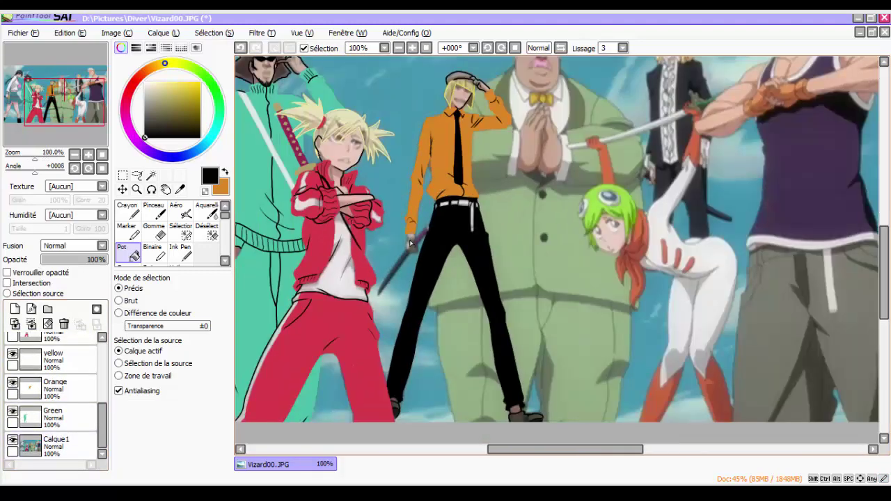
key("ctrl+plus")
key("ctrl+plus")
key("ctrl+plus")
Step: Select the zampakuto layer and sample the tan colour from the guard of the red-clad character's sword
scroll(56, 390, "up", 3)
left_click(59, 373)
key("x")
key("ctrl+minus")
key("ctrl+minus")
left_click_drag(597, 449, 542, 449)
key("alt")
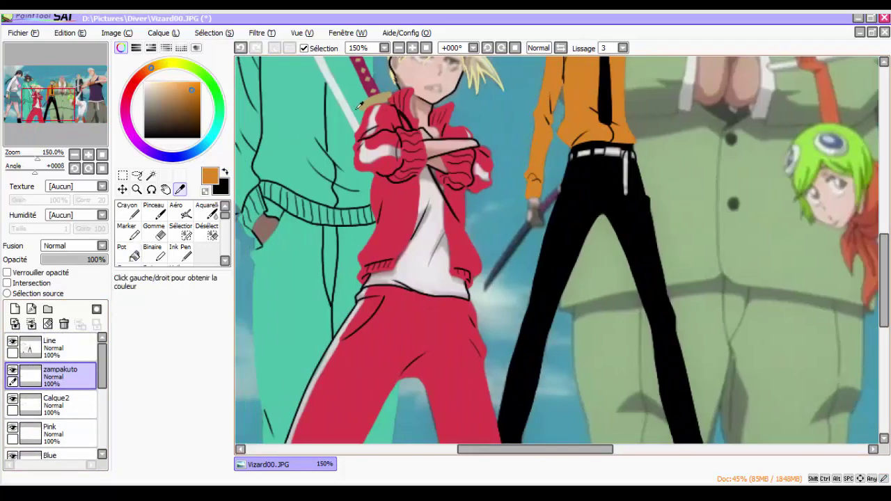
left_click(361, 103)
Step: Add a vector layer above zampakuto and trace the second sword's guard as a closed tan outline, size 2
key("ctrl+plus")
key("ctrl+plus")
key("ctrl+plus")
key("ctrl+plus")
left_click(31, 309)
left_click(153, 252)
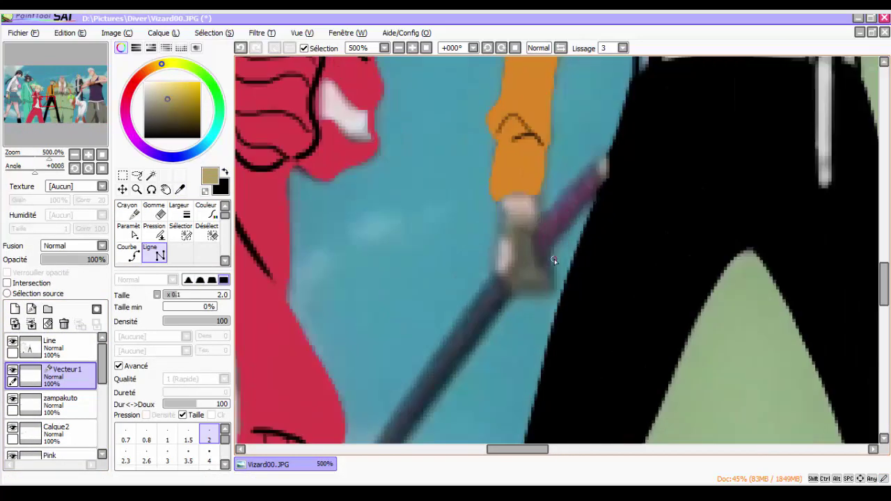
key("ctrl+plus")
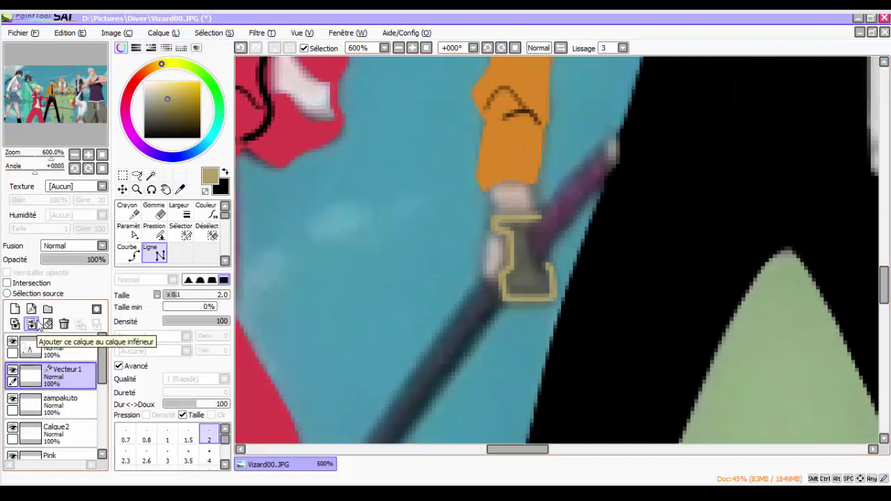
left_click(126, 209)
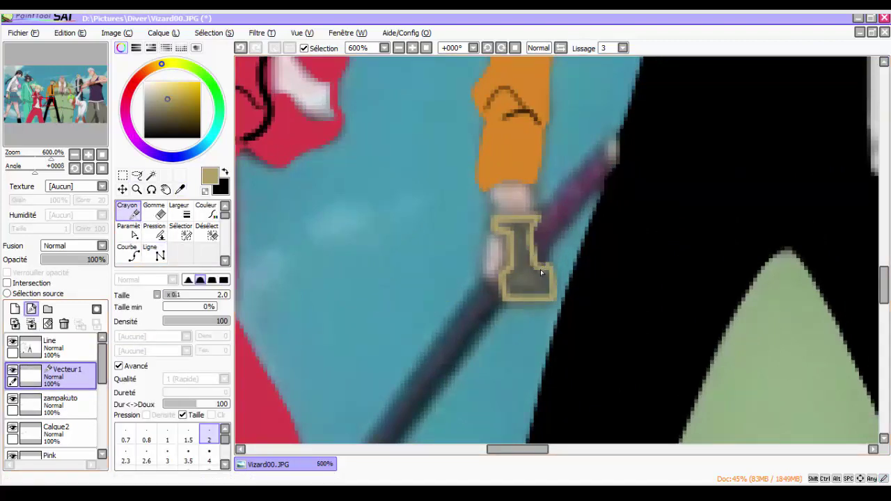
Step: Merge the guard outline down into the zampakuto layer and fill the guard with tan
key("ctrl+e")
left_click(134, 256)
left_click(526, 279)
Step: Paint the sword's pommel and handle studs in tan on zampakuto, and add a new layer beneath it
left_click(154, 211)
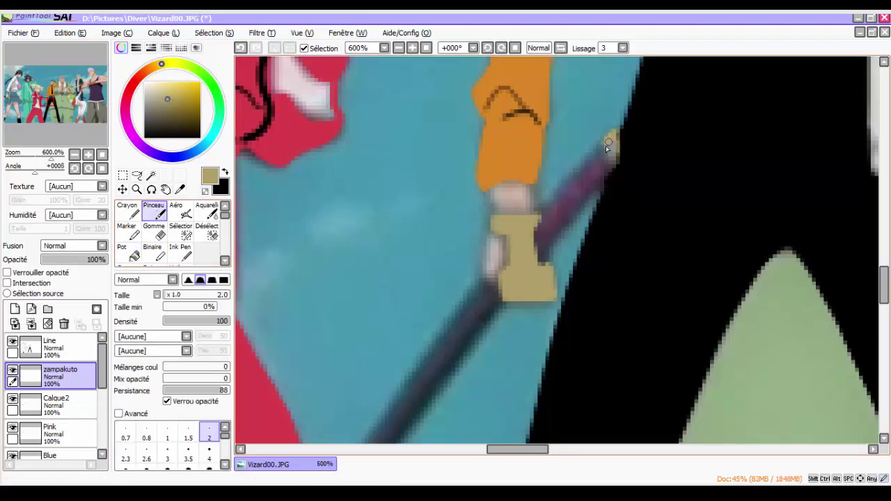
key("e")
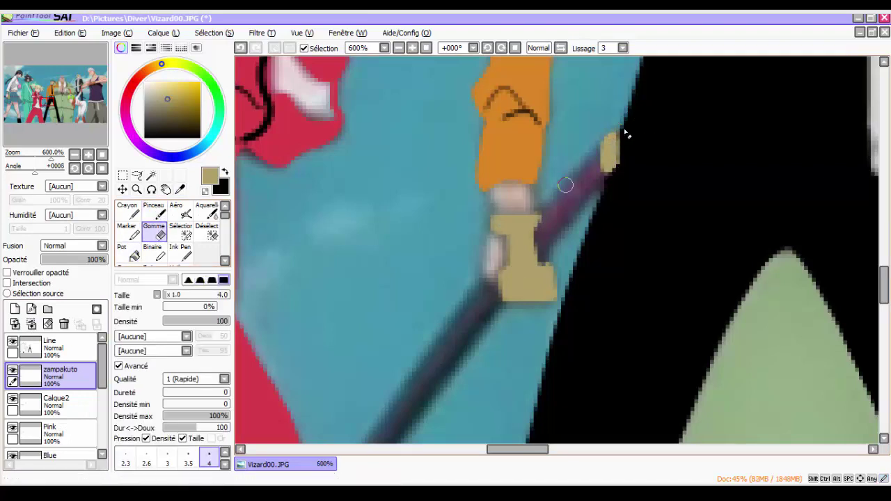
left_click(155, 212)
left_click_drag(543, 227, 594, 169)
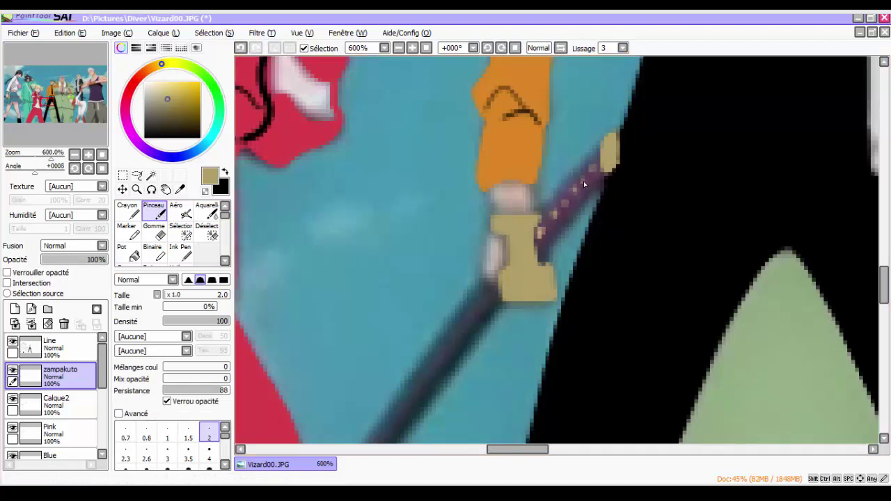
left_click(56, 404)
left_click(15, 308)
Step: Hide the zampakuto layer and sample the purple of the sword's handle from the reference image
left_click(179, 189)
left_click(568, 202)
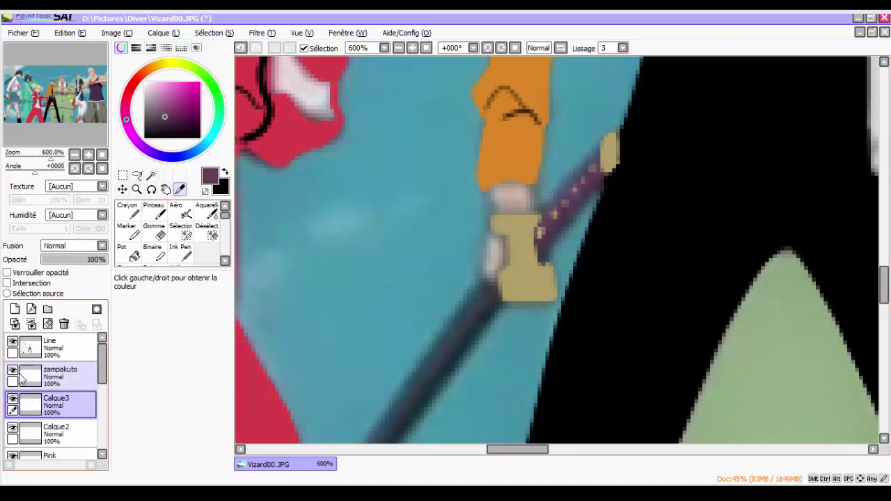
left_click(13, 371)
scroll(559, 209, "up", 4)
key("ctrl+minus")
left_click(154, 209)
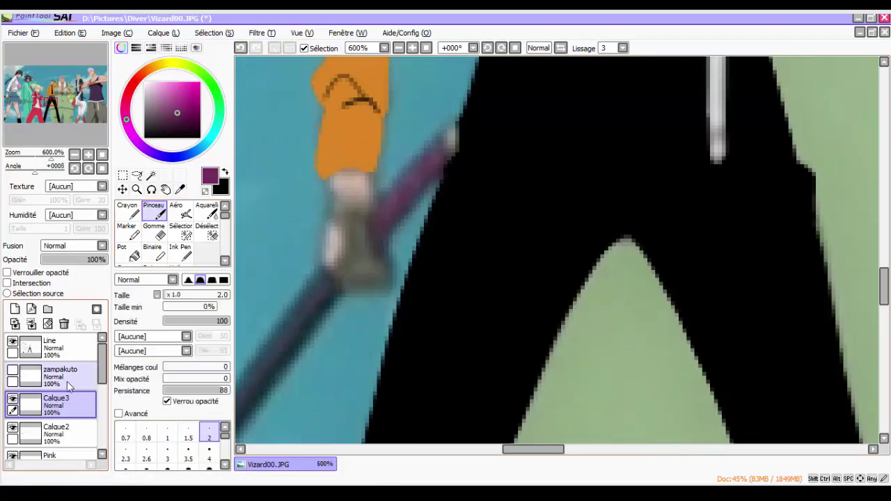
Step: Show zampakuto again, add a new layer above it and try painting the handle's edges purple
left_click(13, 371)
left_click(32, 376)
left_click(15, 310)
scroll(433, 146, "up", 1)
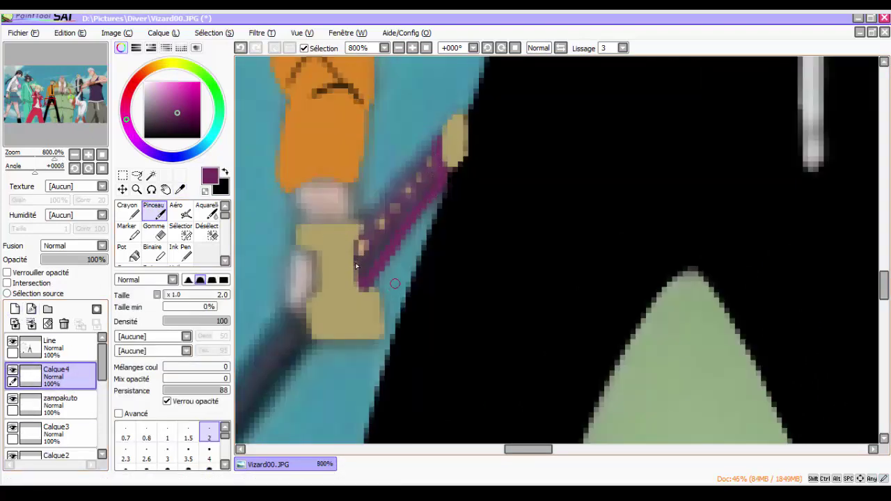
Step: Undo the handle, pommel and guard painting back to the guard's tan outline on the Vecteur1 layer
key("ctrl+z")
key("ctrl+z")
key("ctrl+z")
key("ctrl+z")
key("ctrl+z")
key("ctrl+z")
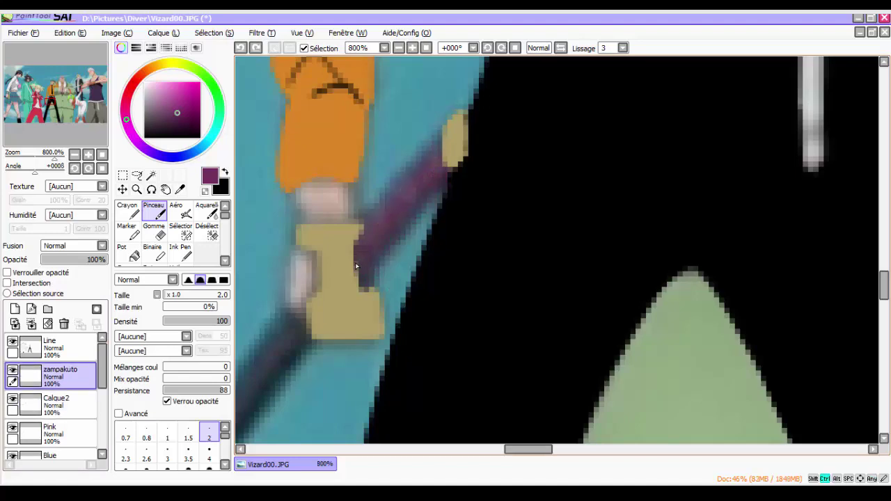
key("ctrl+z")
key("ctrl+z")
key("ctrl+shift+n")
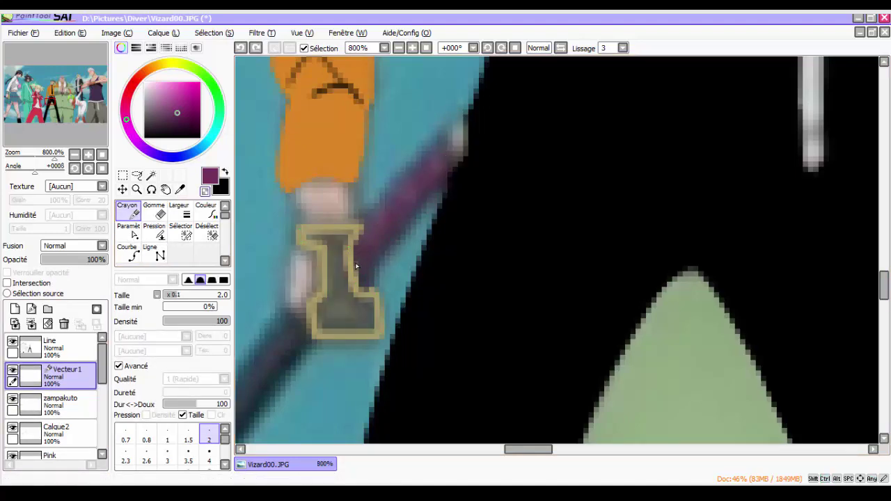
Step: Sample the guard's tan and draw the pommel's outline and the handle studs on the Vecteur1 layer
scroll(355, 262, "down", 5)
key("x")
left_click(180, 189)
left_click(423, 254)
scroll(420, 244, "up", 4)
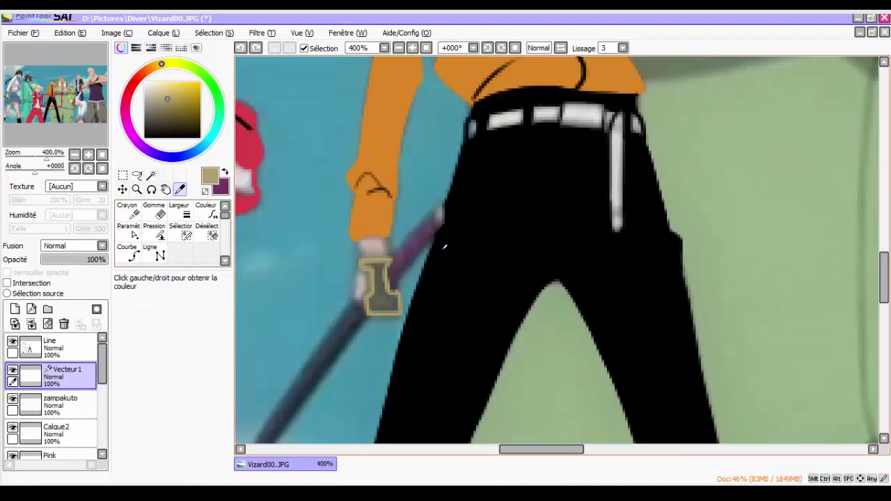
key("n")
mouse_move(444, 202)
left_mouse_down()
mouse_move(465, 213)
mouse_move(423, 237)
left_mouse_up()
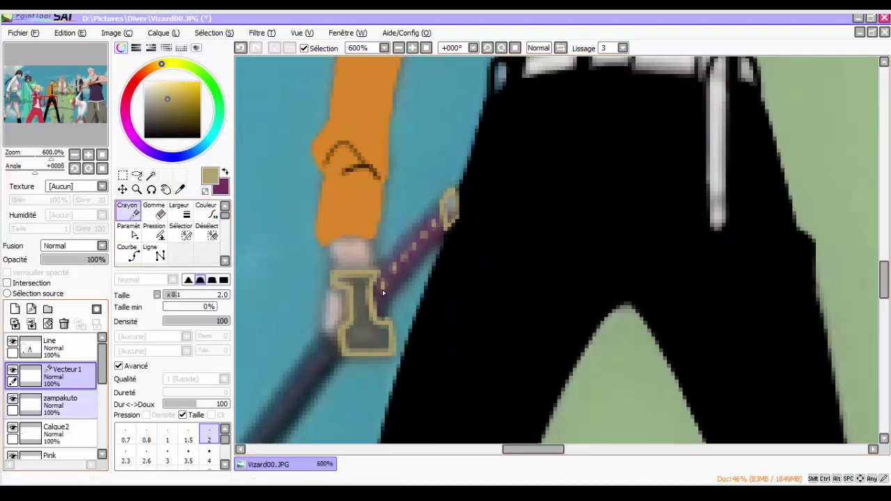
Step: Merge the vector layer into zampakuto and fill the sword's guard and pommel with tan
key("w")
left_click(362, 332)
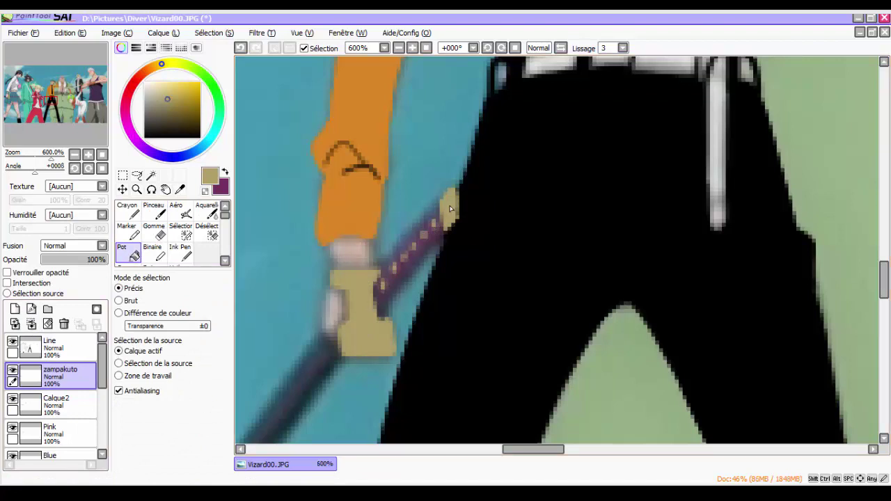
Step: Paint the sword's handle purple on the Calque2 layer with the size 2 brush
left_click(55, 404)
left_click(225, 172)
key("b")
left_click_drag(440, 207, 401, 241)
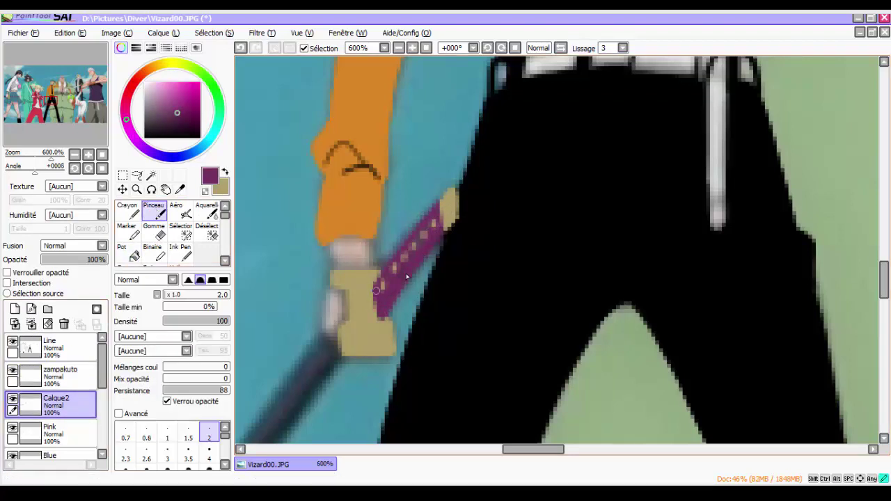
Step: Add a vector layer above zampakuto and sample the dark blue of the sword's sheath
key("minus")
key("minus")
key("minus")
key("minus")
key("minus")
key("minus")
key("minus")
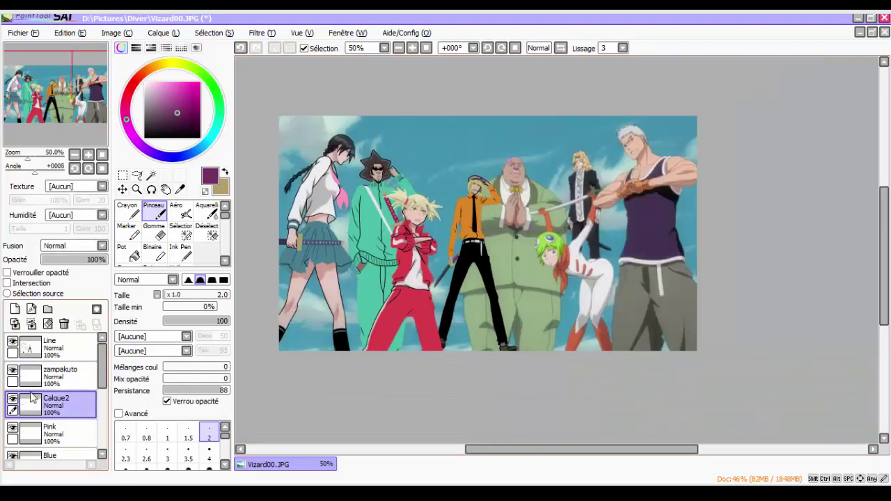
left_click(30, 376)
left_click(32, 309)
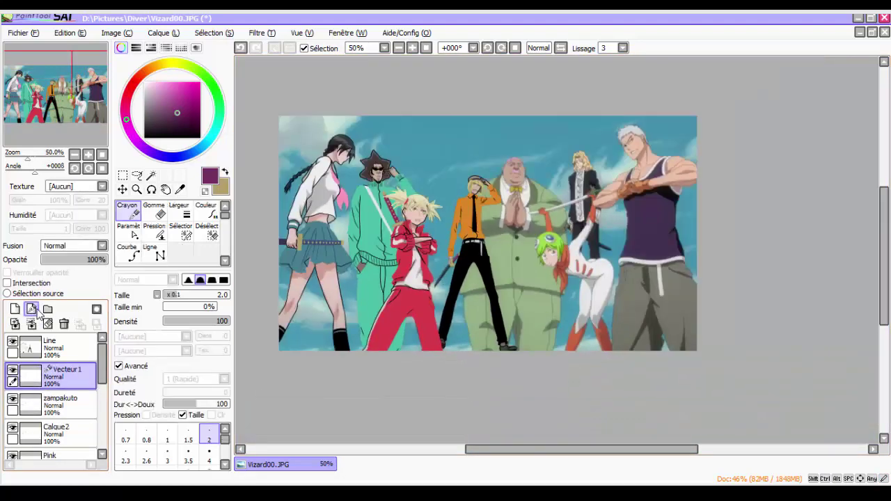
key("plus")
key("plus")
key("plus")
key("plus")
key("plus")
key("plus")
key("alt")
left_click(394, 269)
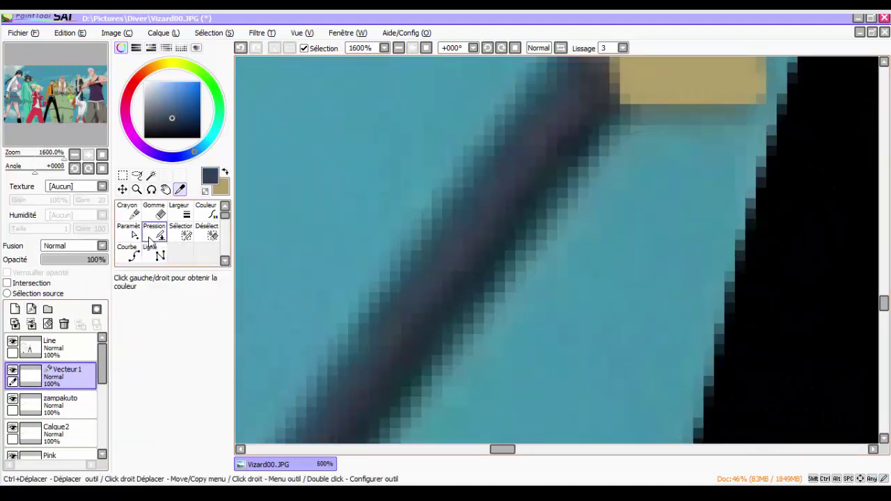
Step: Trace the edges of the sword's sheath in dark blue on the Vecteur1 layer
left_click(160, 255)
left_click(129, 211)
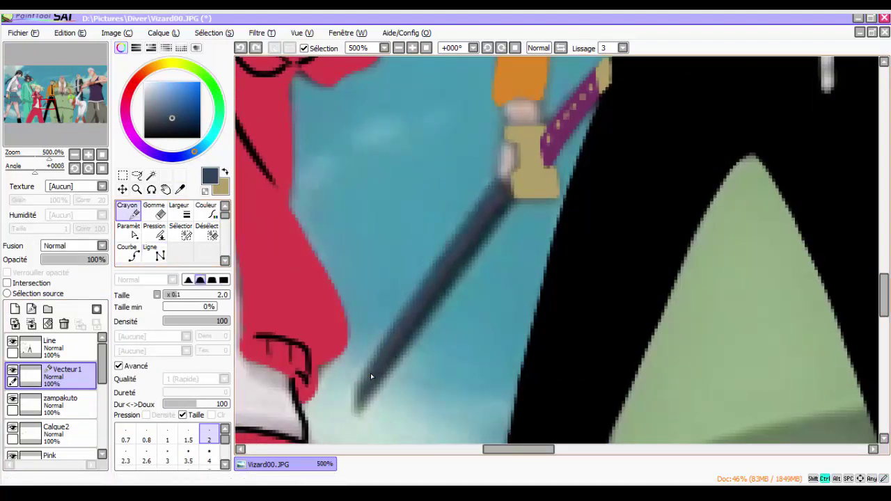
mouse_move(370, 373)
left_mouse_down()
mouse_move(471, 212)
mouse_move(498, 190)
mouse_move(390, 362)
left_mouse_up()
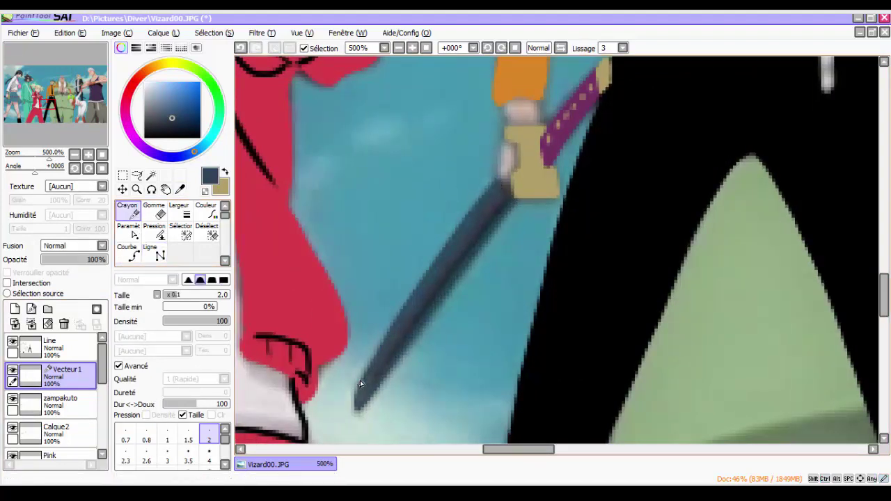
Step: Ink the wrist, the hand and the cuff fold above the sword in black on the Line layer
left_click(56, 347)
left_click(224, 172)
left_click(145, 137)
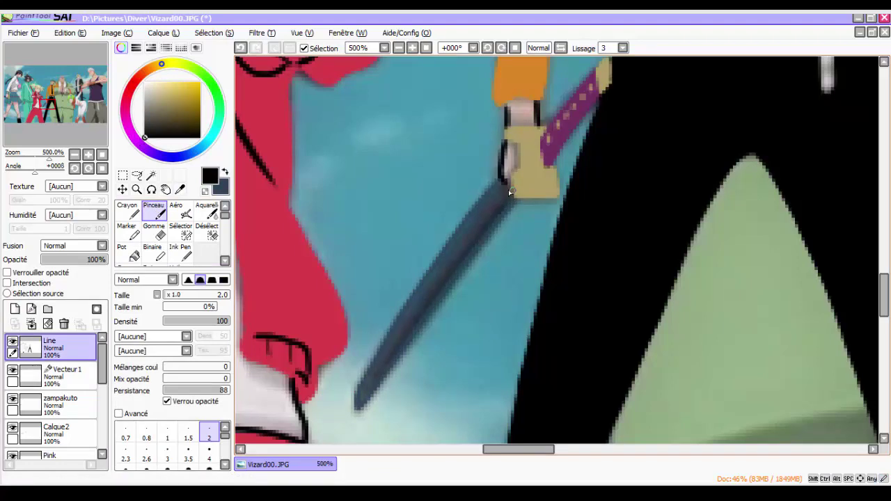
scroll(532, 113, "up", 2)
left_click_drag(499, 111, 550, 118)
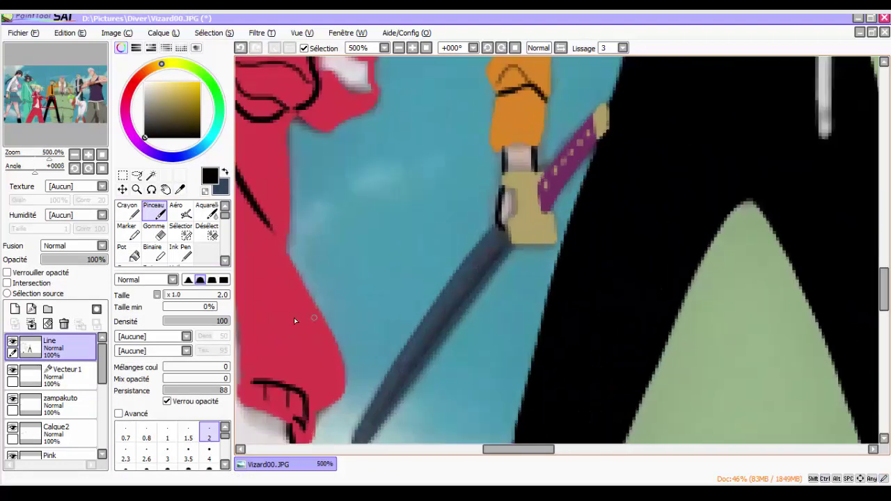
Step: Merge the Vecteur1 layer down into zampakuto and fill the traced sword sheath with dark blue
left_click(77, 371)
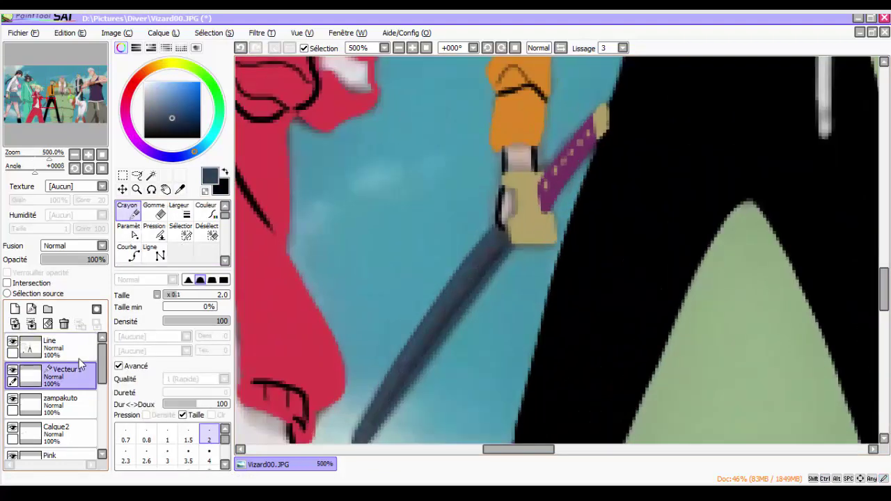
left_click(31, 325)
scroll(530, 241, "up", 2)
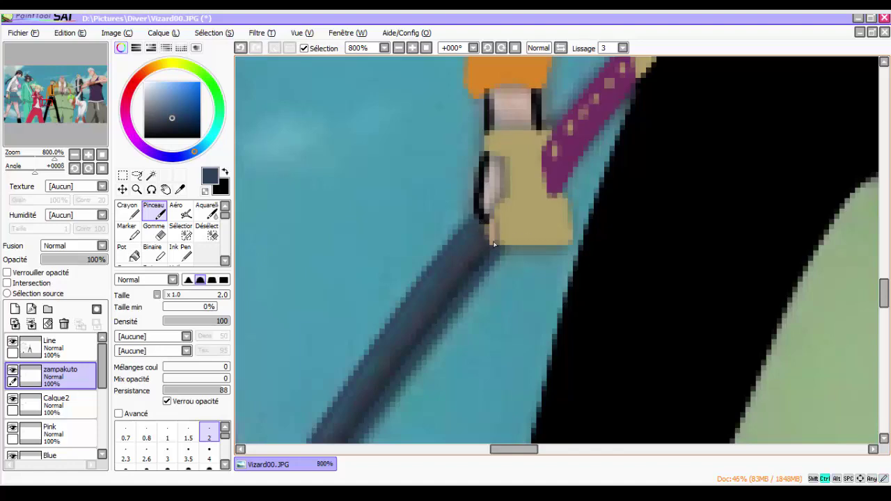
left_click_drag(494, 243, 491, 235)
key("g")
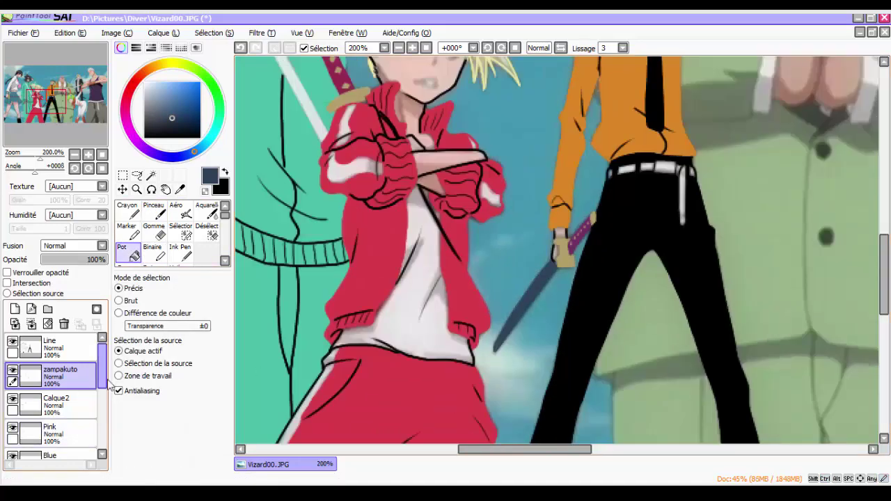
Step: Check the artwork without the Calque1 reference picture, and show the reference again
scroll(460, 355, "down", 7)
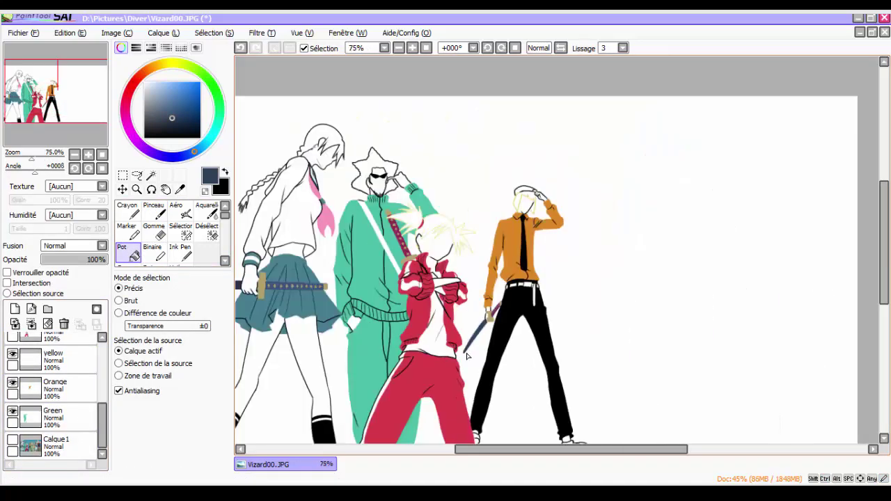
left_click(13, 440)
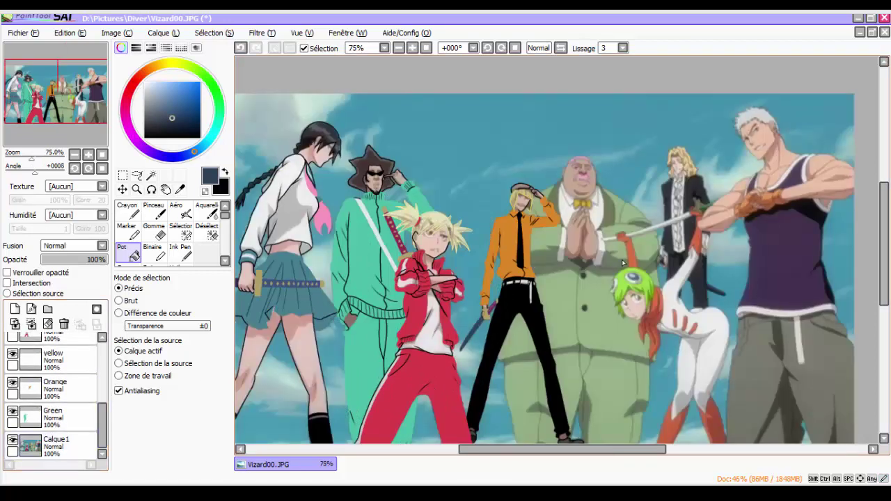
left_click(674, 449)
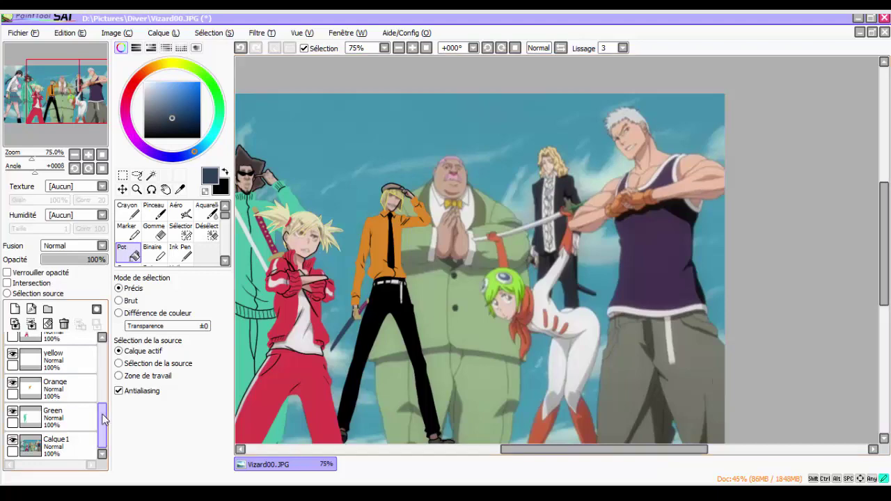
Step: Ink the white-haired man's face contour, chin and jaw in black on the Line layer with the size 2 brush
left_click_drag(102, 425, 102, 352)
left_click(223, 172)
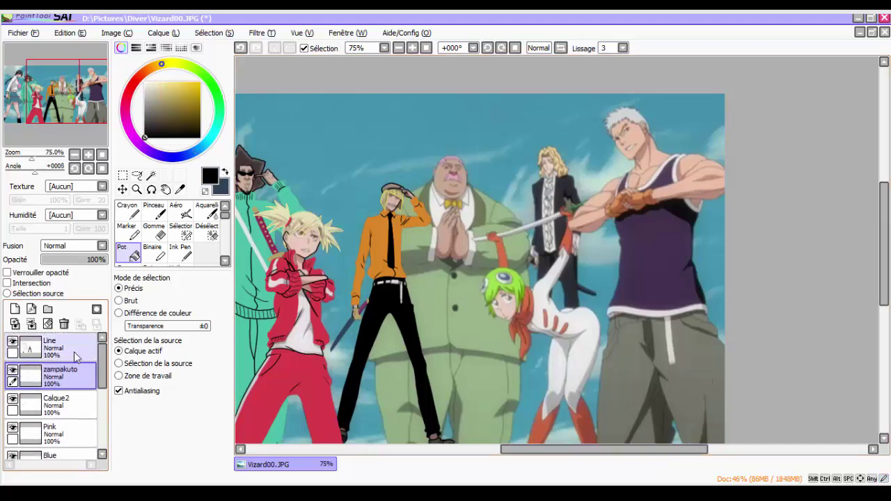
left_click(154, 209)
scroll(674, 119, "up", 4)
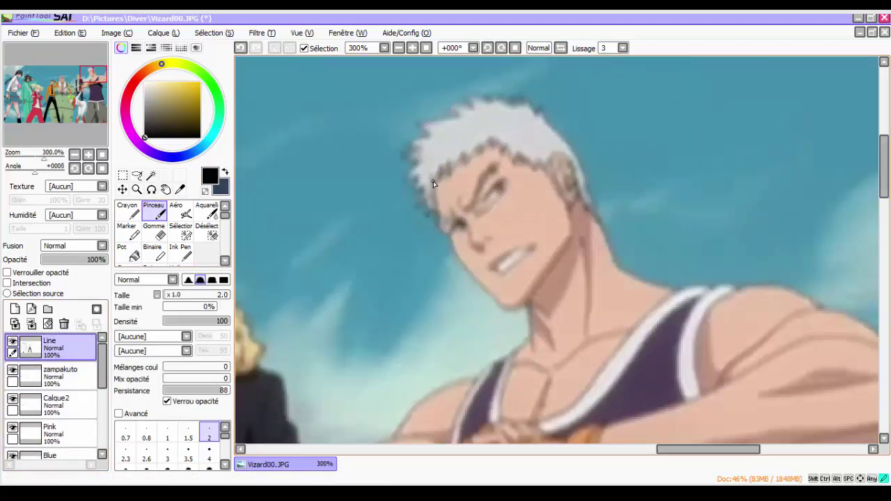
mouse_move(451, 239)
left_mouse_down()
mouse_move(508, 310)
mouse_move(565, 251)
left_mouse_up()
key("ctrl+z")
left_click_drag(512, 308, 557, 252)
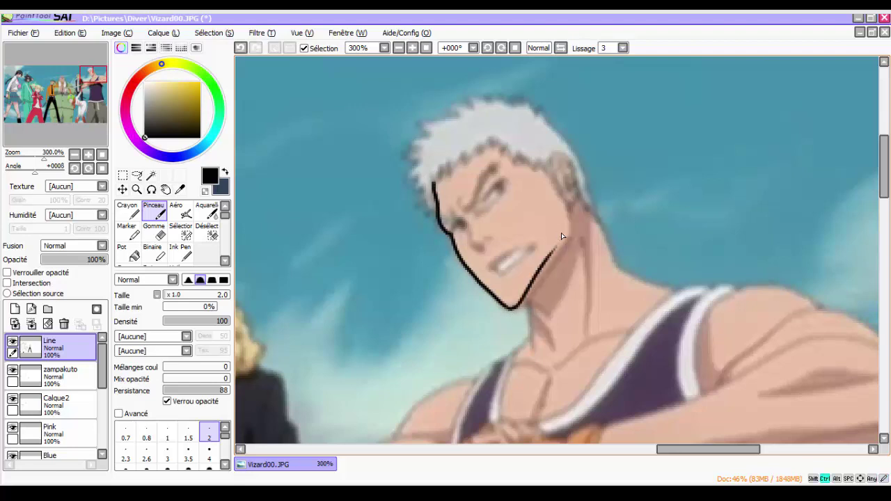
Step: Ink the white-haired man's jagged hairline, ear, nape and the spiky outer contour of his hair
left_click_drag(490, 139, 446, 179)
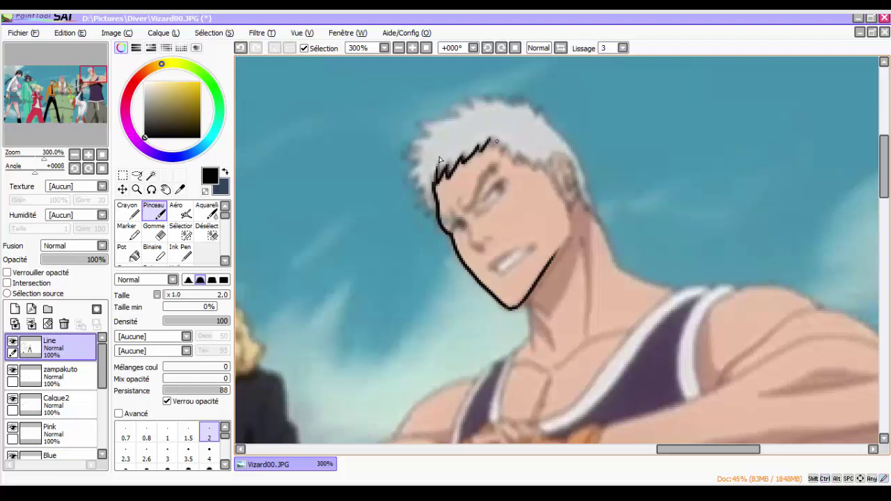
left_click_drag(550, 169, 580, 195)
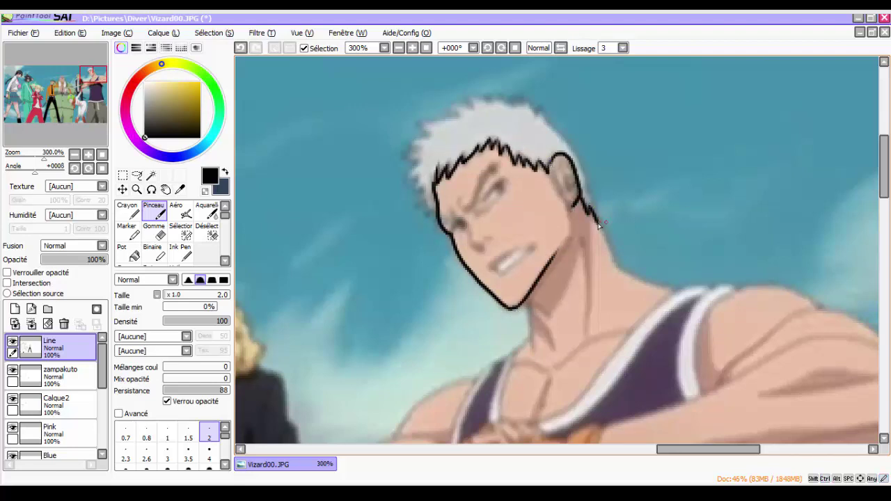
mouse_move(599, 225)
left_mouse_down()
mouse_move(619, 269)
mouse_move(674, 293)
left_mouse_up()
mouse_move(434, 205)
left_mouse_down()
mouse_move(422, 191)
mouse_move(438, 136)
left_mouse_up()
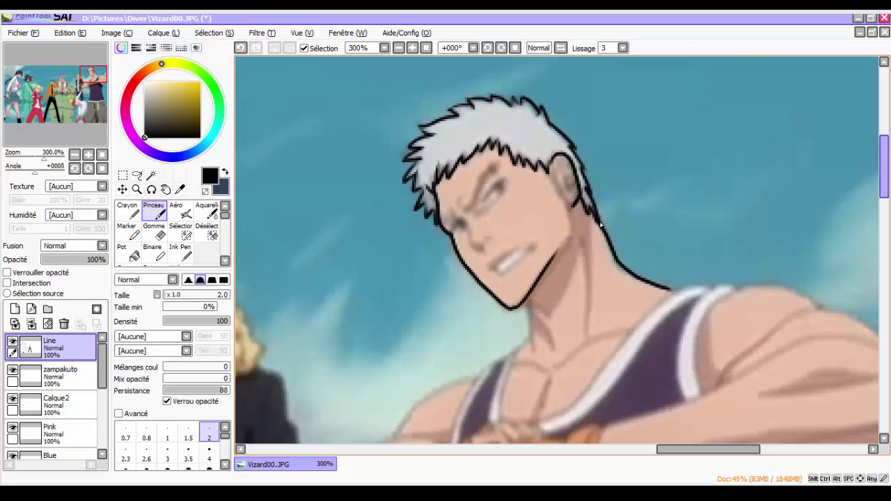
Step: Ink the front of the man's neck and the strap and neckline edges of his tank top
scroll(574, 92, "down", 3)
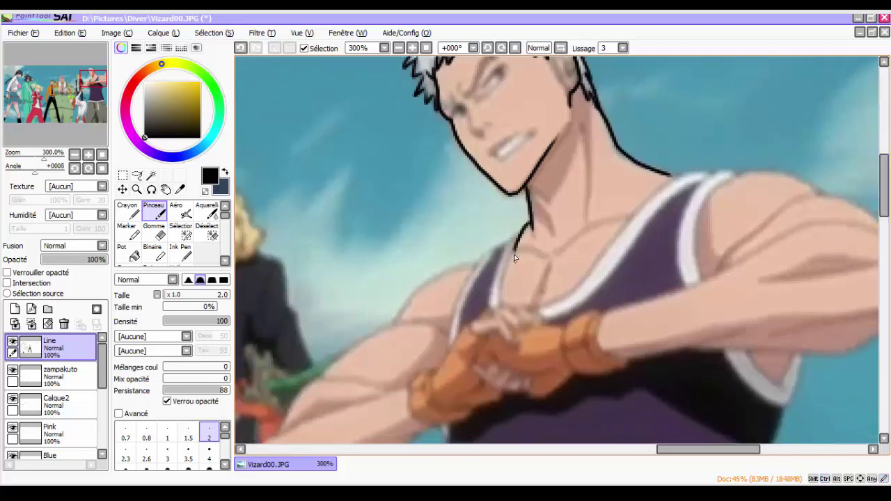
left_click_drag(518, 240, 500, 311)
left_click_drag(452, 336, 480, 262)
mouse_move(710, 172)
left_mouse_down()
mouse_move(632, 216)
mouse_move(542, 311)
left_mouse_up()
key("ctrl+z")
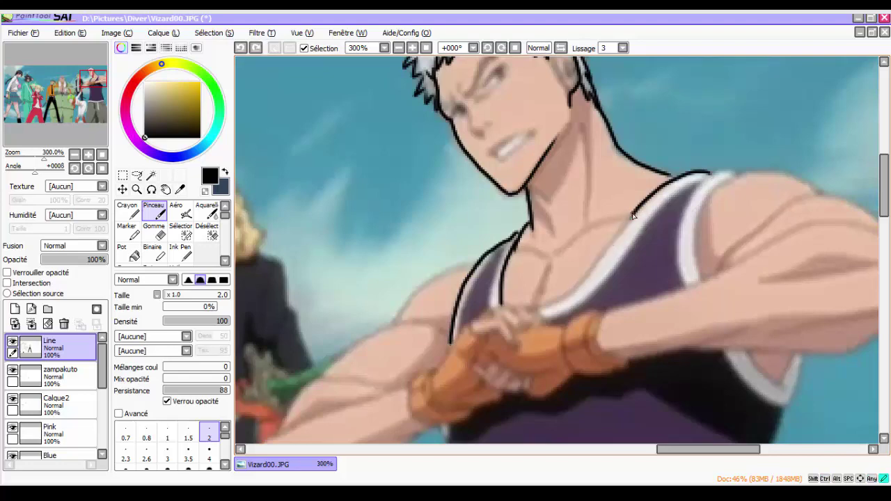
mouse_move(633, 216)
left_mouse_down()
mouse_move(568, 300)
mouse_move(576, 288)
mouse_move(542, 310)
left_mouse_up()
Step: Ink the shoulder, upper arm and upper forearm edge of the man's arm beside the blond, black-suited character
mouse_move(483, 259)
left_mouse_down()
mouse_move(422, 286)
mouse_move(387, 333)
left_mouse_up()
mouse_move(387, 333)
left_mouse_down()
mouse_move(515, 202)
mouse_move(394, 313)
left_mouse_up()
key("ctrl+z")
left_click_drag(445, 252, 519, 264)
key("ctrl+z")
mouse_move(406, 305)
left_mouse_down()
mouse_move(377, 321)
mouse_move(386, 350)
left_mouse_up()
left_click_drag(552, 300, 516, 318)
mouse_move(508, 334)
left_mouse_down()
mouse_move(404, 364)
mouse_move(486, 357)
mouse_move(402, 359)
left_mouse_up()
key("ctrl+z")
key("ctrl+z")
key("ctrl+z")
key("ctrl+z")
Step: Ink the underside of the same forearm with the canvas rotated 90°, and reset the rotation
left_click(501, 48)
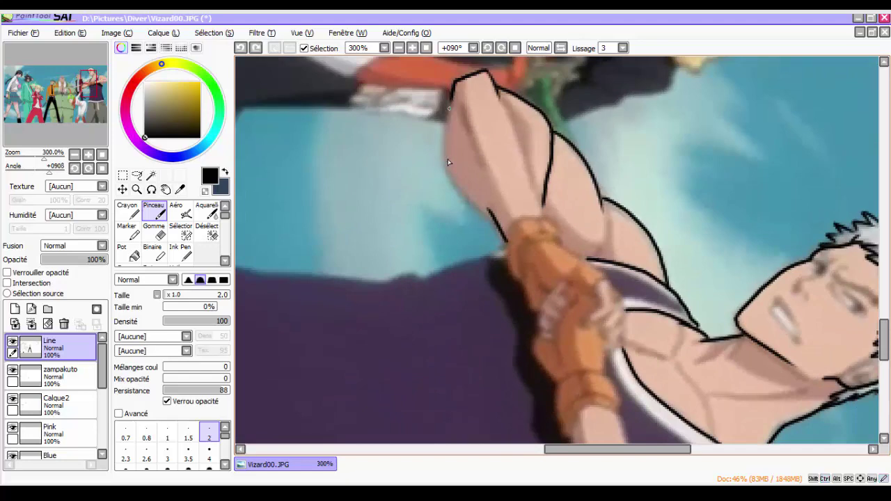
key("ctrl+z")
mouse_move(452, 83)
left_mouse_down()
mouse_move(460, 199)
mouse_move(496, 223)
left_mouse_up()
key("ctrl+z")
left_click_drag(453, 82, 499, 224)
key("ctrl+z")
key("ctrl+z")
key("Home")
Step: Flip the canvas view horizontally and ink the tank top's armhole edge at the other shoulder
left_click_drag(683, 450, 722, 470)
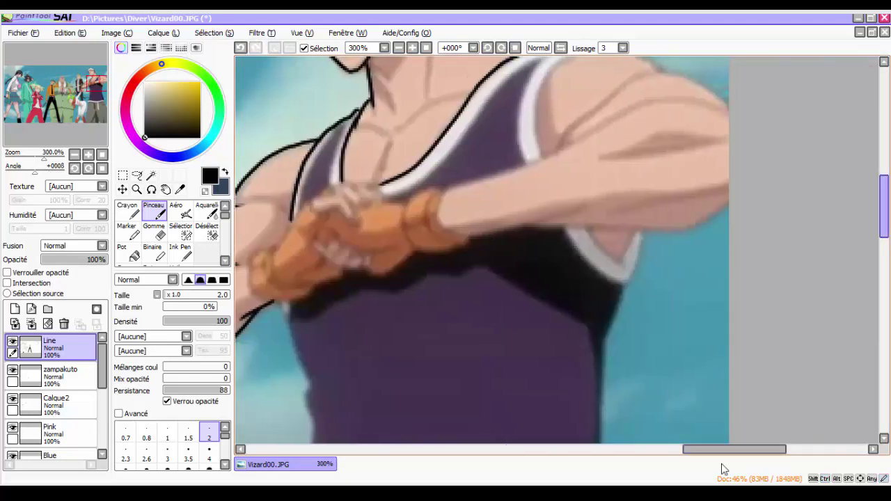
key("Insert")
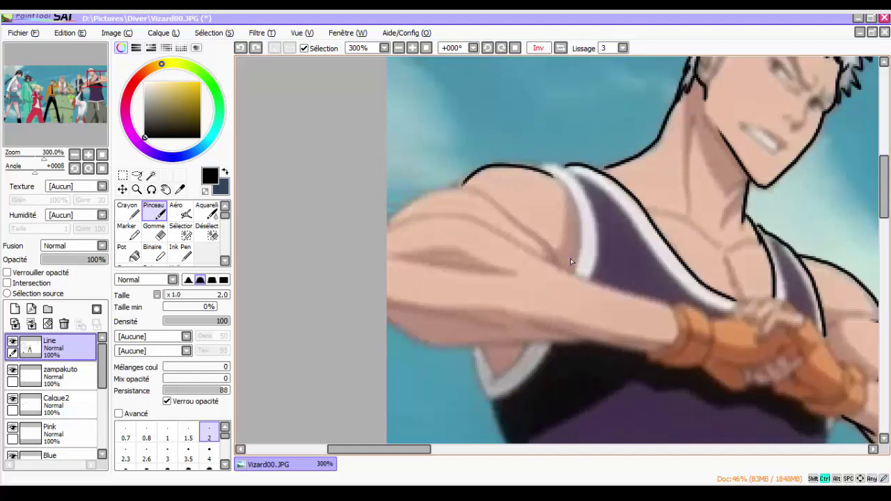
key("ctrl+z")
key("Insert")
left_click_drag(592, 161, 548, 264)
key("ctrl+z")
left_click_drag(543, 209, 551, 277)
Step: Ink the outer contour of that shoulder and upper arm down to the picture's edge, rotating the canvas to suit
left_click(560, 48)
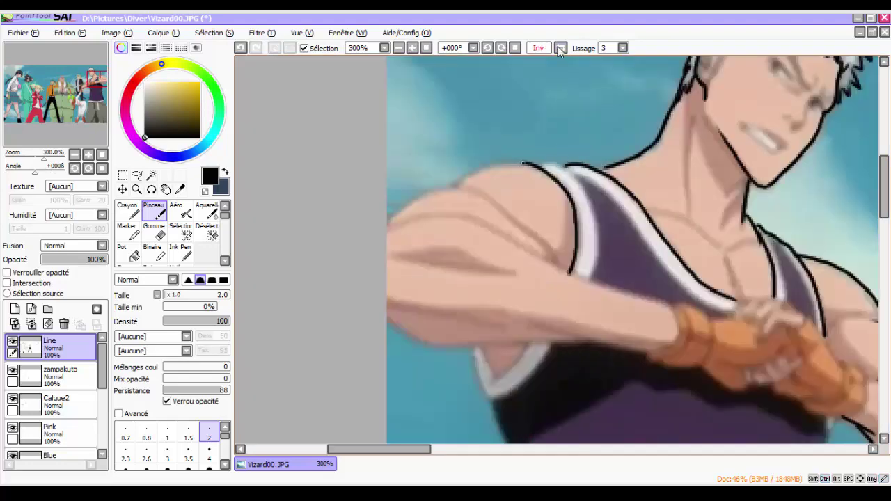
key("ctrl+z")
left_click_drag(526, 164, 394, 232)
key("ctrl+z")
mouse_move(480, 186)
left_mouse_down()
mouse_move(432, 198)
mouse_move(485, 56)
left_mouse_up()
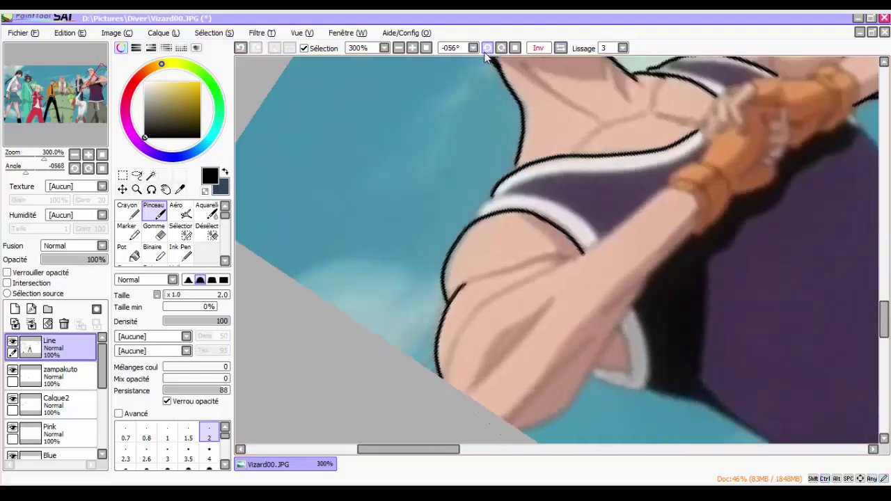
left_click(487, 48)
Step: Ink the upper and lower edges of the forearm between its glove and elbow
left_click_drag(657, 164, 484, 384)
key("ctrl+z")
left_click_drag(649, 166, 482, 349)
left_click_drag(690, 202, 557, 431)
key("ctrl+z")
key("e")
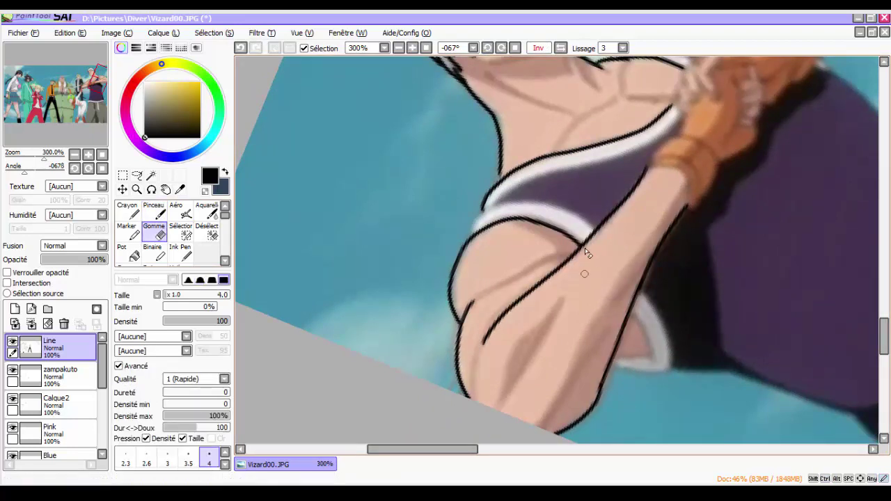
Step: Restore the unrotated, unflipped view and ink the tank top's armhole trim below the forearm
left_click(515, 48)
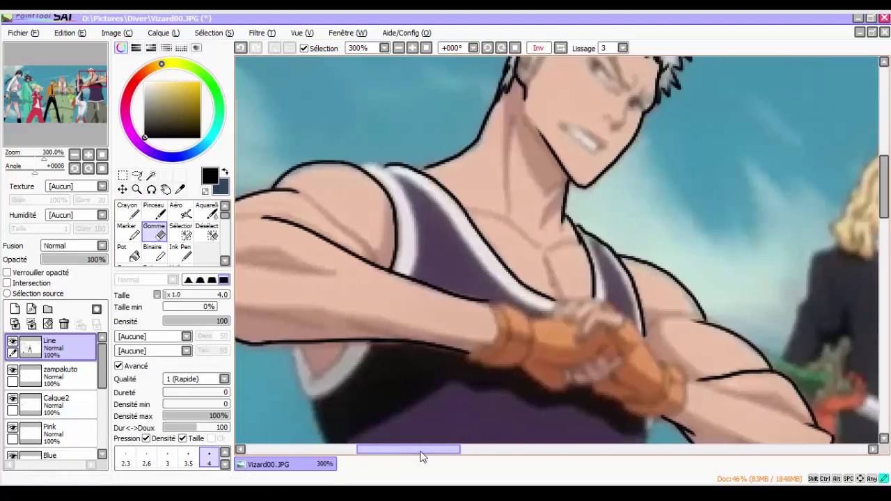
left_click(560, 48)
key("b")
mouse_move(785, 392)
left_mouse_down()
mouse_move(583, 310)
mouse_move(485, 163)
mouse_move(467, 244)
left_mouse_up()
key("ctrl+z")
left_click_drag(886, 246, 886, 212)
left_click_drag(757, 450, 729, 450)
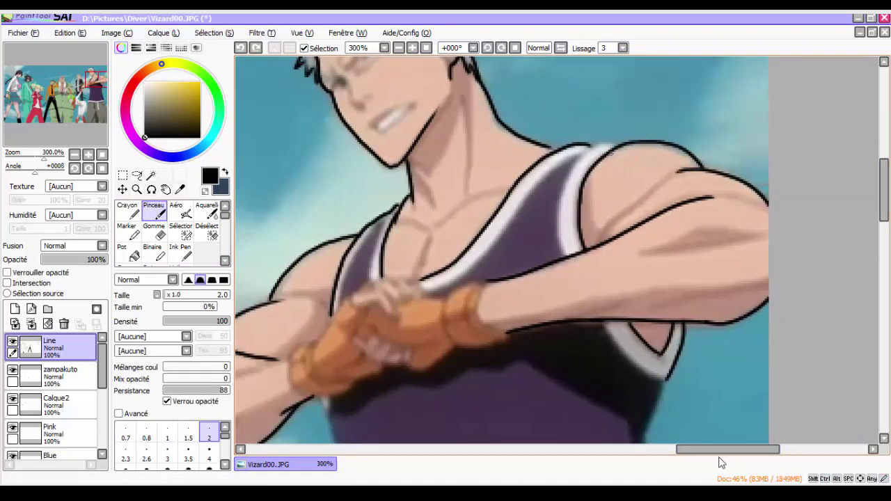
Step: Sample the glove's orange and outline the glove nearest the picture's edge on the Orange layer
scroll(53, 390, "down", 3)
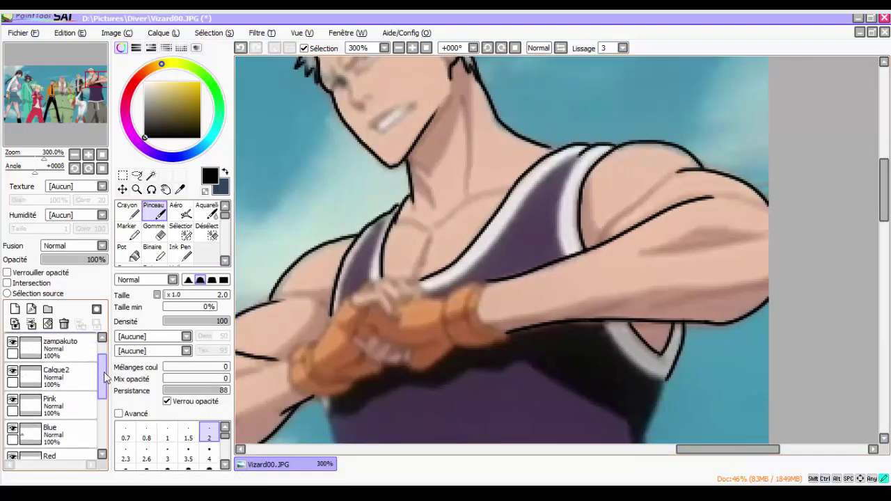
left_click(56, 411)
left_click(465, 301, "alt")
scroll(472, 281, "up", 1)
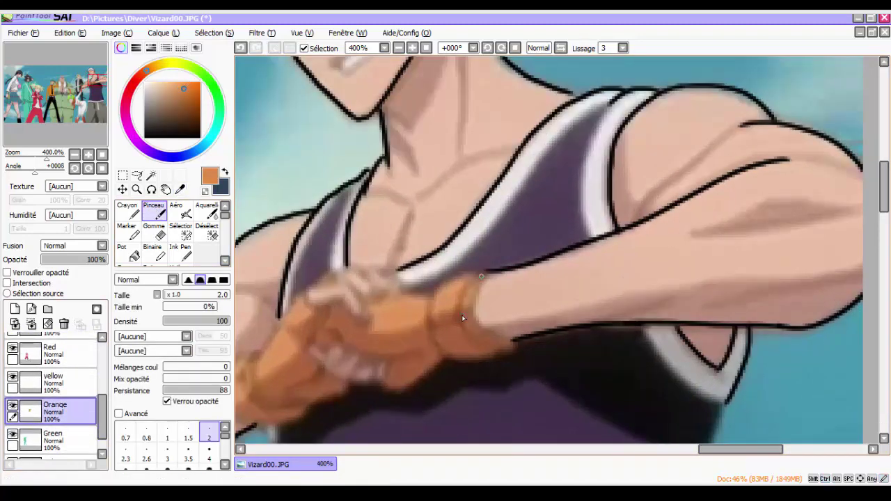
mouse_move(480, 275)
left_mouse_down()
mouse_move(495, 336)
mouse_move(514, 346)
mouse_move(465, 360)
mouse_move(437, 297)
left_mouse_up()
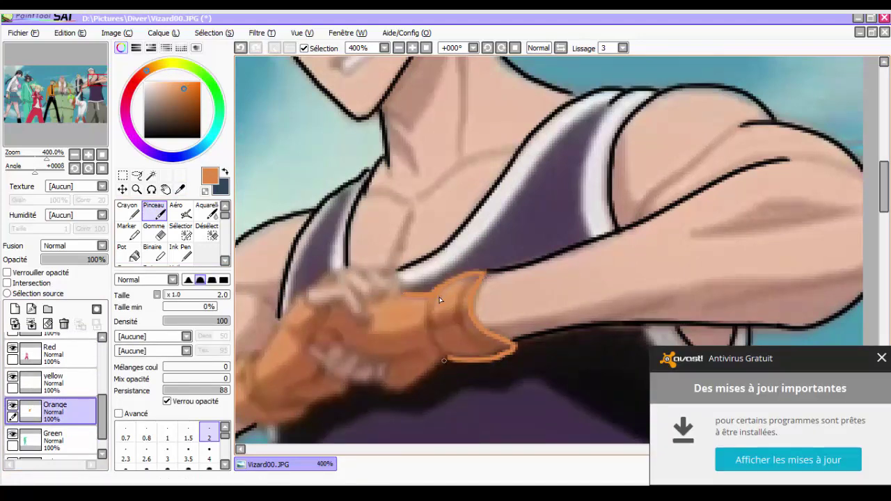
left_click_drag(443, 360, 384, 387)
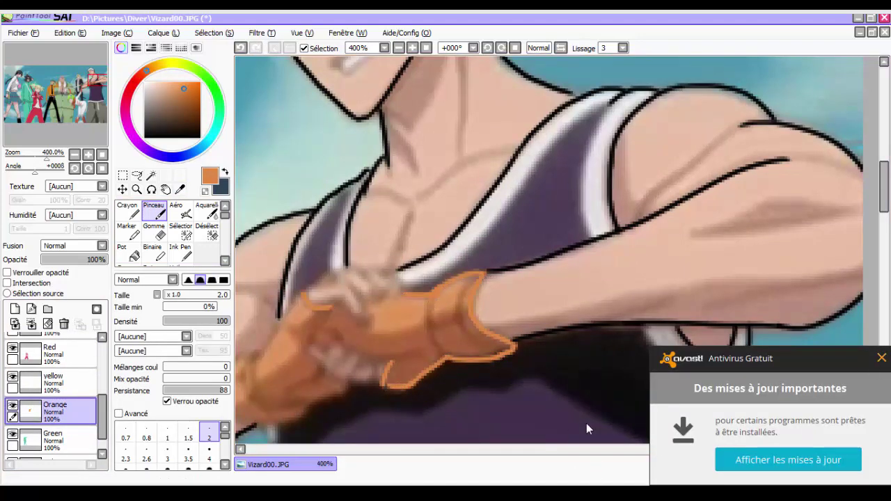
Step: Outline the other glove, including its cuff and lower edge, in the same orange
left_click_drag(586, 430, 885, 222)
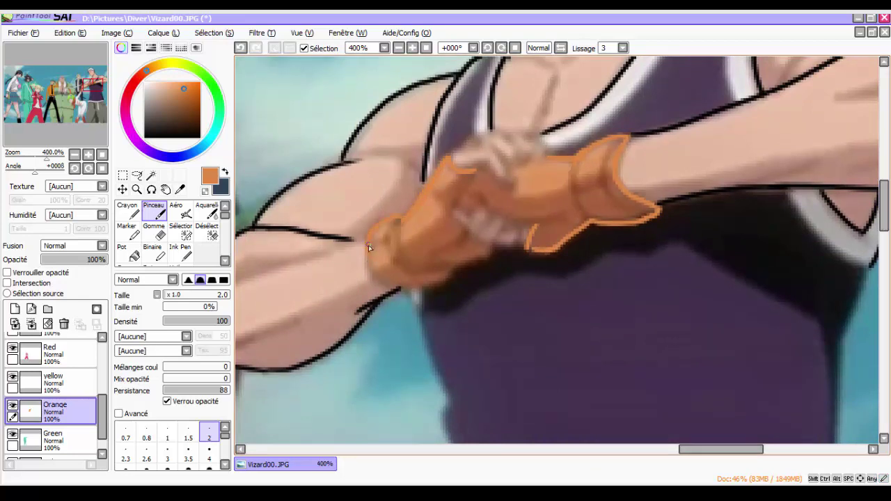
left_click_drag(454, 268, 408, 288)
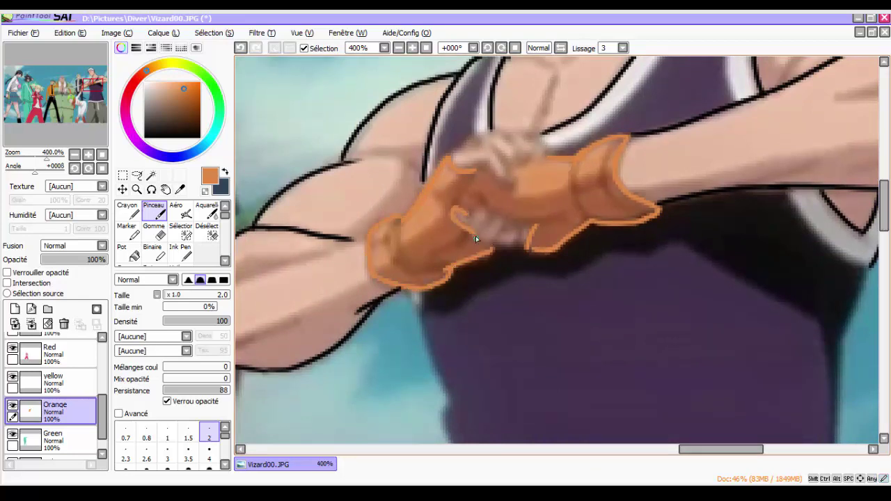
key("ctrl+z")
Step: Ink the upper and lower fingers of the clasped hands in black on the Line layer
scroll(53, 390, "up", 3)
left_click(53, 347)
key("x")
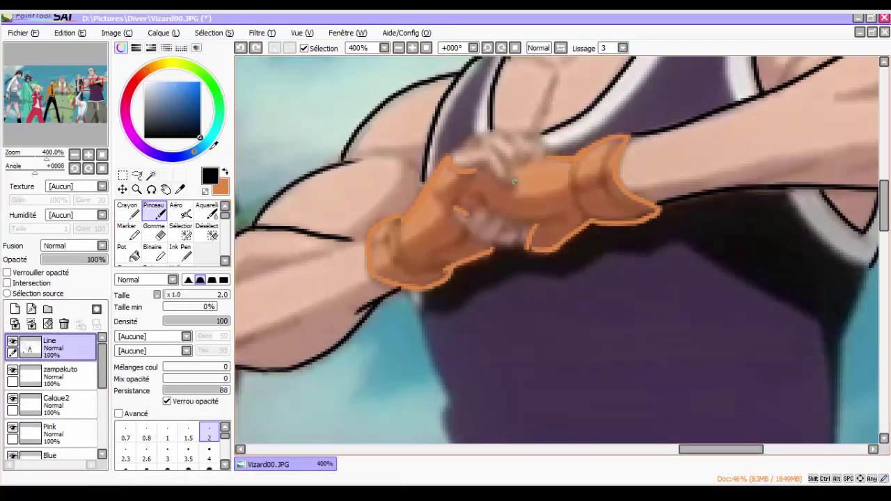
mouse_move(514, 182)
left_mouse_down()
mouse_move(487, 167)
mouse_move(516, 170)
mouse_move(520, 149)
mouse_move(501, 130)
mouse_move(532, 161)
left_mouse_up()
key("ctrl+z")
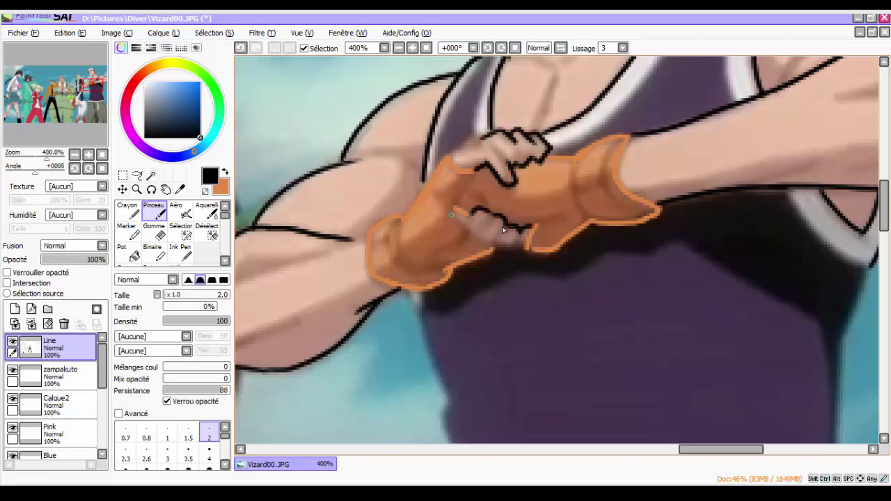
mouse_move(484, 161)
left_mouse_down()
mouse_move(451, 156)
mouse_move(477, 150)
left_mouse_up()
key("ctrl+z")
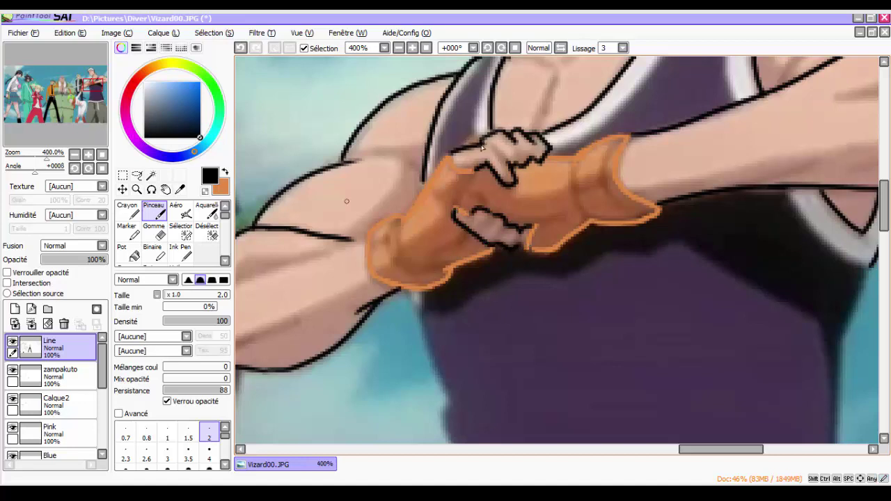
Step: Paint the small missing part of the glove beside the upper fingers in orange on the Orange layer
scroll(62, 390, "down", 3)
left_click(89, 407)
key("x")
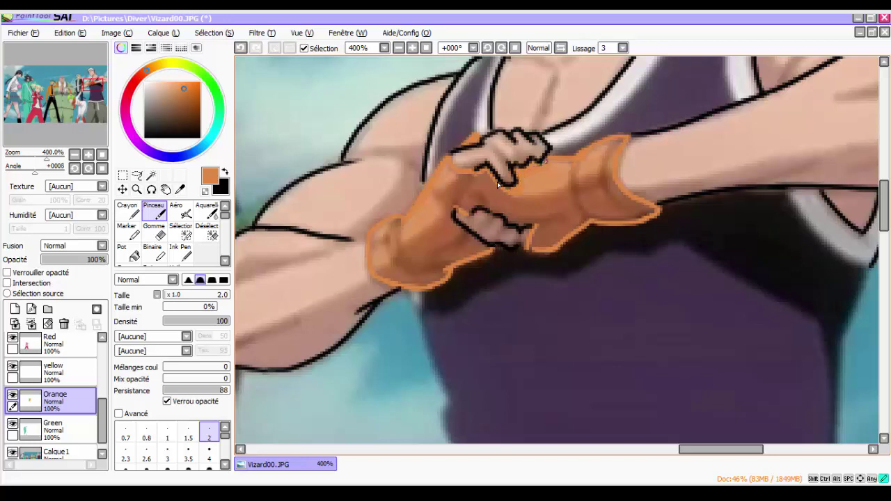
Step: Ink the wrist creases and inner folds of both gloves in black on the Line layer
key("x")
scroll(63, 390, "up", 3)
left_click(49, 345)
left_click_drag(399, 224, 426, 272)
key("ctrl+z")
left_click_drag(401, 224, 446, 268)
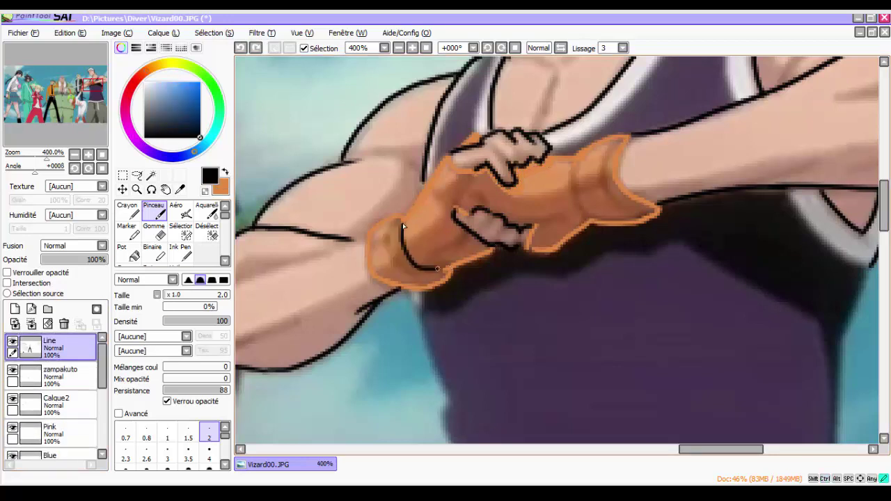
left_click_drag(576, 159, 595, 211)
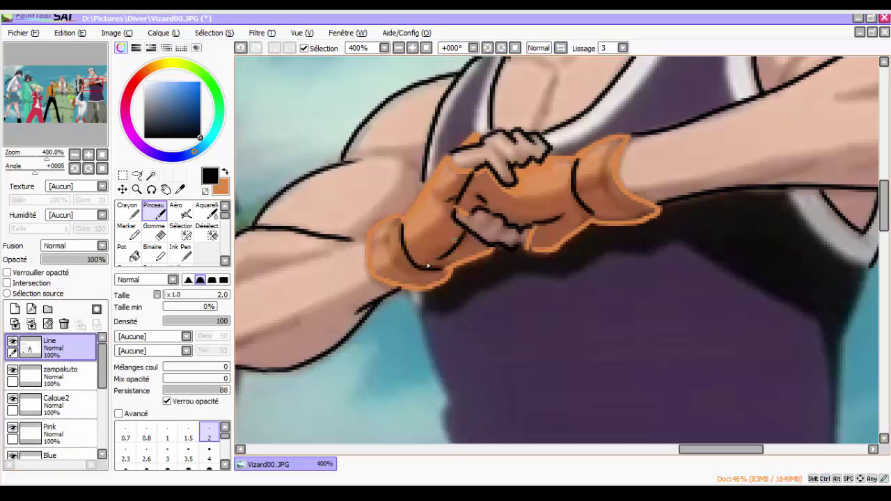
Step: Ink thin curved cuff lines on both gloves in black with the brush at size 1
key("bracketleft")
key("ctrl+z")
mouse_move(390, 224)
left_mouse_down()
mouse_move(400, 272)
mouse_move(397, 261)
left_mouse_up()
left_click_drag(606, 143, 638, 218)
key("ctrl+z")
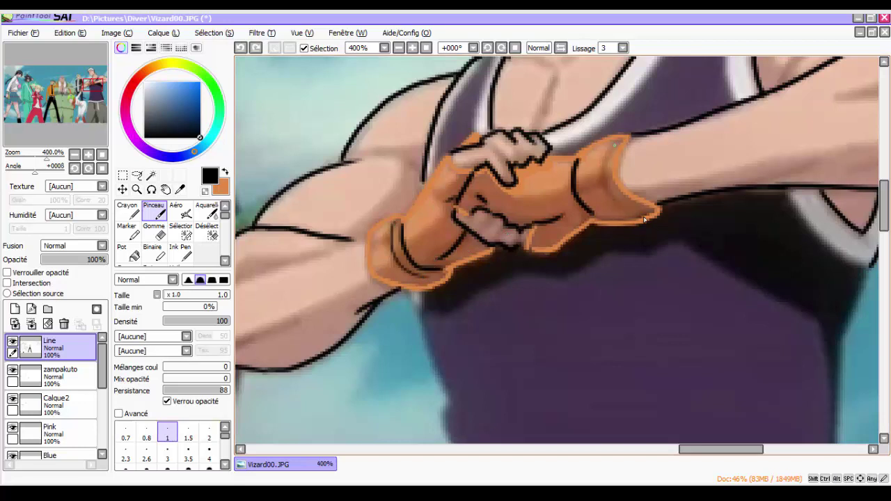
left_click_drag(608, 145, 635, 209)
Step: On the Orange layer, outline the glove edges around the lower fingers at brush size 2 and fill both gloves with orange
key("x")
scroll(56, 390, "down", 3)
left_click(55, 387)
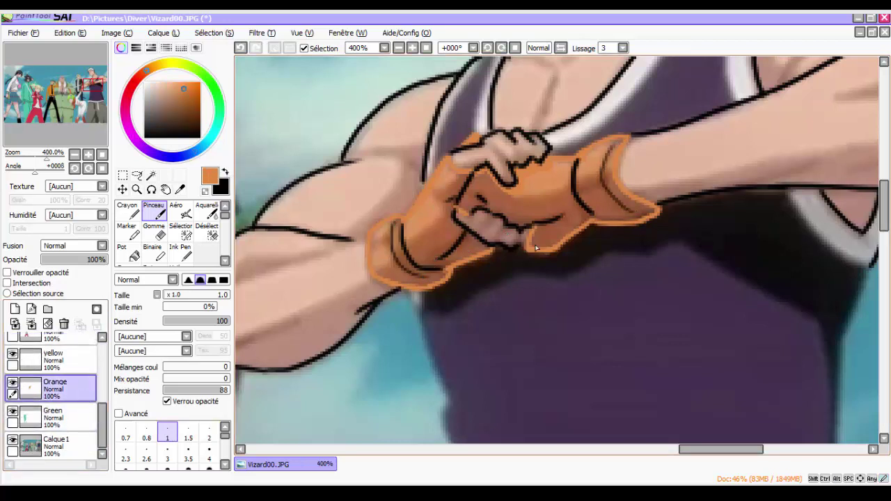
key("bracketright")
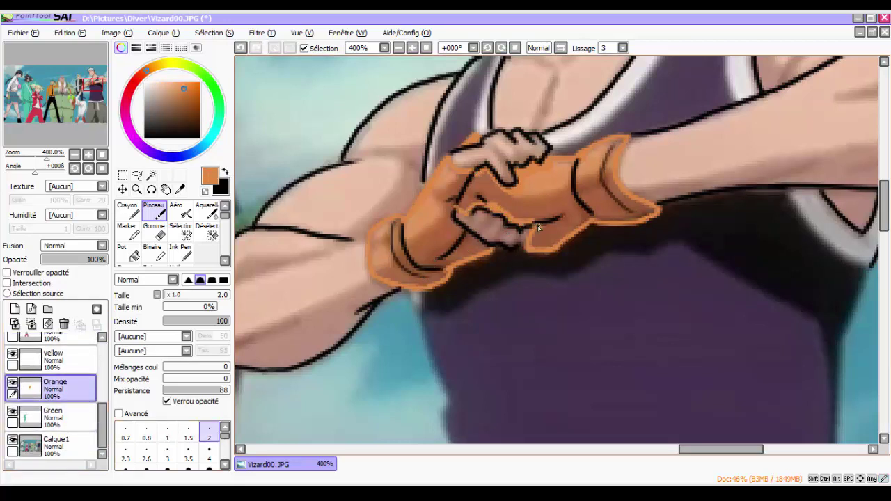
key("g")
scroll(433, 245, "down", 5)
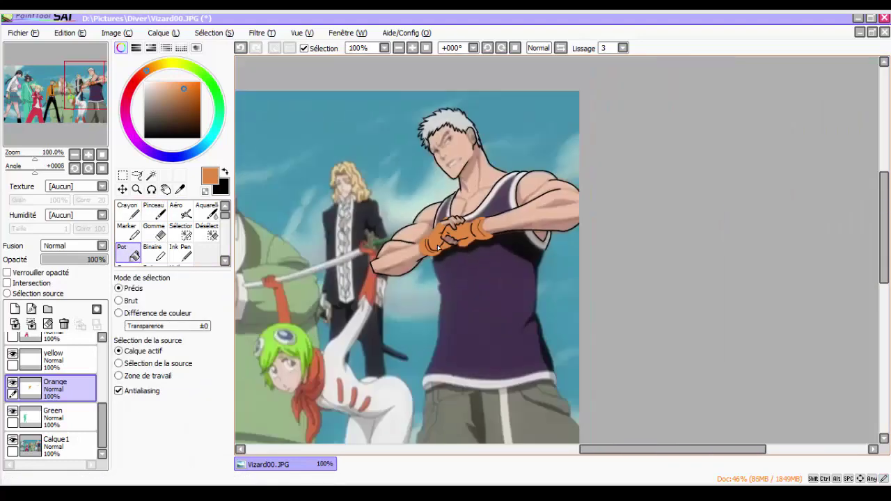
Step: Ink the short tank top edge just beneath the left glove cuff in black on the Line layer
scroll(434, 190, "up", 5)
key("x")
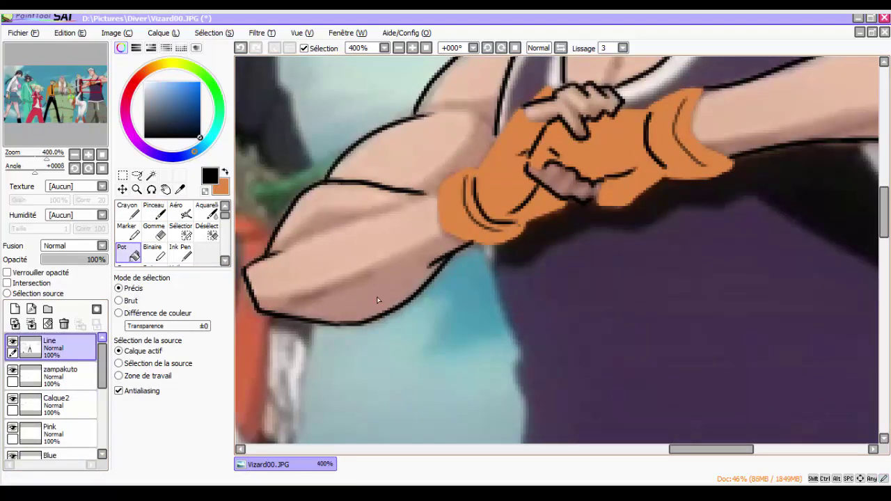
key("b")
scroll(612, 161, "down", 3)
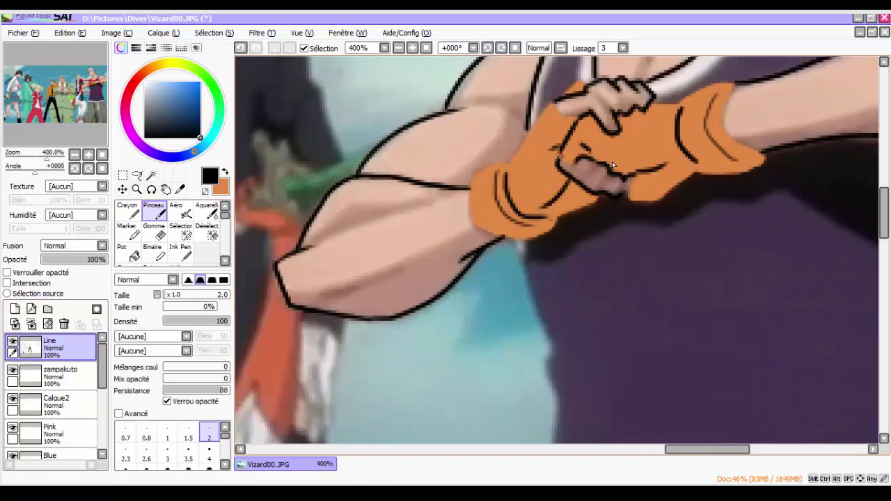
scroll(594, 149, "up", 2)
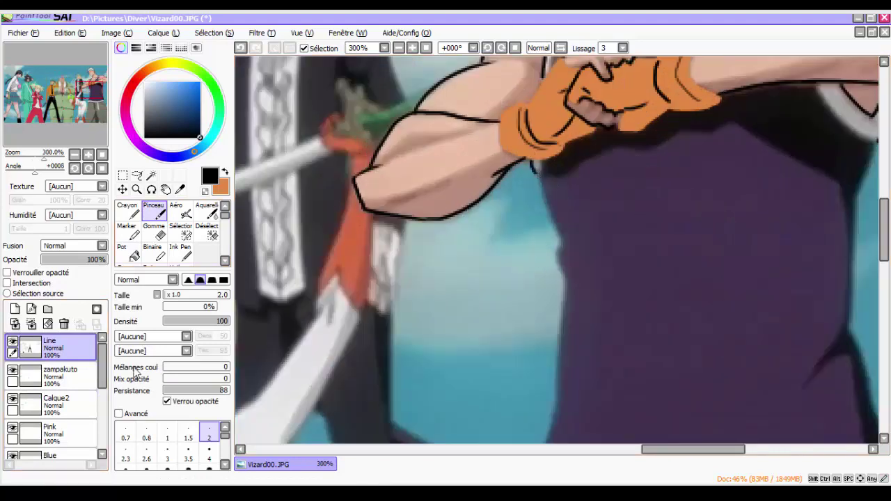
Step: Name the layer between Orange and Green "purple"
scroll(550, 309, "down", 4)
scroll(552, 307, "up", 3)
scroll(62, 390, "down", 5)
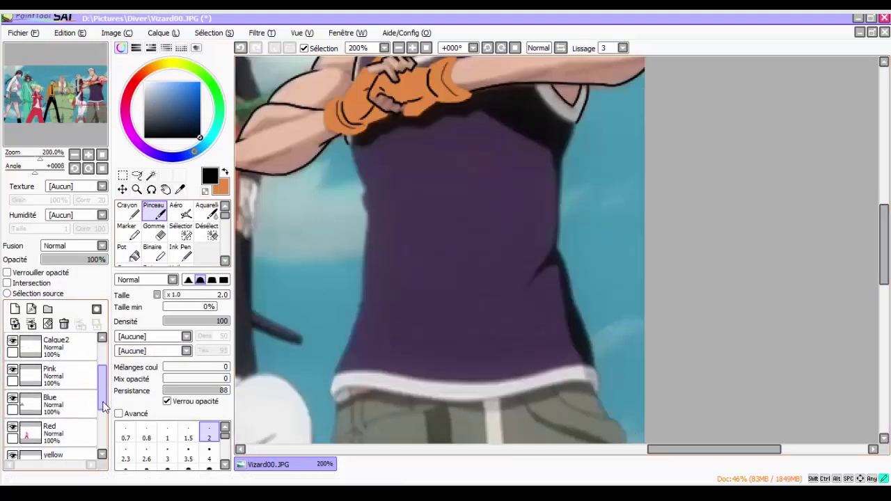
double_click(77, 424)
type("purple")
key("Return")
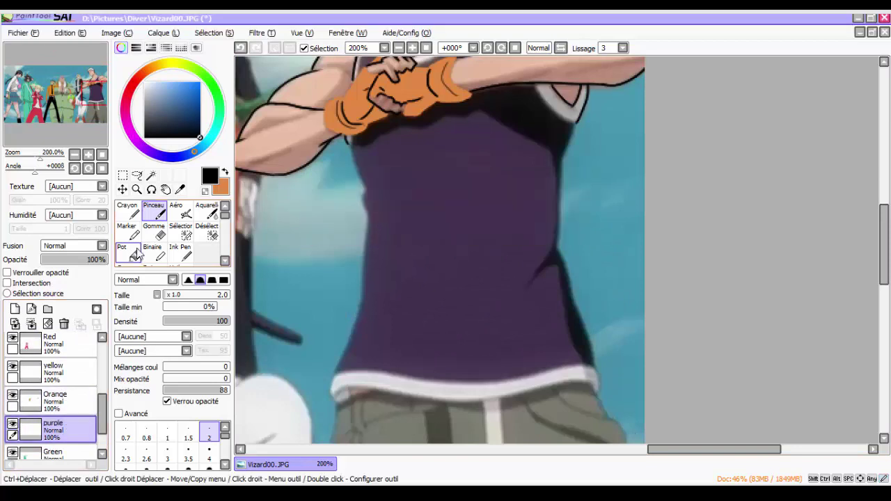
Step: Sample the tank top's dark purple and outline the garment's left side with it on the purple layer
left_click(341, 153, "alt")
scroll(341, 152, "up", 1)
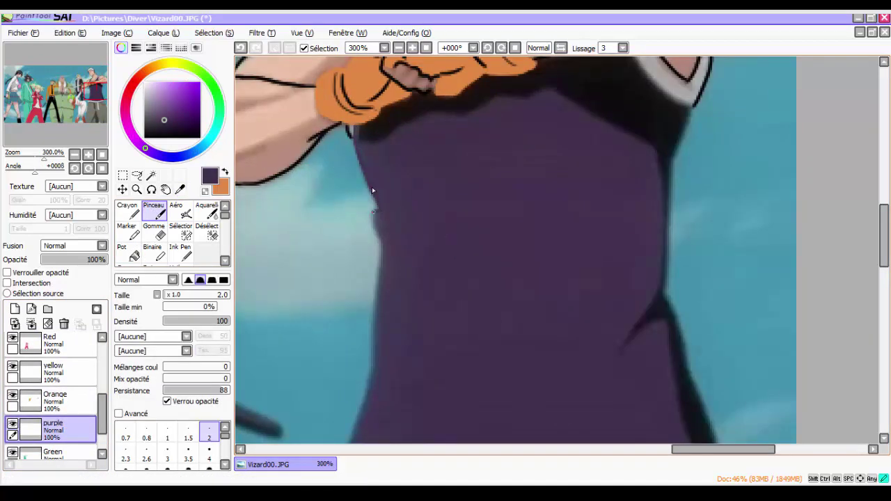
left_click_drag(684, 450, 660, 462)
scroll(529, 120, "down", 3)
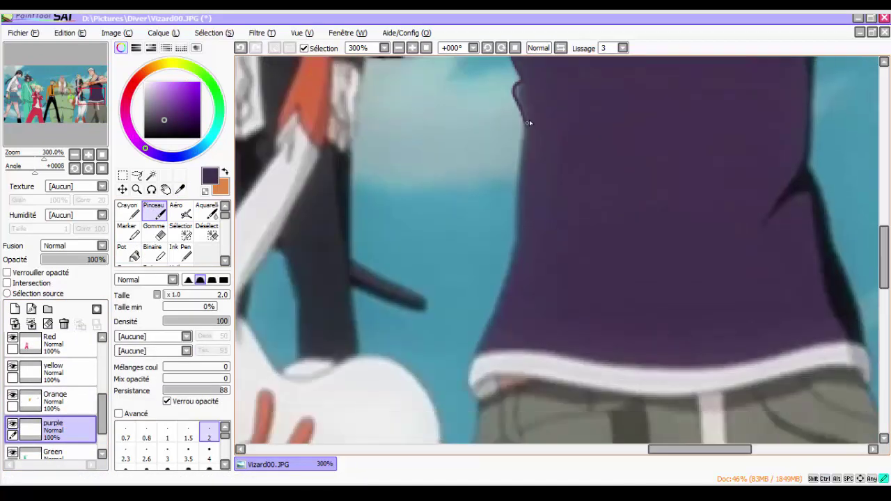
Step: Outline the tank top's right side in dark purple from the armhole trim down to the white hem
scroll(488, 251, "up", 3)
scroll(488, 250, "right", 3)
left_click_drag(508, 165, 478, 254)
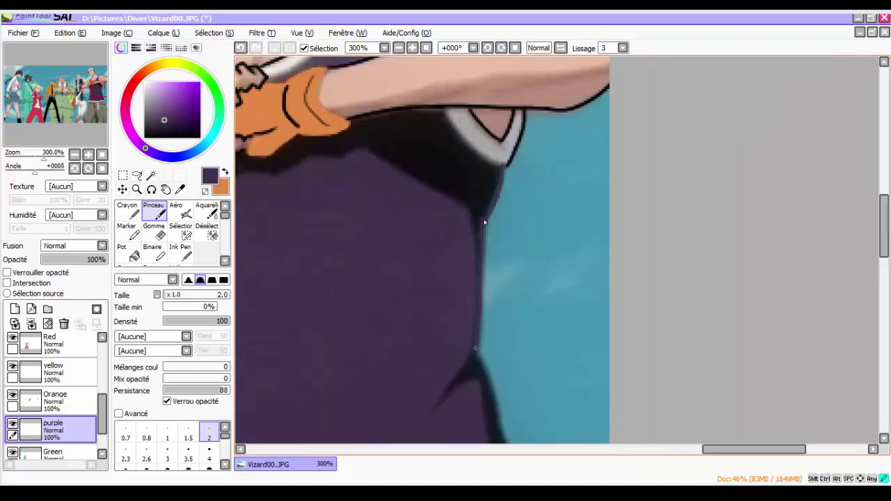
scroll(488, 251, "down", 3)
left_click_drag(489, 191, 526, 314)
left_click_drag(883, 249, 883, 218)
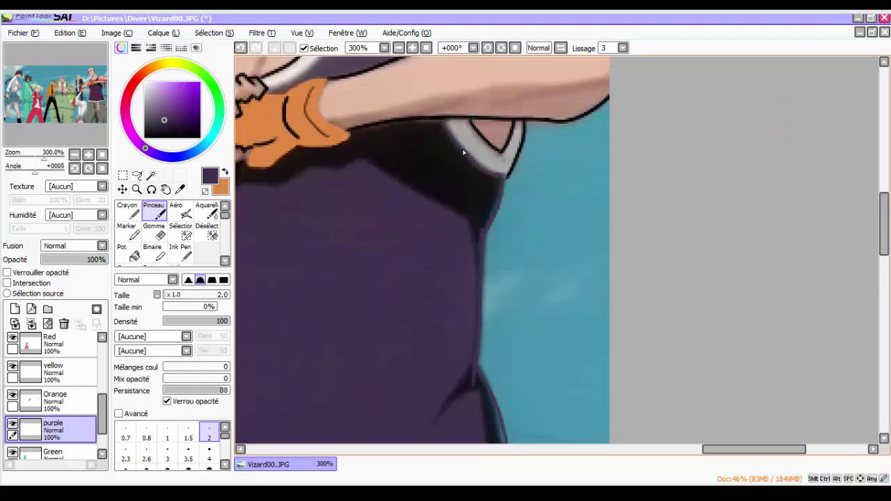
Step: Outline the tank top's strap sections in dark purple along the white neckline and armhole trims
scroll(464, 152, "up", 4)
mouse_move(418, 133)
left_mouse_down()
mouse_move(400, 224)
mouse_move(413, 142)
left_mouse_up()
left_click_drag(319, 252, 426, 248)
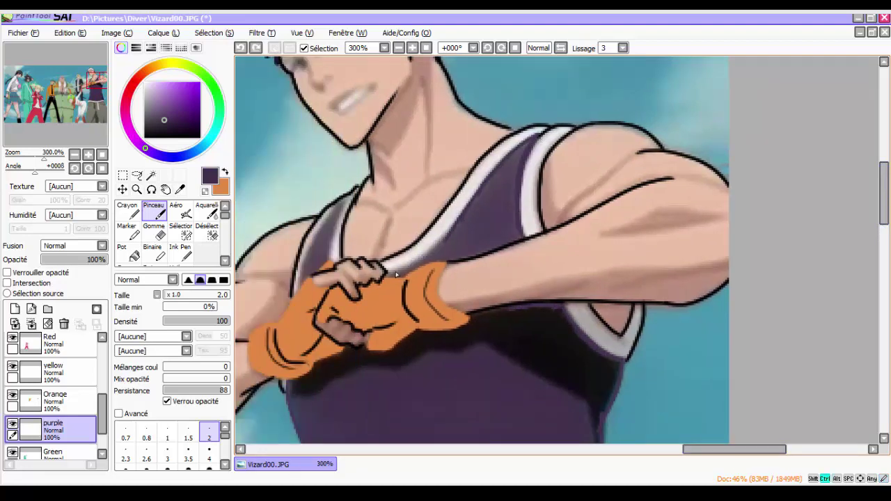
mouse_move(342, 198)
left_mouse_down()
mouse_move(333, 257)
mouse_move(319, 241)
left_mouse_up()
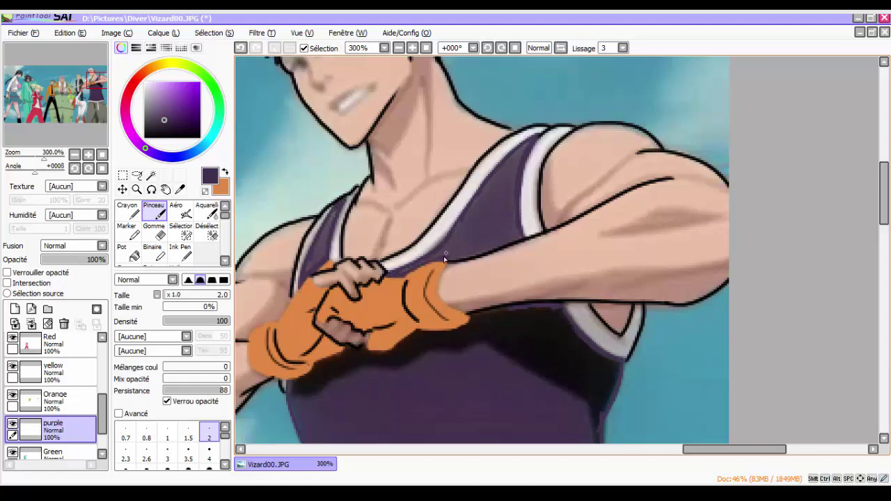
Step: Outline the tank top's upper edge beneath the forearm and both gloves in dark purple
scroll(444, 257, "up", 2)
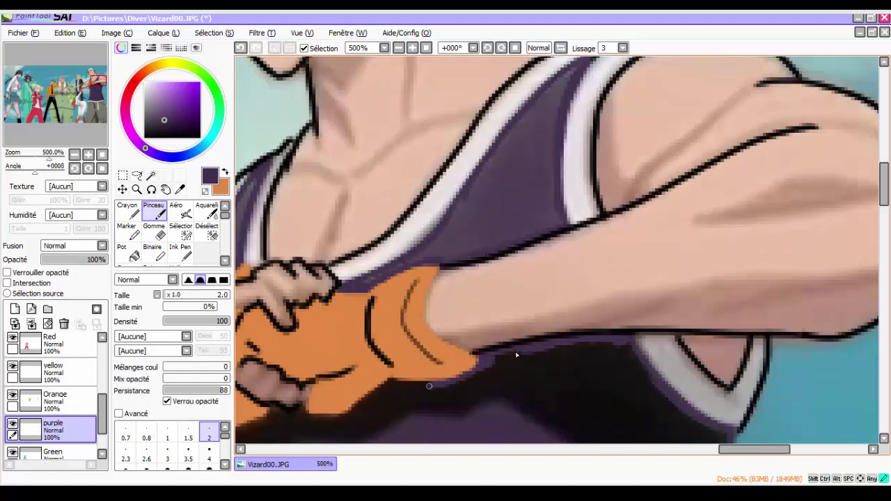
left_click_drag(324, 383, 536, 202)
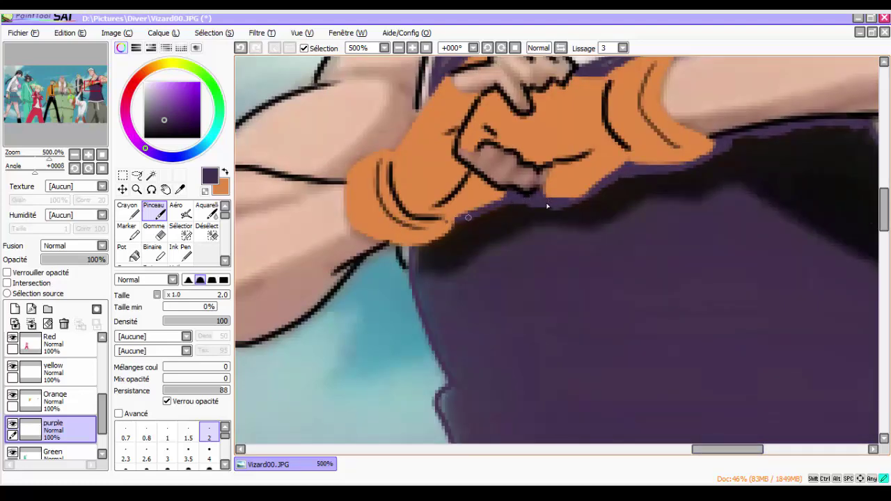
left_click_drag(468, 217, 437, 246)
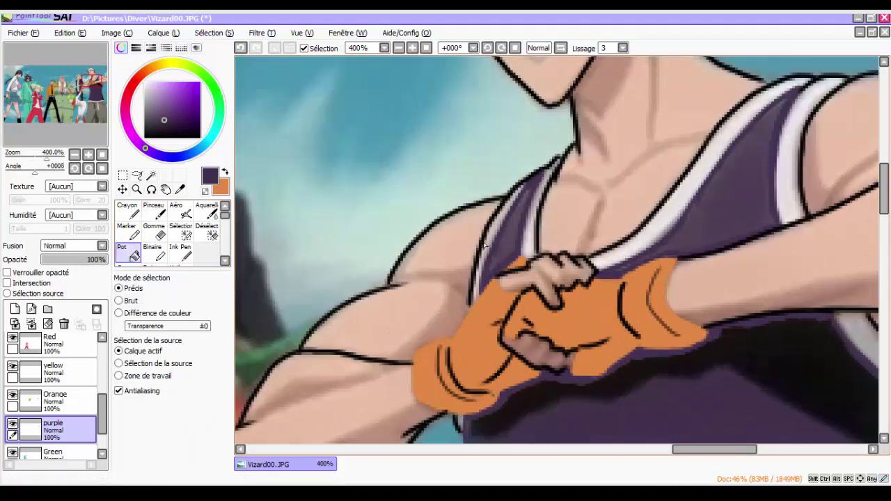
Step: Fill the tank top's upper strap sections with dark purple
scroll(816, 92, "up", 2)
scroll(509, 209, "down", 3)
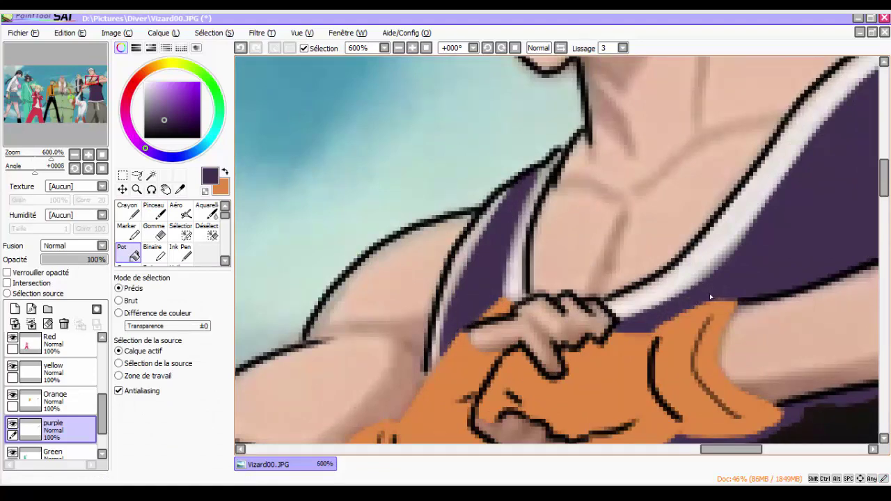
scroll(711, 298, "down", 4)
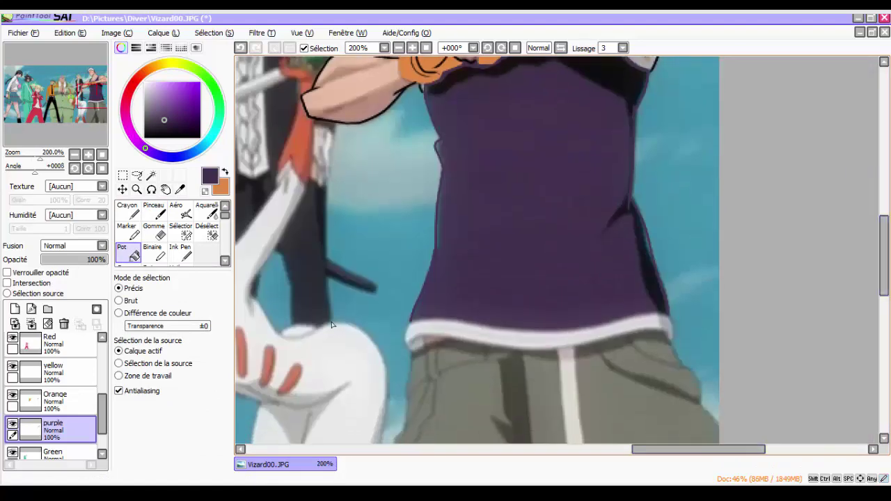
Step: Ink the left and right ends of the tank top's white hem in black on the Line layer
left_click(224, 171)
left_click(165, 137)
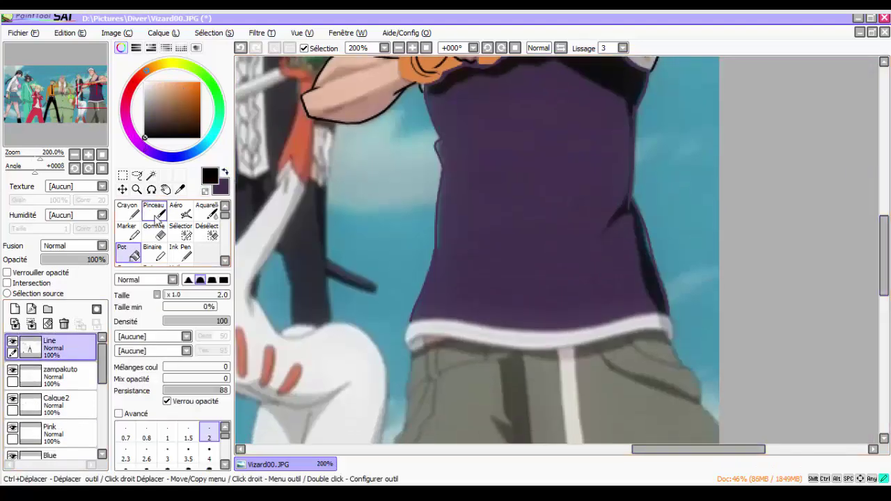
scroll(491, 326, "up", 2)
left_click_drag(327, 318, 334, 383)
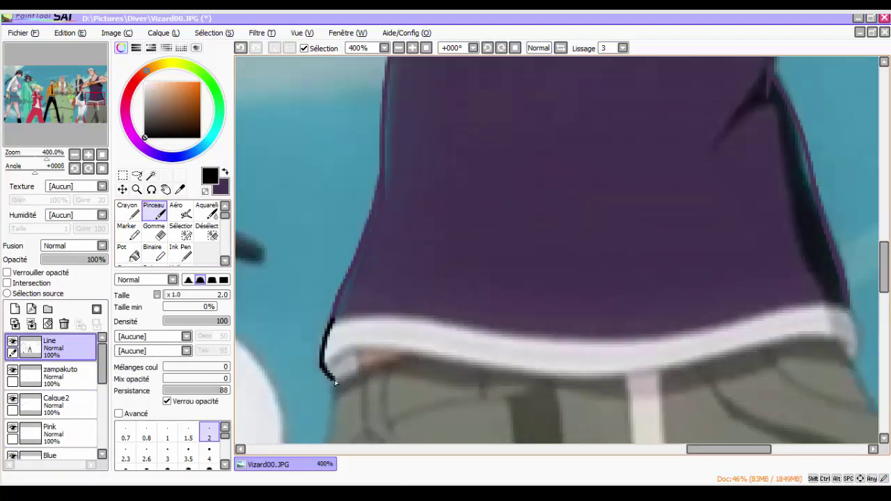
left_click_drag(714, 449, 746, 449)
mouse_move(608, 307)
left_mouse_down()
mouse_move(627, 345)
mouse_move(611, 361)
left_mouse_up()
left_click_drag(622, 343, 496, 350)
key("ctrl+z")
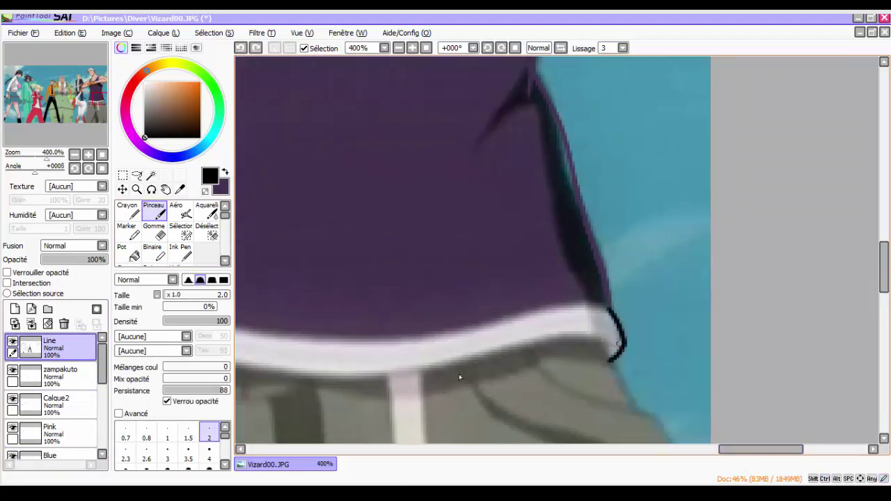
key("ctrl+z")
Step: Rotate the canvas and ink the lower edge of the white hem in black
left_click_drag(623, 336, 393, 389)
key("End")
key("End")
key("End")
key("End")
mouse_move(347, 142)
left_mouse_down()
mouse_move(410, 212)
mouse_move(394, 181)
mouse_move(412, 224)
left_mouse_up()
key("ctrl+z")
key("ctrl+z")
left_click_drag(883, 340, 885, 344)
mouse_move(402, 132)
left_mouse_down()
mouse_move(474, 304)
mouse_move(425, 188)
mouse_move(518, 353)
left_mouse_up()
key("ctrl+z")
Step: Outline the bottom of the purple fabric along the white hem on the purple layer, then reset the canvas rotation
key("x")
left_click_drag(103, 358, 103, 412)
left_click(55, 437)
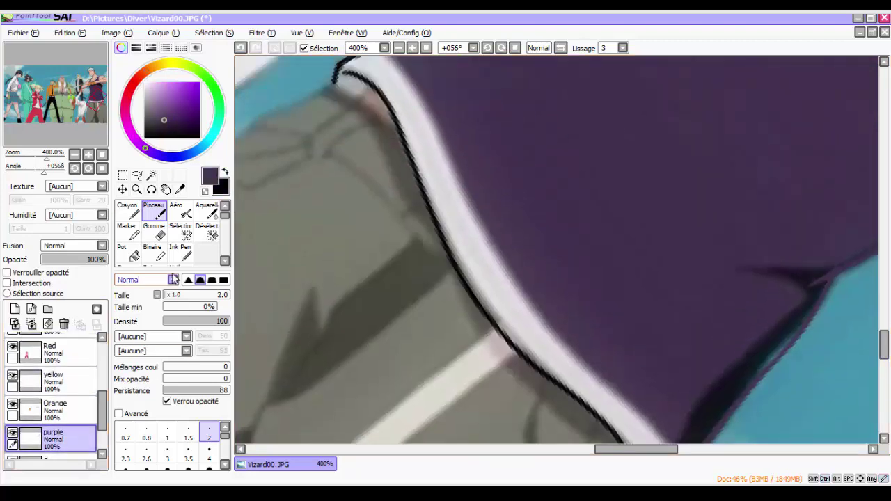
scroll(390, 119, "up", 2)
left_click_drag(387, 114, 504, 322)
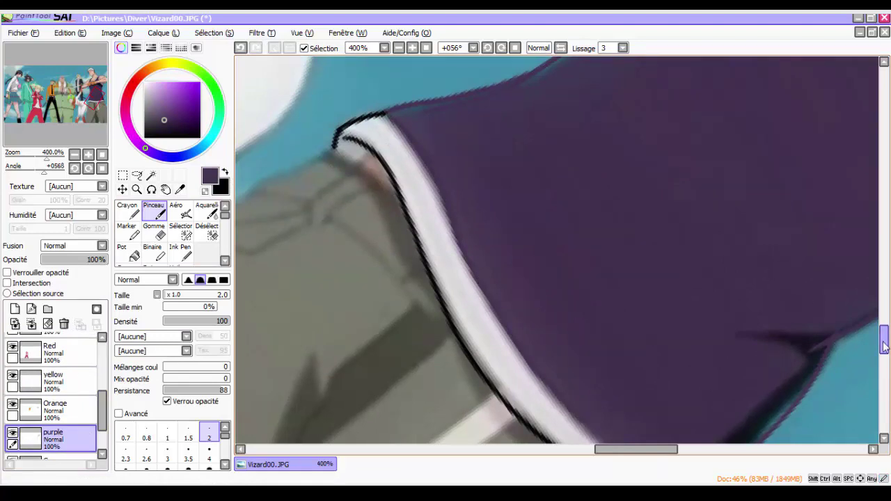
left_click_drag(885, 347, 885, 376)
left_click_drag(633, 262, 673, 323)
key("Page_Down")
key("Page_Down")
key("Home")
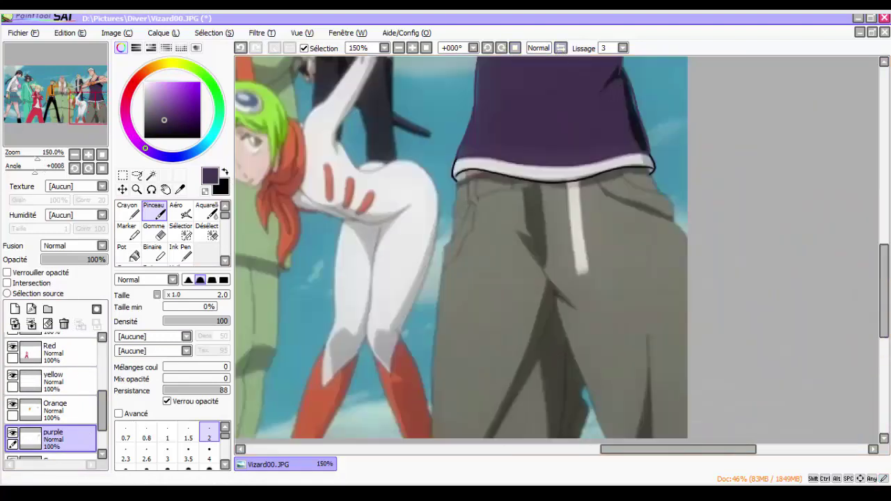
Step: Hide the reference layer Calque1 and fill the body of the tank top with dark purple
scroll(55, 404, "down", 2)
left_click(13, 440)
left_click(129, 254)
left_click(578, 293)
Step: Examine the purple fill for gaps along the hem, the left side and the gloves
scroll(771, 340, "up", 5)
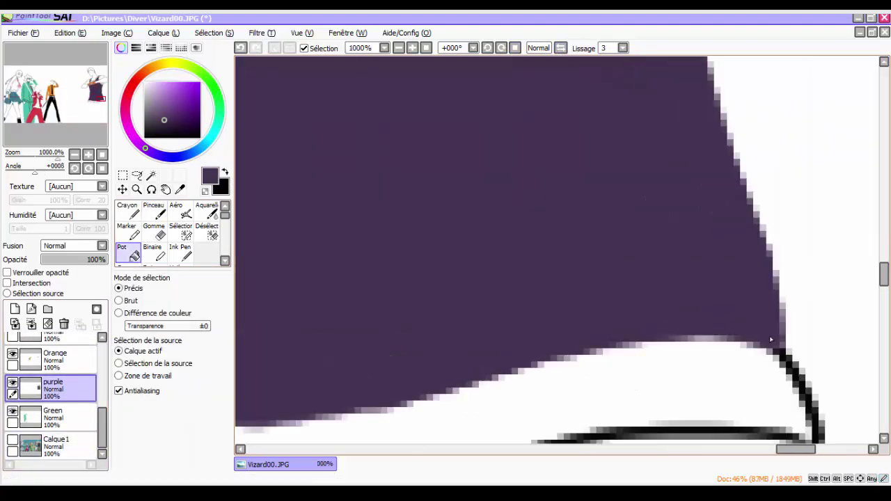
scroll(555, 355, "left", 5)
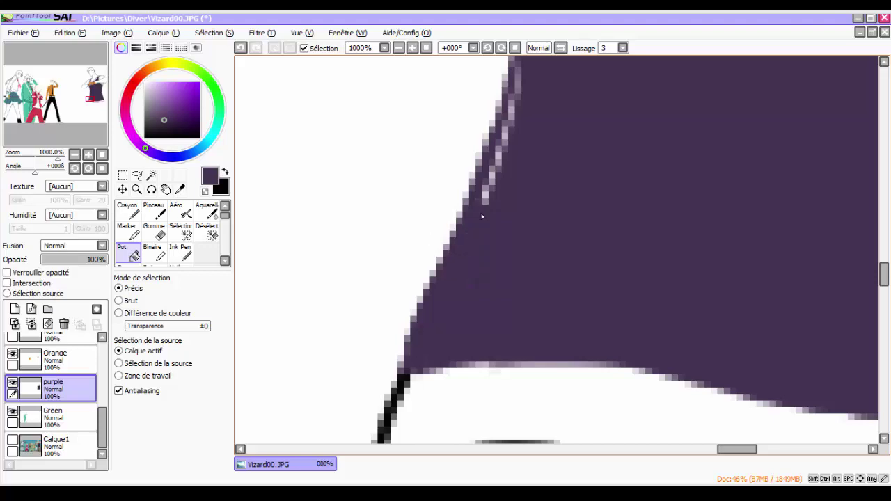
scroll(482, 216, "up", 4)
scroll(482, 216, "up", 2)
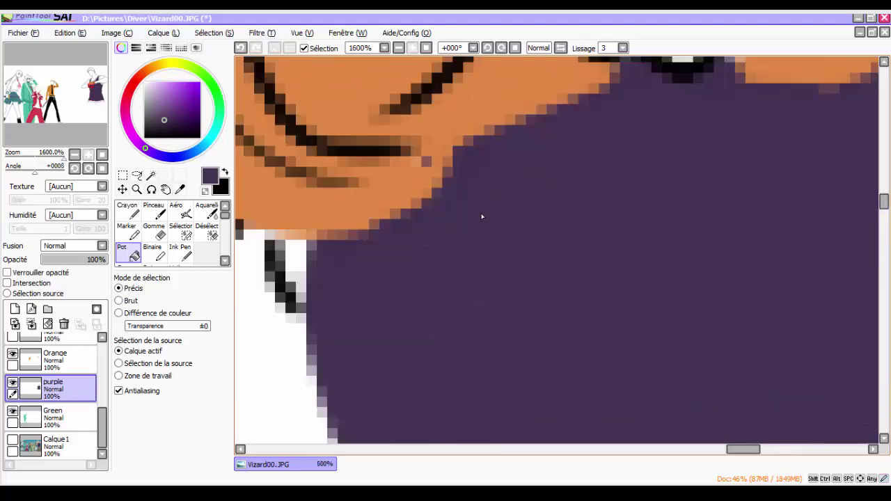
scroll(481, 216, "down", 3)
scroll(482, 216, "up", 2)
scroll(482, 216, "down", 2)
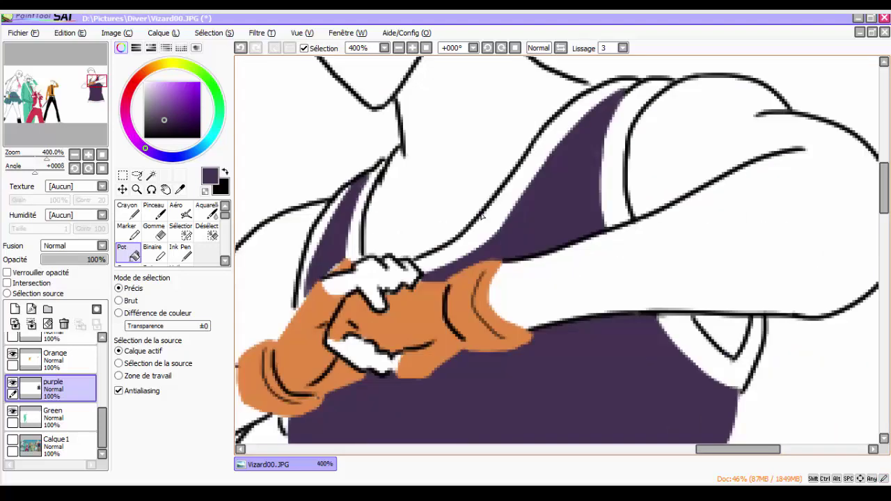
Step: Touch up the purple edge of the left strap section beside the upper fingers with the brush
scroll(481, 217, "up", 3)
scroll(481, 217, "down", 4)
scroll(481, 217, "up", 3)
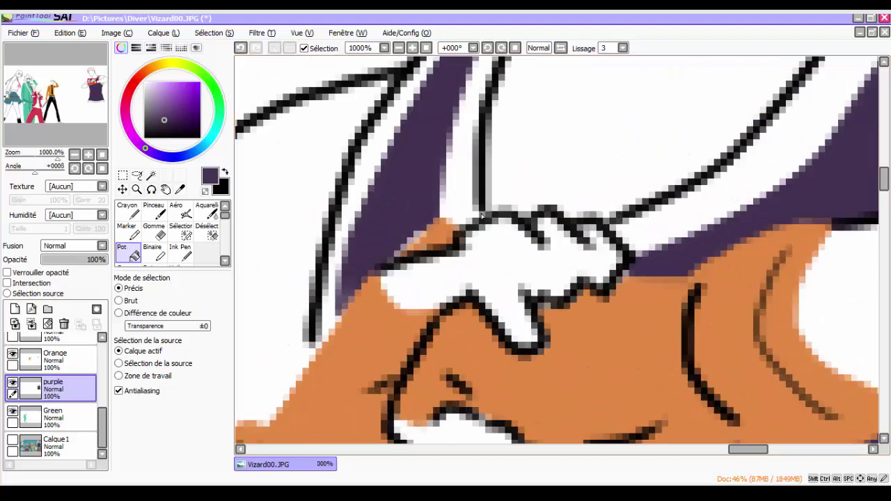
key("b")
left_click_drag(425, 224, 391, 261)
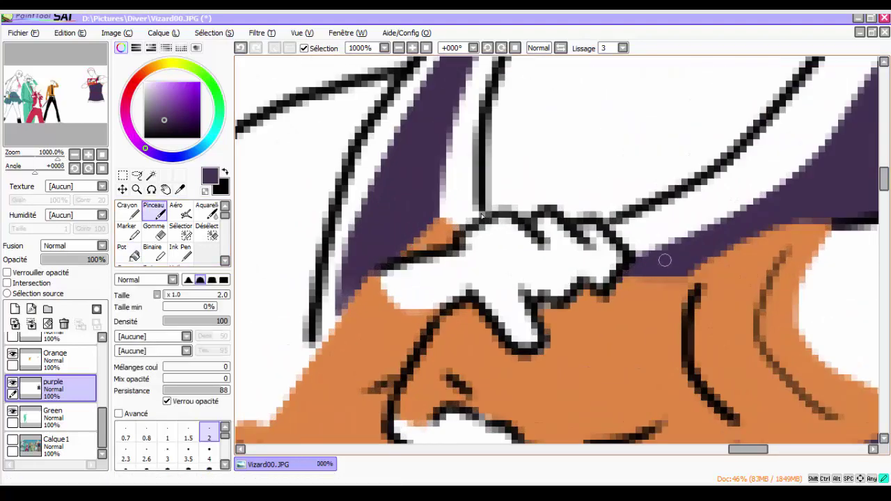
scroll(481, 216, "down", 4)
scroll(481, 217, "up", 2)
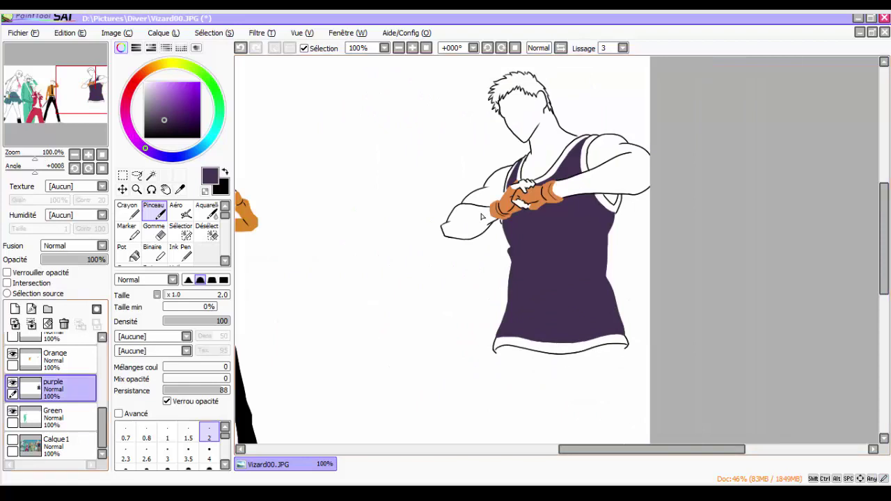
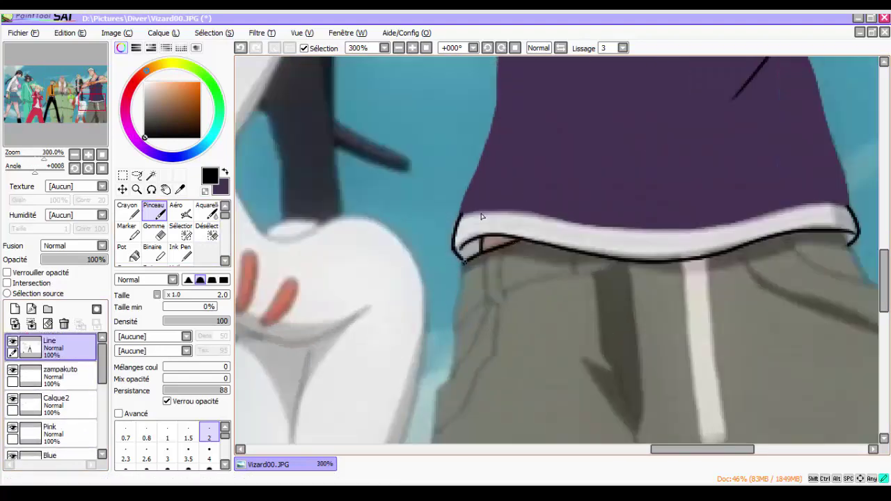
left_click_drag(467, 261, 452, 331)
scroll(482, 217, "down", 3)
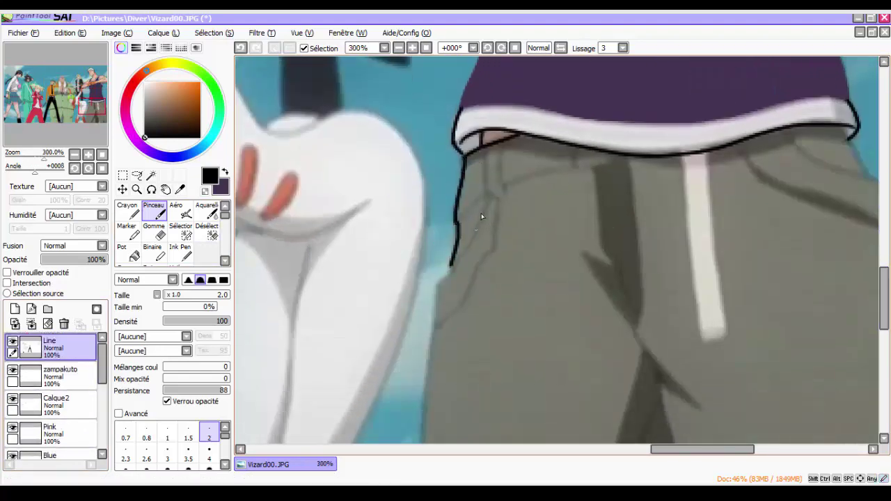
scroll(481, 217, "down", 4)
key("ctrl+z")
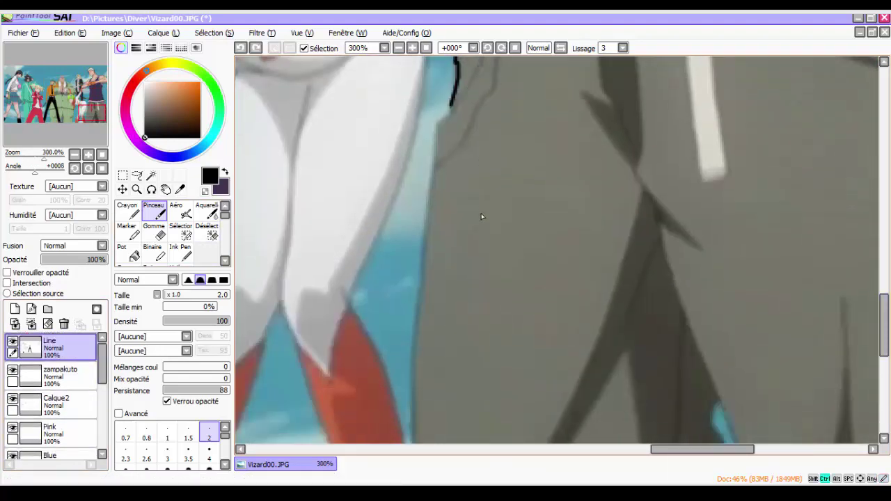
scroll(481, 217, "up", 5)
Step: On the Green layer, mix an olive green from the trousers' colour and outline the outer edges and leg gap of the trousers
right_click(481, 217, "ctrl")
left_click(482, 216, "alt")
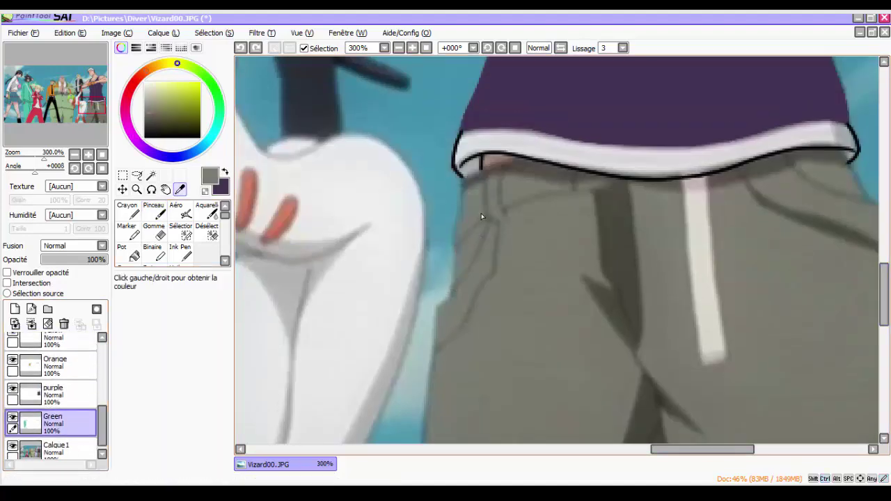
scroll(481, 217, "up", 1)
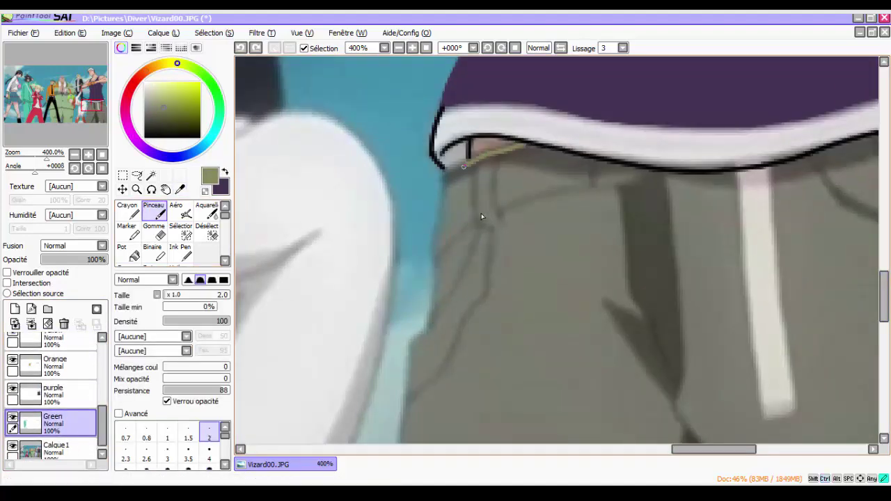
scroll(481, 217, "down", 1)
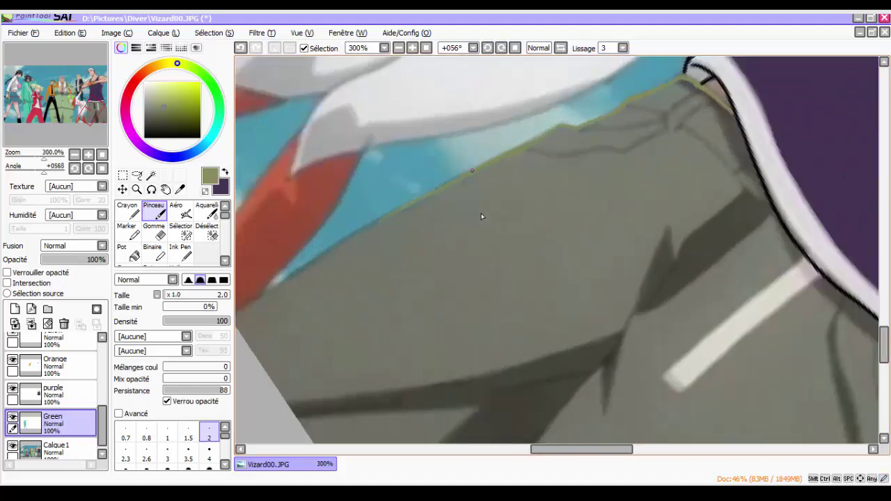
scroll(481, 216, "down", 4)
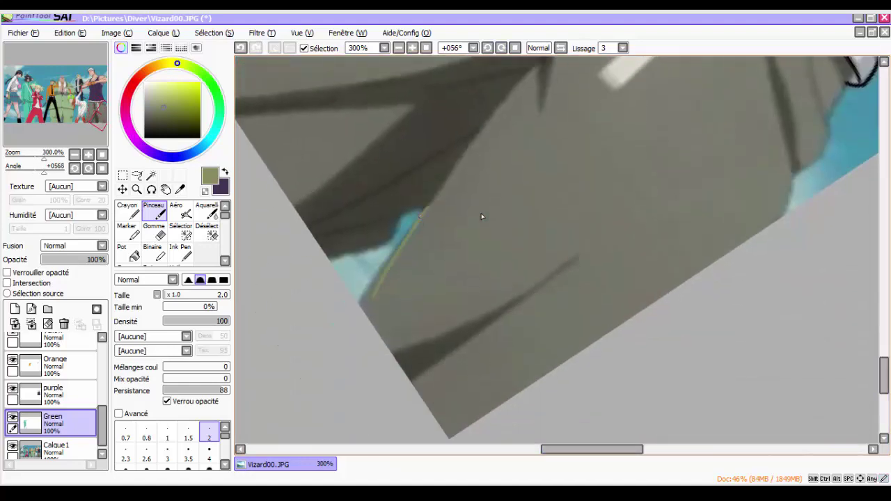
scroll(481, 216, "up", 3)
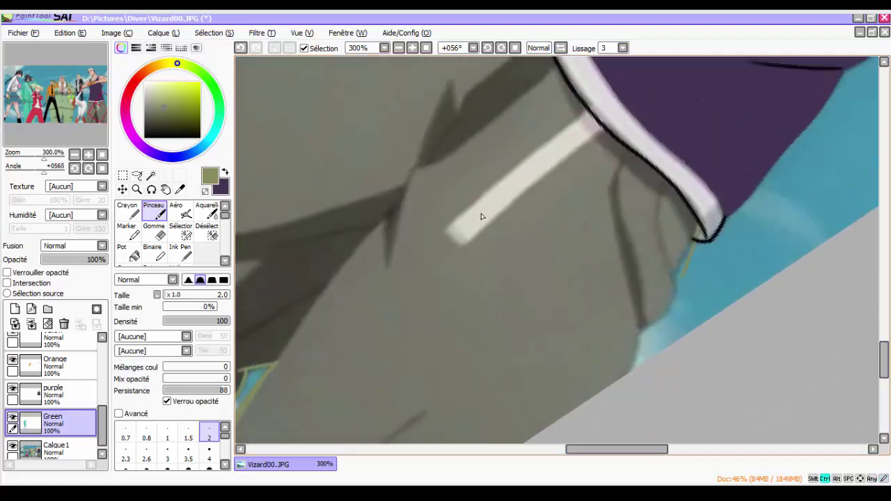
scroll(481, 217, "up", 2)
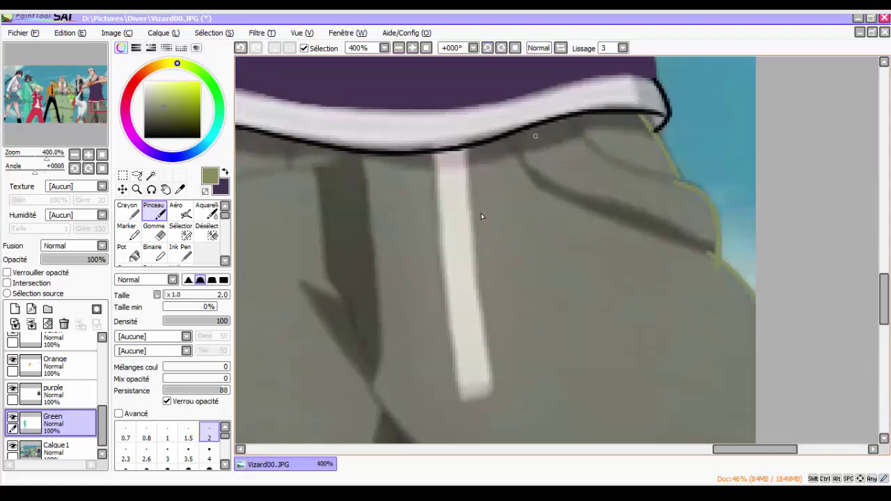
Step: Outline the white drawstring and the trousers' top edge beneath the shirt hem in olive on the Green layer
scroll(53, 390, "down", 3)
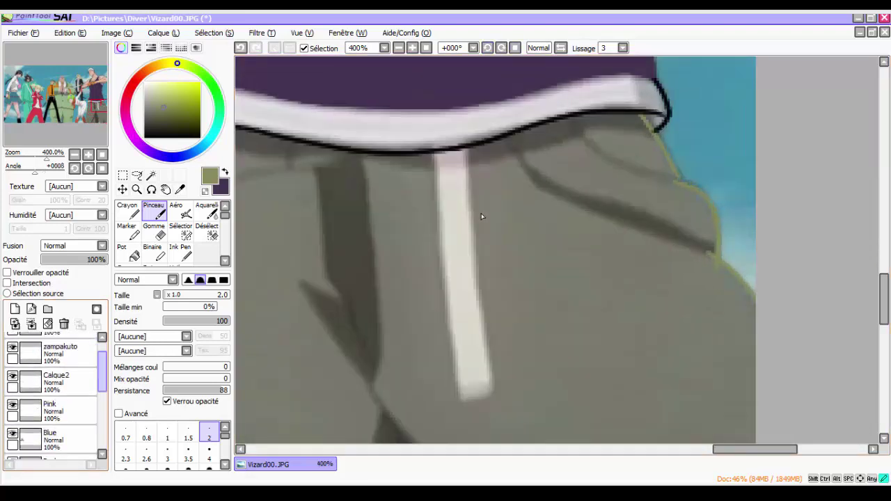
mouse_move(475, 162)
left_mouse_down()
mouse_move(479, 282)
mouse_move(494, 372)
left_mouse_up()
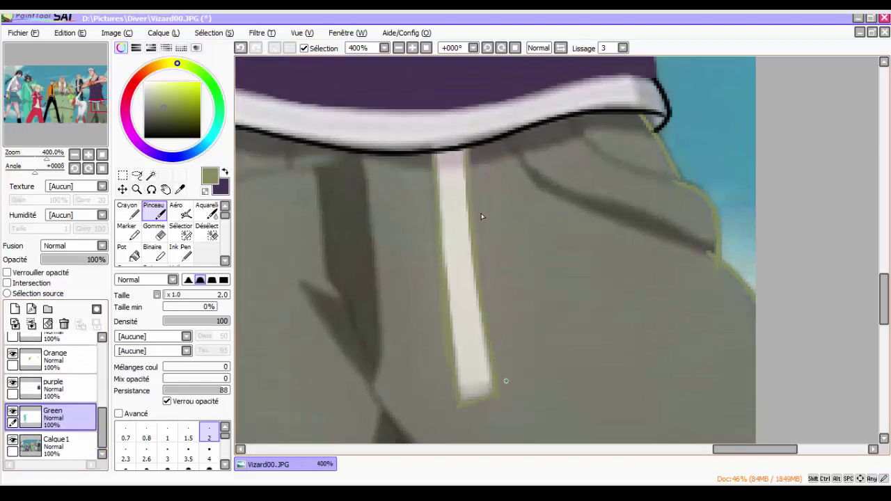
scroll(507, 381, "down", 1)
mouse_move(610, 96)
left_mouse_down()
mouse_move(411, 145)
mouse_move(568, 138)
mouse_move(423, 111)
left_mouse_up()
scroll(644, 397, "left", 5)
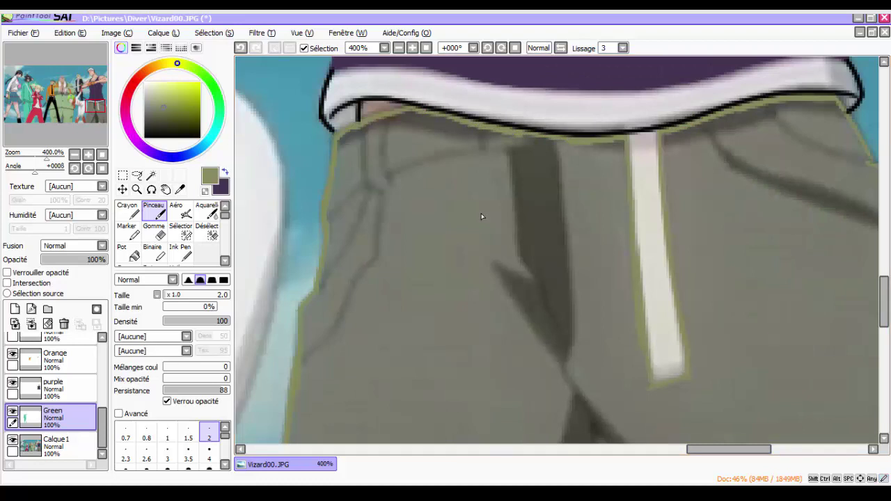
Step: Ink the belt loop and the slanted pocket line beside the man's hip in black on the Line layer
key("x")
scroll(52, 397, "up", 5)
left_click(52, 347)
mouse_move(317, 289)
left_mouse_down()
mouse_move(355, 206)
mouse_move(362, 122)
left_mouse_up()
key("ctrl+z")
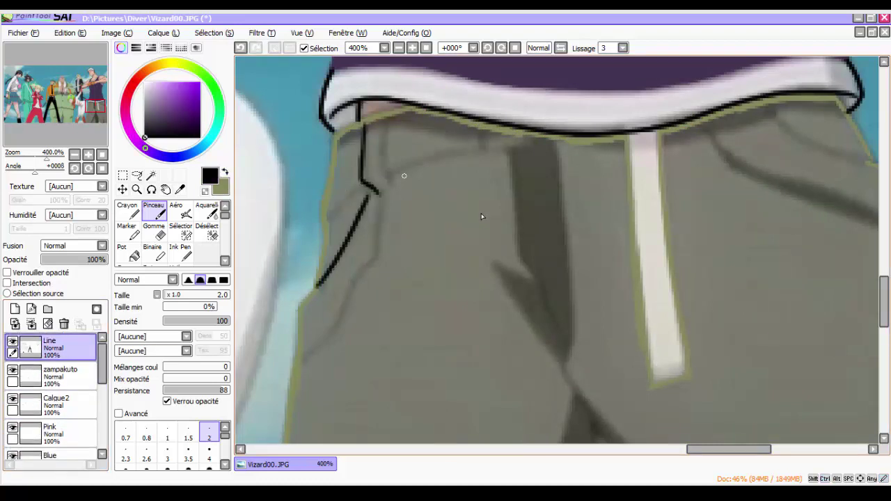
Step: Ink the curved pocket creases on the drawstring side of the trousers in black on the Line layer
scroll(481, 217, "right", 5)
key("x")
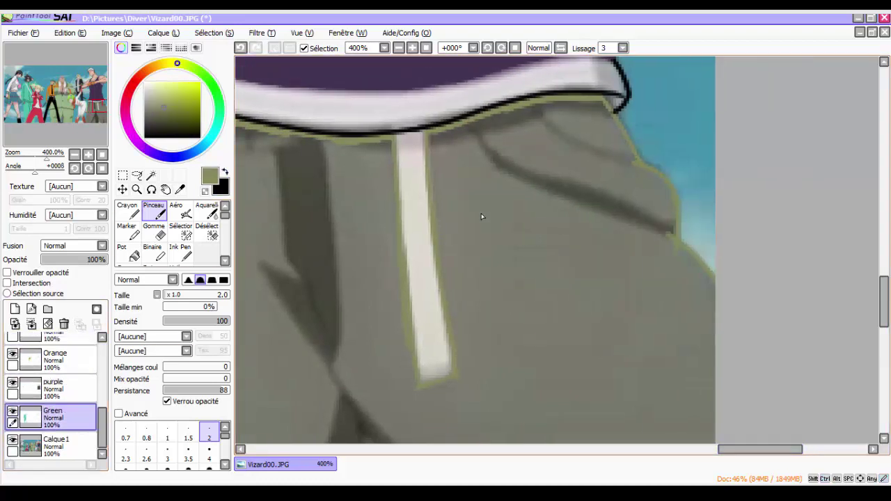
left_click(53, 347)
key("x")
mouse_move(616, 159)
left_mouse_down()
mouse_move(559, 133)
mouse_move(616, 158)
left_mouse_up()
key("ctrl+z")
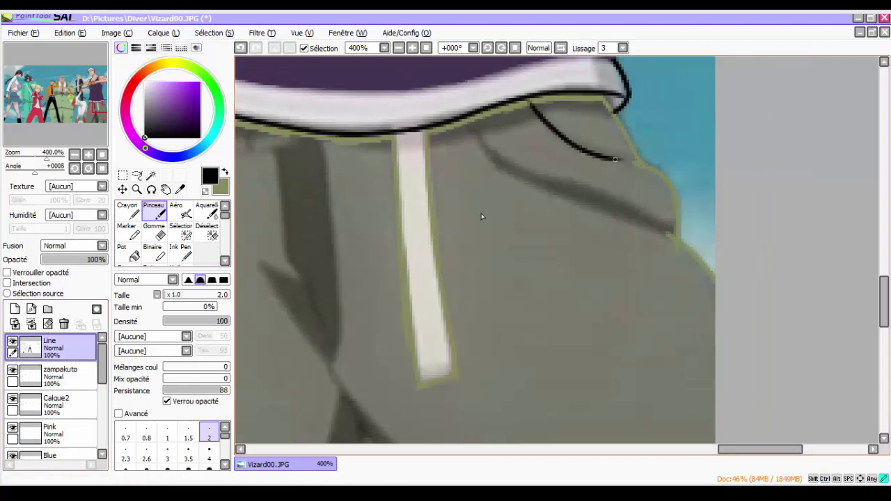
Step: Ink the fly, the crotch folds and the inner leg creases of the trousers in black
scroll(481, 217, "left", 3)
scroll(481, 217, "down", 5)
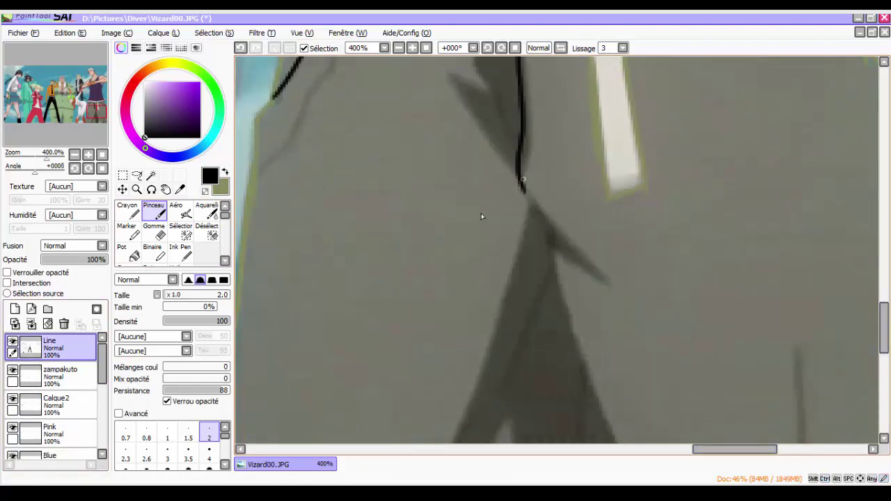
left_click_drag(548, 71, 626, 302)
scroll(481, 217, "down", 2)
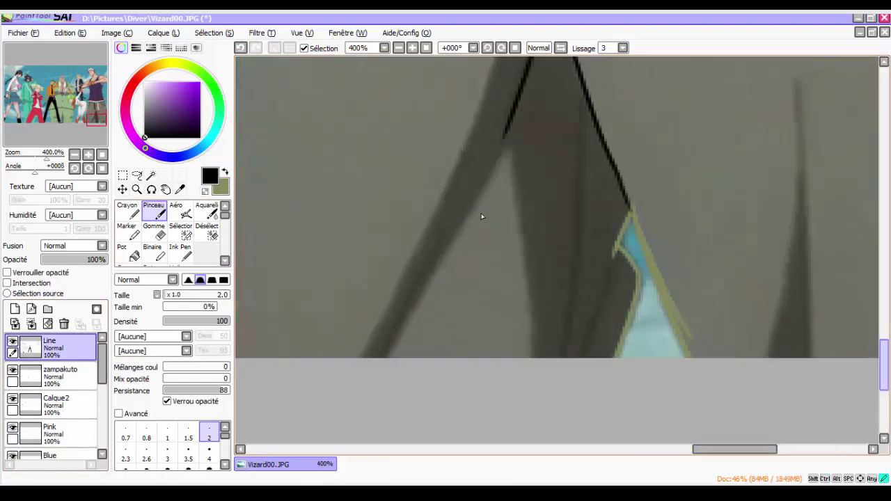
left_click_drag(575, 61, 578, 356)
left_click_drag(615, 245, 589, 348)
left_click_drag(514, 120, 420, 317)
Step: Ink the remaining fly and waistband folds and the jagged pocket edge below the belt loop
scroll(482, 216, "up", 5)
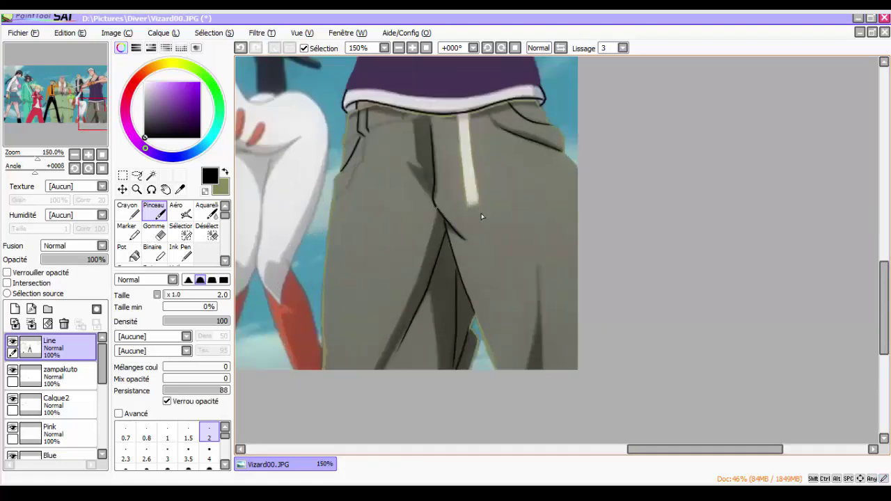
left_click_drag(516, 147, 473, 213)
scroll(481, 216, "up", 1)
left_click_drag(503, 101, 672, 143)
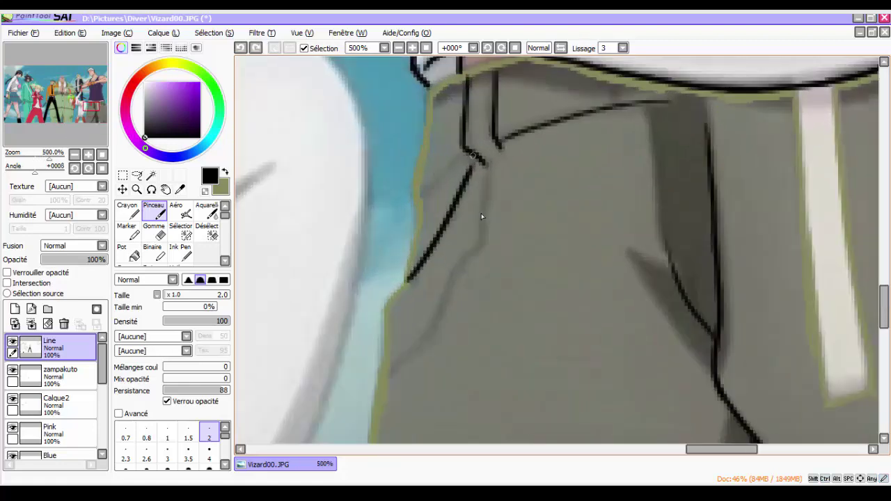
left_click_drag(473, 155, 390, 380)
Step: Finish the trouser leg creases in black with the canvas rotated, then reset the canvas rotation
scroll(481, 217, "up", 1)
scroll(481, 217, "down", 3)
key("Delete")
key("Delete")
key("Delete")
key("Delete")
key("Delete")
key("Delete")
key("Delete")
key("Delete")
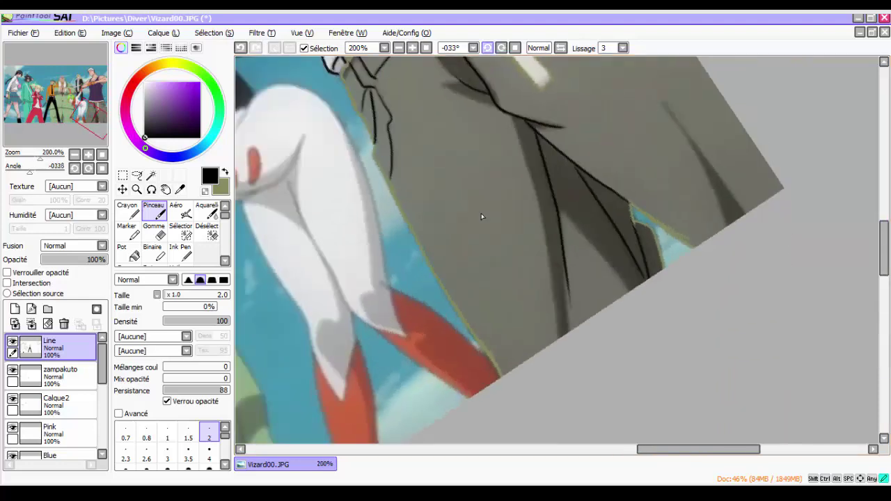
key("Home")
Step: Fill the trousers with olive on the Green layer and check the fill with the reference layer Calque1 hidden
key("x")
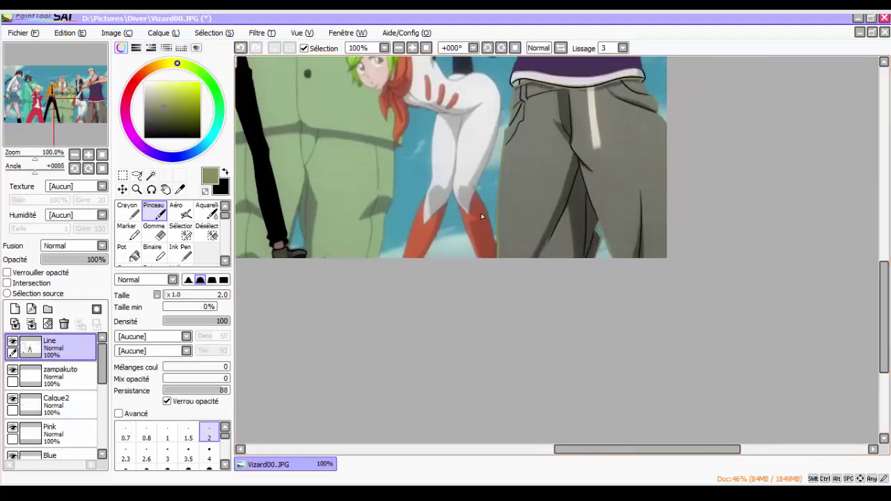
key("Page_Down")
key("b")
scroll(481, 217, "down", 3)
scroll(482, 217, "up", 2)
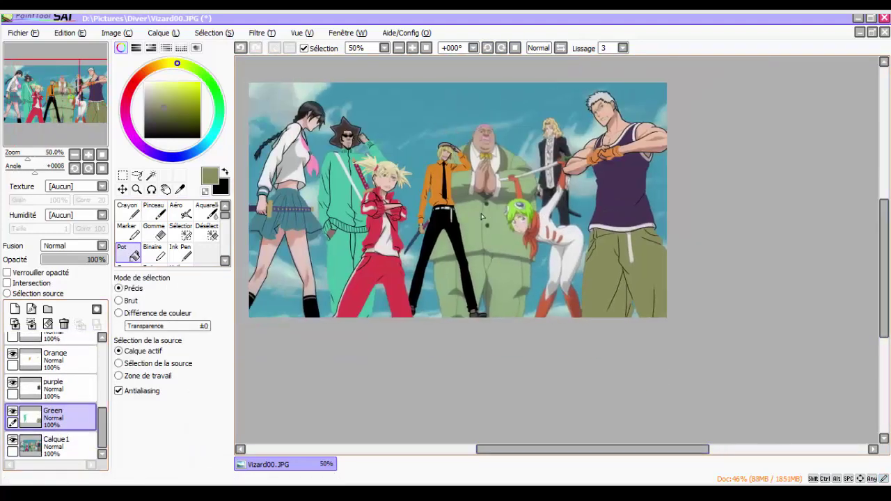
scroll(481, 216, "up", 5)
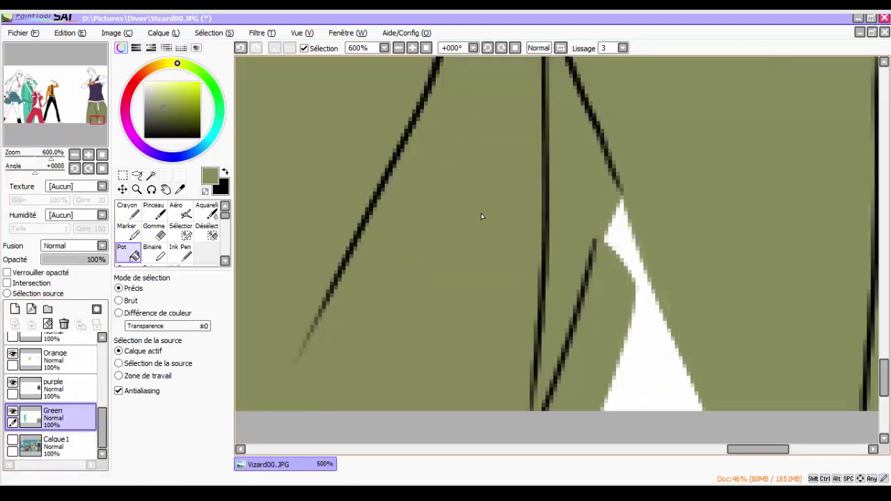
scroll(481, 217, "down", 6)
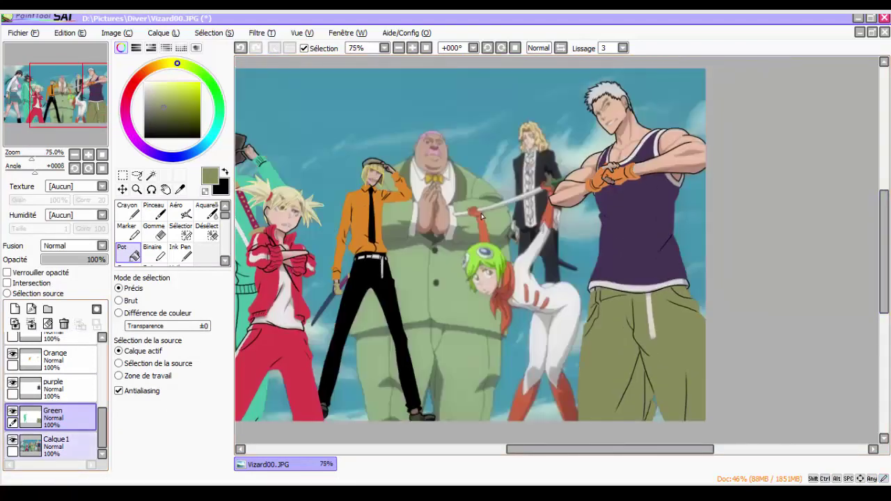
Step: Sample the bright green of the bent-over girl's hair and start outlining the outer edge of her hair on the Green layer
scroll(481, 216, "up", 4)
key("b")
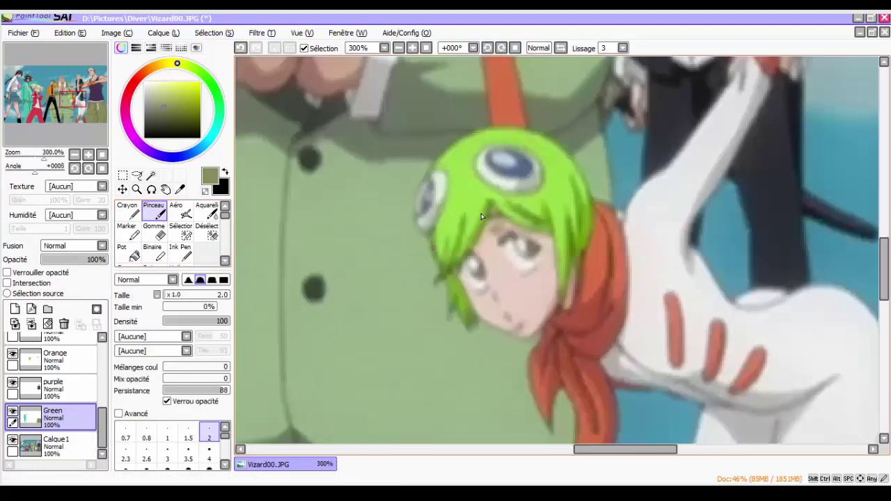
key("alt")
left_click(481, 216, "alt")
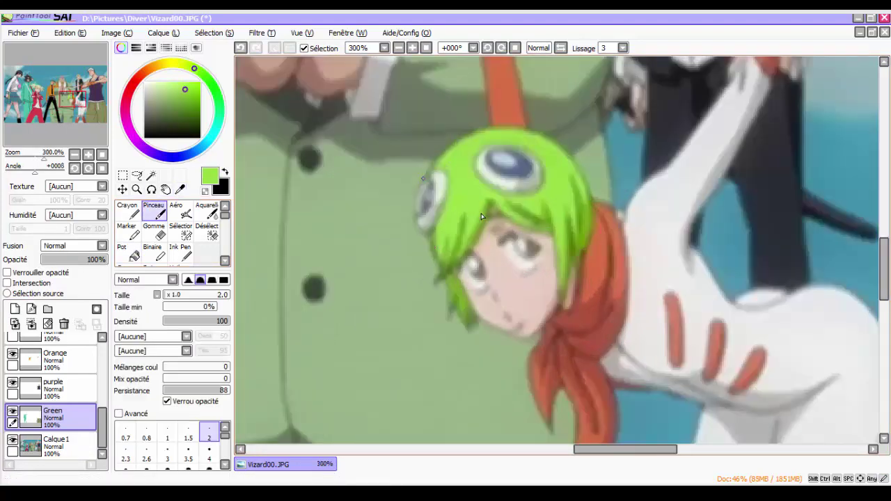
key("h")
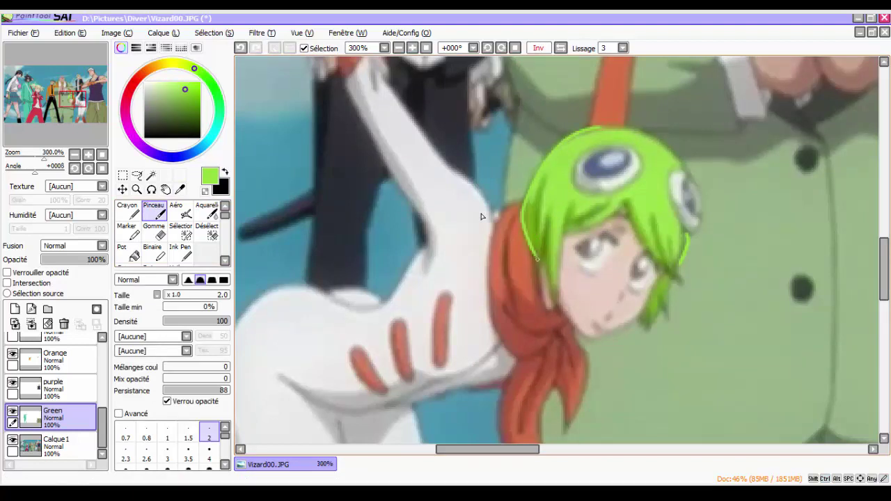
Step: Outline the girl's long side locks and fringe in bright green with the view mirrored, then restore the normal view
left_click_drag(553, 209, 559, 317)
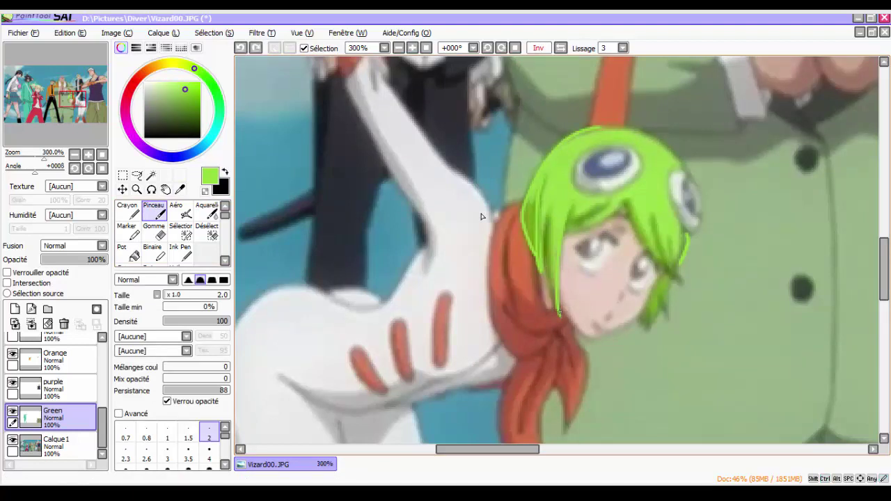
left_click_drag(557, 216, 547, 314)
key("h")
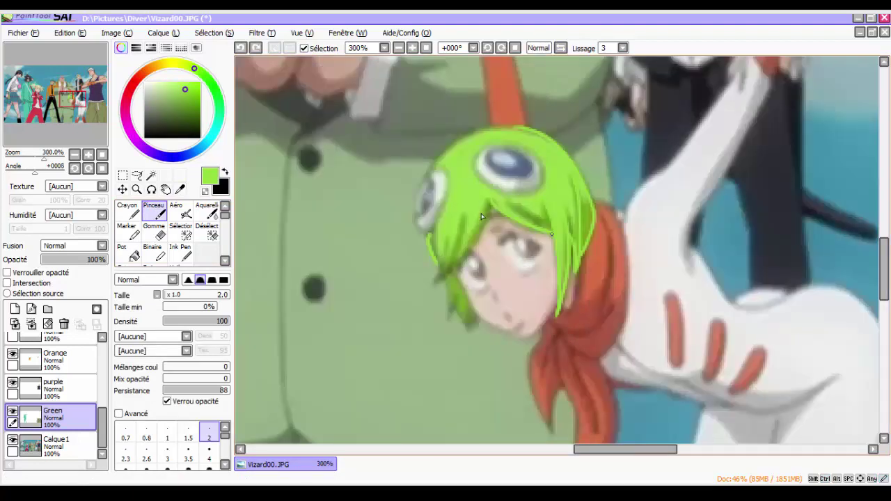
Step: Ink the girl's jawline in black on the Line layer and outline the remaining hair edges in bright green on the Green layer
key("x")
left_click(480, 217, "ctrl+shift")
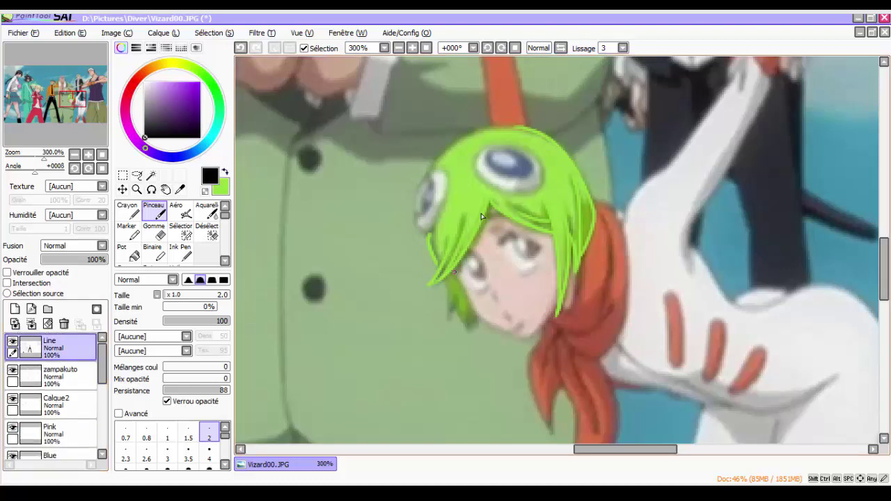
key("x")
left_click(480, 216, "ctrl+shift")
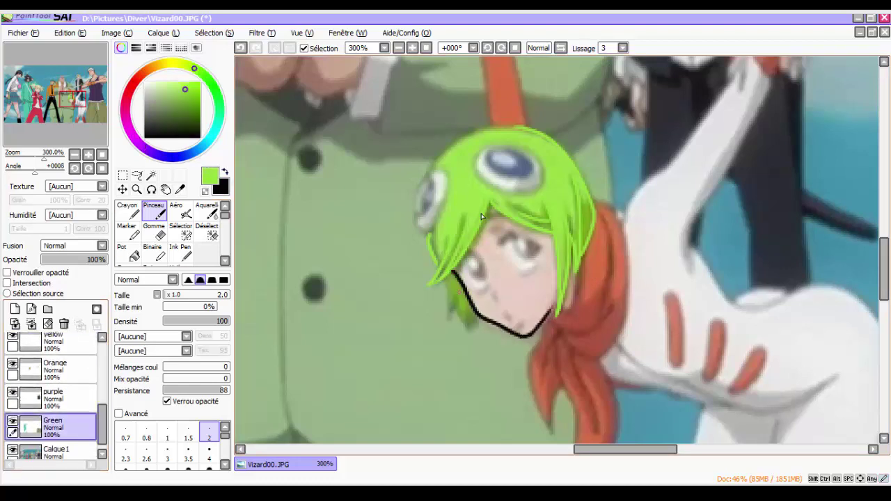
key("ctrl+z")
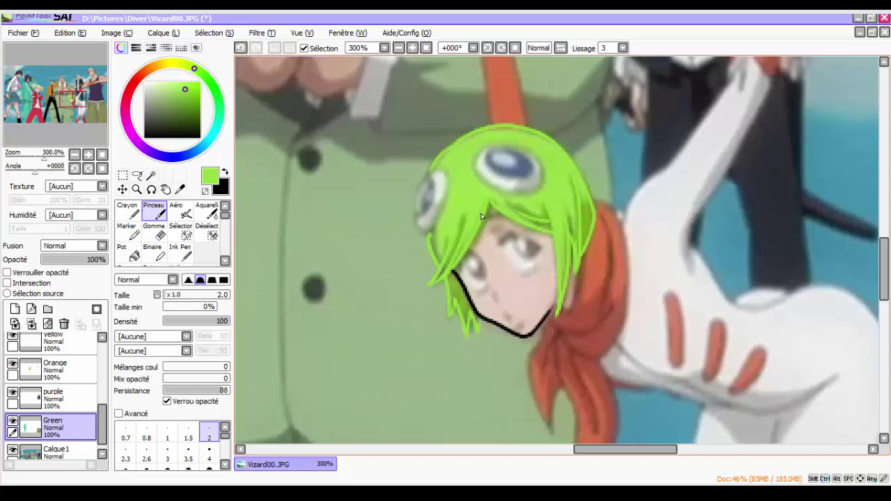
Step: Return to black on the Line layer and try to outline the girl's smaller side goggle lens, undoing the unwanted strokes
key("x")
left_click(480, 216, "ctrl+shift")
left_click_drag(432, 170, 425, 225)
key("ctrl+z")
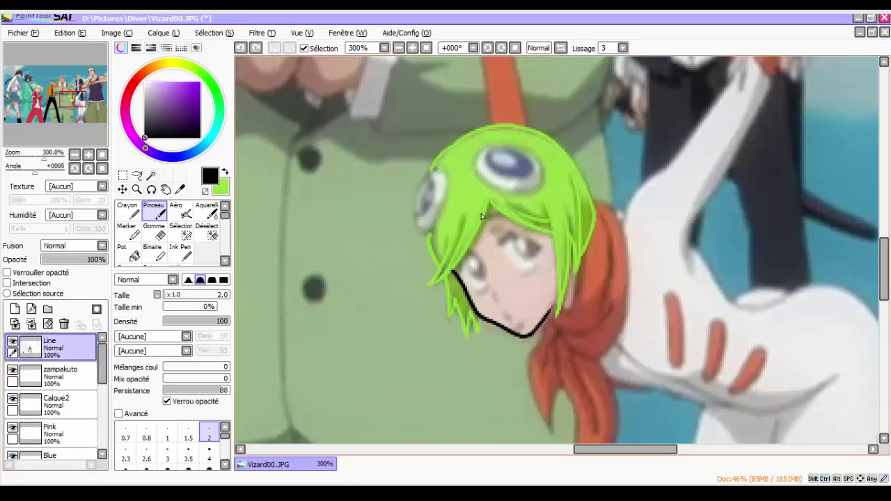
key("ctrl+y")
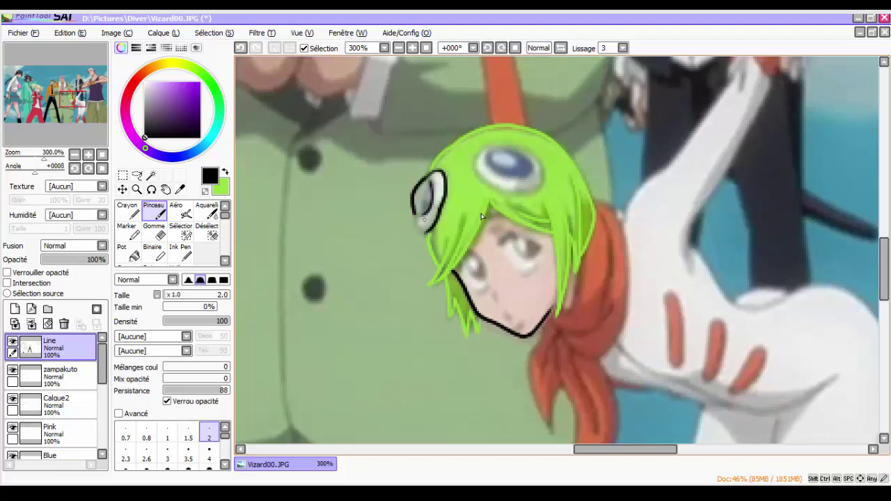
key("ctrl+z")
left_click_drag(439, 171, 426, 224)
key("ctrl+z")
key("ctrl+z")
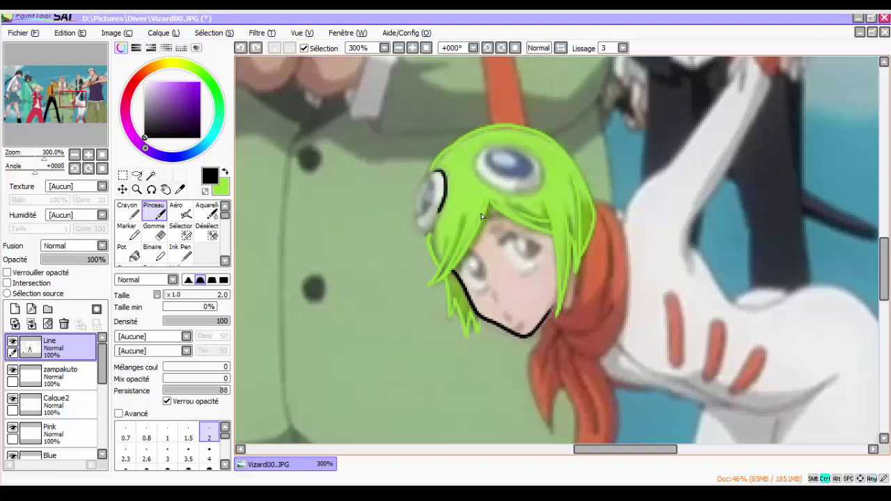
key("ctrl+z")
Step: Outline the rim and lens of the girl's smaller side goggle in black with the view mirrored, undoing the stray strokes
scroll(481, 216, "up", 2)
key("ctrl+y")
key("ctrl+z")
key("h")
left_click_drag(706, 153, 729, 240)
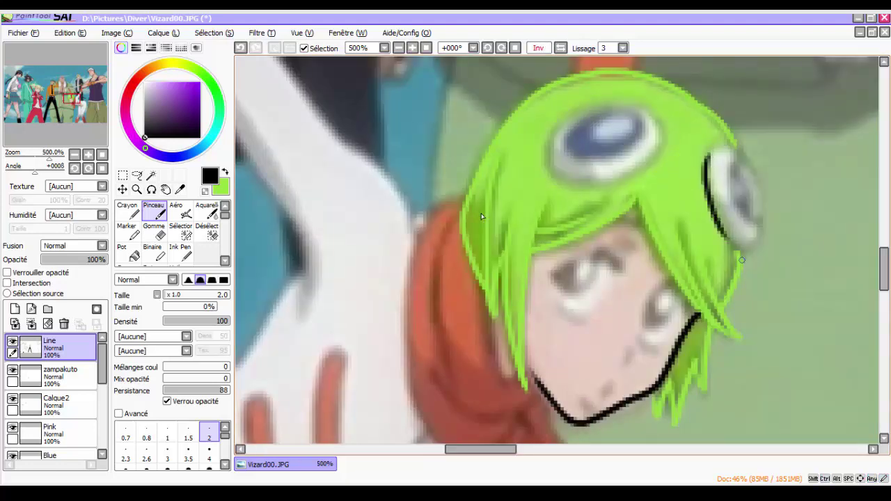
mouse_move(718, 149)
left_mouse_down()
mouse_move(769, 230)
mouse_move(728, 182)
mouse_move(741, 179)
mouse_move(757, 223)
left_mouse_up()
key("ctrl+z")
key("ctrl+z")
key("ctrl+z")
Step: Start outlining the outer rim of the girl's front goggle in black, undoing the uneven strokes and rotating the view as needed
key("h")
mouse_move(502, 110)
left_mouse_down()
mouse_move(500, 152)
mouse_move(453, 147)
left_mouse_up()
key("ctrl+z")
key("h")
mouse_move(576, 116)
left_mouse_down()
mouse_move(658, 168)
mouse_move(662, 143)
left_mouse_up()
key("h")
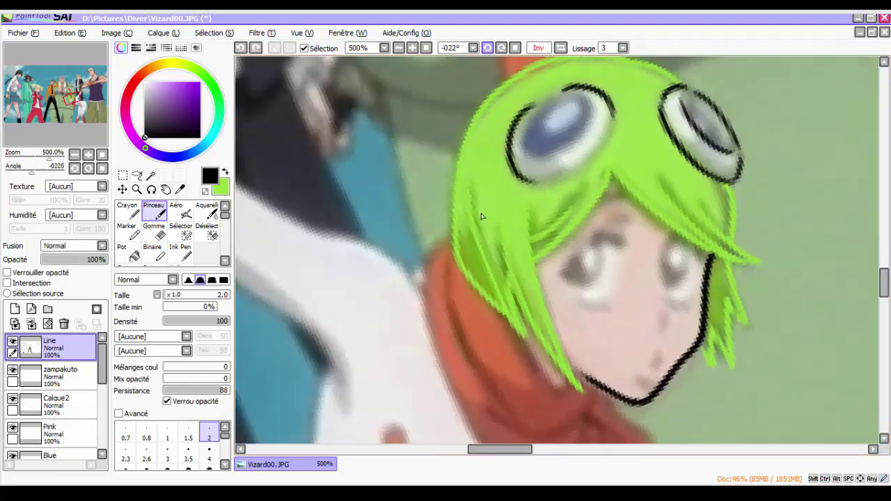
left_click_drag(616, 174, 616, 216)
left_click_drag(609, 111, 613, 188)
key("ctrl+z")
left_click_drag(621, 110, 627, 228)
key("ctrl+z")
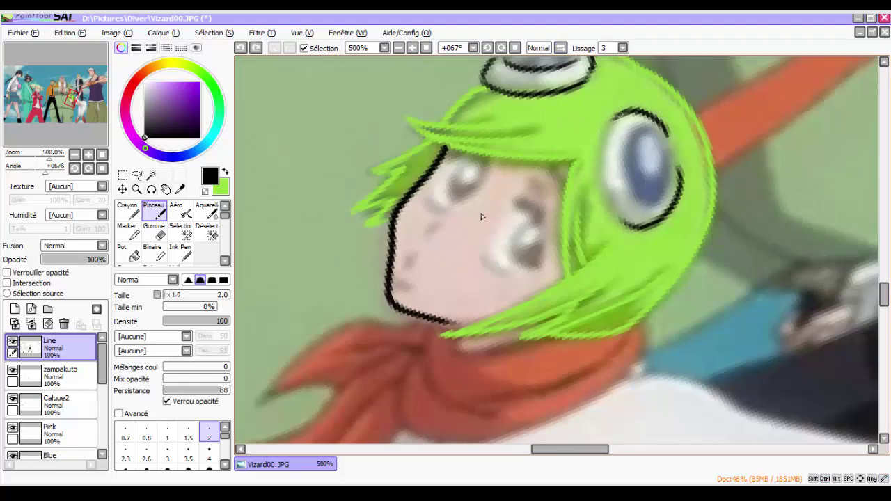
Step: Complete the front goggle's outer rim and draw the inner lens ring in black
left_click_drag(623, 112, 627, 227)
left_click_drag(655, 124, 627, 220)
key("ctrl+z")
left_click_drag(661, 125, 626, 202)
key("ctrl+z")
mouse_move(672, 140)
left_mouse_down()
mouse_move(662, 205)
mouse_move(672, 205)
left_mouse_up()
left_click_drag(651, 125, 631, 209)
key("Home")
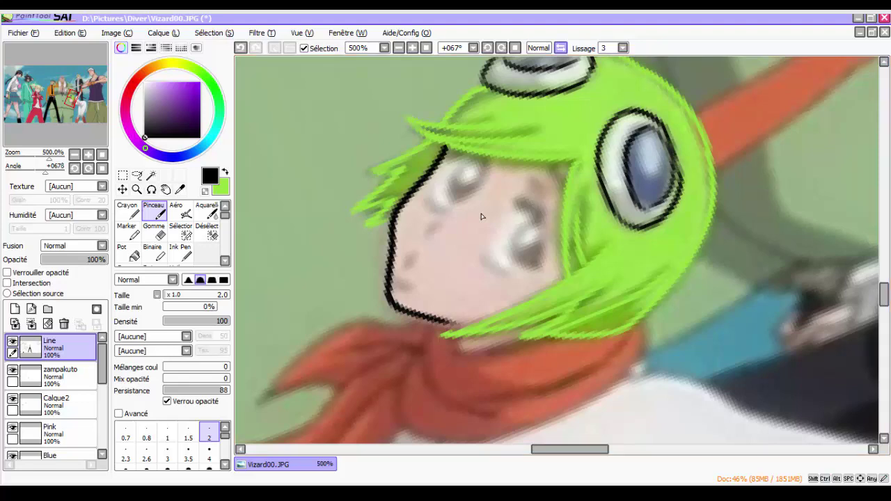
Step: Switch to the Orange layer and sample the orange-red of the girl's scarf
key("ctrl+minus")
key("ctrl+minus")
left_click(13, 440)
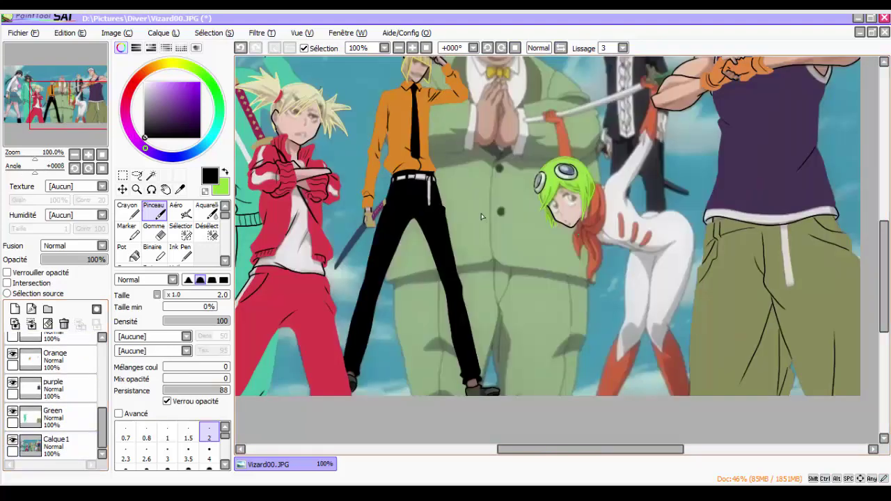
key("ctrl+plus")
key("ctrl+plus")
left_click(56, 358)
left_click(481, 217, "alt")
key("ctrl+plus")
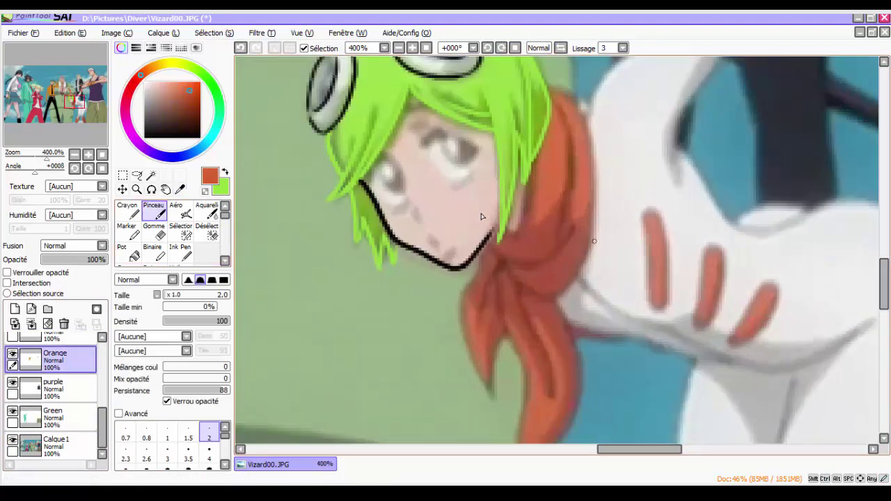
Step: Outline both hanging tails of the girl's scarf in orange-red on the Orange layer
key("ctrl+minus")
key("ctrl+minus")
key("ctrl+minus")
key("ctrl+minus")
key("ctrl+minus")
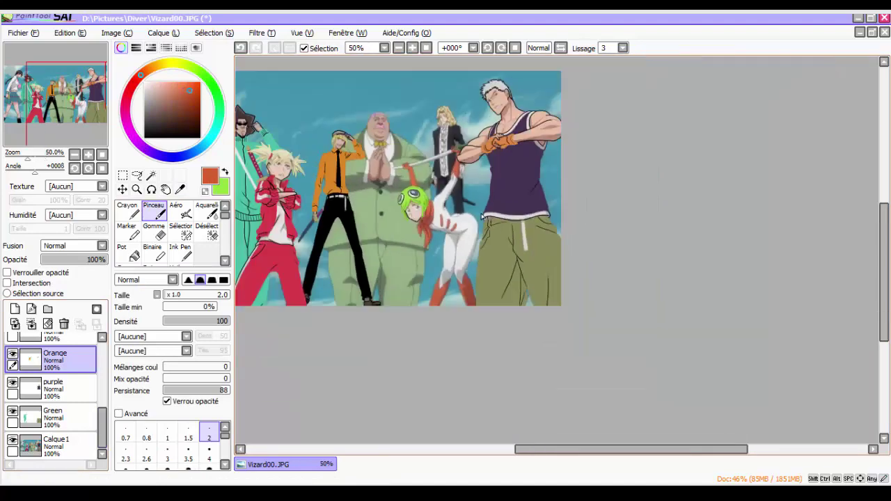
key("ctrl+plus")
key("ctrl+plus")
key("ctrl+plus")
key("ctrl+plus")
key("ctrl+plus")
key("ctrl+plus")
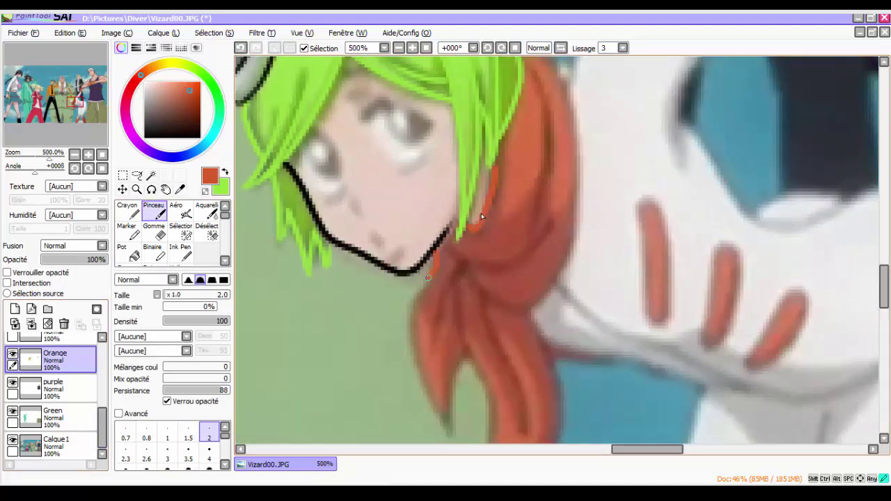
left_click_drag(427, 276, 449, 438)
scroll(449, 418, "down", 1)
key("ctrl+z")
left_click_drag(416, 268, 448, 376)
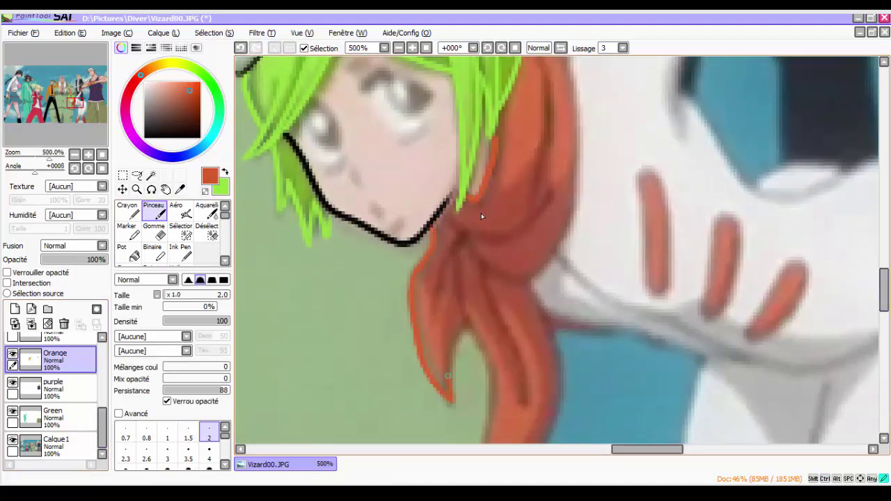
scroll(481, 217, "down", 5)
left_click_drag(511, 376, 453, 164)
left_click_drag(529, 132, 515, 369)
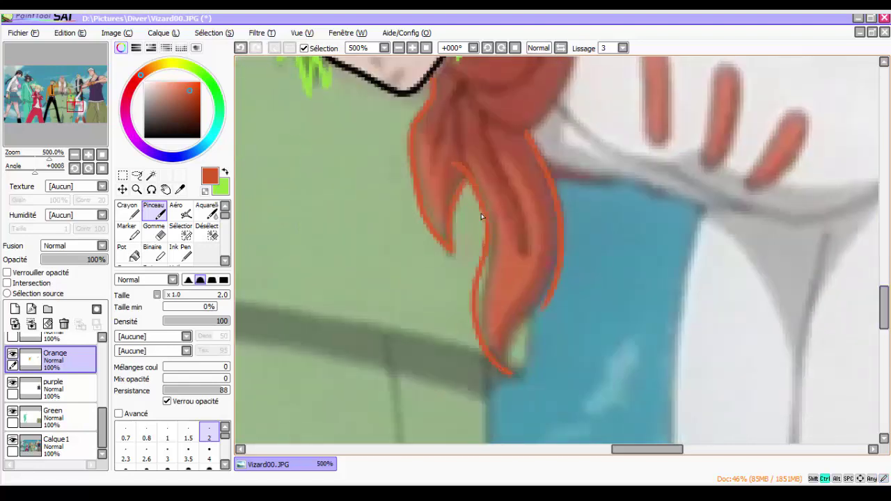
Step: Outline the upper part of the scarf around the girl's neck in orange-red with the view mirrored
scroll(481, 217, "up", 5)
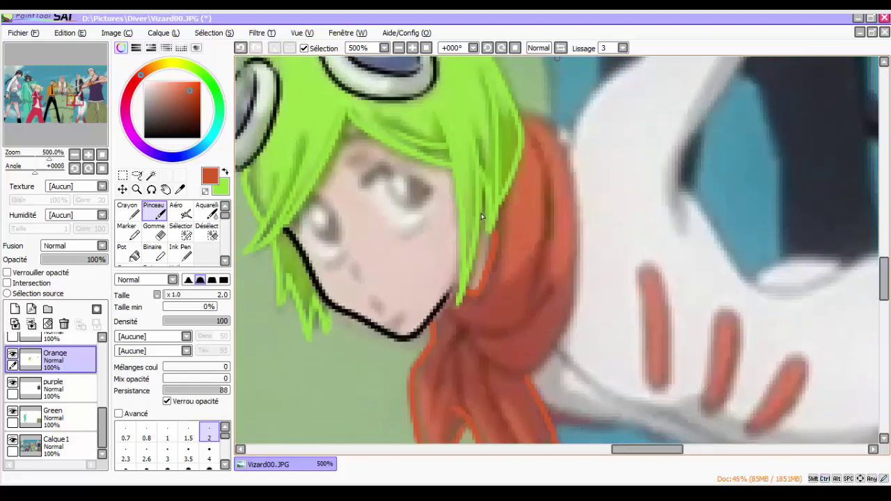
key("h")
left_click_drag(551, 159, 540, 289)
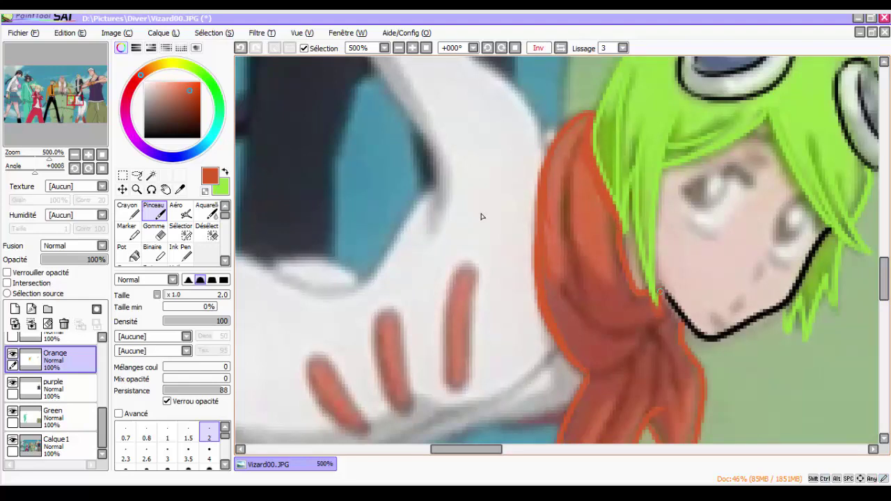
Step: Restore the normal view and outline the girl's long glove and fist gripping the sword above her head in orange-red
scroll(481, 216, "down", 15)
key("h")
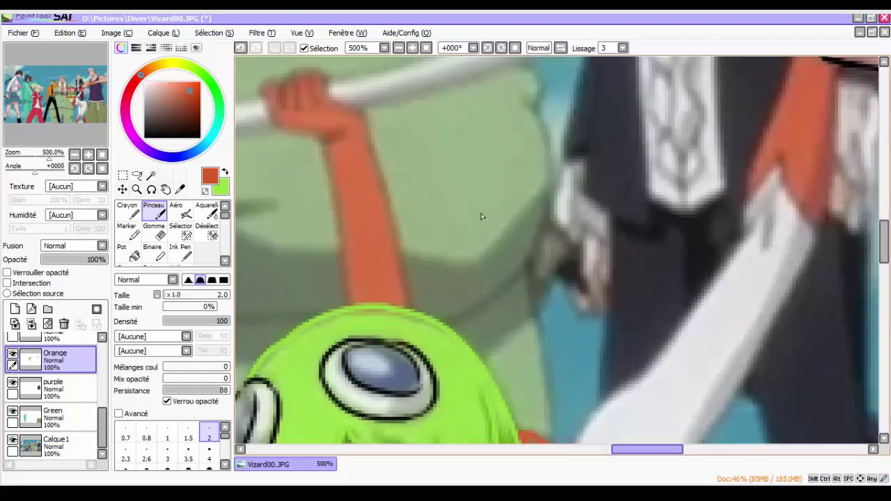
scroll(481, 217, "left", 5)
scroll(480, 216, "up", 3)
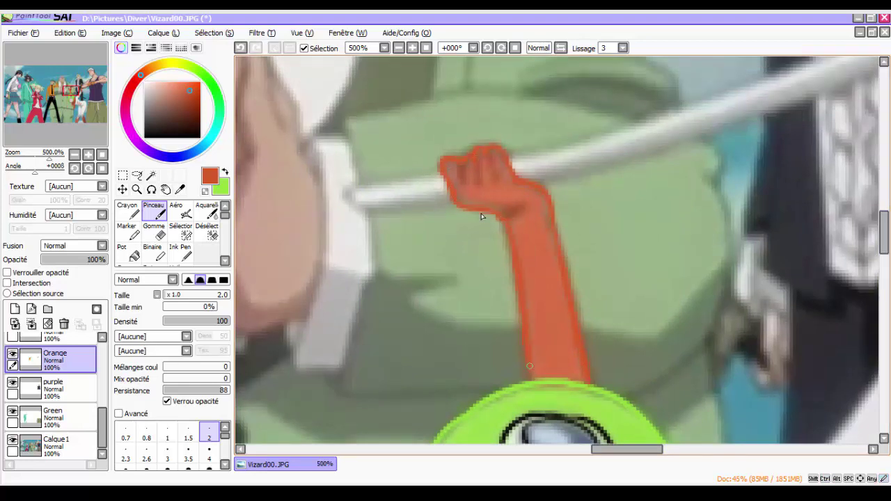
key("Delete")
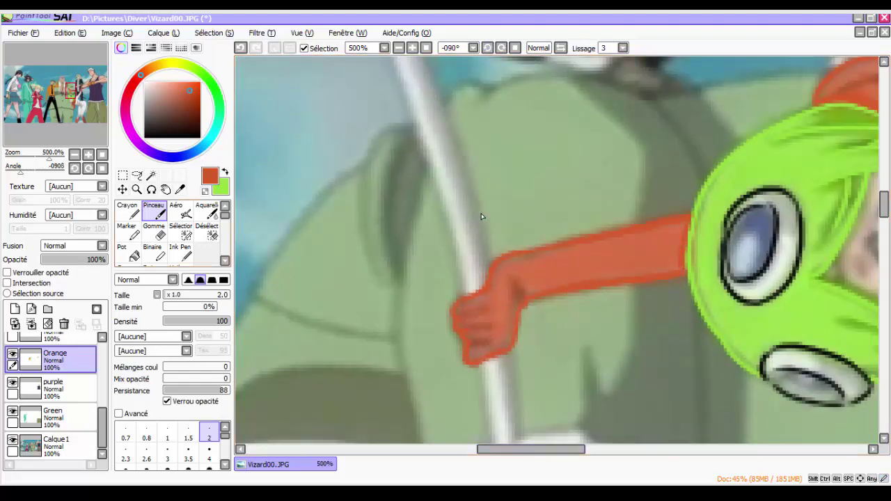
Step: Hide the reference picture and fill the outlined glove and scarf with orange-red using the bucket tool
key("ctrl+h")
left_click(126, 252)
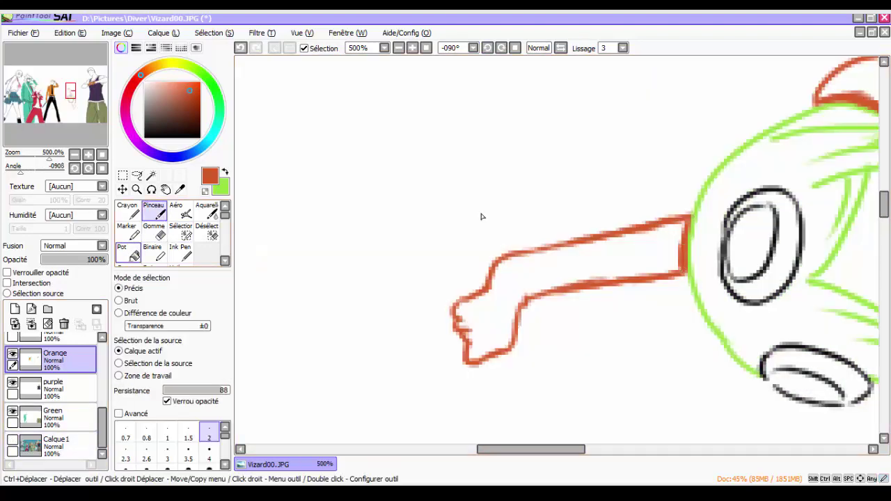
left_click(578, 262)
scroll(558, 250, "right", 10)
left_click(557, 112)
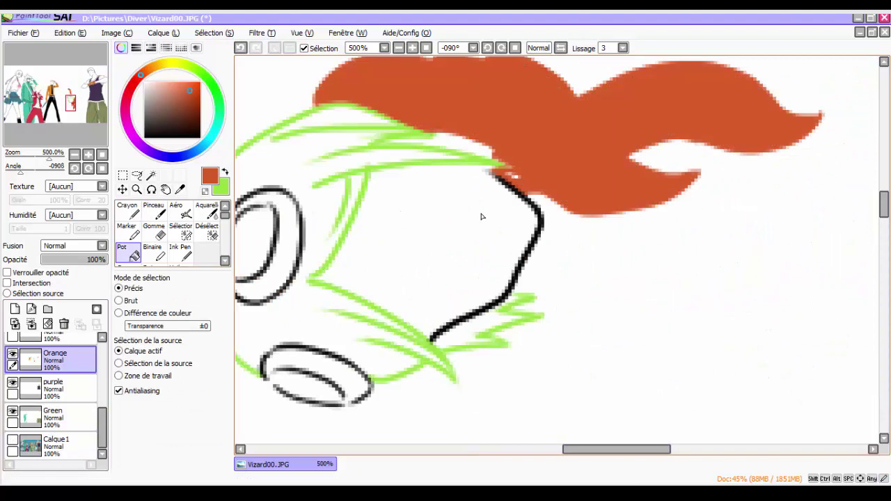
scroll(481, 217, "up", 3)
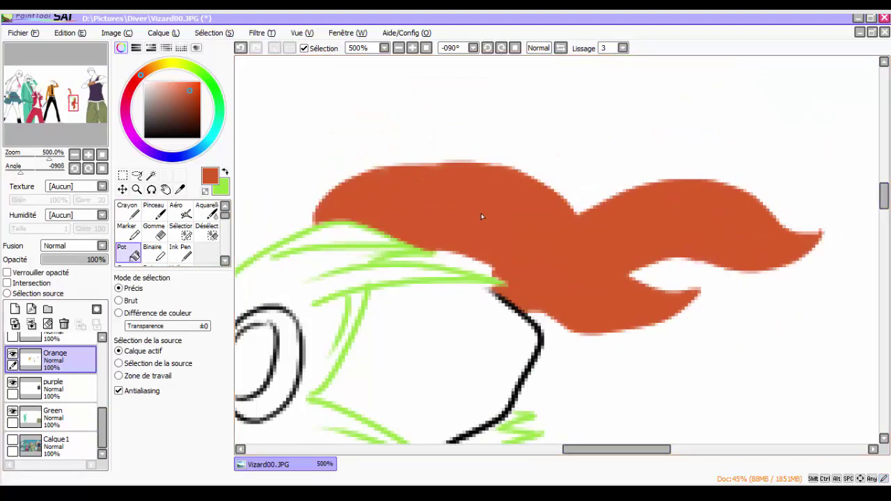
Step: Show the reference picture at normal rotation and outline the girl's other glove beside the muscular man's elbow in orange-red
key("Delete")
scroll(481, 217, "down", 6)
scroll(481, 217, "up", 3)
key("ctrl+h")
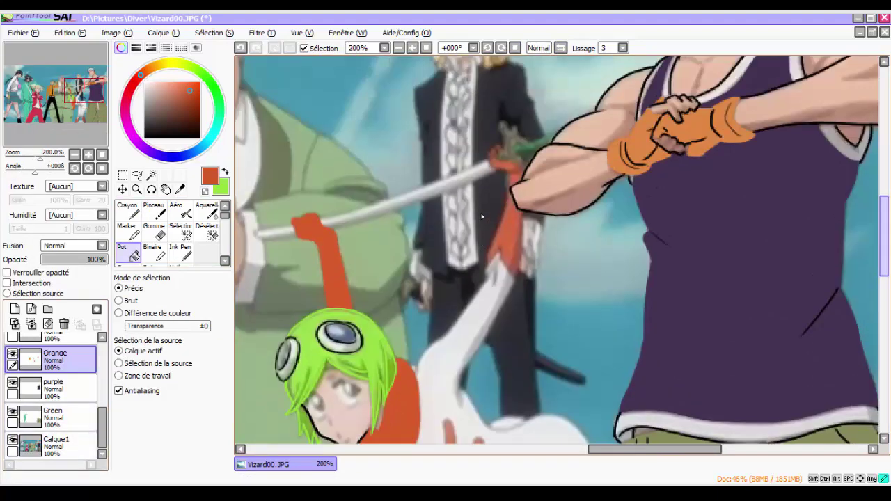
scroll(482, 217, "up", 2)
key("b")
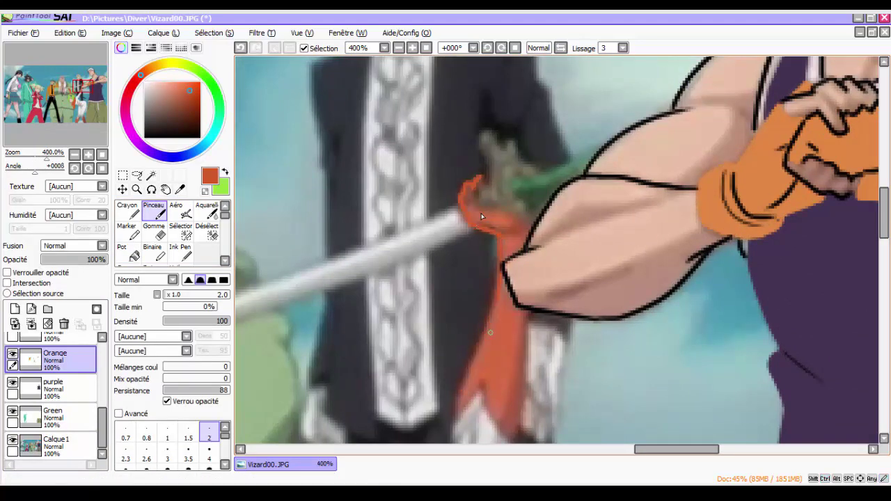
scroll(481, 217, "down", 3)
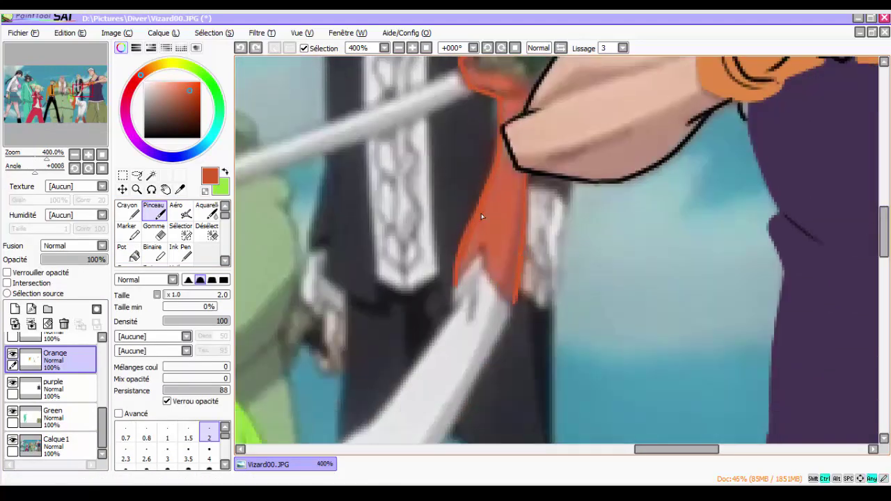
left_click_drag(488, 258, 458, 283)
scroll(481, 217, "up", 3)
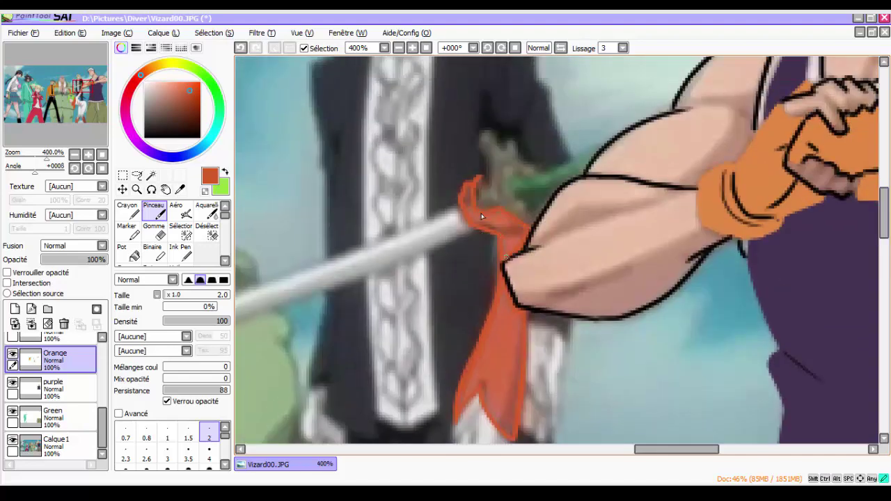
Step: Hide the reference picture and fill the second glove with orange-red using the bucket tool, checking its edges for gaps
left_click(13, 439)
left_click(128, 253)
left_click(496, 228)
left_click(468, 198)
left_click(491, 362)
key("ctrl+plus")
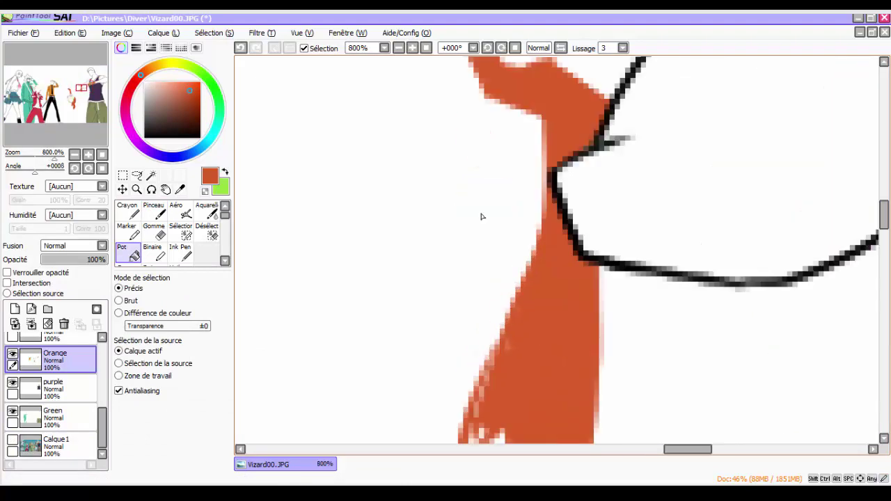
scroll(481, 217, "down", 3)
scroll(481, 217, "down", 10)
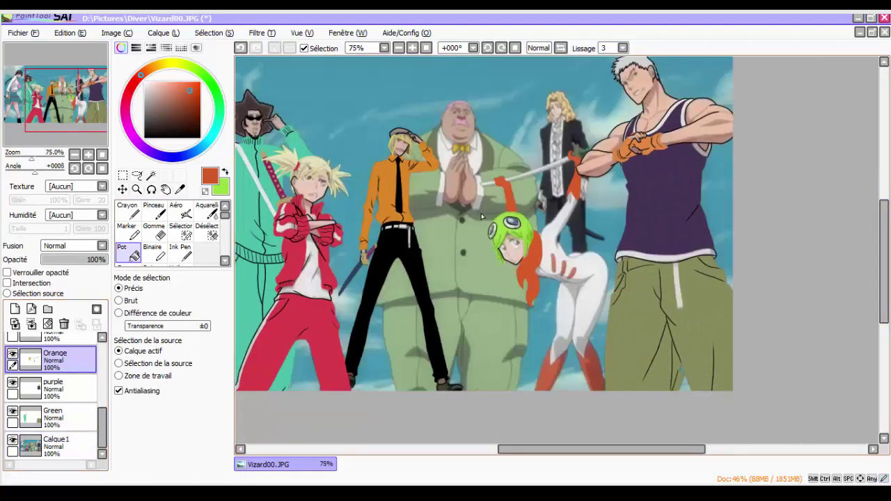
Step: Paint the three stripes on the side of the girl's white suit in orange-red with a brush size of 8
scroll(481, 217, "up", 4)
key("b")
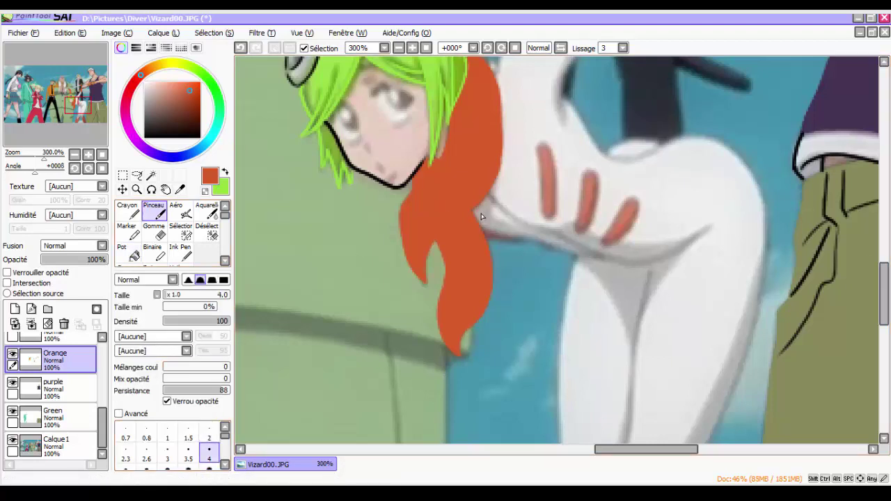
key("bracketleft")
key("bracketleft")
key("bracketleft")
key("ctrl+z")
key("bracketright")
key("bracketright")
left_click_drag(542, 148, 549, 217)
left_click_drag(589, 174, 578, 224)
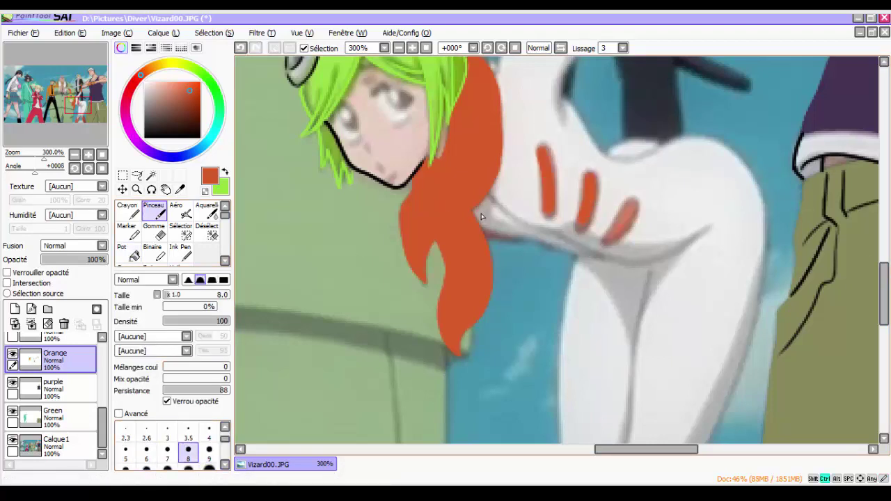
left_click_drag(635, 202, 606, 240)
Step: Reduce the brush size to 2 and paint the small orange-red sliver under the girl's torso beside the scarf
key("bracketleft")
key("bracketleft")
key("bracketleft")
key("bracketleft")
key("bracketleft")
key("bracketleft")
key("bracketleft")
key("bracketleft")
key("bracketleft")
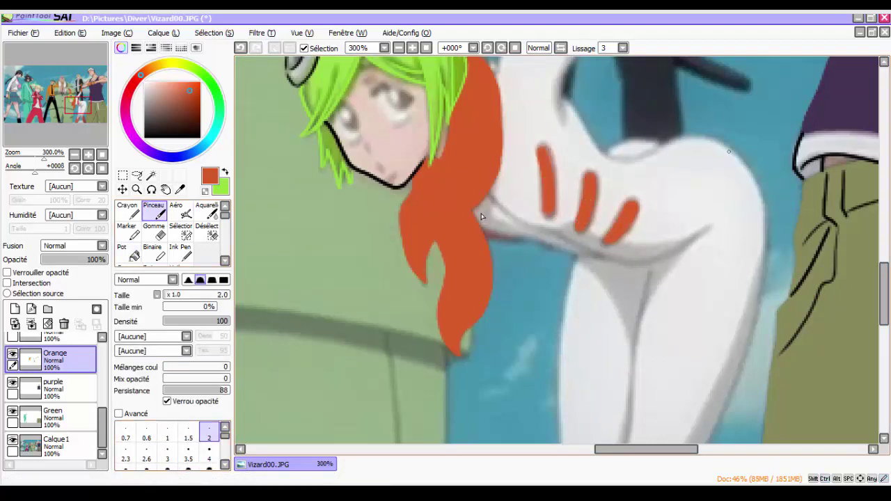
scroll(481, 216, "up", 2)
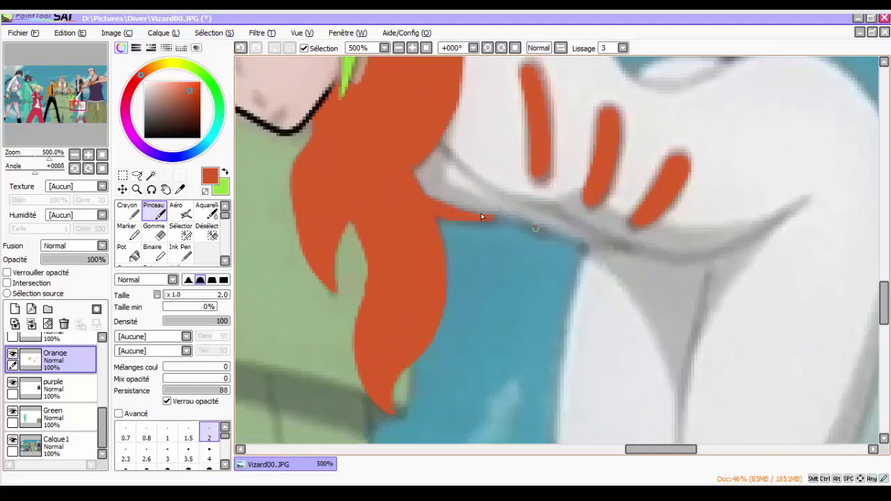
Step: Outline both of the girl's boots with their pointed tops in orange-red on the Orange layer
scroll(482, 216, "down", 5)
scroll(481, 217, "up", 4)
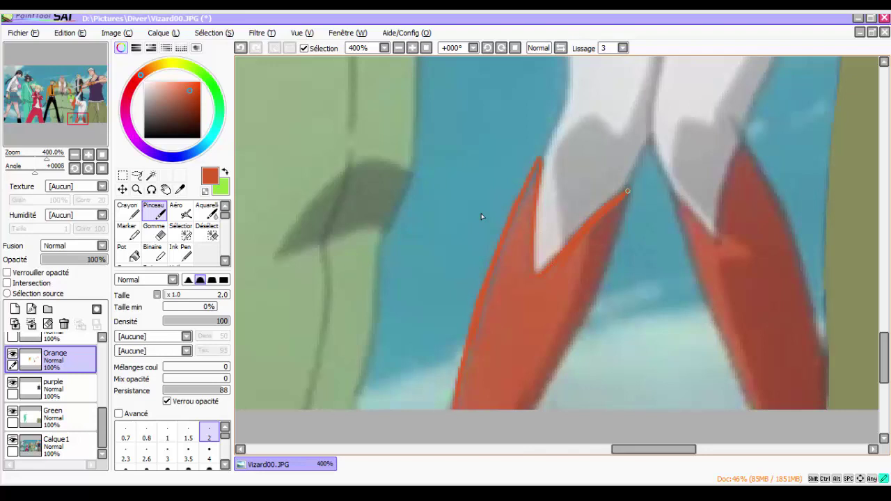
scroll(481, 217, "right", 3)
left_click_drag(623, 147, 700, 353)
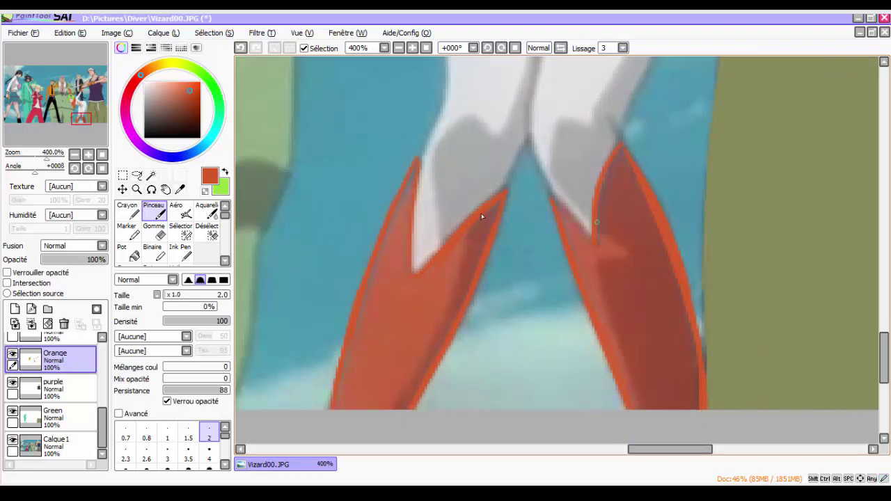
Step: Fill both boots with orange-red using the bucket tool with the reference picture hidden, checking the edges for gaps
key("g")
key("h")
scroll(481, 217, "up", 2)
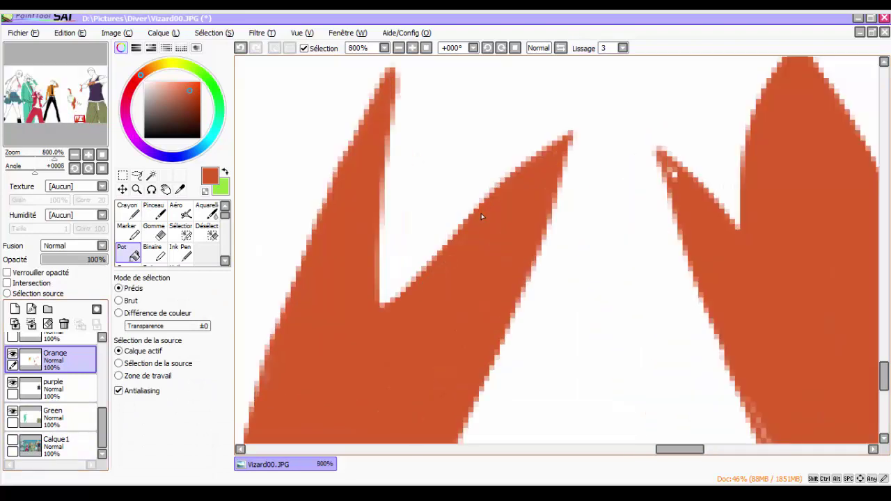
scroll(481, 217, "down", 2)
scroll(481, 216, "up", 3)
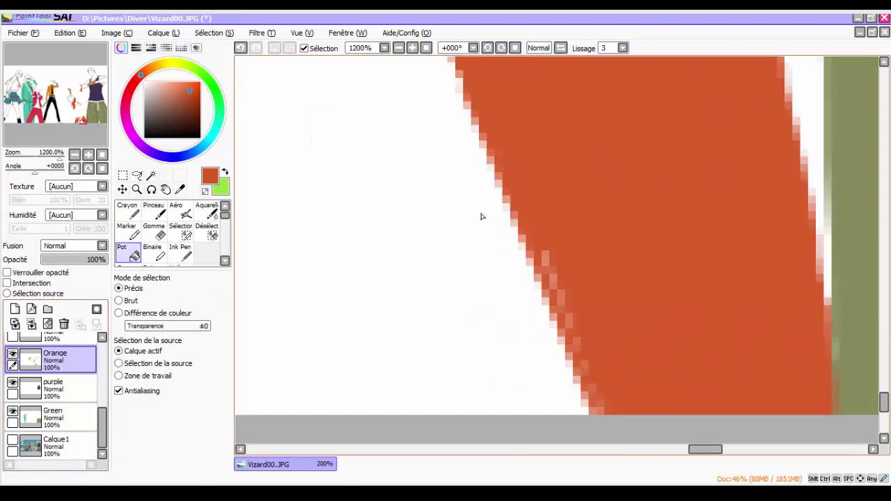
scroll(481, 217, "down", 9)
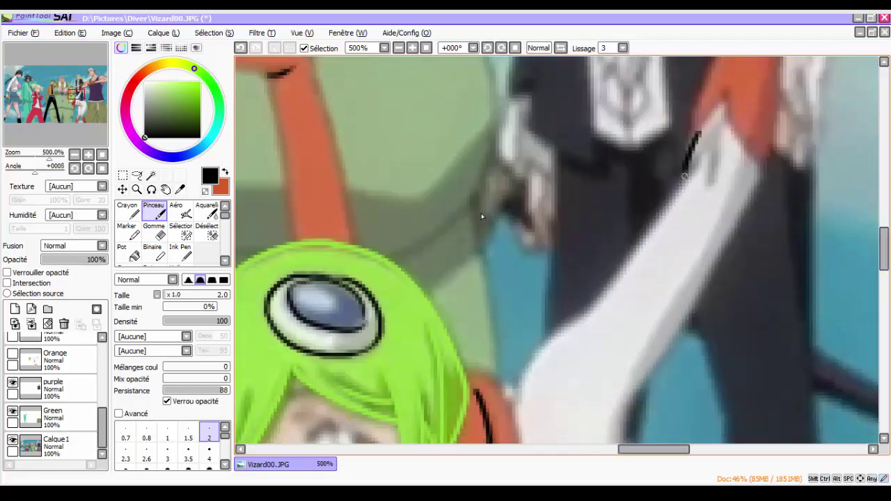
Step: Ink both edges of the girl's raised white sleeve in black with the Orange layer hidden, undoing the stray stroke
mouse_move(686, 174)
left_mouse_down()
mouse_move(512, 400)
mouse_move(501, 392)
left_mouse_up()
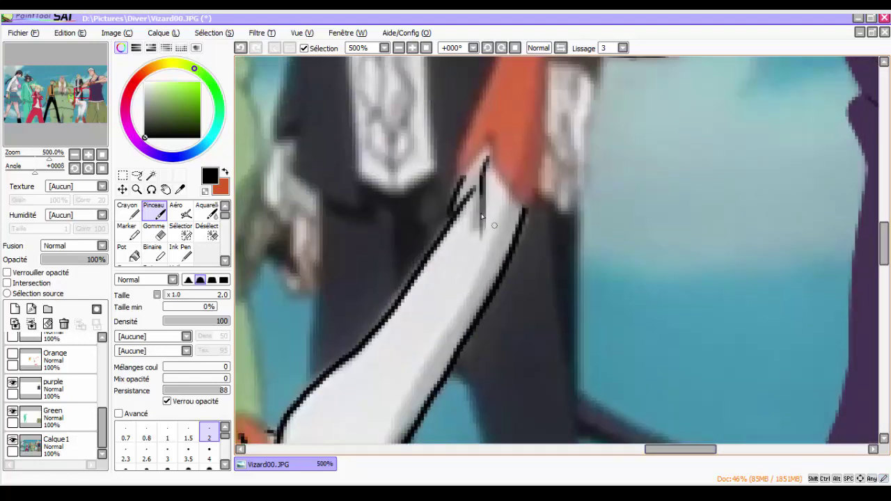
mouse_move(437, 62)
left_mouse_down()
mouse_move(394, 159)
mouse_move(463, 252)
mouse_move(557, 230)
left_mouse_up()
key("ctrl+z")
Step: Ink the curve of the girl's hip and the outer edge of her leg in black, undoing the stray strokes
key("h")
mouse_move(461, 249)
left_mouse_down()
mouse_move(553, 230)
mouse_move(446, 237)
mouse_move(394, 327)
left_mouse_up()
key("ctrl+z")
key("ctrl+z")
mouse_move(540, 224)
left_mouse_down()
mouse_move(397, 348)
mouse_move(386, 401)
left_mouse_up()
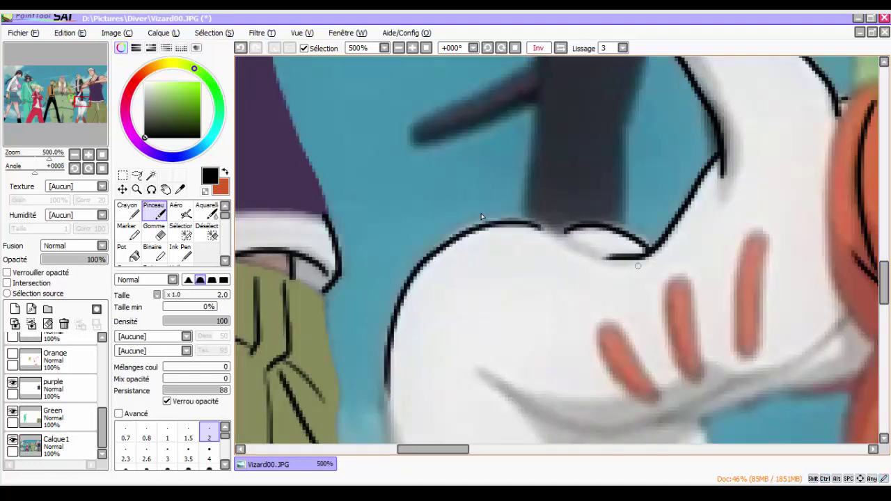
scroll(638, 265, "down", 5)
left_click_drag(390, 175, 426, 352)
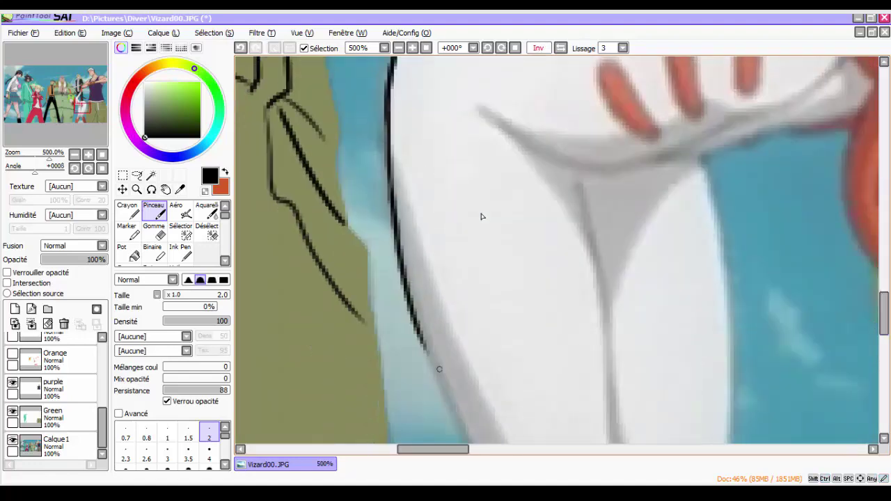
scroll(480, 217, "down", 3)
mouse_move(423, 174)
left_mouse_down()
mouse_move(484, 314)
mouse_move(527, 386)
left_mouse_up()
Step: Ink the crease under the girl's torso where her belly meets her thigh in black, checking it in mirrored view
scroll(480, 216, "up", 5)
scroll(481, 216, "right", 3)
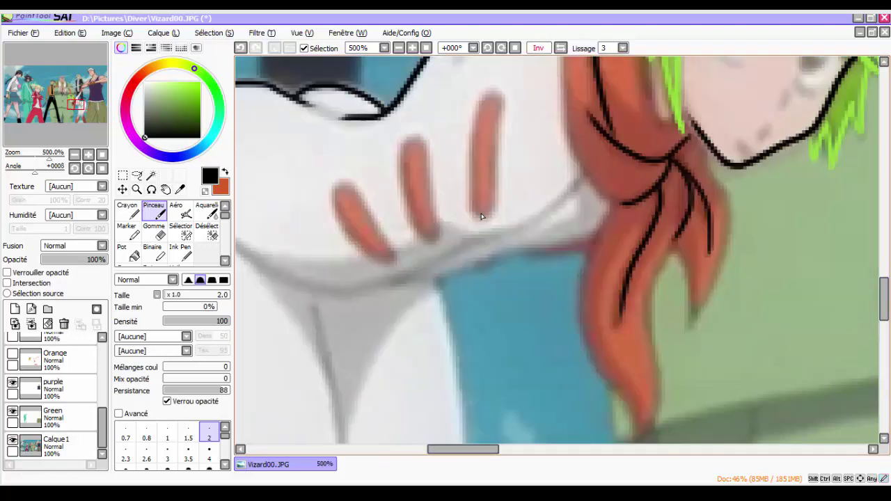
scroll(480, 217, "right", 6)
key("ctrl+z")
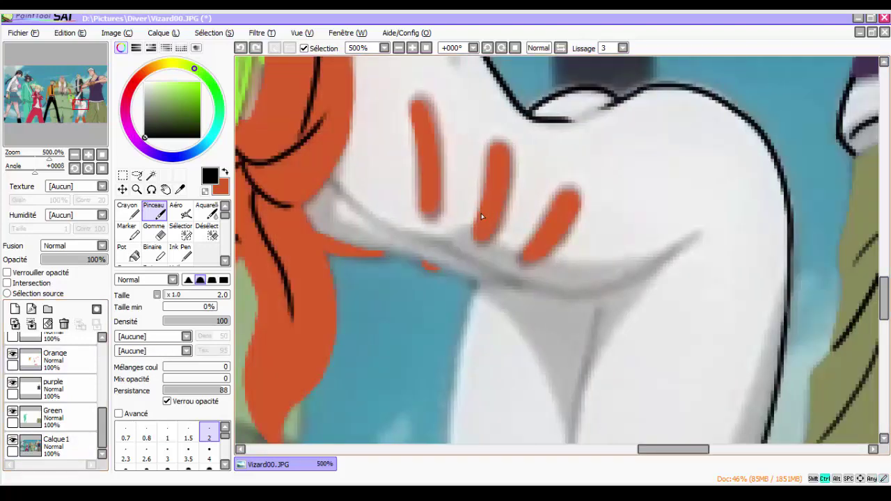
key("ctrl+y")
key("h")
mouse_move(391, 254)
left_mouse_down()
mouse_move(487, 230)
mouse_move(612, 243)
mouse_move(503, 360)
left_mouse_up()
key("ctrl+z")
key("ctrl+y")
key("h")
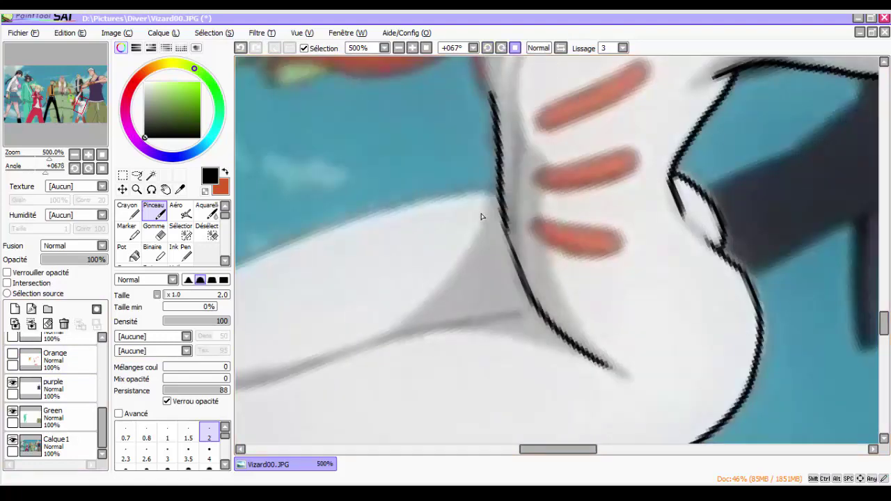
Step: Ink the line between the girl's legs in black and branch it at the knees down to both boot tops
key("Delete")
scroll(480, 216, "down", 3)
scroll(480, 217, "down", 3)
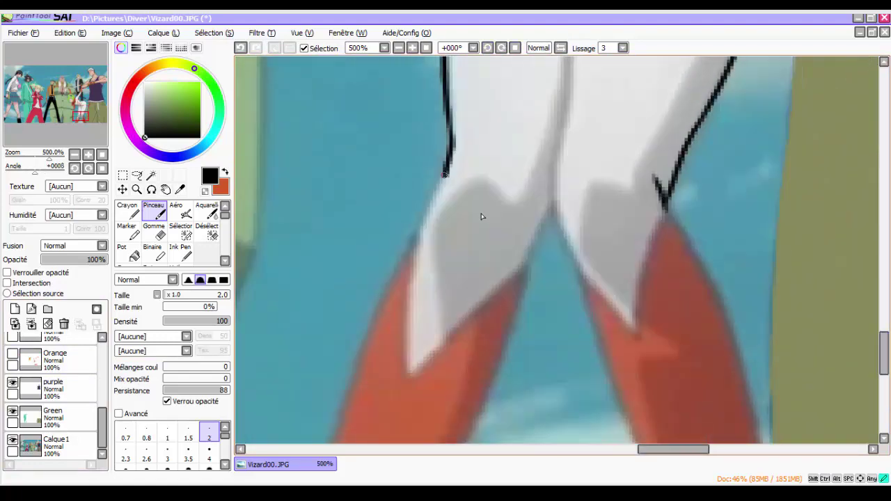
scroll(481, 217, "up", 6)
mouse_move(606, 129)
left_mouse_down()
mouse_move(603, 153)
mouse_move(571, 376)
left_mouse_up()
scroll(480, 217, "down", 6)
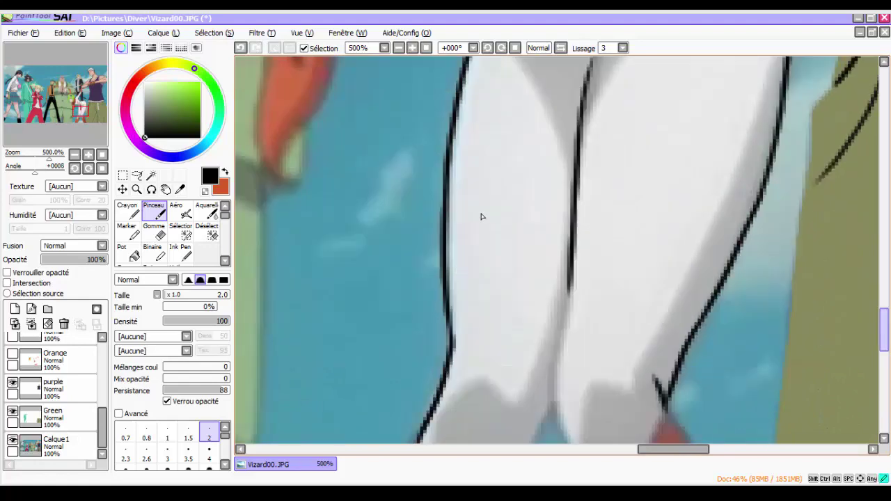
left_click_drag(573, 117, 555, 218)
left_click_drag(555, 259, 586, 329)
left_click_drag(557, 248, 515, 323)
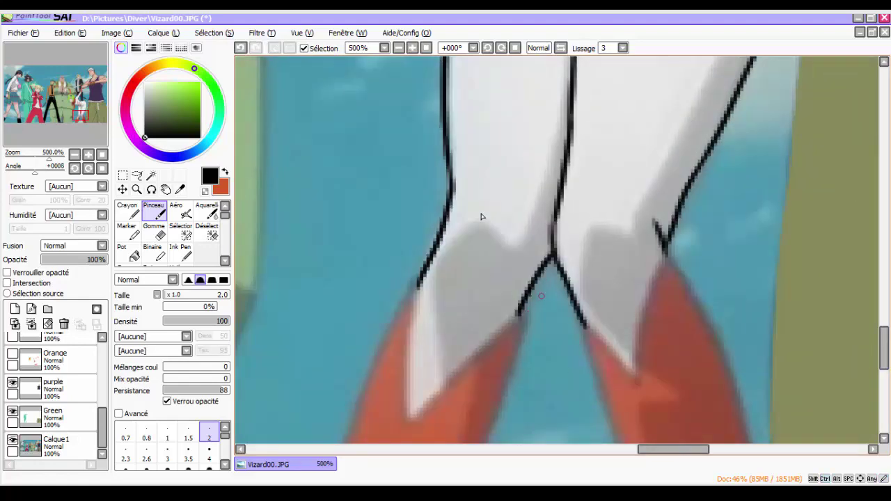
Step: Complete the black inking of the girl's white suit and check the whole drawing with the reference picture hidden
scroll(557, 244, "up", 3)
scroll(557, 244, "down", 3)
left_click_drag(411, 111, 473, 170)
left_click_drag(465, 189, 654, 236)
scroll(481, 216, "down", 8)
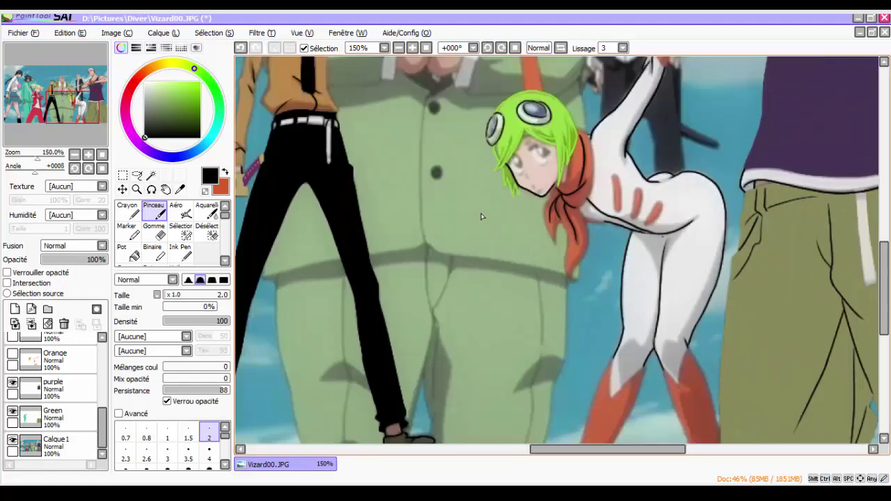
scroll(481, 217, "up", 4)
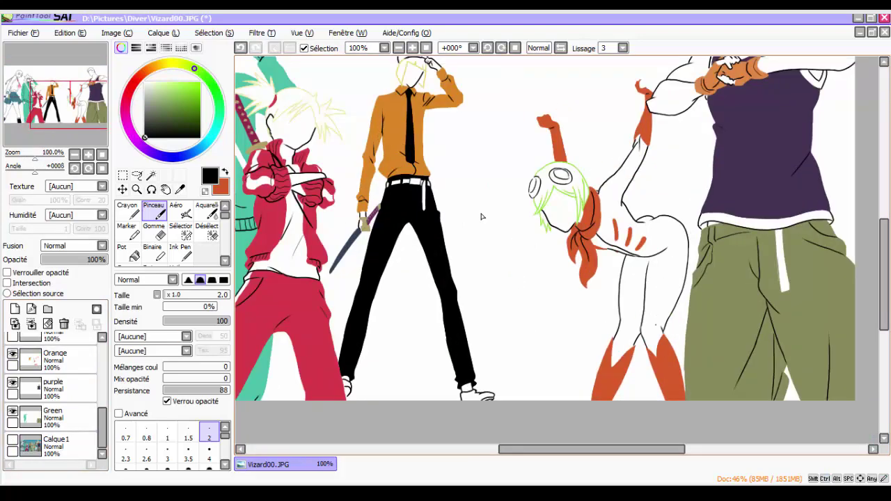
scroll(481, 217, "down", 3)
scroll(481, 216, "up", 3)
scroll(481, 216, "left", 2)
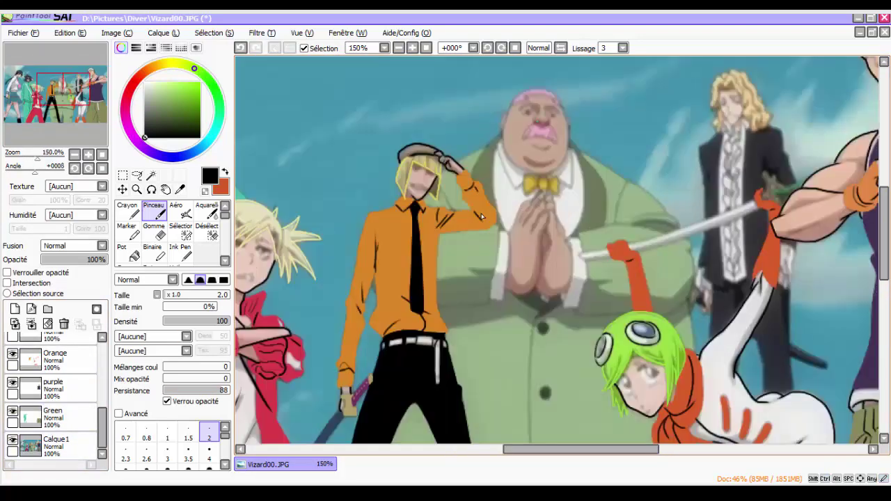
Step: Outline the big man's moustache on the Pink layer with pink sampled from the picture, and fill it with the bucket tool
scroll(482, 217, "up", 4)
left_click(552, 202, "alt")
scroll(561, 139, "up", 2)
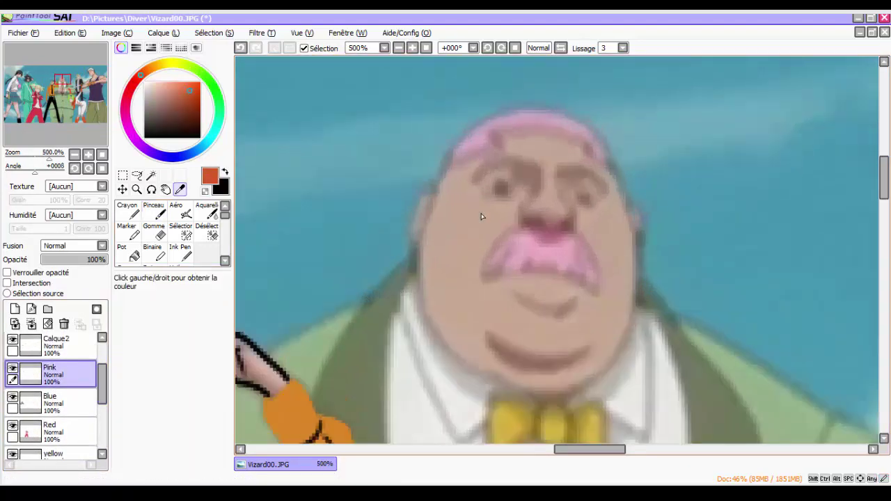
left_click_drag(529, 215, 476, 280)
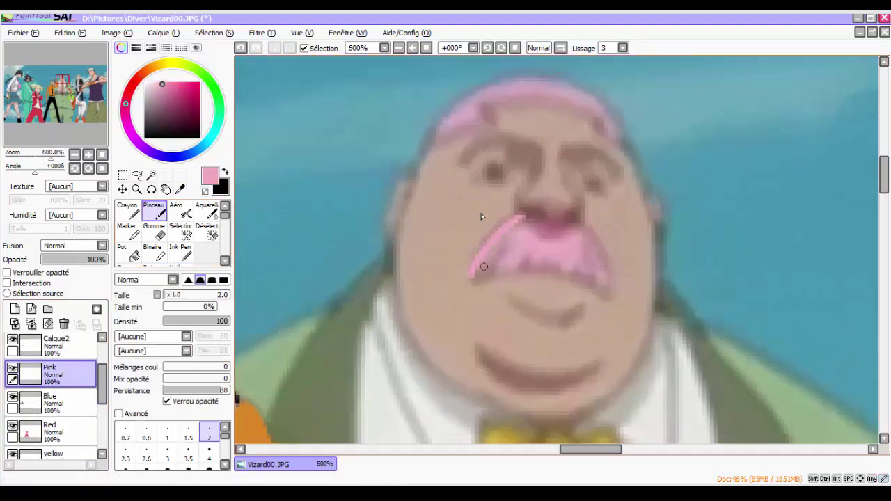
key("ctrl+z")
key("ctrl+z")
left_click_drag(530, 215, 476, 280)
mouse_move(577, 220)
left_mouse_down()
mouse_move(615, 298)
mouse_move(479, 280)
left_mouse_up()
left_click_drag(577, 220, 527, 215)
key("g")
left_click(544, 251)
key("b")
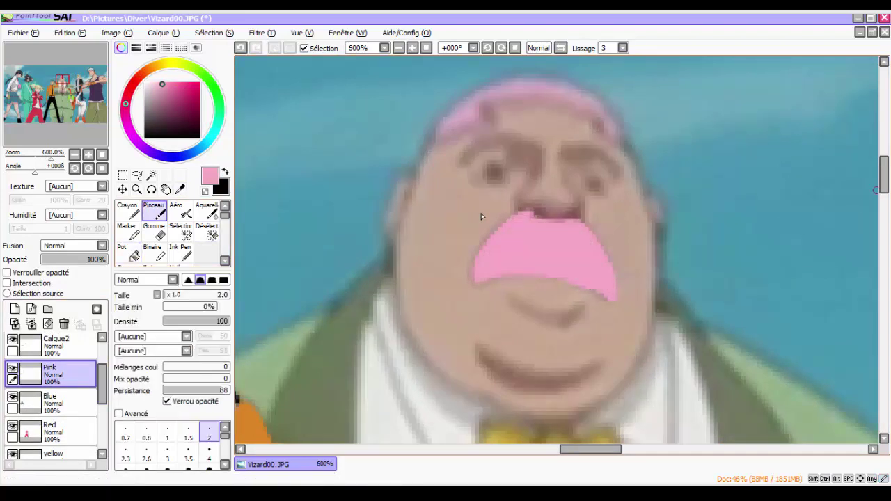
Step: Outline the band of hair on top of the big man's head in pink on the Pink layer
scroll(481, 216, "up", 2)
left_click_drag(487, 196, 620, 226)
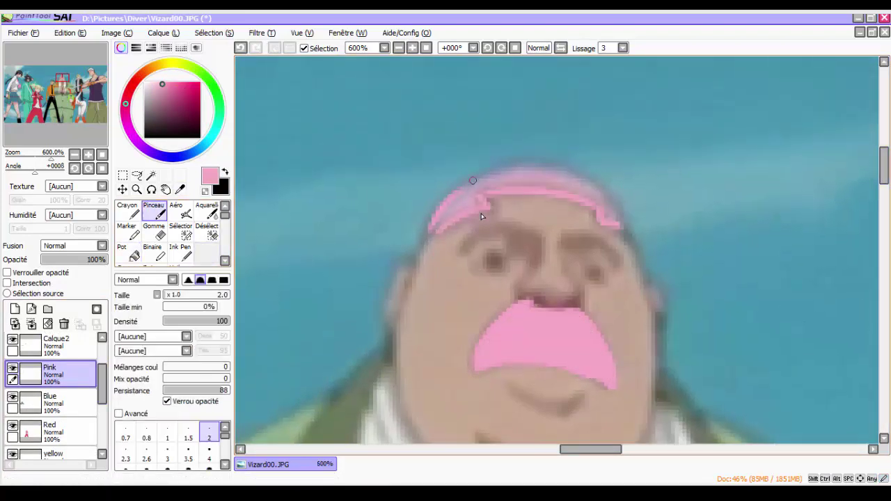
left_click_drag(536, 166, 464, 191)
key("e")
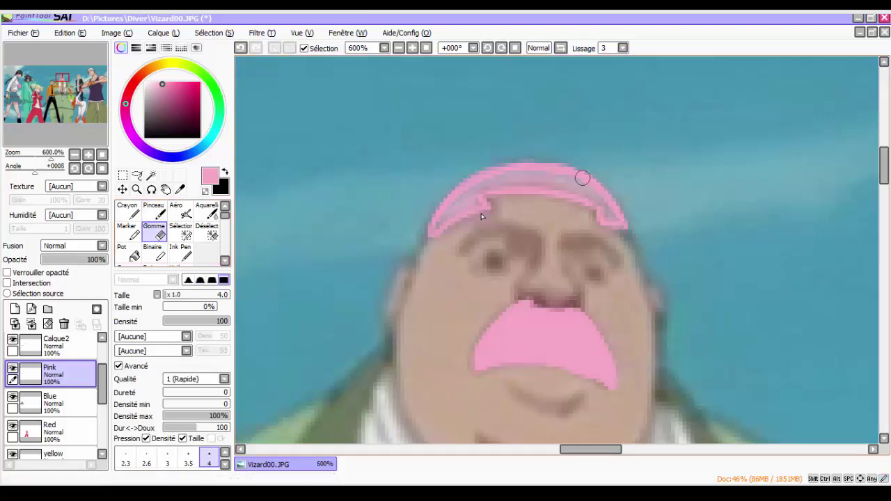
Step: Ink the big man's face outline, ears and chin in black on the Line layer, undoing the first cheek stroke
key("x")
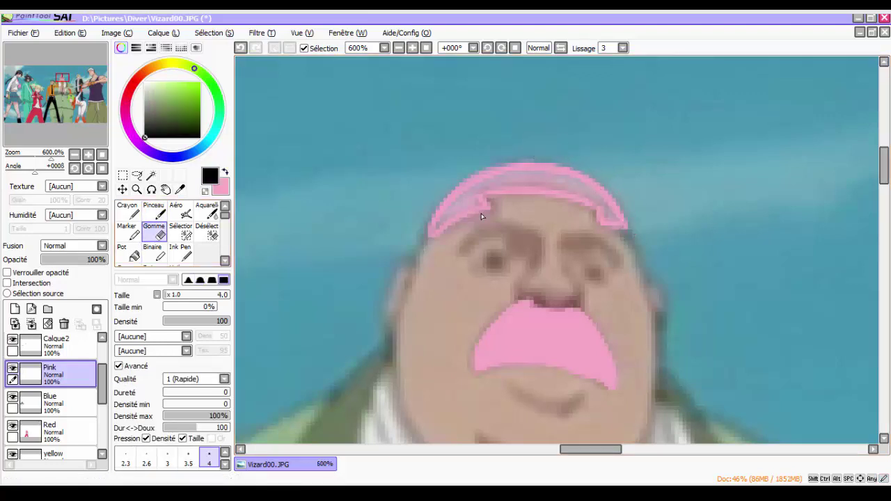
left_click(52, 346)
scroll(481, 216, "down", 2)
key("b")
left_click_drag(425, 170, 393, 317)
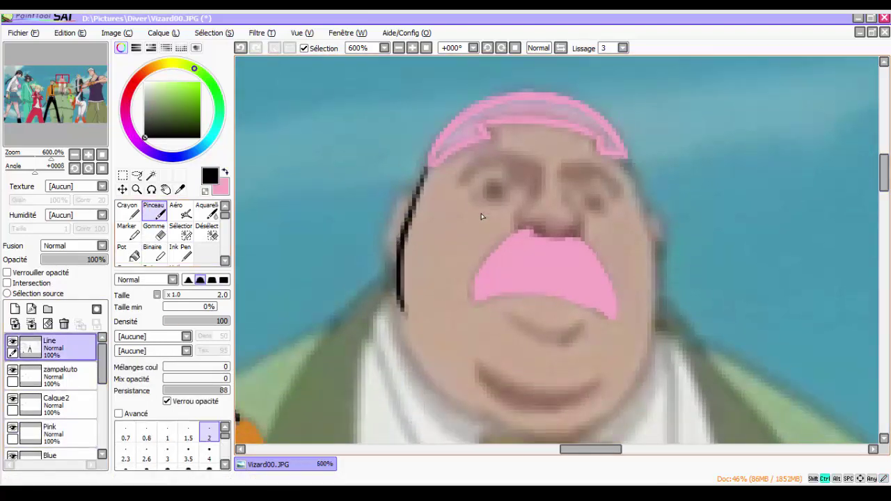
key("ctrl+z")
mouse_move(418, 186)
left_mouse_down()
mouse_move(389, 247)
mouse_move(394, 270)
left_mouse_up()
mouse_move(625, 159)
left_mouse_down()
mouse_move(654, 223)
mouse_move(641, 357)
left_mouse_up()
scroll(641, 356, "down", 5)
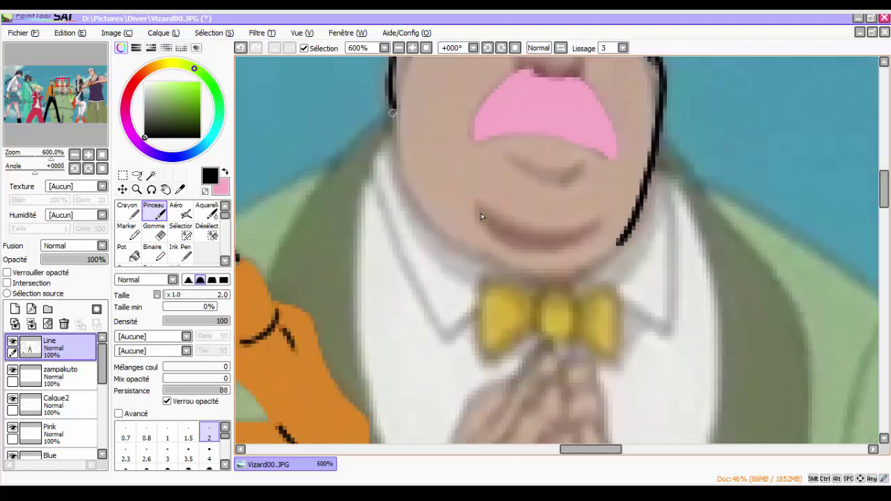
mouse_move(392, 108)
left_mouse_down()
mouse_move(412, 191)
mouse_move(475, 255)
mouse_move(450, 243)
mouse_move(620, 240)
left_mouse_up()
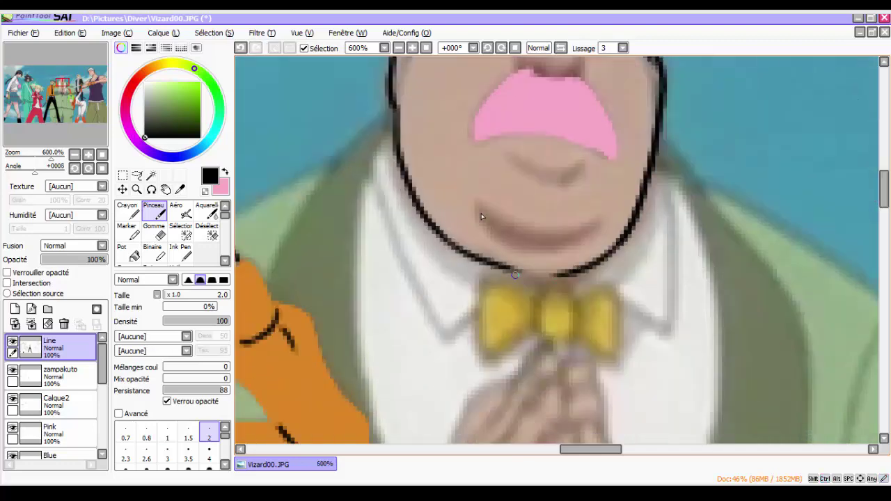
Step: Outline the big man's bow tie and its central knot on the yellow layer with yellow sampled from the picture
scroll(557, 250, "down", 4)
scroll(52, 390, "down", 2)
left_click(52, 374)
left_click(555, 179, "alt")
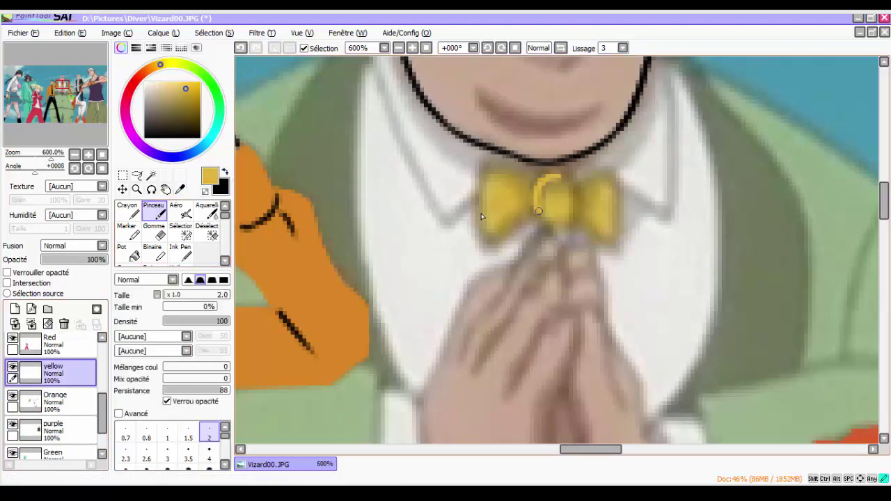
left_click_drag(577, 188, 592, 233)
mouse_move(539, 171)
left_mouse_down()
mouse_move(484, 244)
mouse_move(535, 212)
left_mouse_up()
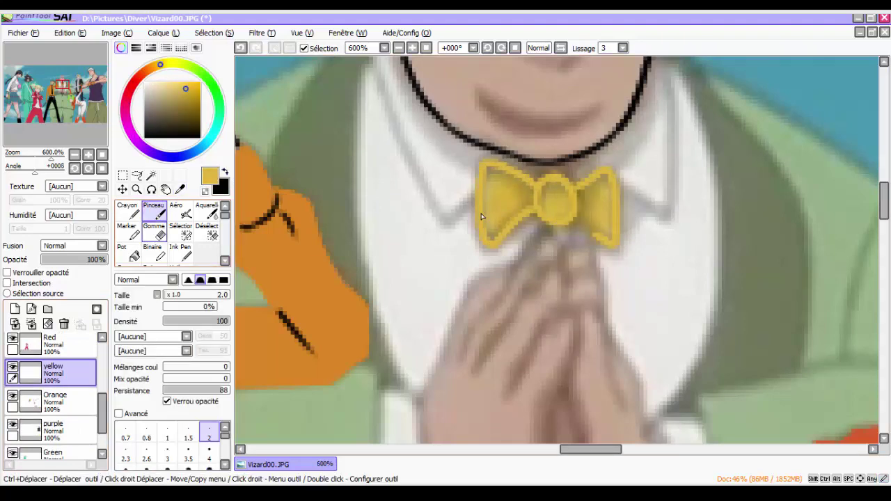
Step: Ink both points of the big man's shirt collar in black on the Line layer, undoing the stroke made on the yellow layer
left_click(225, 172)
scroll(480, 216, "up", 4)
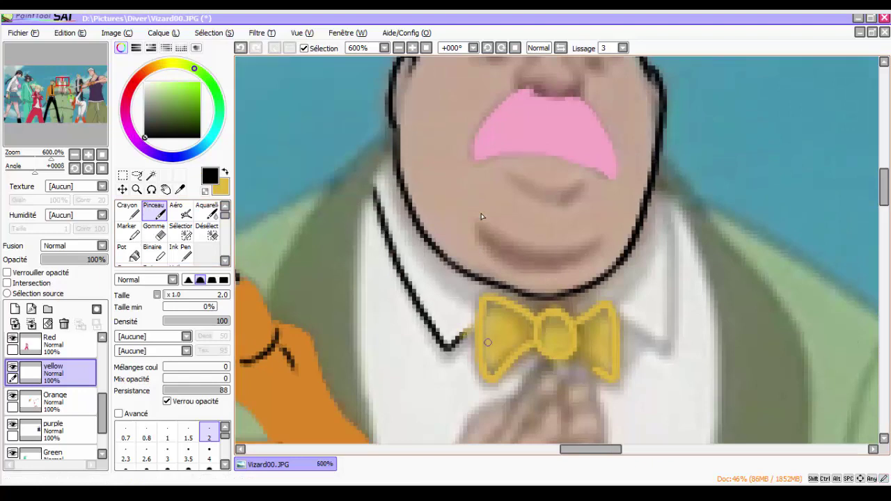
key("ctrl+z")
scroll(52, 390, "up", 3)
left_click(52, 348)
left_click_drag(475, 329, 381, 208)
mouse_move(620, 317)
left_mouse_down()
mouse_move(669, 203)
mouse_move(663, 348)
left_mouse_up()
key("ctrl+z")
Step: On a new layer above Green, outline the big man's shoulder around the blond man's raised arm with sampled light green
scroll(53, 390, "down", 3)
left_click(56, 422)
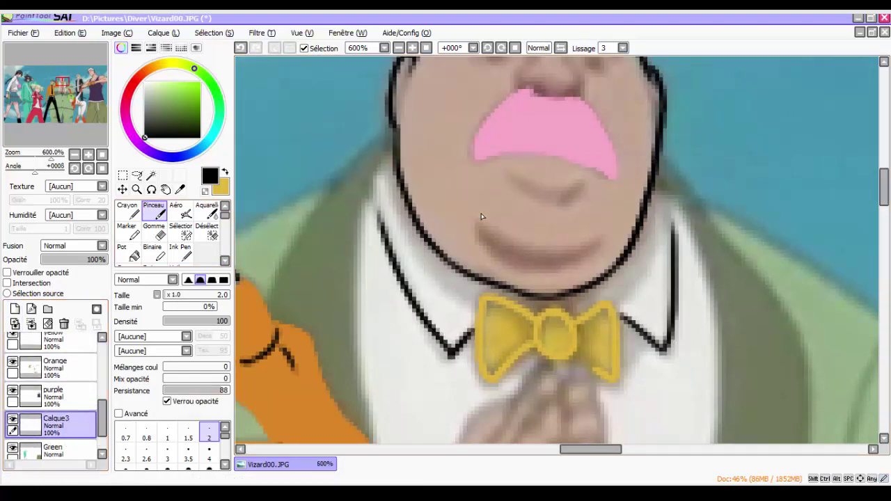
scroll(481, 217, "down", 3)
scroll(481, 217, "up", 1)
key("alt")
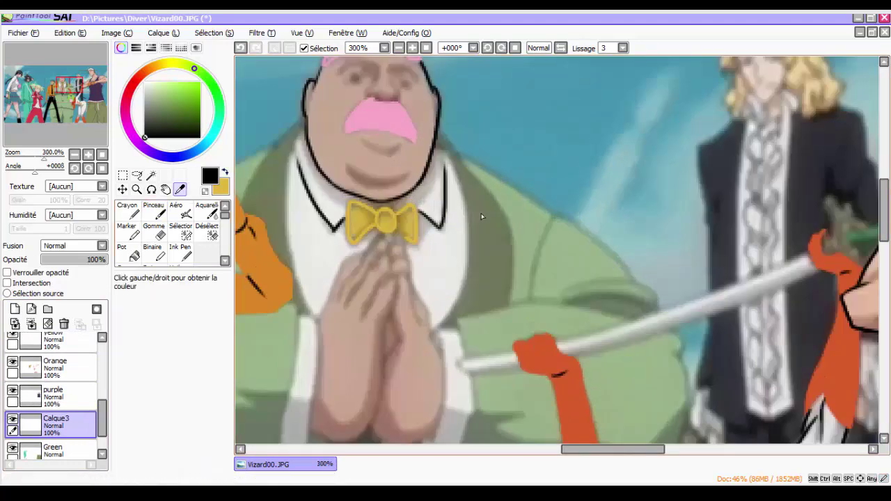
scroll(481, 217, "up", 3)
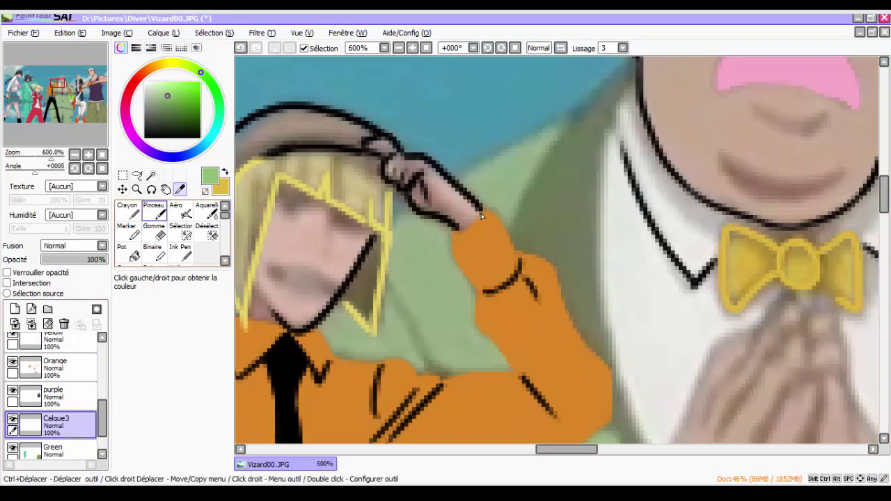
left_click_drag(564, 120, 532, 137)
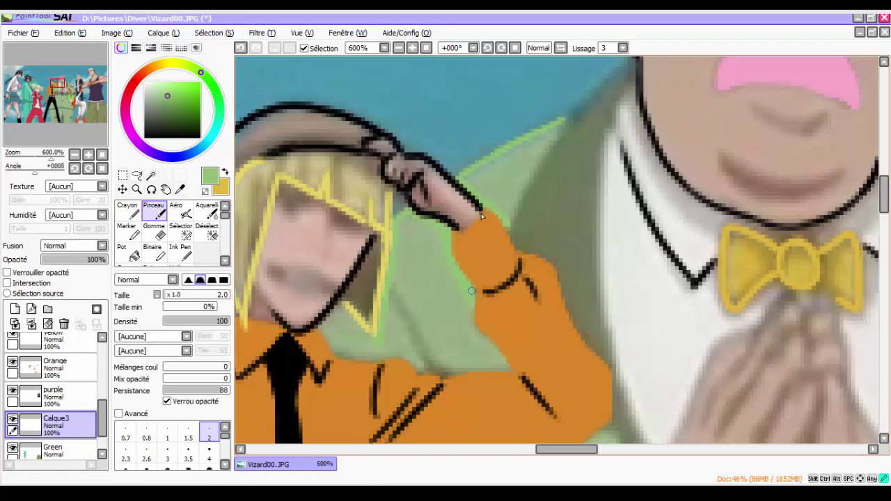
scroll(52, 396, "down", 1)
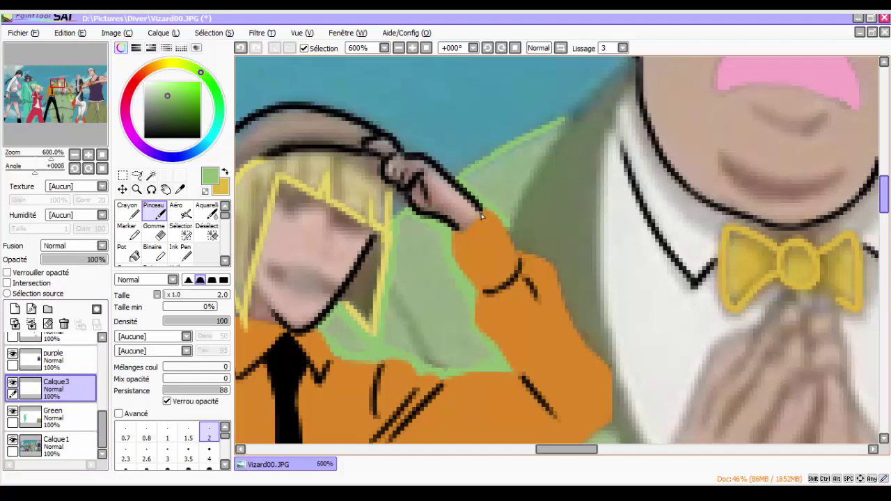
Step: Outline the big man's coat sleeve in light green along the white cuff and the blond man's orange shirt
scroll(482, 216, "down", 3)
scroll(481, 217, "down", 2)
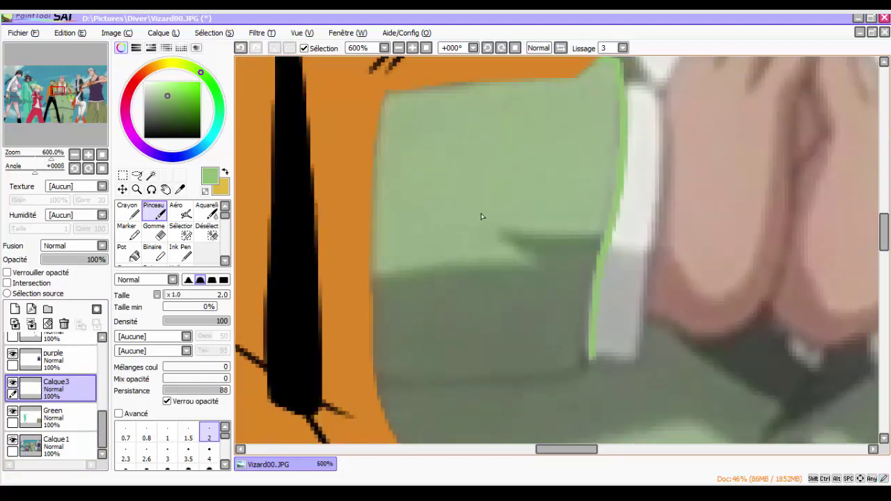
scroll(858, 274, "up", 2)
mouse_move(592, 146)
left_mouse_down()
mouse_move(369, 256)
mouse_move(373, 429)
left_mouse_up()
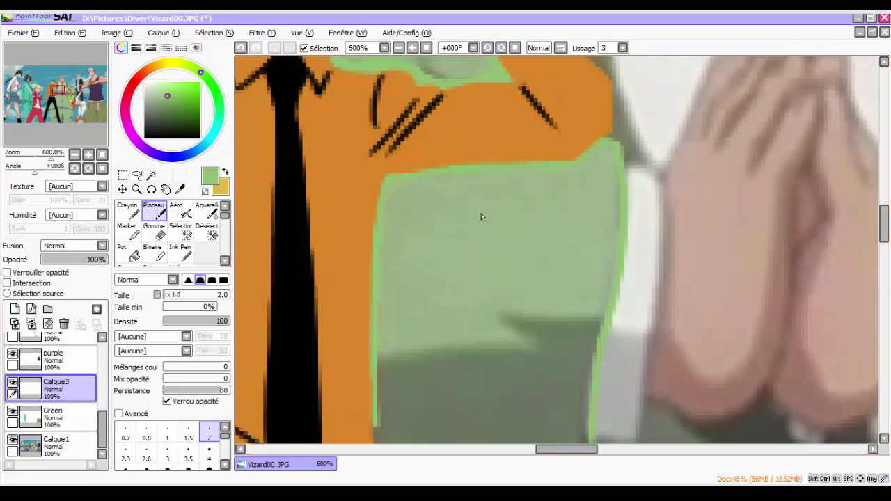
scroll(377, 241, "down", 2)
left_click_drag(376, 240, 423, 429)
Step: Trace the big man's green suit in light green along the edge of the blond man's black trouser leg
scroll(423, 430, "down", 2)
mouse_move(432, 161)
left_mouse_down()
mouse_move(453, 256)
mouse_move(476, 287)
mouse_move(498, 414)
left_mouse_up()
scroll(497, 413, "down", 2)
left_click_drag(505, 223, 543, 439)
scroll(543, 439, "down", 2)
left_click_drag(540, 116, 613, 432)
scroll(613, 431, "down", 2)
scroll(612, 432, "down", 2)
left_click_drag(613, 139, 679, 418)
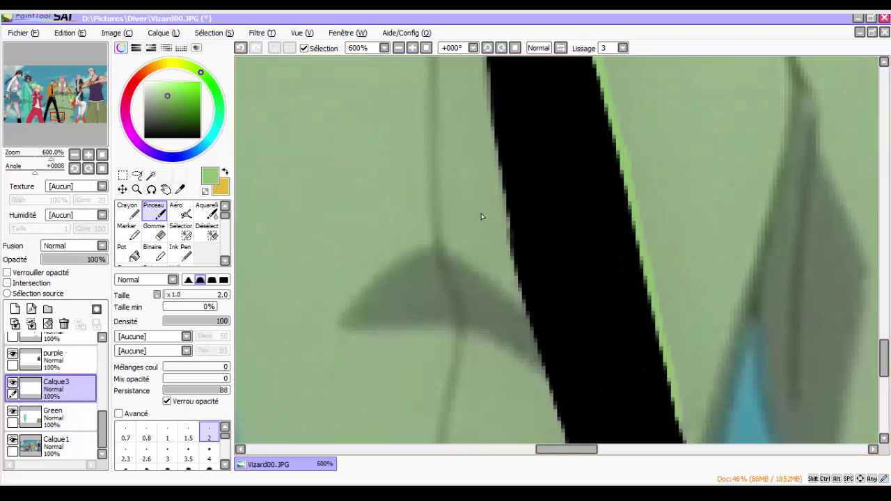
Step: Outline the green suit around the black trouser hem and the narrow blue gap between the big man's legs
left_click_drag(670, 278, 684, 324)
left_click_drag(756, 143, 708, 361)
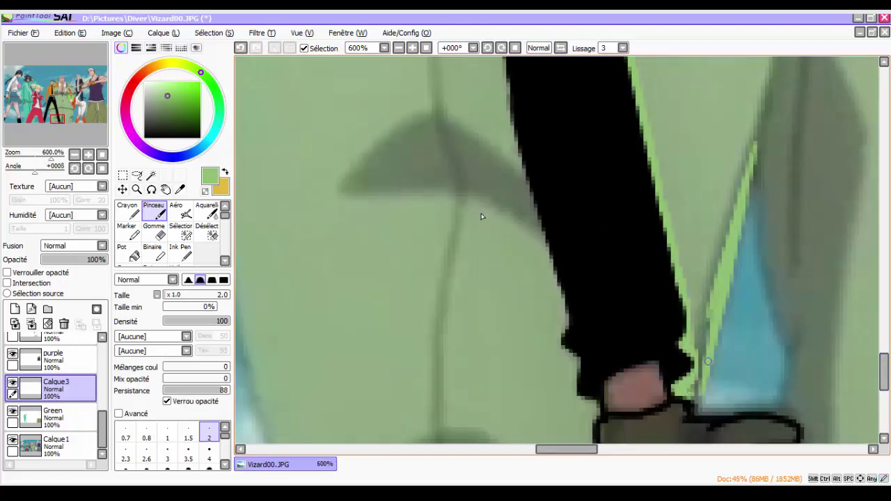
left_click_drag(751, 136, 797, 416)
Step: Outline the outer edge of the big man's trouser leg nearest the girl in light green
scroll(557, 250, "up", 3)
scroll(557, 250, "right", 3)
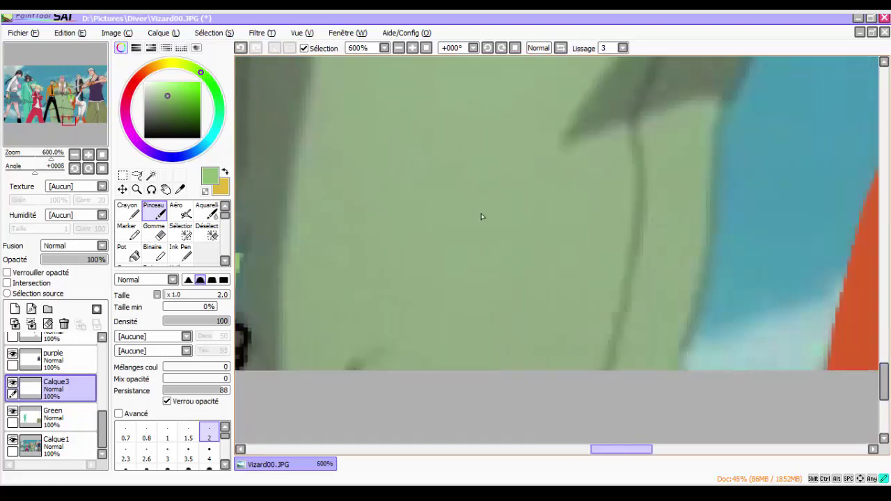
scroll(481, 216, "down", 1)
left_click_drag(686, 167, 637, 398)
scroll(481, 216, "down", 5)
left_click_drag(636, 245, 613, 341)
scroll(481, 217, "down", 5)
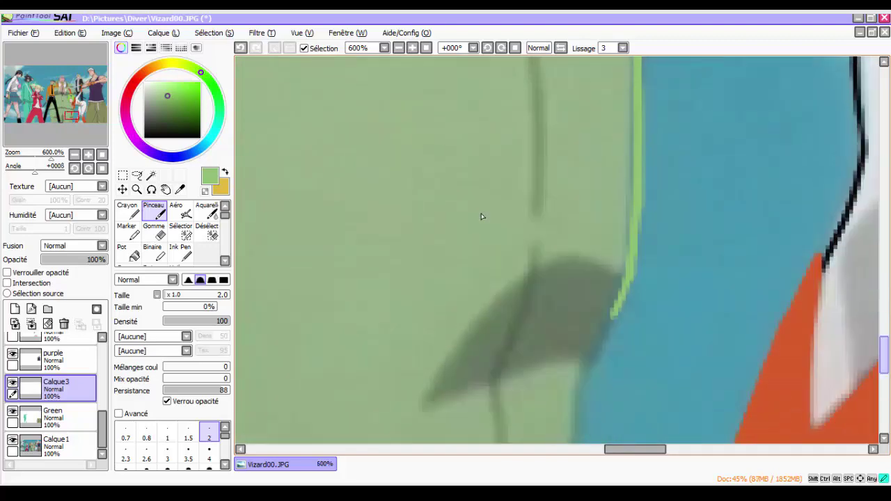
left_click_drag(614, 182, 574, 363)
scroll(482, 216, "up", 5)
scroll(482, 217, "left", 5)
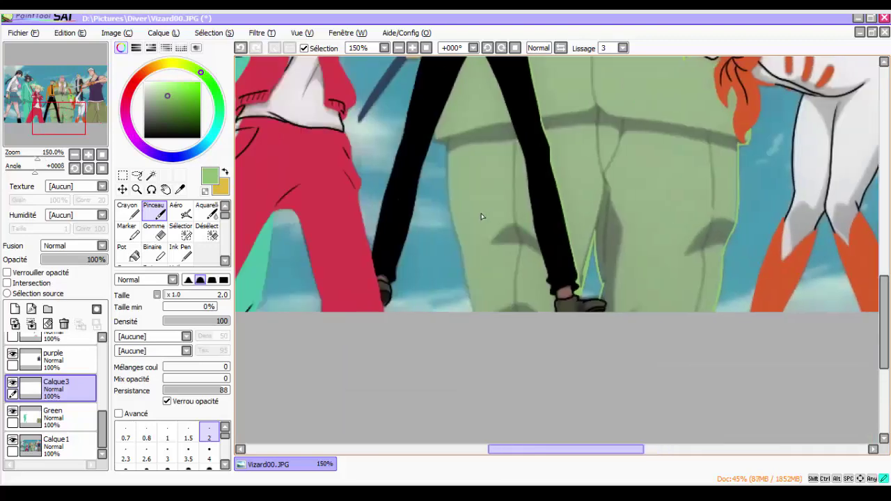
Step: Outline the outer edge of the big man's trouser leg in light green where it meets the sky between the blond man's legs
scroll(481, 217, "down", 1)
mouse_move(497, 157)
left_mouse_down()
mouse_move(499, 300)
mouse_move(517, 418)
left_mouse_up()
scroll(481, 216, "down", 5)
left_click_drag(514, 207, 537, 295)
left_click_drag(530, 256, 557, 385)
key("ctrl+z")
left_click_drag(546, 315, 561, 425)
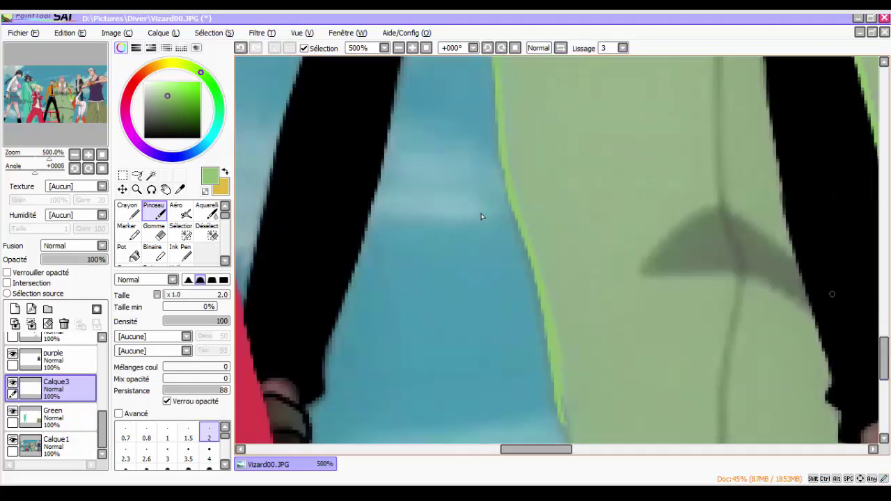
Step: Trace the suit along the inner sides of the blond man's black trousers down to the hem and fill the enclosed area light green
scroll(481, 216, "up", 5)
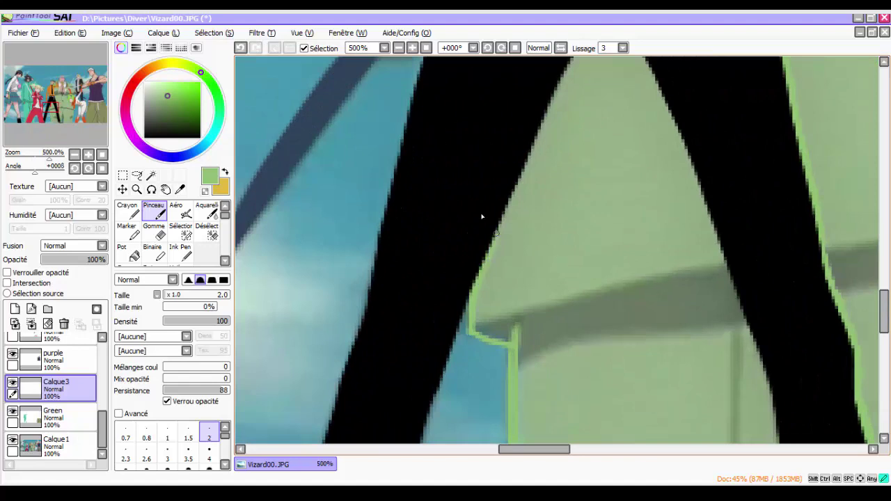
scroll(481, 216, "up", 2)
left_click_drag(627, 141, 711, 331)
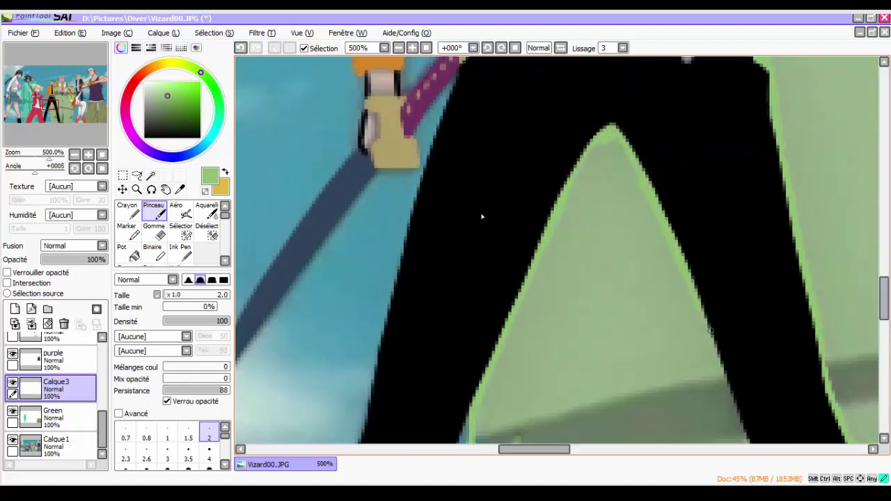
scroll(481, 217, "down", 5)
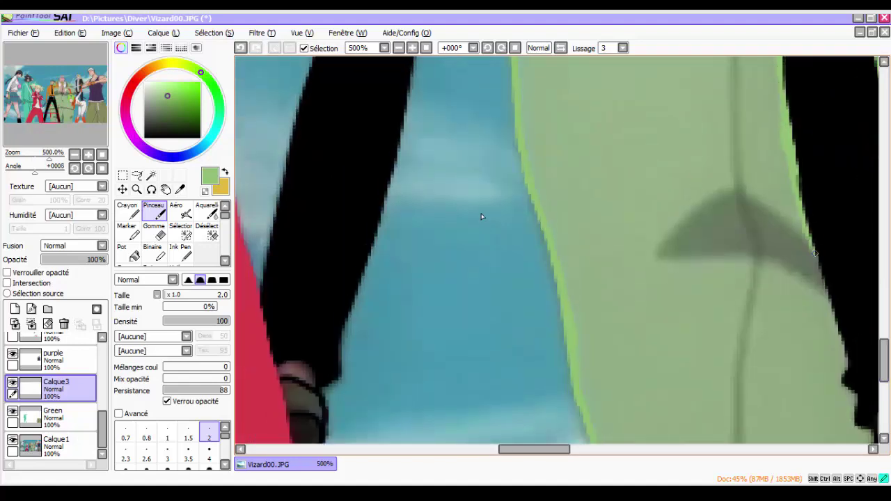
left_click_drag(816, 254, 845, 379)
scroll(481, 217, "down", 3)
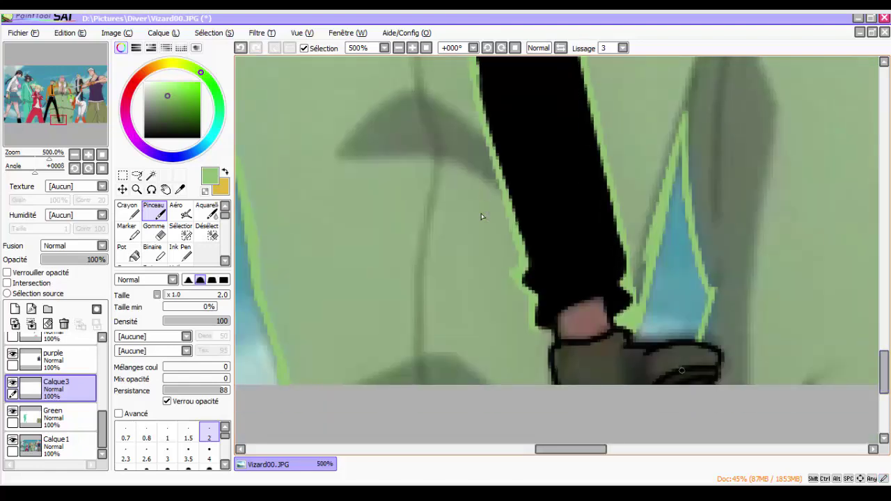
scroll(481, 216, "up", 6)
key("g")
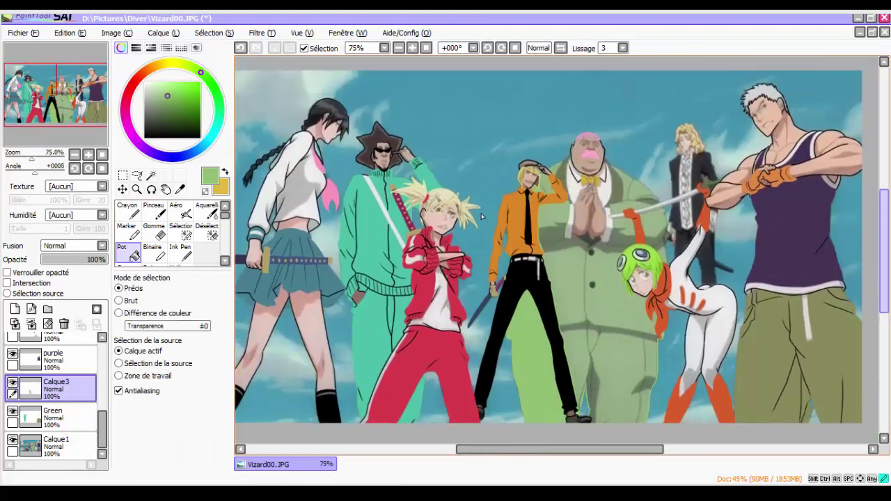
Step: On the Green layer, outline the big man's lapel beside the blond man's raised arm in dark green sampled from the picture
left_click(481, 216, "ctrl")
key("b")
scroll(482, 217, "up", 7)
left_click(482, 217, "alt")
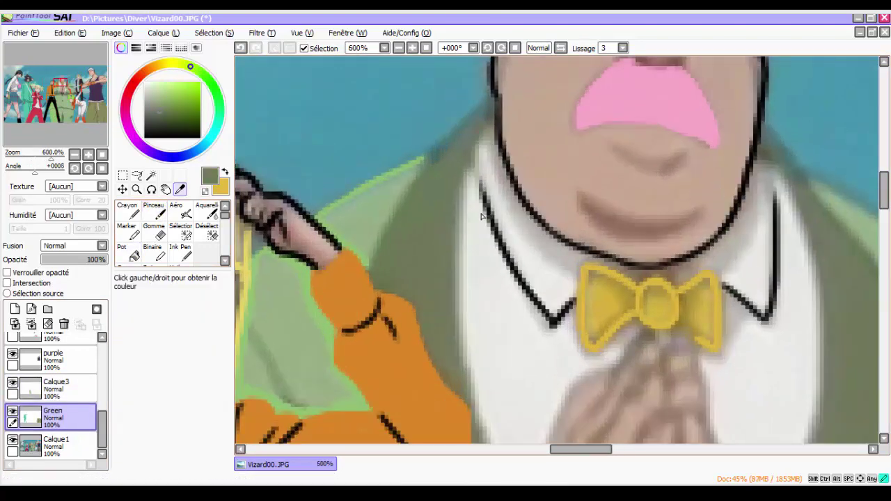
mouse_move(452, 254)
left_mouse_down()
mouse_move(468, 289)
mouse_move(470, 262)
left_mouse_up()
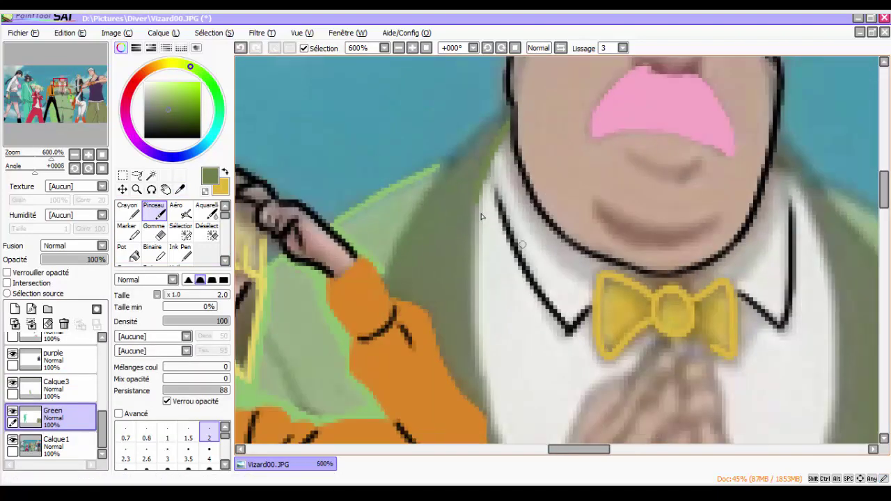
scroll(522, 288, "down", 4)
scroll(482, 216, "up", 5)
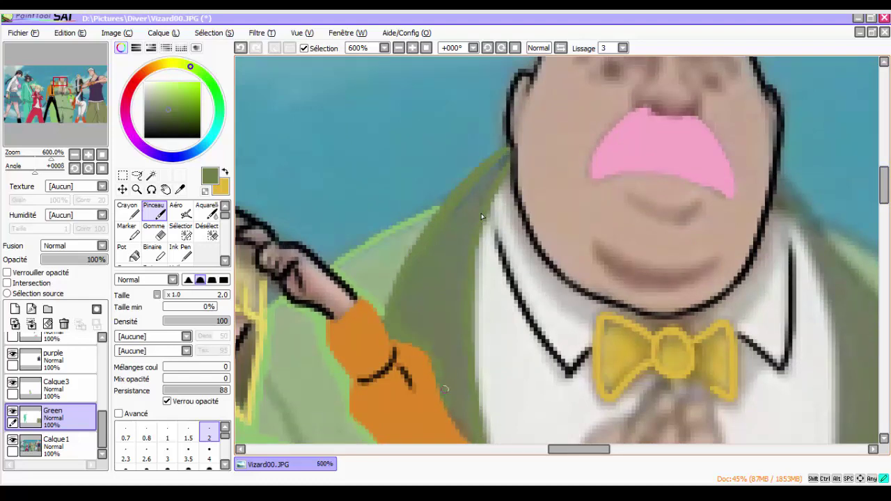
Step: Fill the lapel beside the orange sleeve with dark green and touch up the gap along its shirt edge
scroll(482, 216, "down", 3)
key("g")
key("v")
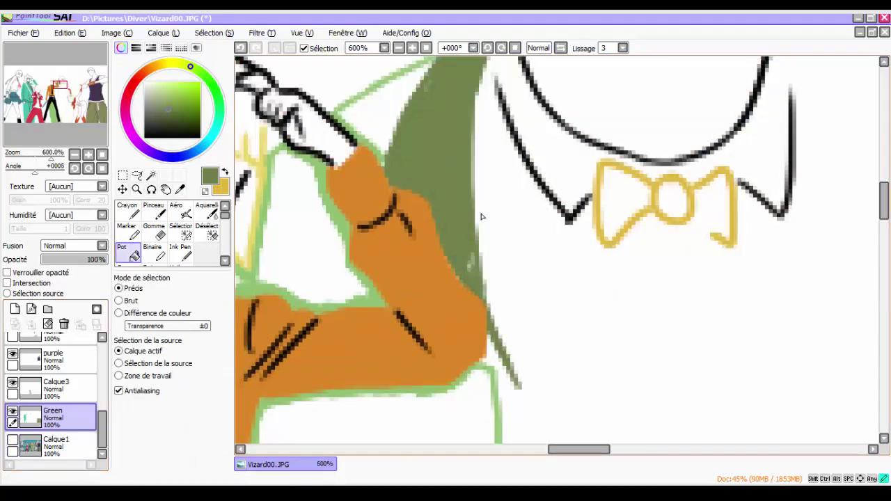
key("b")
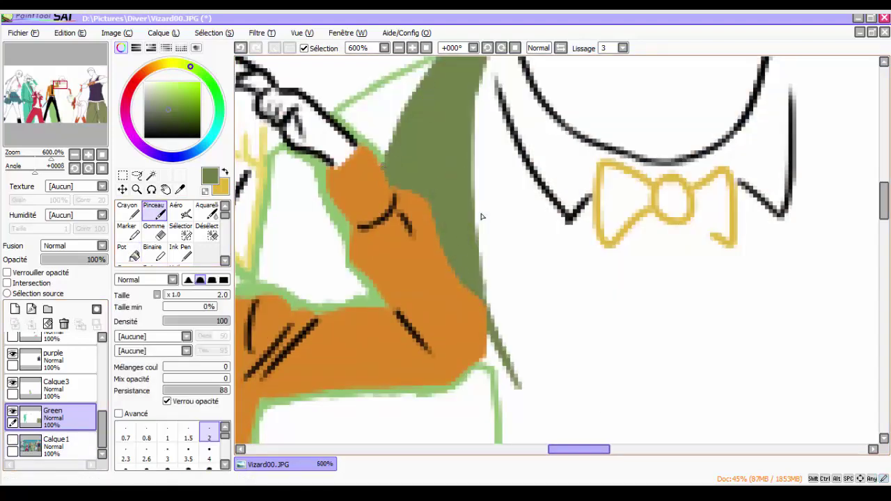
key("v")
Step: Outline the big man's other lapel in dark green, from the neck down along the white shirt and the folded arm
scroll(481, 216, "right", 4)
scroll(481, 217, "up", 2)
scroll(481, 217, "down", 1)
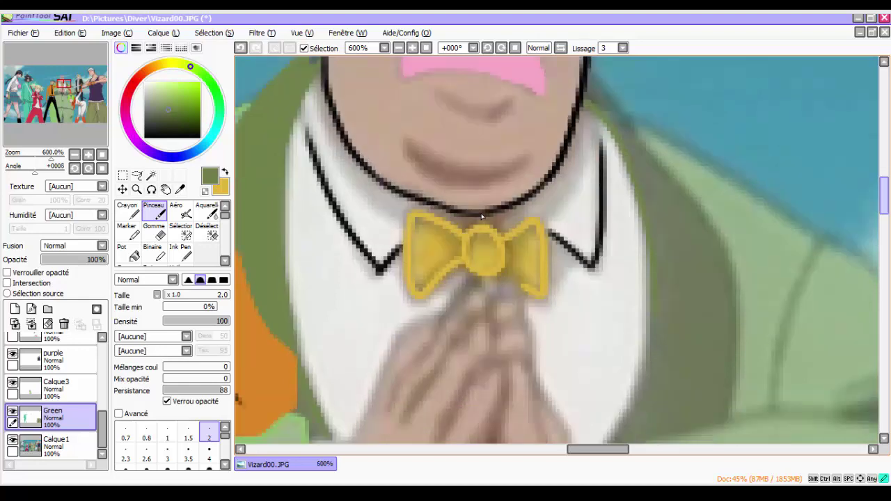
scroll(481, 216, "down", 2)
scroll(481, 217, "right", 5)
scroll(481, 216, "up", 2)
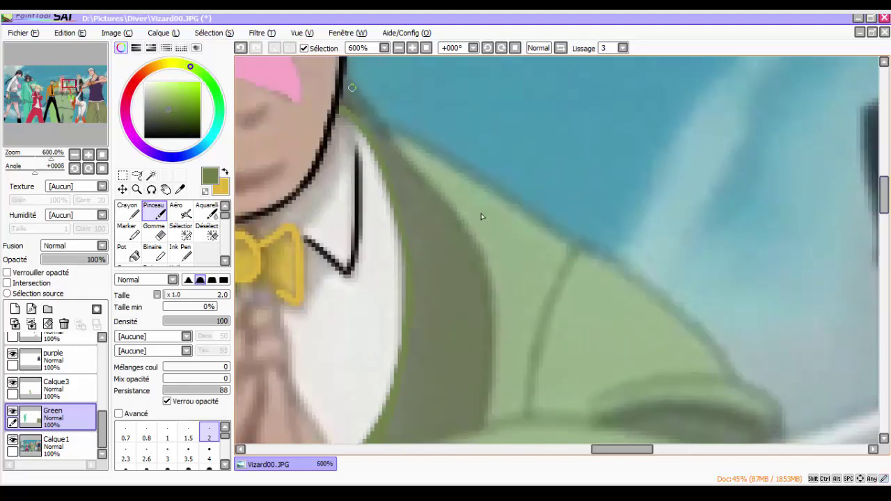
scroll(481, 217, "down", 5)
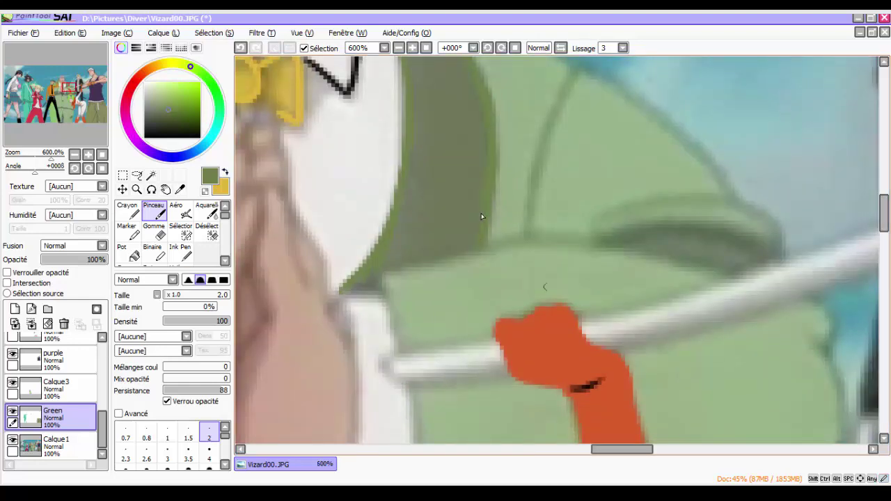
Step: On Calque3, outline the big man's shoulder nearest the sword in light green sampled from the suit, from the lapel to the sleeve fold
key("Page_Down")
key("Page_Down")
scroll(482, 217, "down", 5)
left_click(481, 216, "alt")
scroll(481, 217, "up", 4)
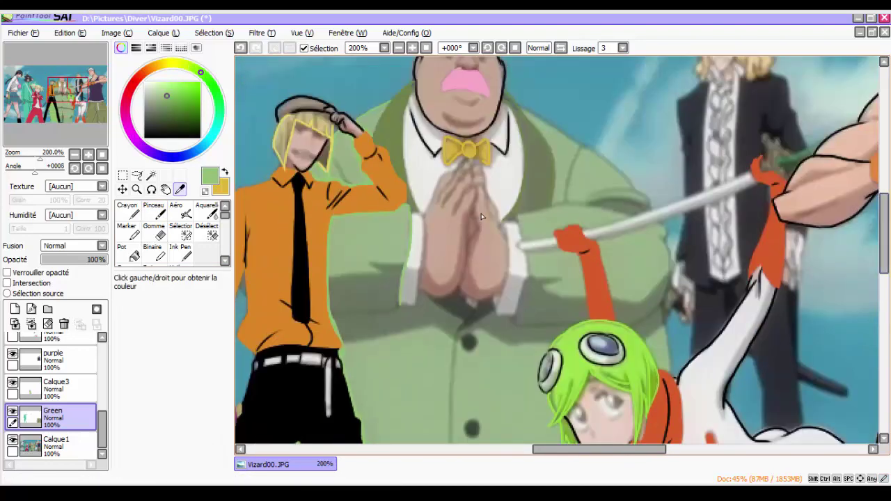
key("Page_Up")
key("Page_Up")
key("Up")
key("b")
scroll(482, 216, "left", 8)
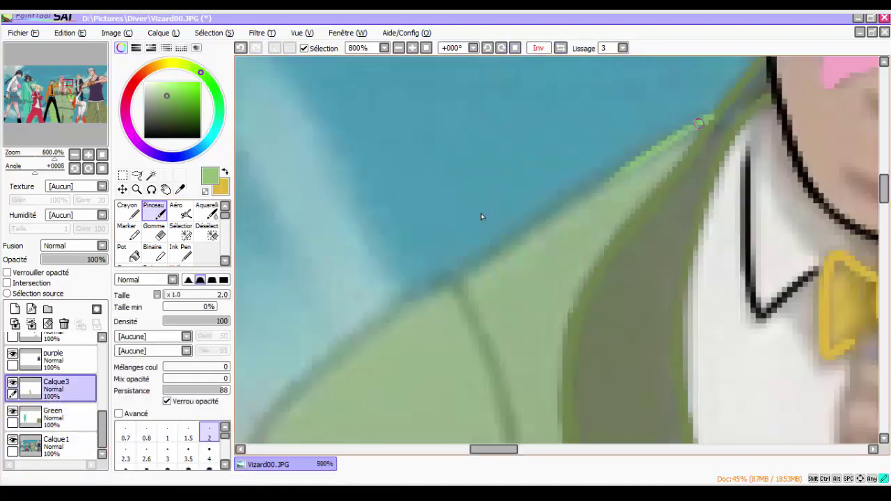
mouse_move(699, 124)
left_mouse_down()
mouse_move(623, 167)
mouse_move(591, 221)
left_mouse_up()
key("ctrl+z")
key("ctrl+z")
mouse_move(699, 123)
left_mouse_down()
mouse_move(468, 268)
mouse_move(348, 359)
left_mouse_up()
key("Page_Down")
scroll(481, 217, "down", 3)
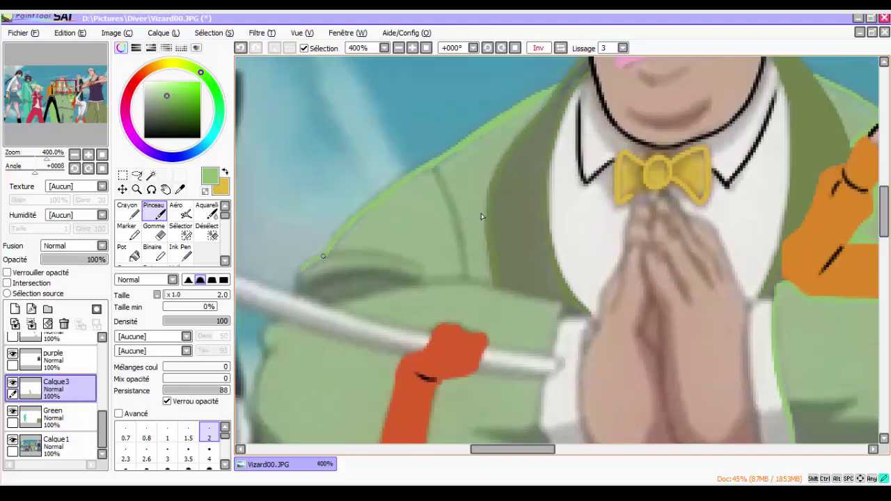
Step: Trace the sleeve's edge in light green along the white cuff beside the sword tip, above and below the blade
scroll(482, 216, "down", 3)
key("Page_Up")
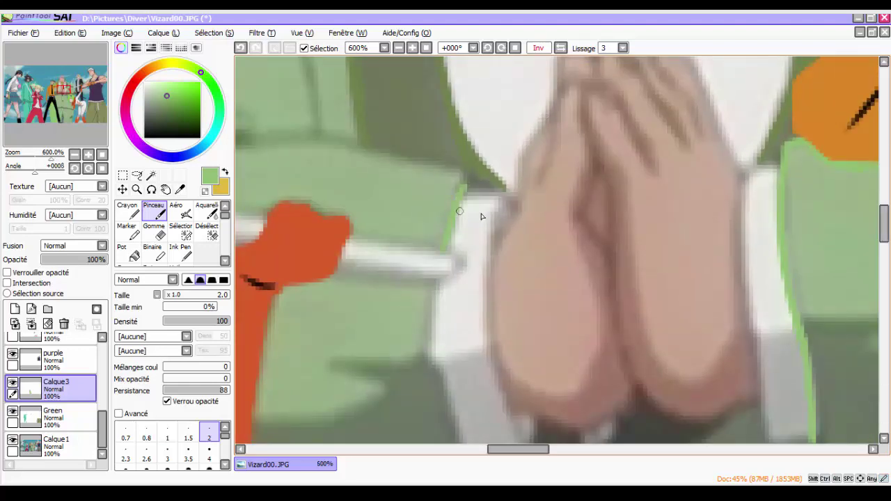
scroll(439, 327, "down", 3)
left_click_drag(429, 148, 461, 332)
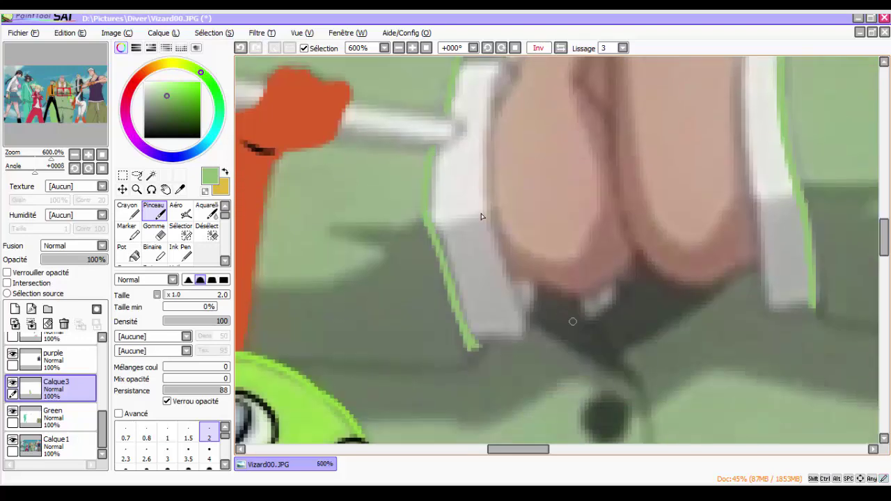
Step: Outline the outer sleeve above and below the sword and the coat's side down to the girl's orange scarf in light green
key("Page_Down")
scroll(481, 217, "up", 3)
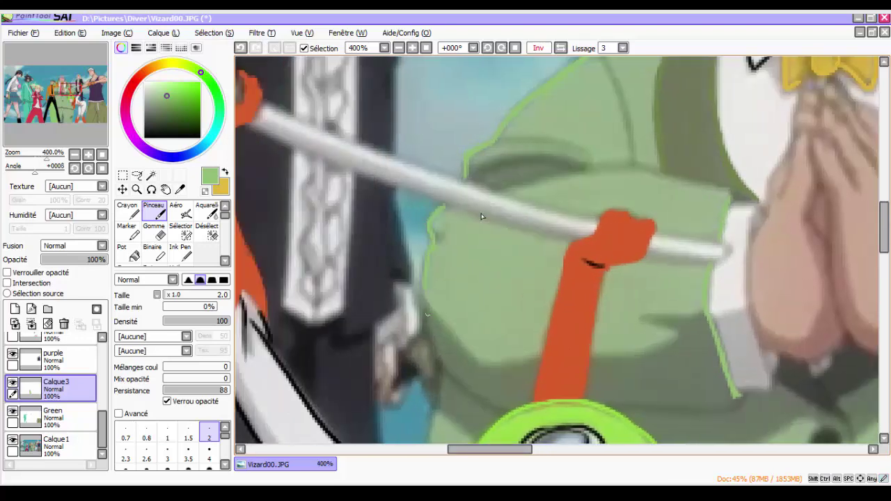
scroll(481, 217, "down", 5)
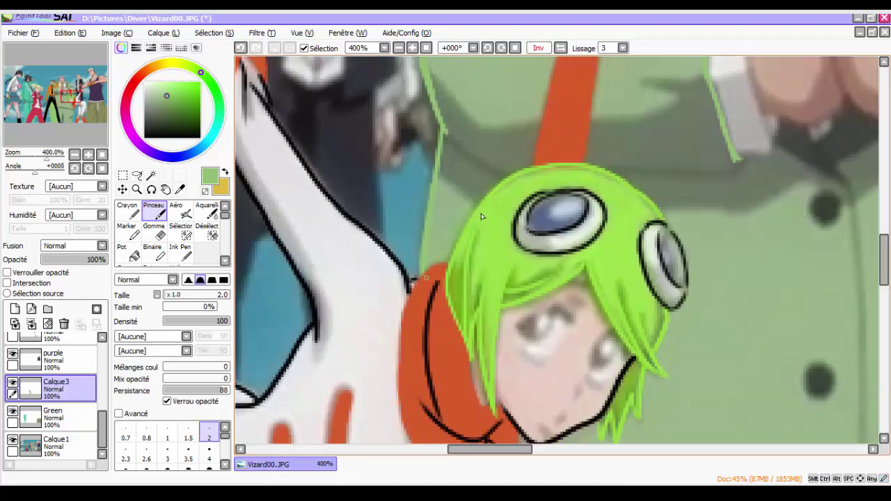
Step: Move Calque3 beneath the Green layer and trace the coat's edge around the green-haired girl's head
key("Page_Up")
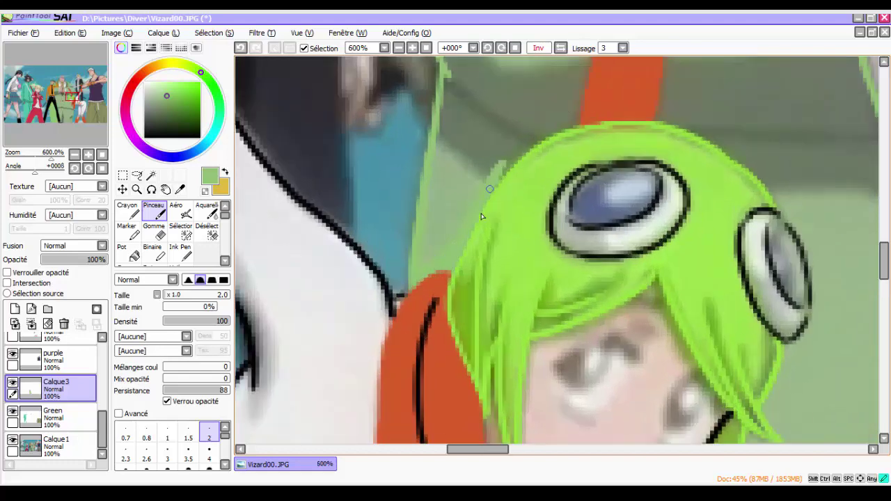
key("ctrl+z")
key("Page_Down")
key("Page_Down")
key("Page_Down")
key("Page_Down")
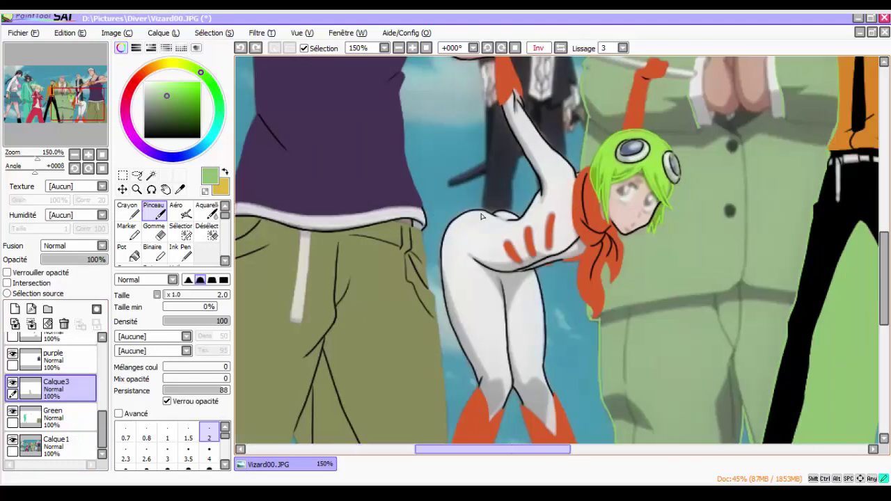
key("ctrl+y")
key("Page_Up")
key("Page_Up")
key("Page_Up")
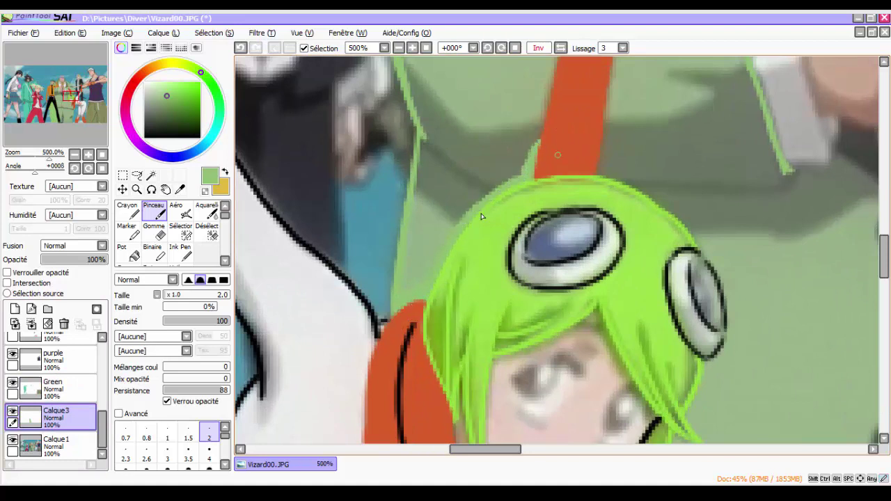
key("ctrl+z")
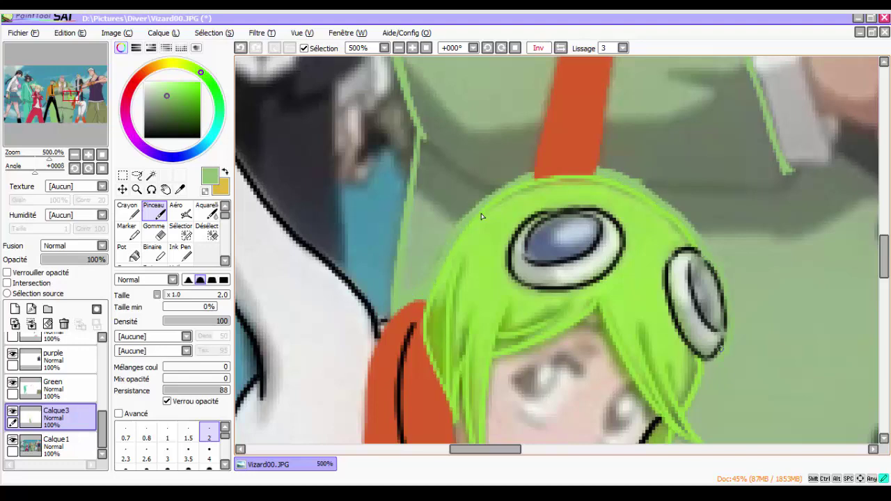
Step: Trace the coat's edge in light green around the girl's hair tips and along the hanging ends of her orange scarf
scroll(481, 216, "down", 3)
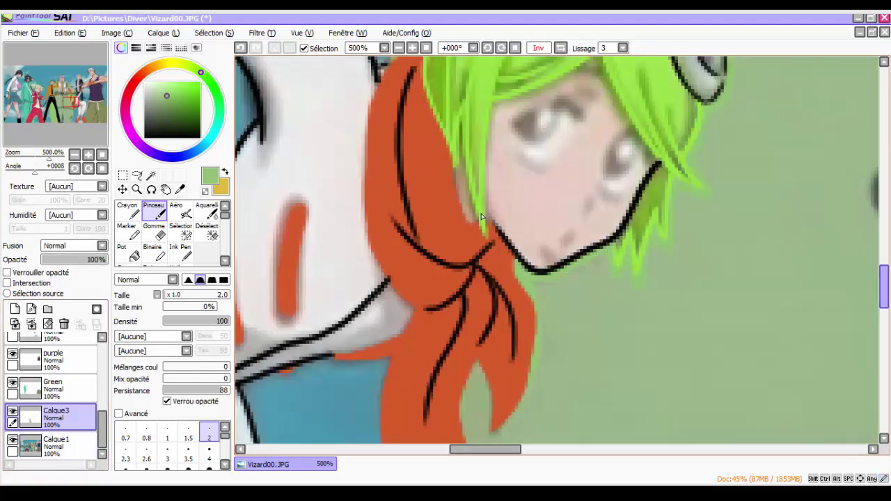
scroll(481, 217, "down", 3)
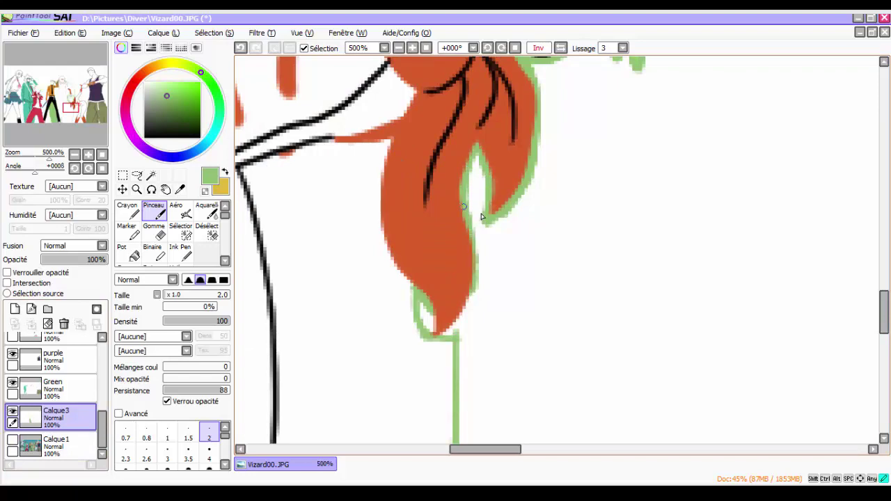
scroll(481, 217, "down", 5)
scroll(481, 217, "up", 3)
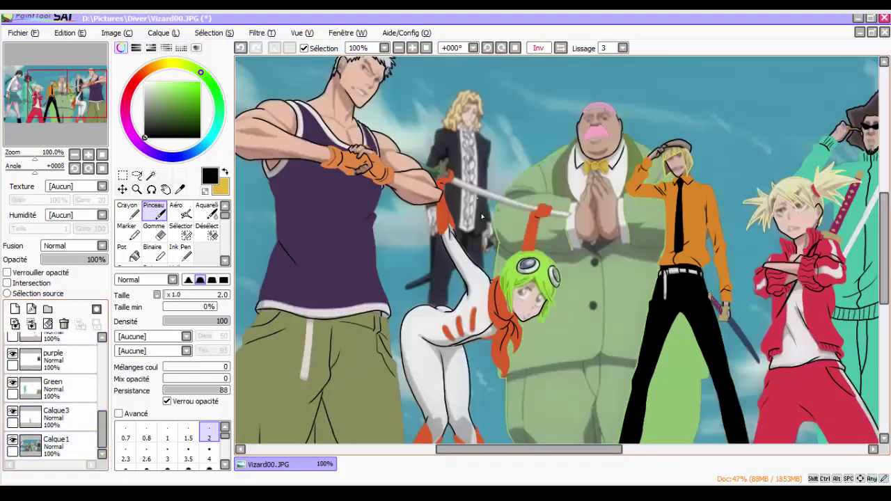
Step: Add a vector layer above zampakuto and try a black stroke along the sword blade
scroll(481, 217, "up", 4)
left_click(31, 309)
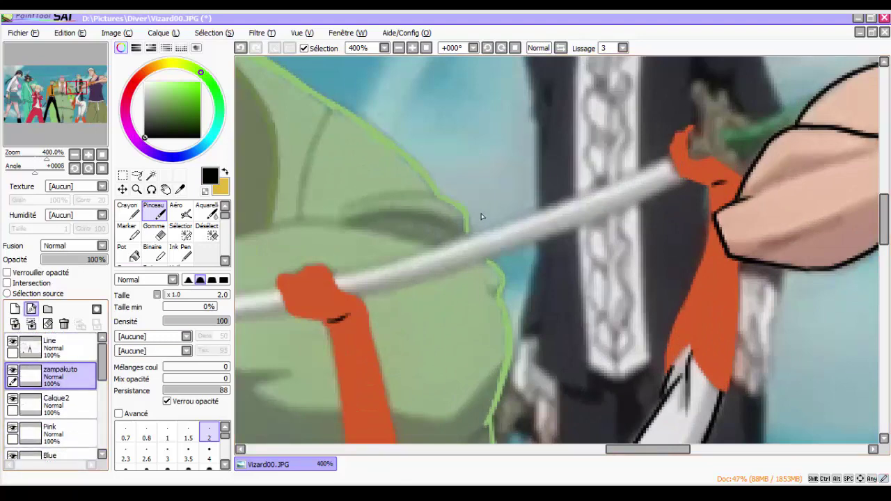
left_click_drag(672, 157, 387, 265)
key("ctrl+z")
scroll(481, 217, "down", 3)
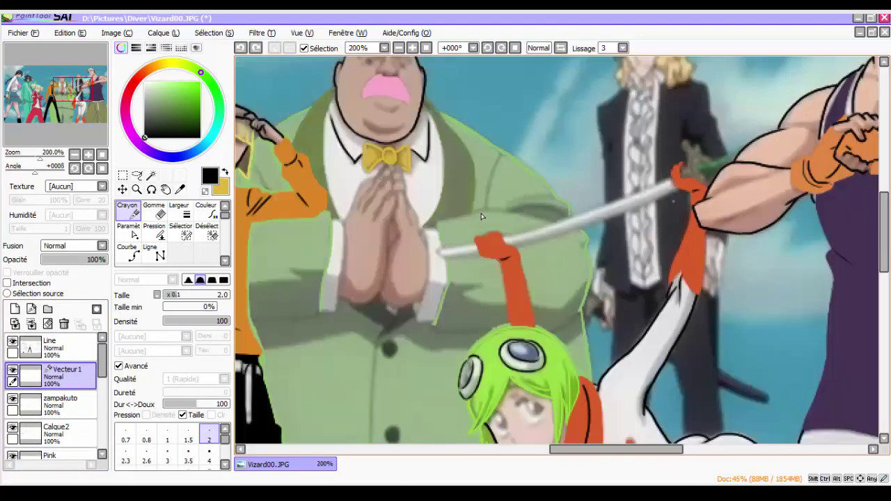
Step: Draw both long edges of the sword blade in black on the vector layer, between the girl's two orange gloves
key("End")
key("End")
key("End")
key("End")
key("End")
key("End")
scroll(482, 216, "up", 3)
scroll(482, 217, "down", 2)
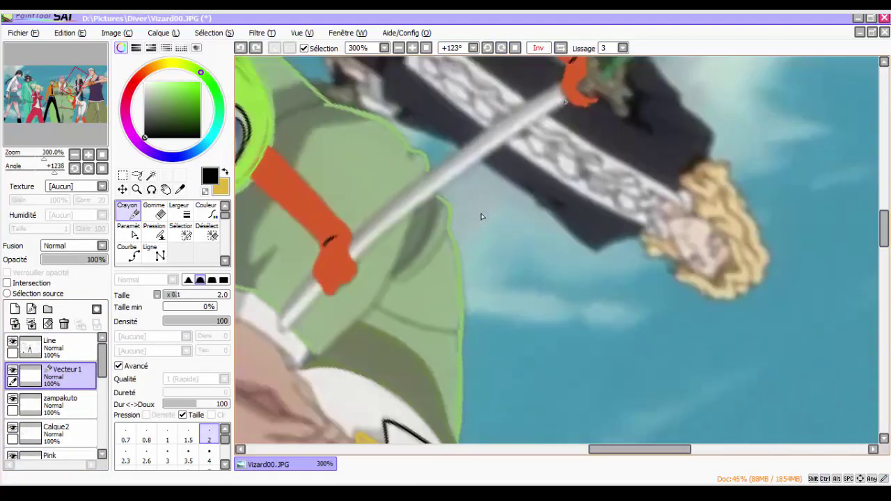
key("ctrl+y")
key("ctrl+z")
key("ctrl+y")
key("ctrl+z")
key("ctrl+y")
key("ctrl+z")
Step: Finish the black outline of the sword blade past the girl's lower glove to the tip, cleaning up the line's overshoots
key("e")
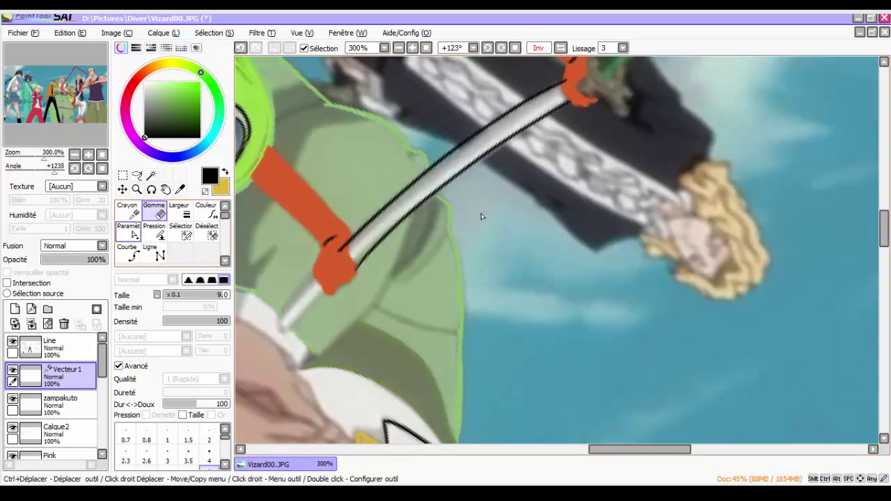
key("n")
key("Delete")
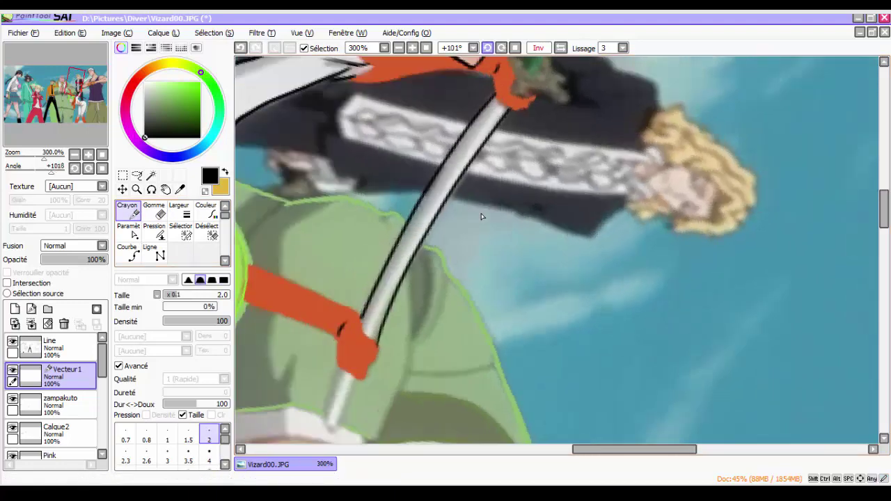
key("Delete")
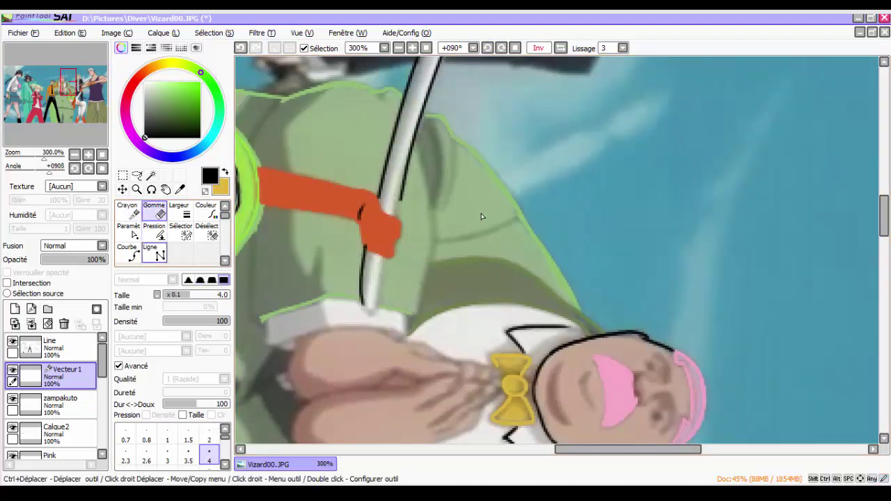
key("e")
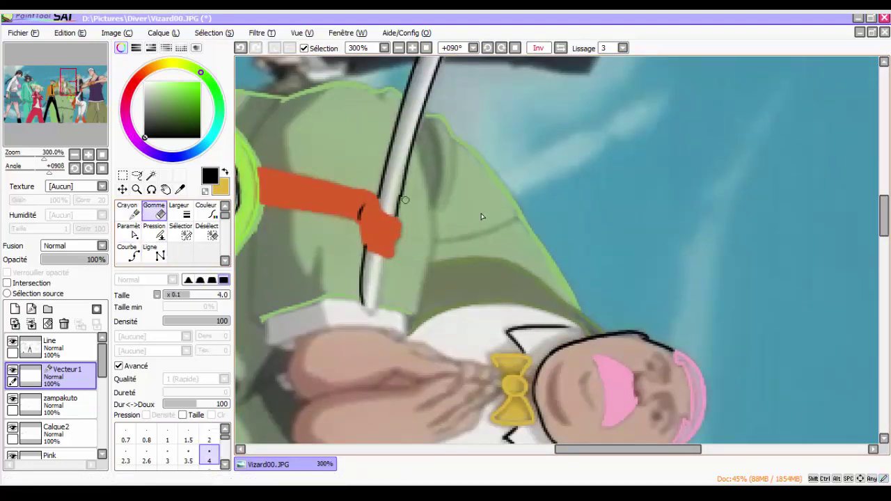
key("n")
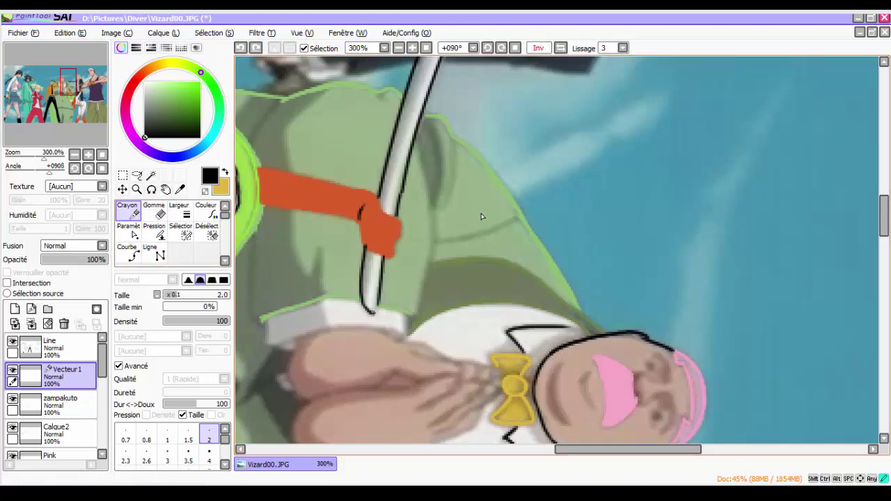
key("Home")
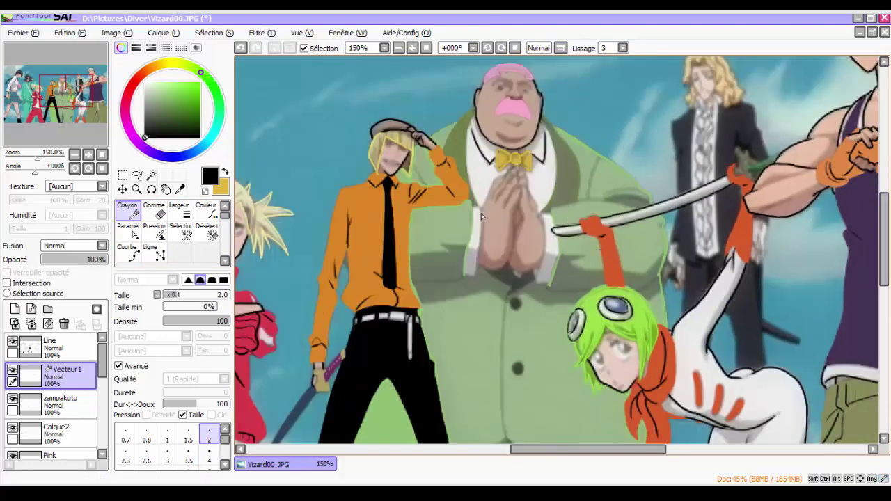
Step: Trace the sleeve's upper edge and its borders along the sword in the coat's light green on the Green layer
scroll(481, 218, "up", 1)
scroll(482, 217, "down", 2)
left_click(481, 218, "alt")
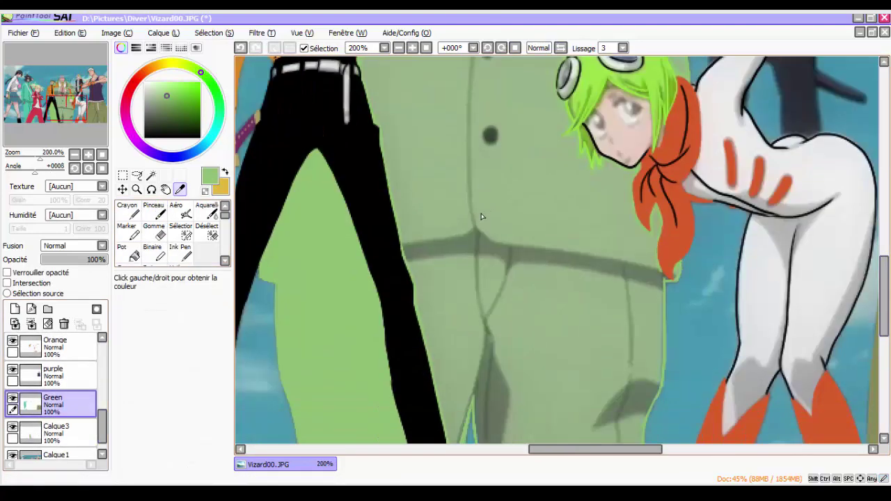
scroll(481, 218, "up", 2)
scroll(481, 217, "up", 3)
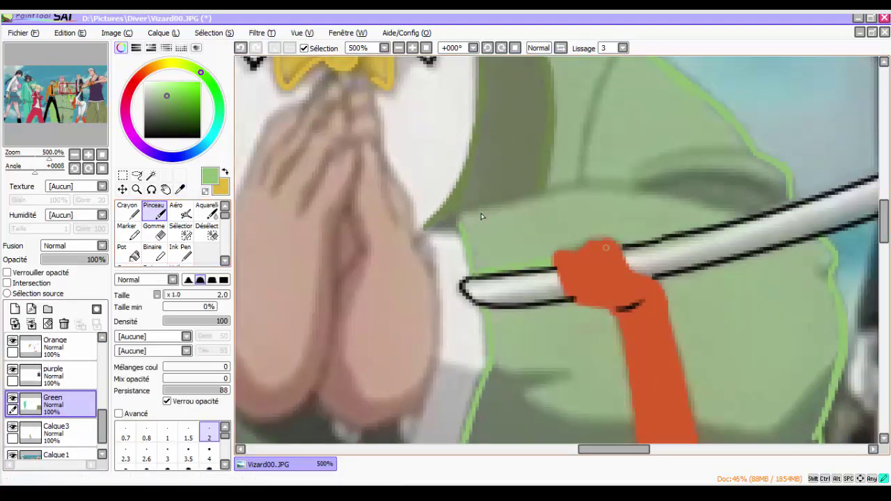
left_click_drag(458, 218, 579, 187)
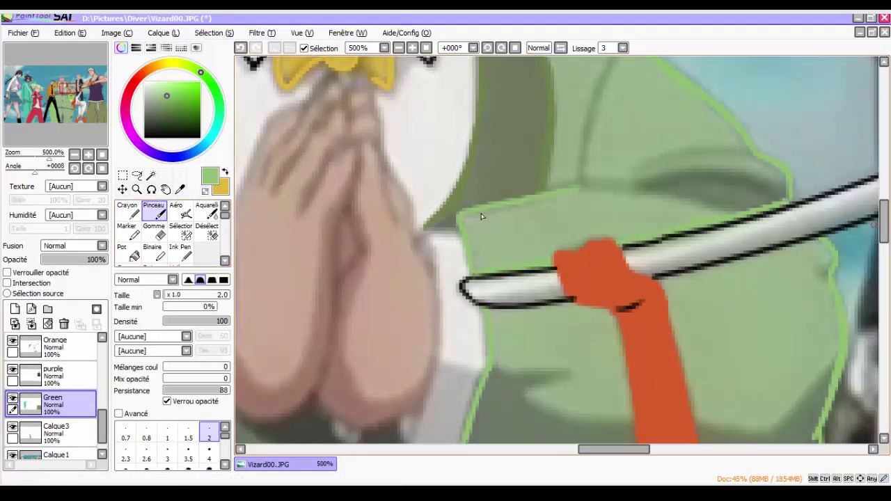
scroll(481, 217, "down", 3)
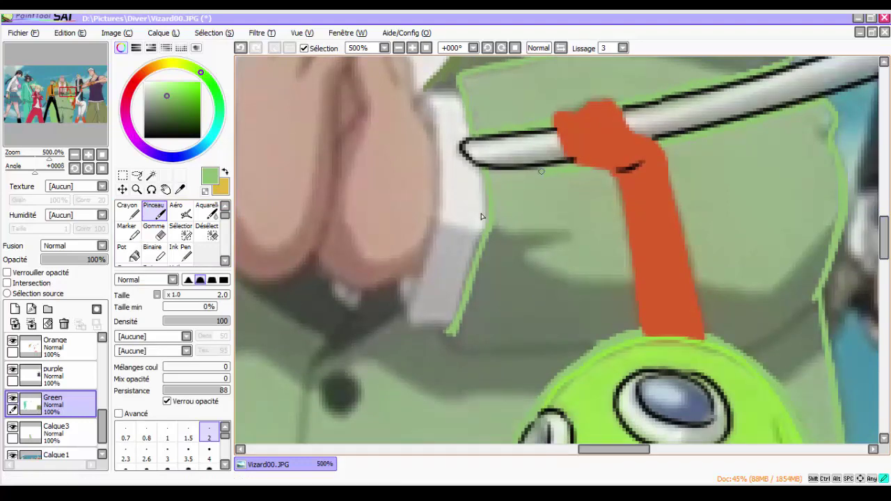
Step: Outline both of the big man's white shirt cuffs in black on the Line layer
scroll(584, 302, "up", 1)
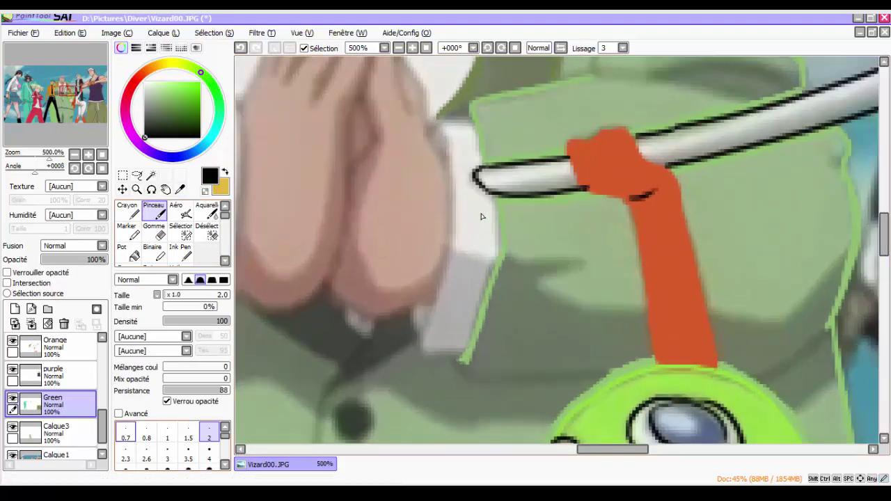
left_click(421, 126, "ctrl+shift")
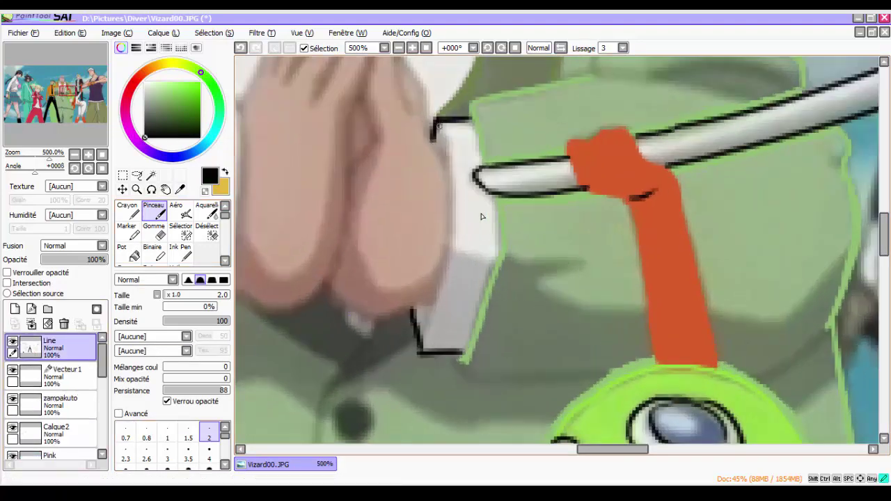
left_click_drag(453, 124, 422, 338)
scroll(481, 217, "left", 5)
left_click_drag(422, 95, 404, 314)
left_click_drag(411, 307, 369, 333)
left_click_drag(418, 97, 395, 105)
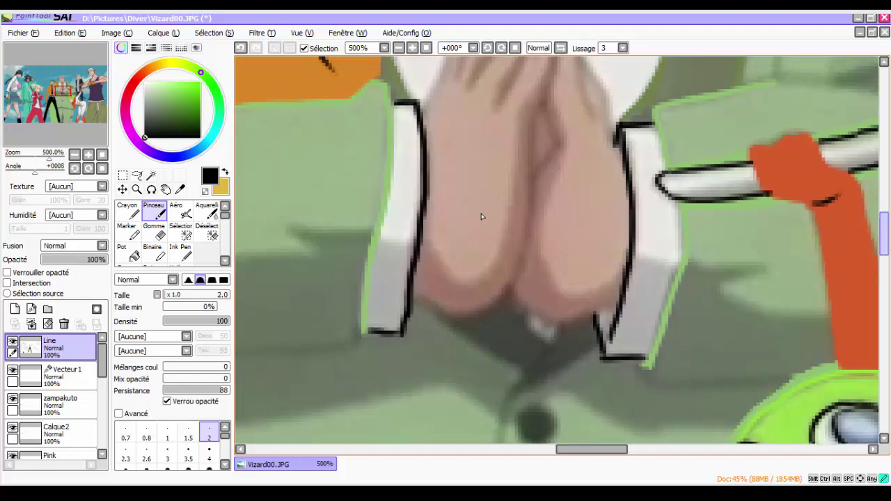
Step: Outline the big man's praying hands in black, including the fingertips, the outer edges and the dividing line between the palms
scroll(481, 217, "up", 5)
left_click_drag(558, 171, 528, 272)
scroll(482, 217, "down", 5)
scroll(481, 217, "up", 1)
mouse_move(533, 149)
left_mouse_down()
mouse_move(484, 327)
mouse_move(617, 330)
left_mouse_up()
scroll(482, 218, "up", 5)
mouse_move(533, 162)
left_mouse_down()
mouse_move(445, 251)
mouse_move(419, 308)
left_mouse_up()
left_click_drag(530, 163, 542, 182)
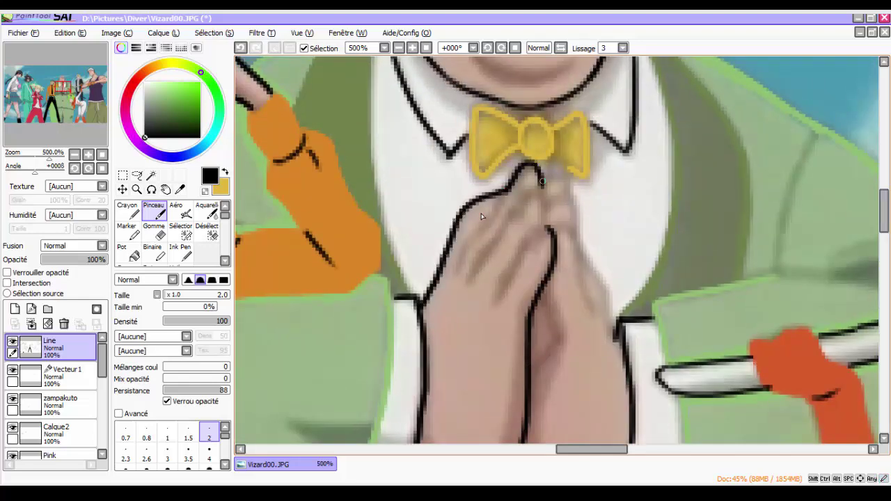
left_click_drag(582, 254, 615, 328)
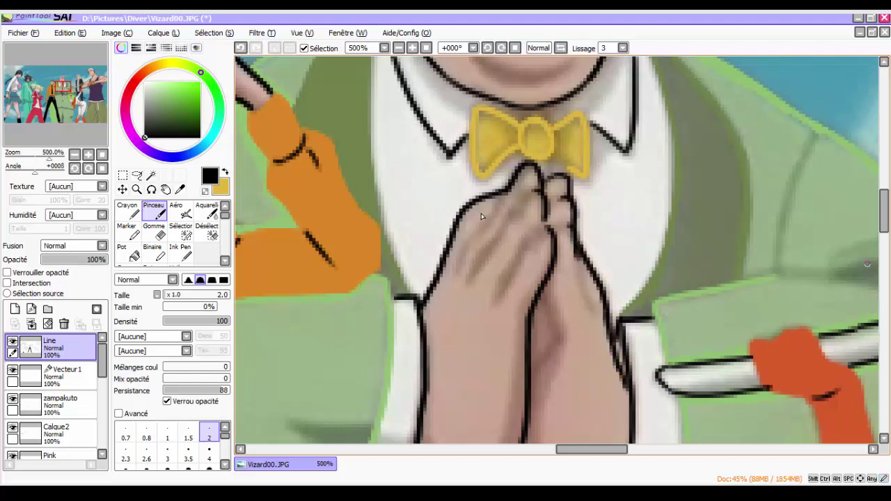
Step: Fill the big man's bow tie with solid yellow on the yellow layer
scroll(481, 217, "down", 5)
scroll(482, 217, "up", 5)
key("x")
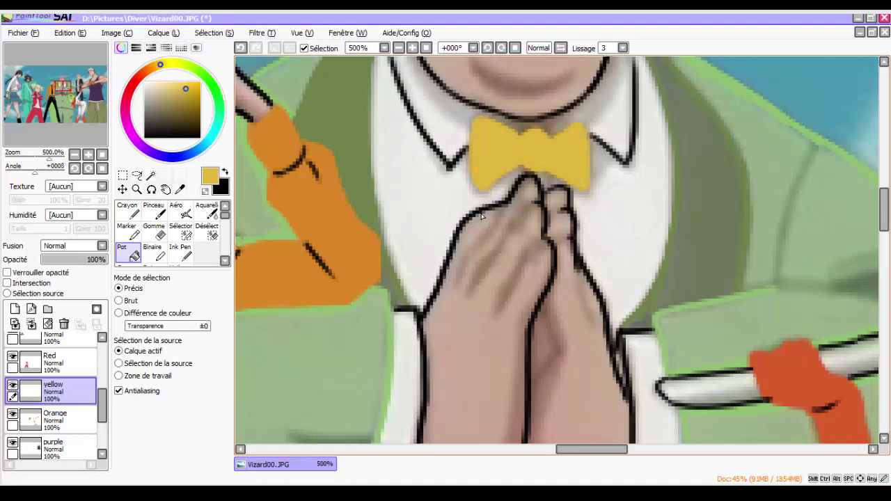
Step: Hide the Calque1 reference photo and fill both coat lapels with olive green on the Green layer
scroll(481, 216, "up", 2)
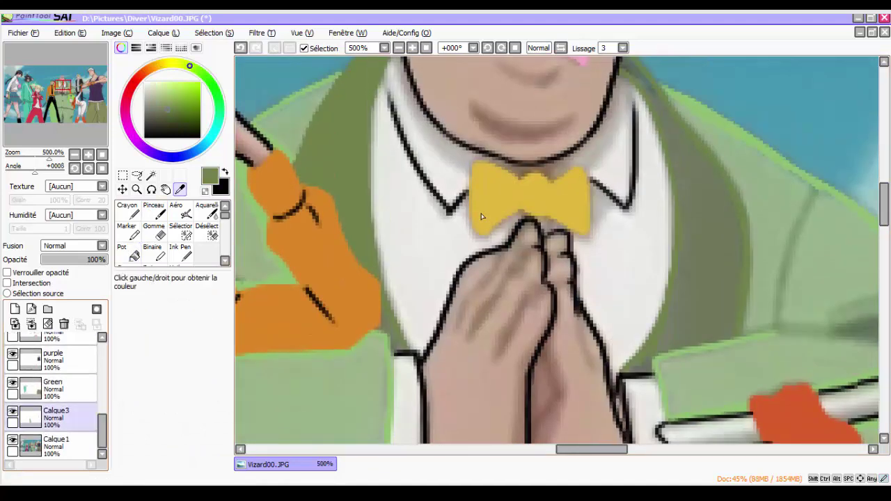
left_click(480, 216, "ctrl+shift")
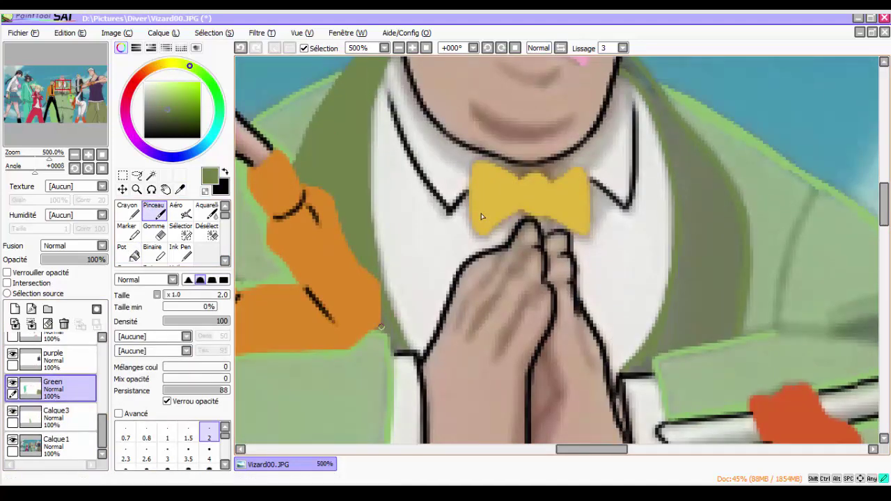
key("h")
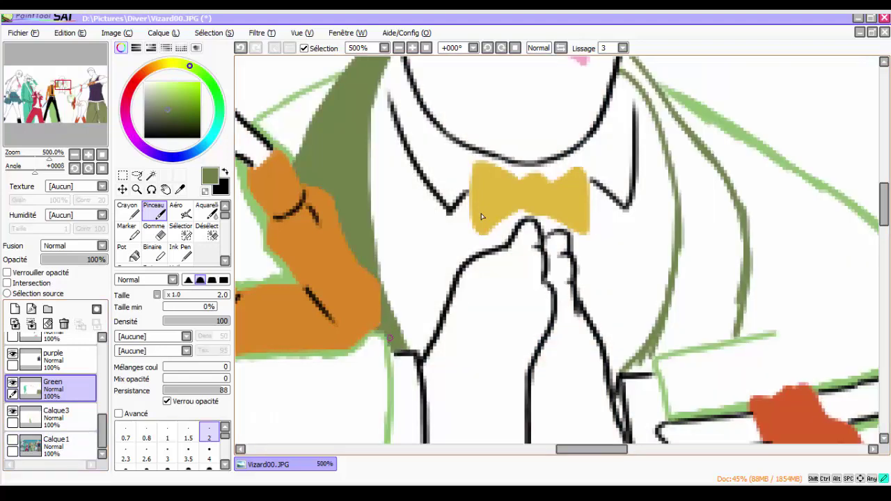
scroll(481, 216, "right", 3)
key("ctrl+z")
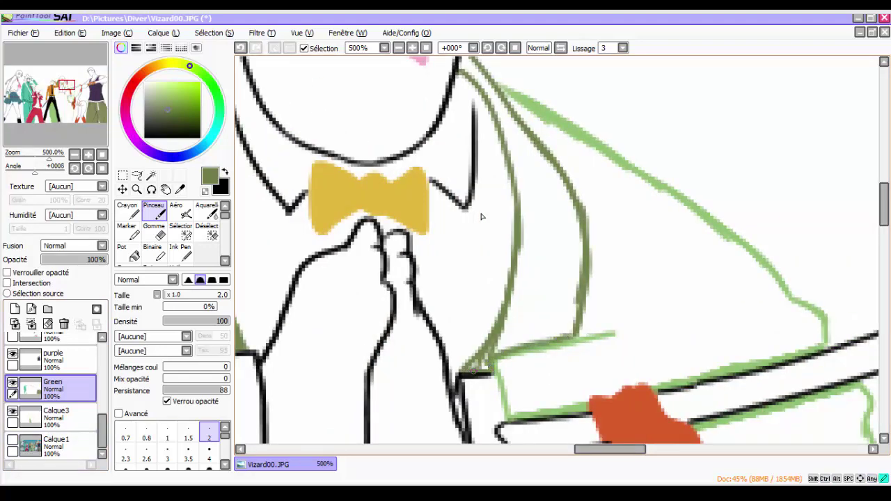
scroll(480, 216, "up", 3)
key("g")
left_click(482, 218)
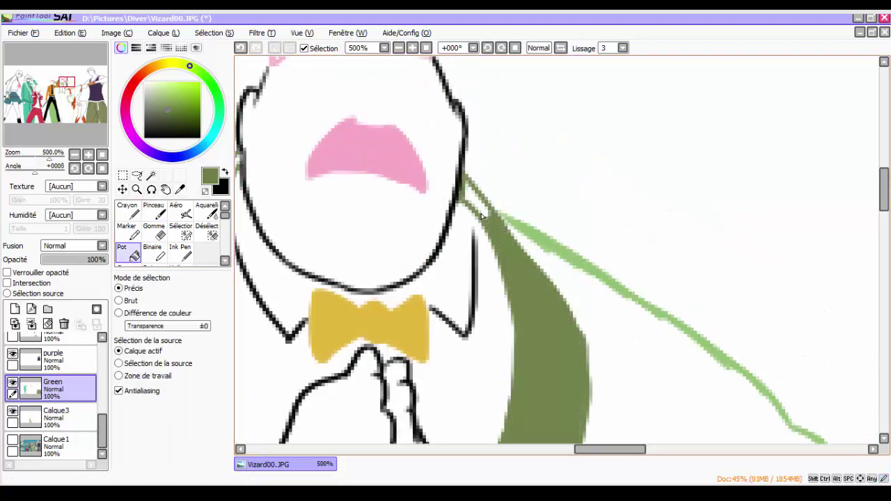
scroll(482, 217, "down", 3)
key("b")
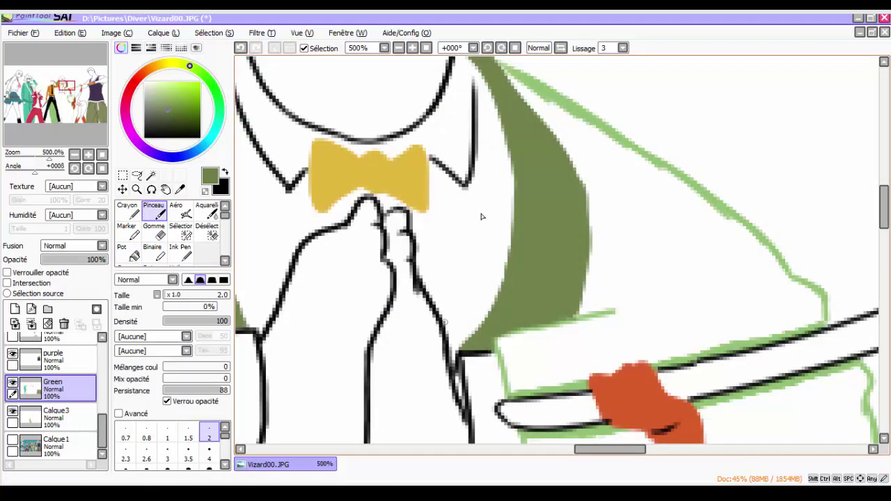
Step: Show the reference photo again, then trace the dark coat opening beneath the praying hands in olive green and fill it
scroll(480, 217, "left", 3)
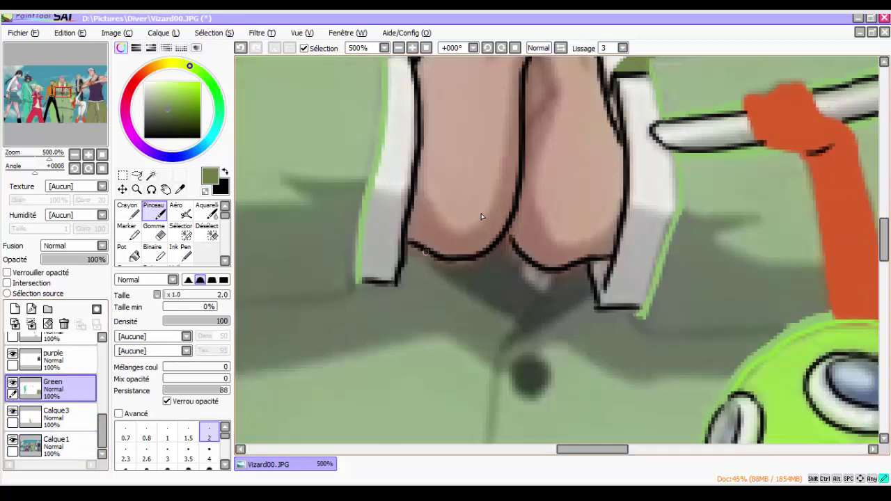
key("ctrl+z")
left_click_drag(427, 258, 479, 300)
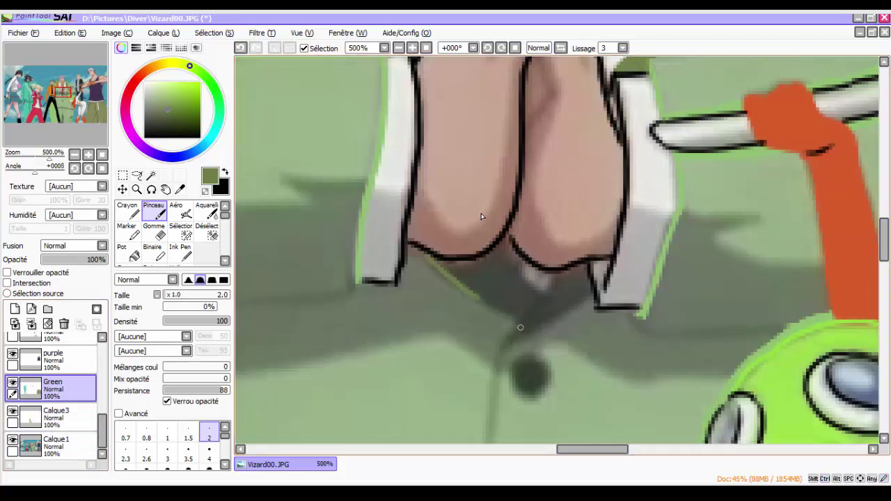
key("ctrl+z")
left_click_drag(592, 291, 505, 347)
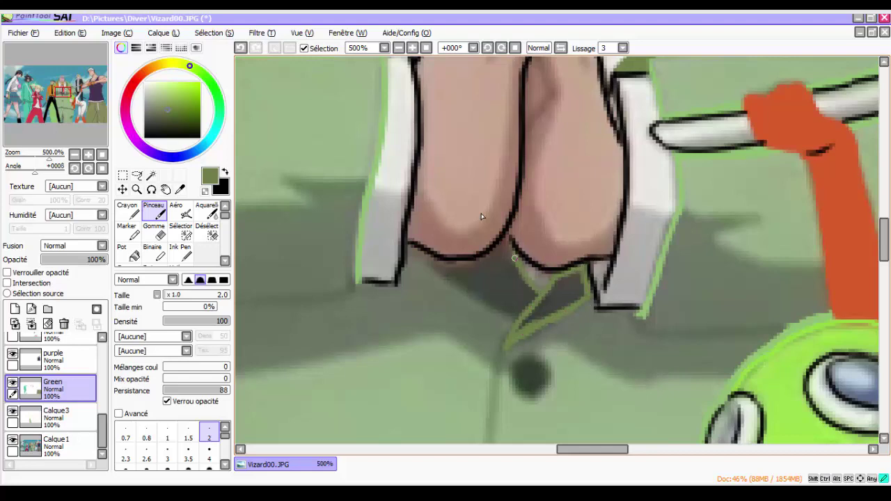
left_click_drag(432, 259, 506, 309)
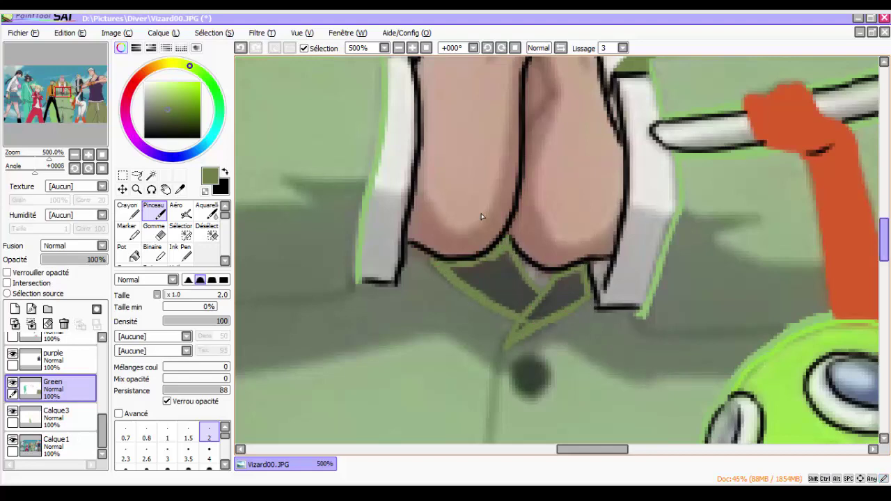
scroll(482, 217, "down", 3)
key("g")
left_click(481, 216)
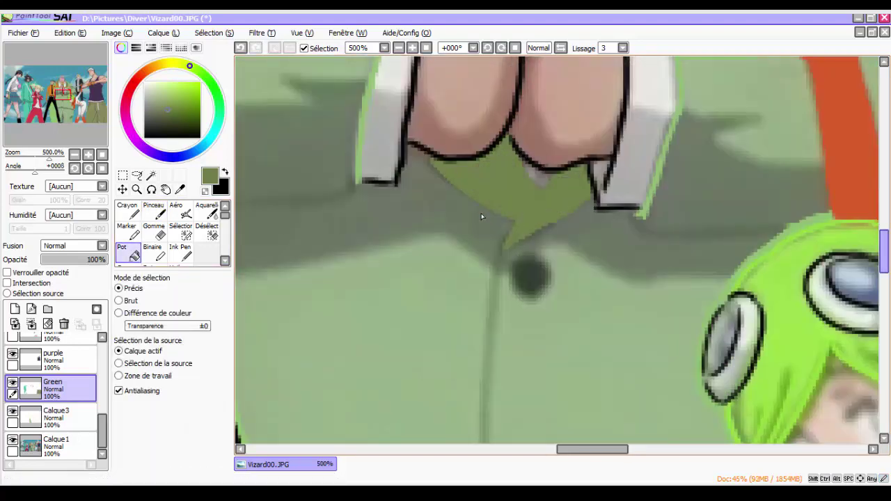
Step: Enlarge the brush to size 12 and cover the coat's upper two buttons with olive green dots
scroll(482, 217, "down", 2)
key("b")
key("bracketright")
key("bracketright")
key("bracketright")
key("bracketright")
key("bracketright")
key("bracketright")
key("bracketright")
key("bracketright")
key("bracketright")
key("bracketright")
key("bracketright")
key("bracketright")
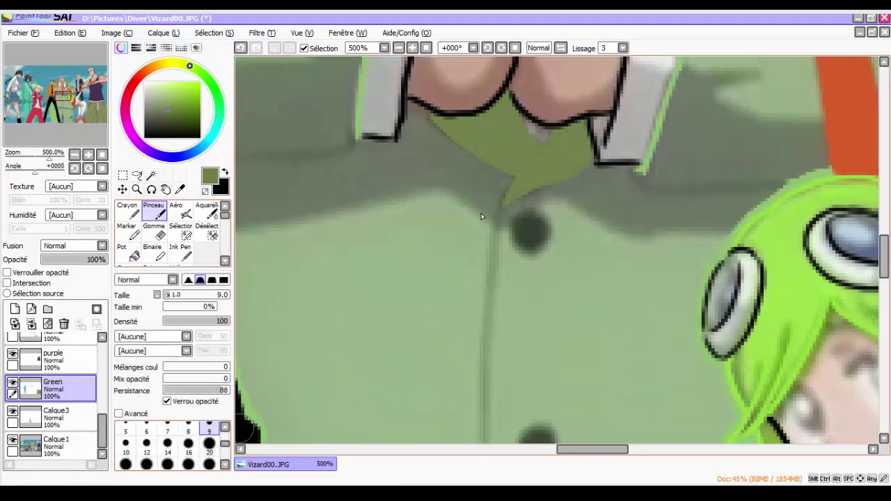
scroll(482, 216, "down", 2)
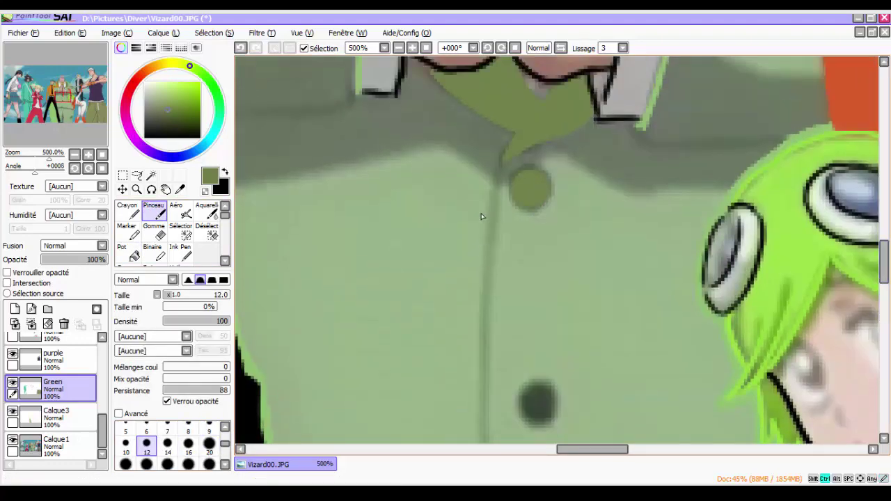
scroll(481, 217, "down", 7)
left_click(538, 230)
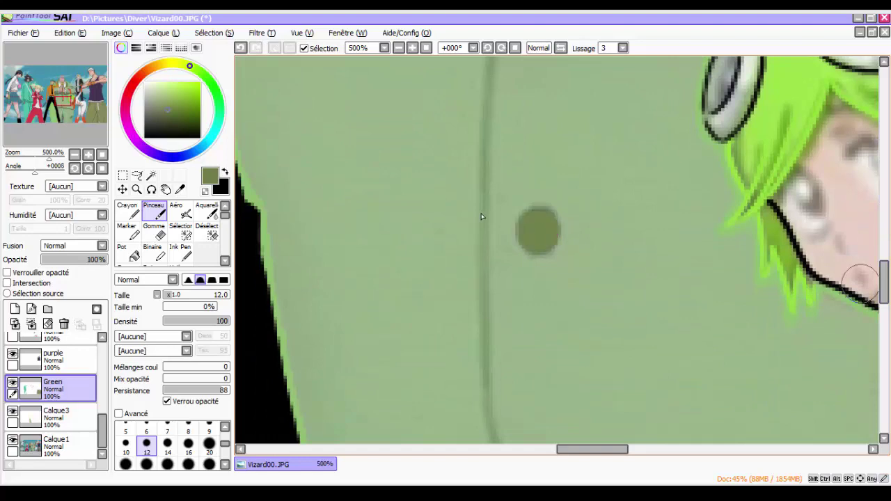
Step: Sample the coat's light green, swap the active colour to black and return to the brush on the Line layer
key("minus")
key("minus")
key("alt")
left_click(481, 216)
key("plus")
key("plus")
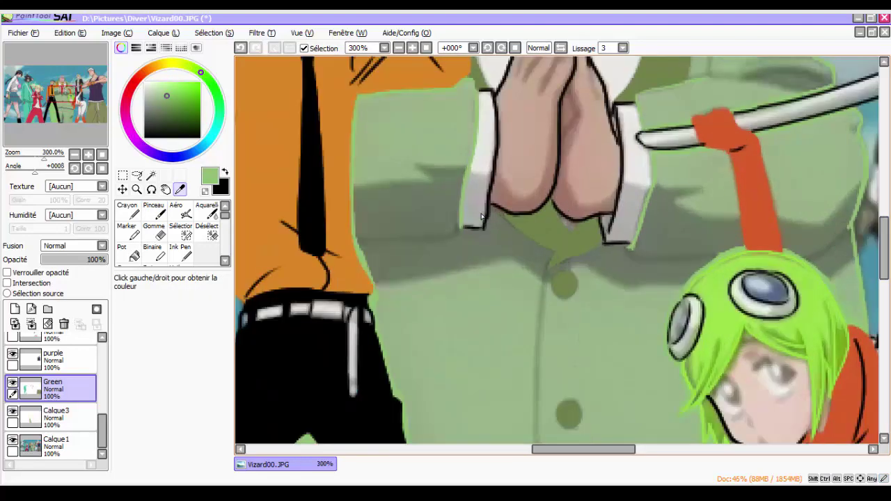
scroll(482, 217, "down", 1)
key("x")
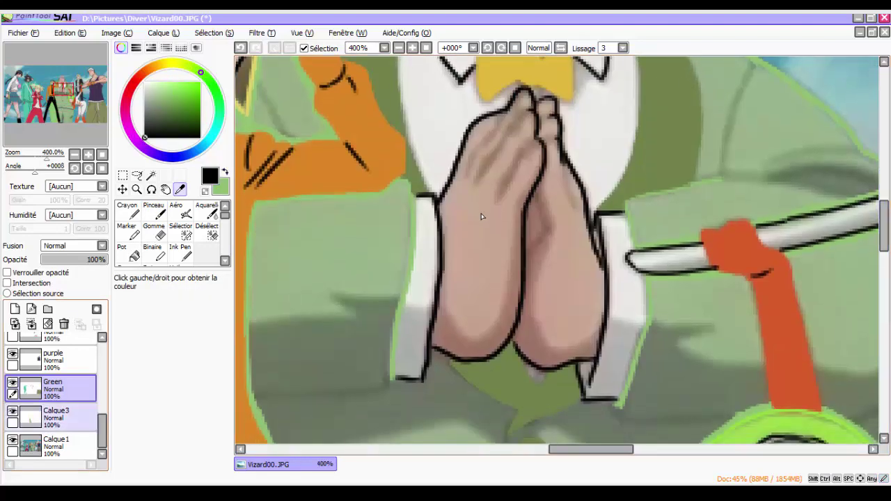
scroll(481, 216, "up", 3)
scroll(482, 217, "right", 2)
key("b")
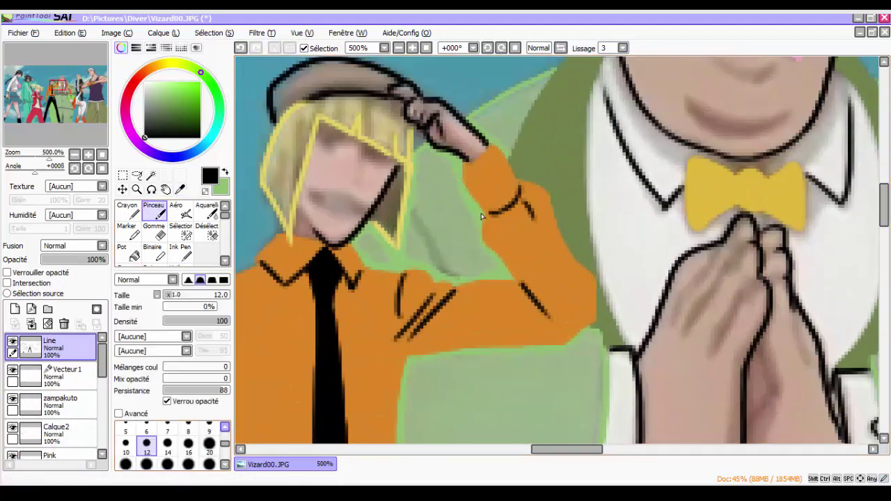
Step: With a size 2 brush, draw the black shoulder crease, sleeve folds and lower edge of the sleeve behind the sword
key("plus")
scroll(481, 217, "right", 3)
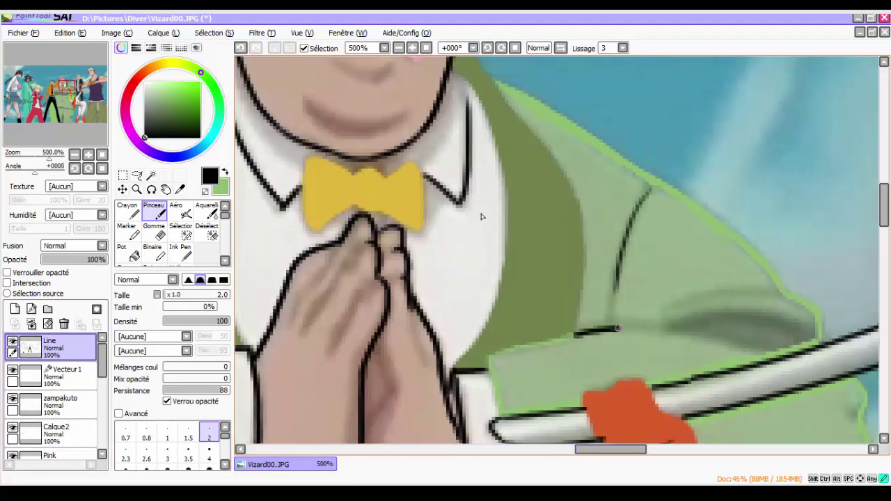
scroll(598, 290, "down", 3)
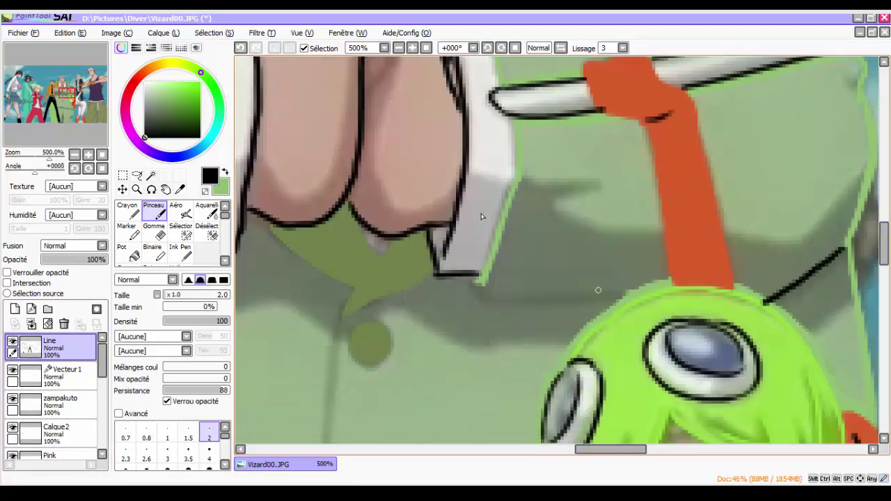
left_click_drag(475, 281, 648, 300)
Step: Trace the coat's front opening from the praying hands down in black, plus the hem running to the orange scarf
scroll(53, 390, "down", 5)
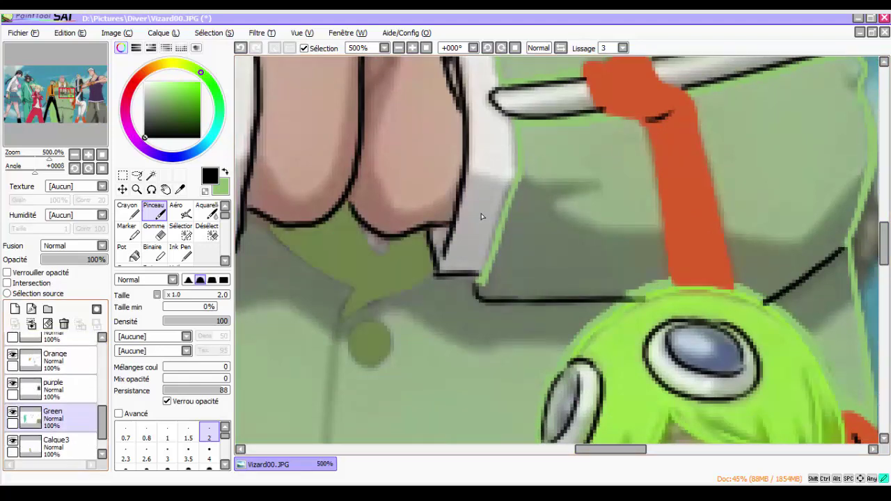
left_click_drag(383, 256, 363, 273)
scroll(482, 216, "down", 4)
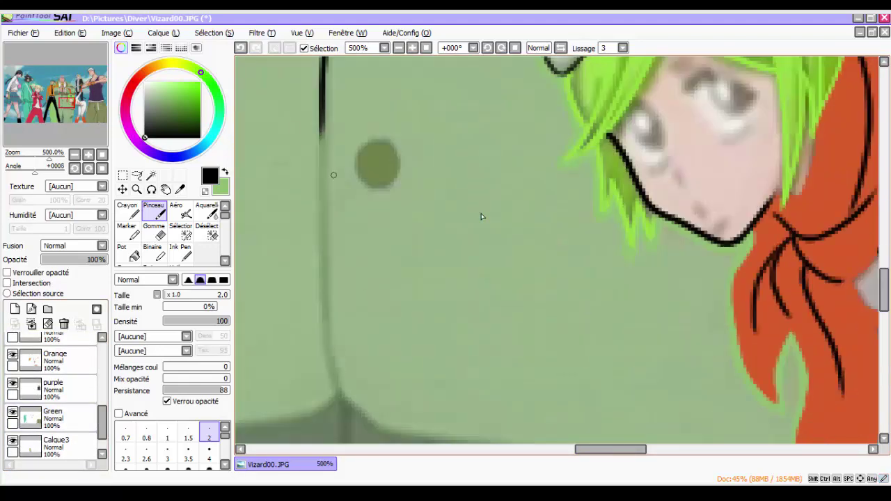
scroll(481, 217, "down", 3)
left_click_drag(806, 261, 393, 193)
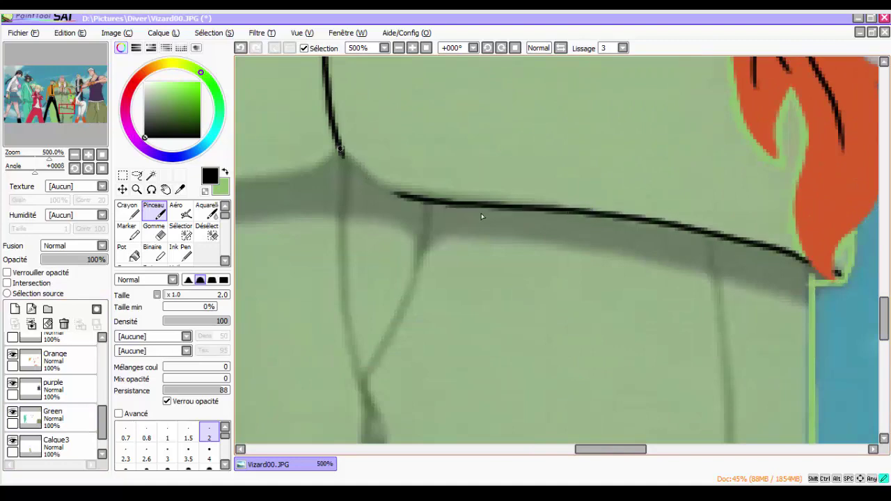
Step: Continue the black hem line from the coat's front opening across to the far side, behind the black-trousered leg
scroll(394, 193, "left", 4)
left_click_drag(619, 149, 446, 196)
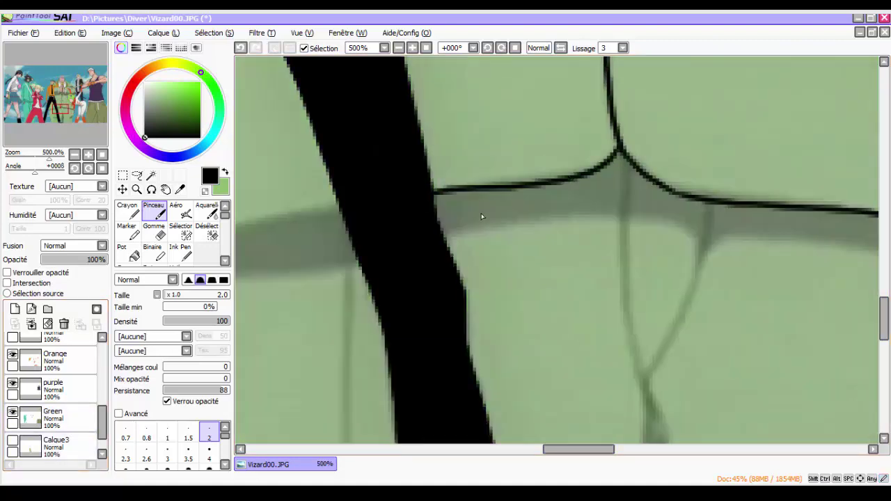
scroll(445, 196, "down", 2)
left_click_drag(603, 205, 352, 265)
scroll(663, 319, "down", 1)
scroll(481, 217, "down", 3)
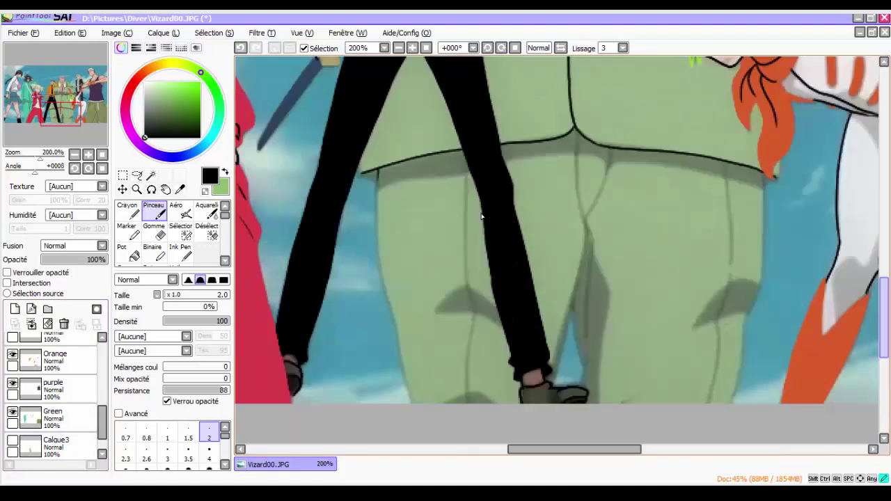
Step: Draw the big man's trouser lines in black: both knee folds, the fly seams and the inner leg creases
scroll(481, 216, "up", 1)
scroll(481, 216, "up", 1)
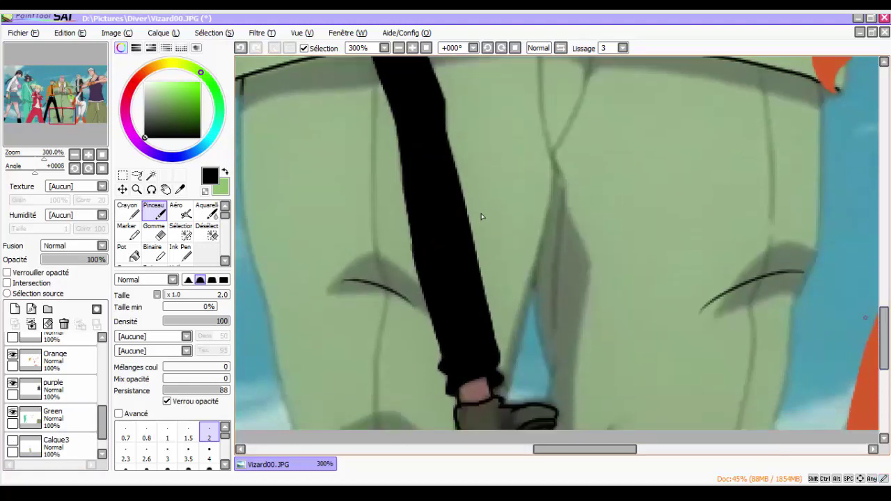
scroll(481, 216, "up", 3)
left_click_drag(536, 85, 557, 244)
mouse_move(558, 236)
left_mouse_down()
mouse_move(551, 332)
mouse_move(534, 351)
left_mouse_up()
key("ctrl+z")
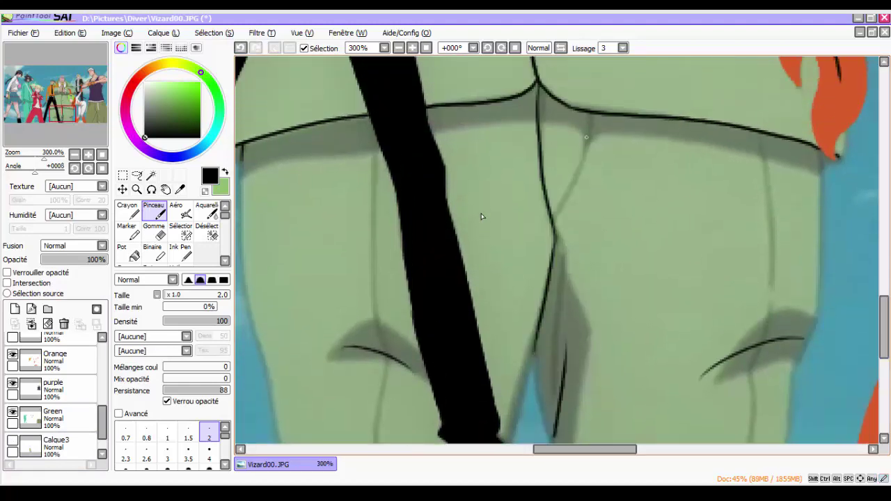
left_click_drag(590, 116, 561, 222)
left_click_drag(563, 238, 555, 364)
scroll(481, 217, "down", 1)
scroll(481, 217, "right", 1)
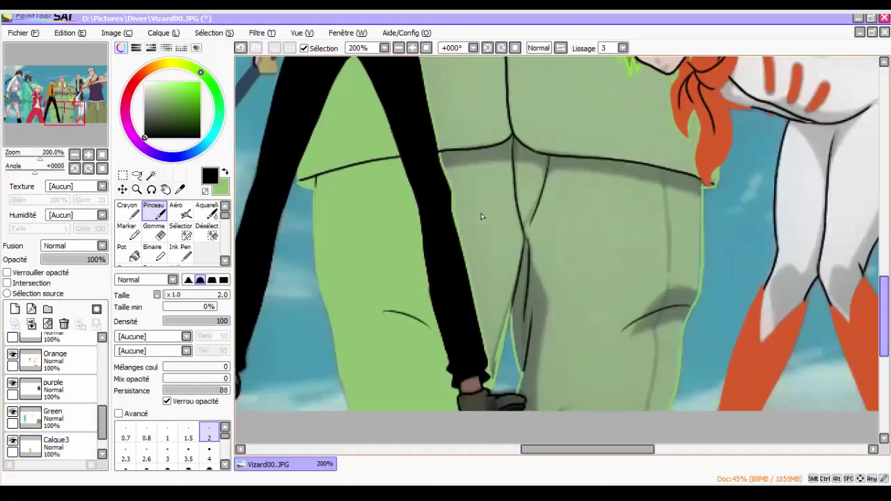
Step: Draw the black lower edge of the sleeve beside the orange-shirted man, undoing and redrawing the stroke
scroll(482, 217, "up", 2)
left_click_drag(481, 203, 358, 206)
key("ctrl+z")
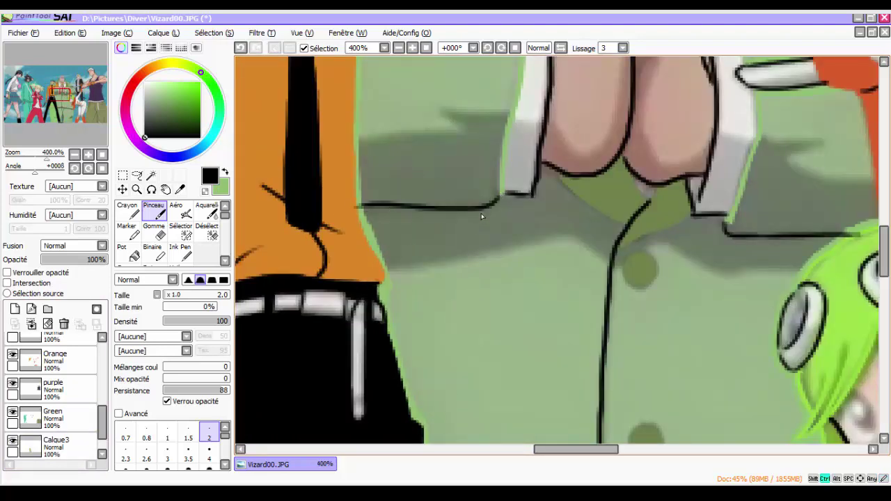
key("ctrl+z")
left_click_drag(427, 205, 368, 206)
scroll(482, 217, "down", 3)
scroll(481, 217, "up", 1)
scroll(56, 390, "down", 1)
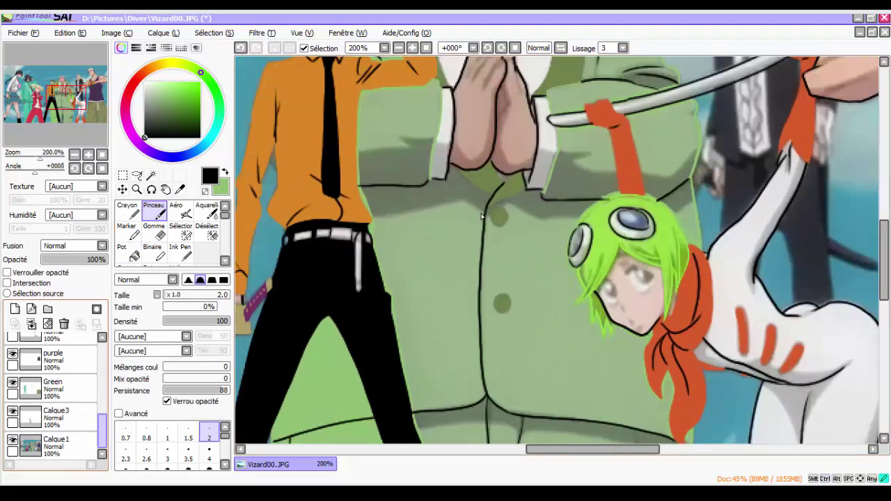
Step: Select Calque3, hide the Calque1 reference photo and try to fill the big man's coat with light green
left_click(56, 413)
left_click(13, 439)
key("x")
key("g")
left_click(482, 217)
key("ctrl+z")
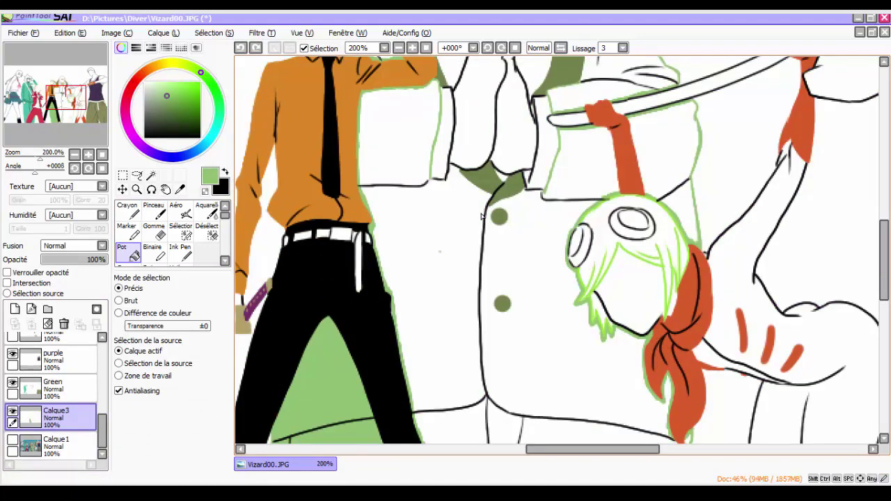
Step: Extend the light green outline around the cuff and coat opening on Calque3, and try the coat fill again
scroll(482, 217, "up", 2)
key("b")
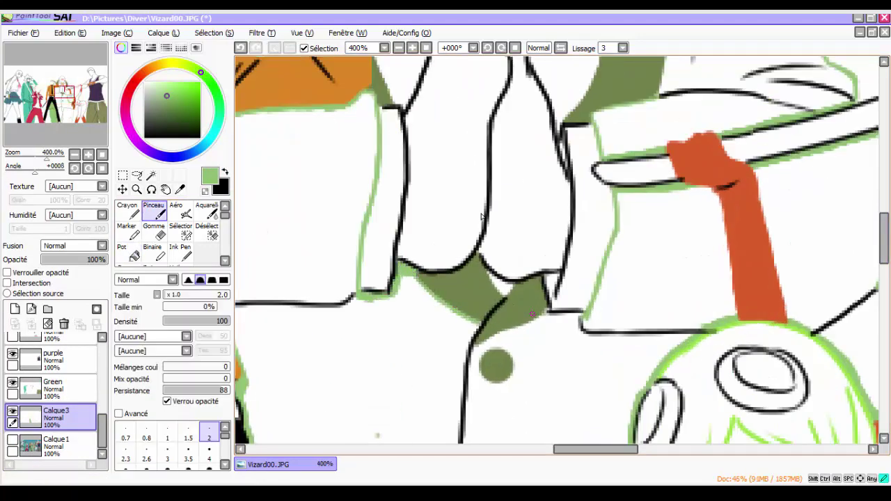
scroll(481, 216, "down", 2)
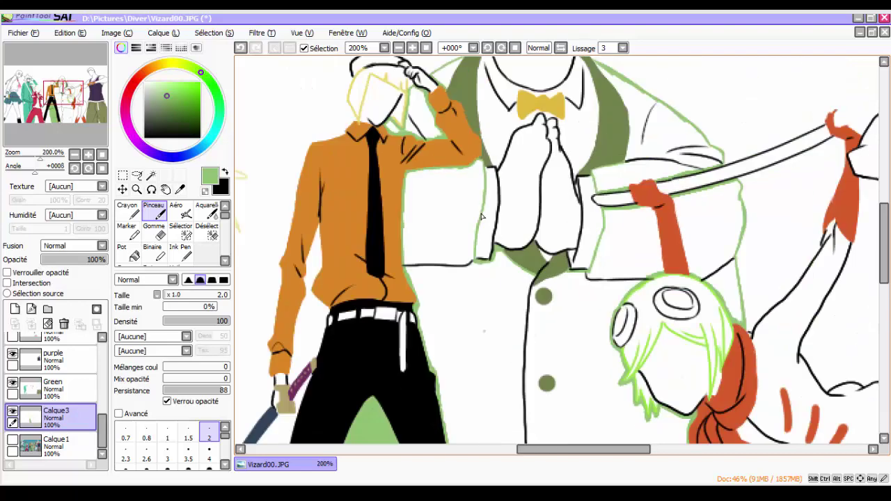
key("g")
left_click(481, 216)
key("ctrl+z")
Step: Hide the Orange and Green layers to expose the coat outline drawn on Calque3
scroll(481, 217, "up", 1)
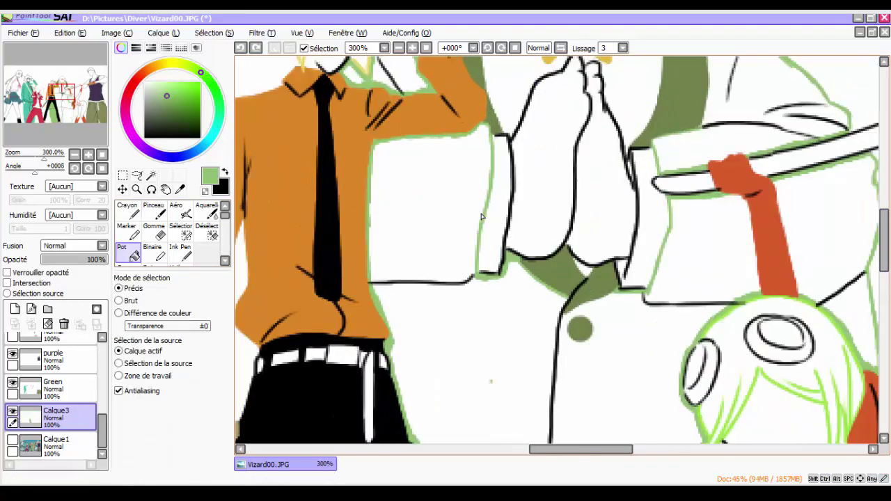
scroll(481, 216, "right", 3)
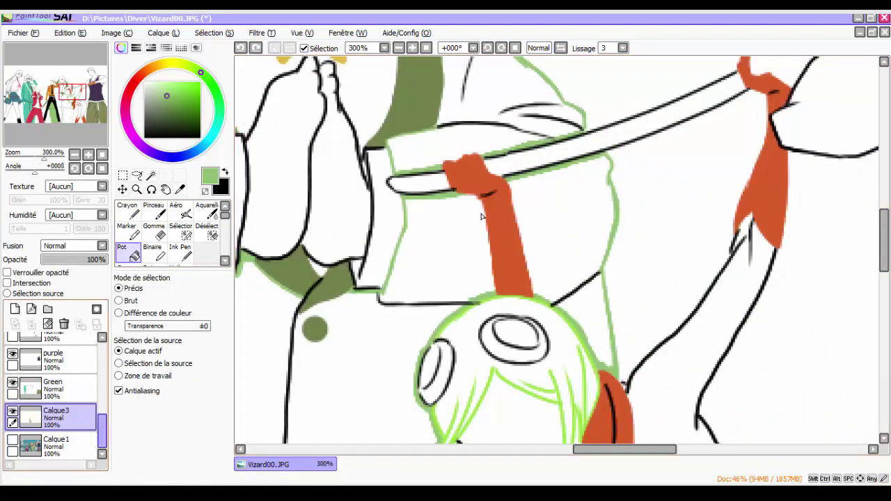
key("Up")
key("Up")
key("Up")
key("ctrl+h")
scroll(481, 217, "down", 3)
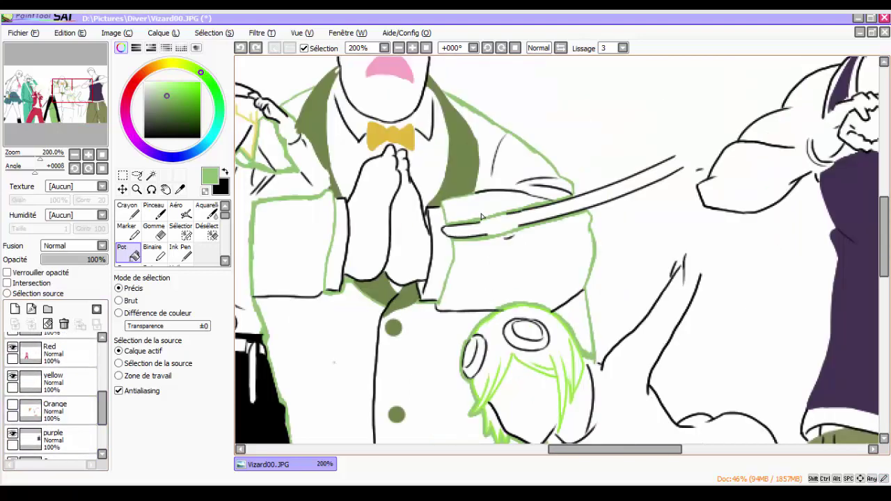
key("Down")
key("Down")
key("Down")
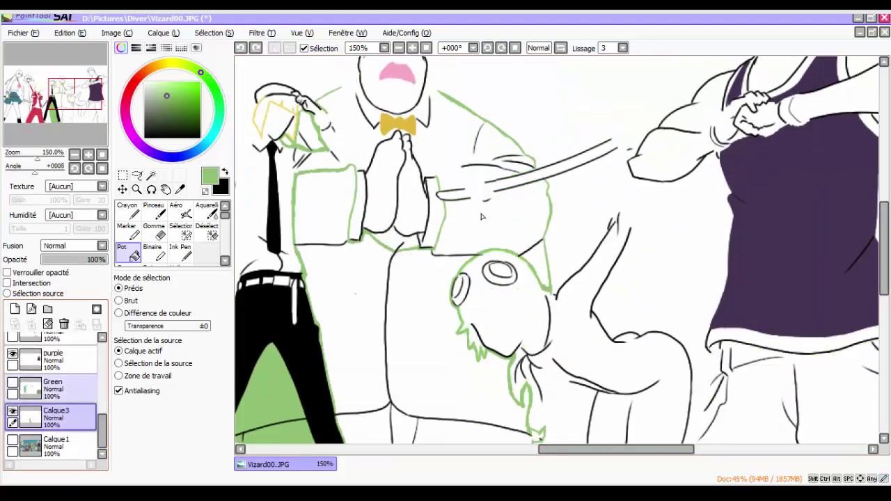
Step: Toggle the visibility of the Green and Calque3 layers to check where the coat's light green outline has gaps
scroll(481, 217, "up", 3)
scroll(481, 216, "up", 2)
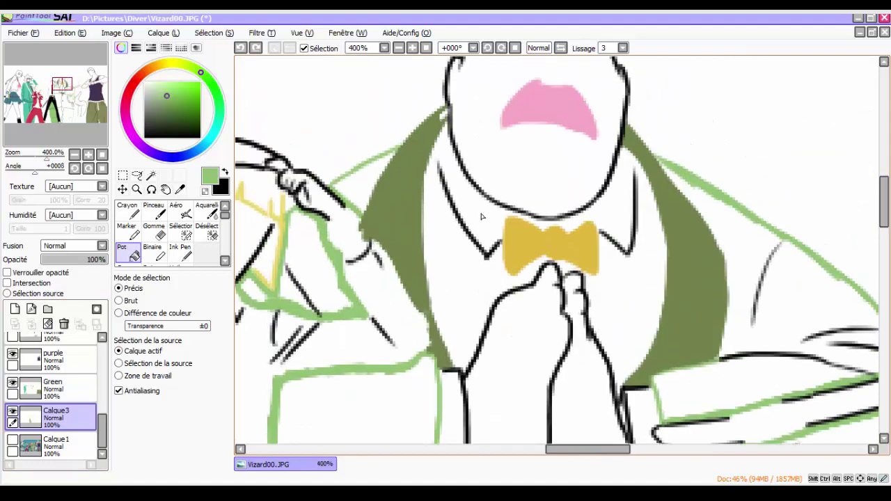
key("ctrl+h")
scroll(481, 217, "down", 3)
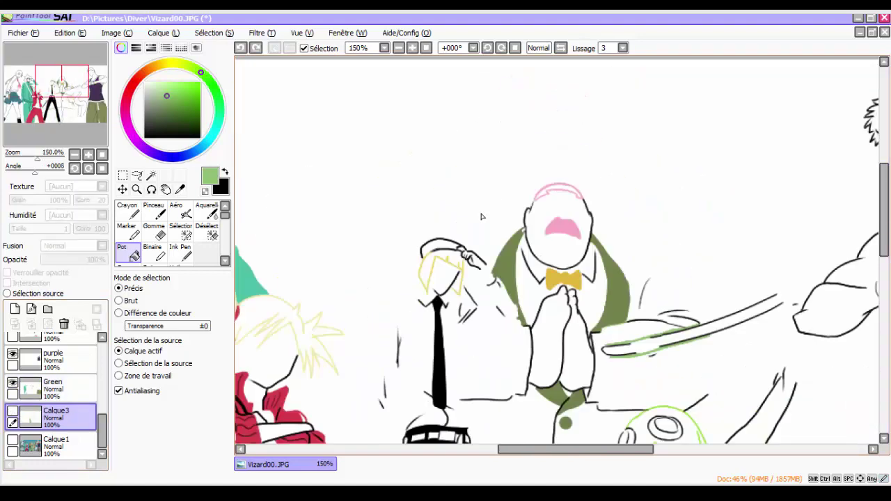
key("Up")
key("ctrl+h")
key("Down")
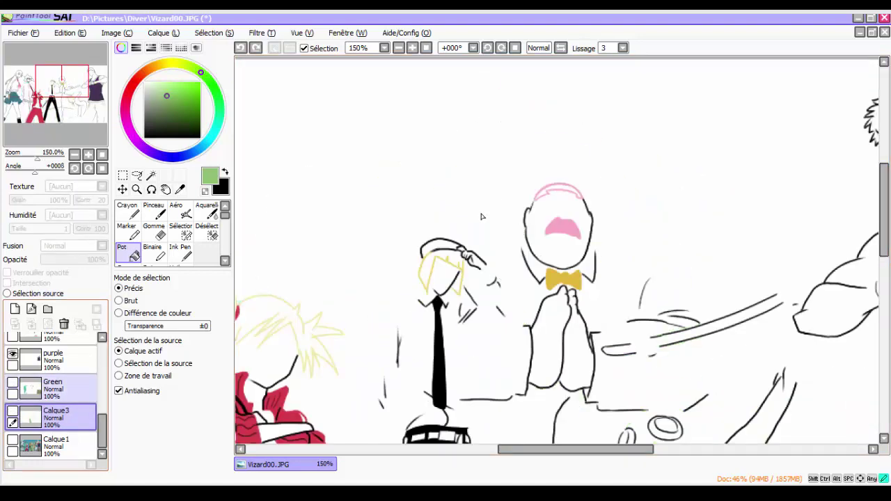
key("ctrl+h")
key("Up")
key("Down")
Step: Close the sleeve outline on Calque3 with light green lines along the sword's upper and lower edges
scroll(482, 217, "up", 4)
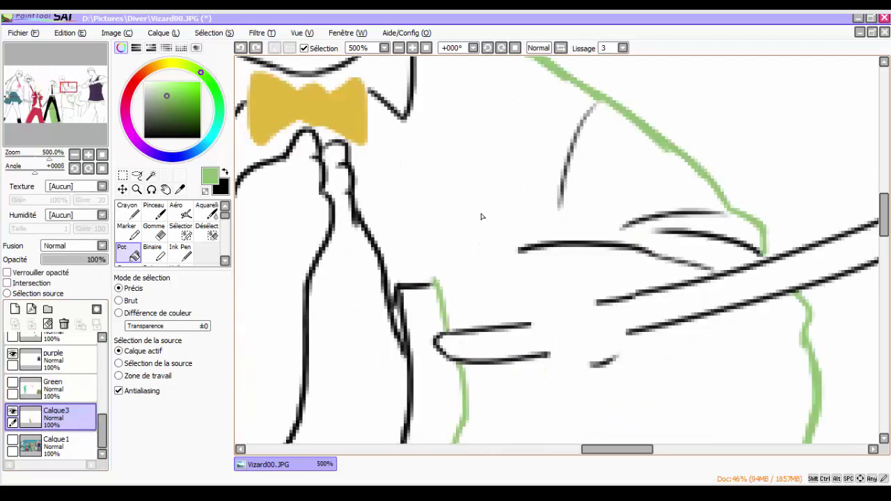
key("b")
left_click_drag(757, 255, 533, 314)
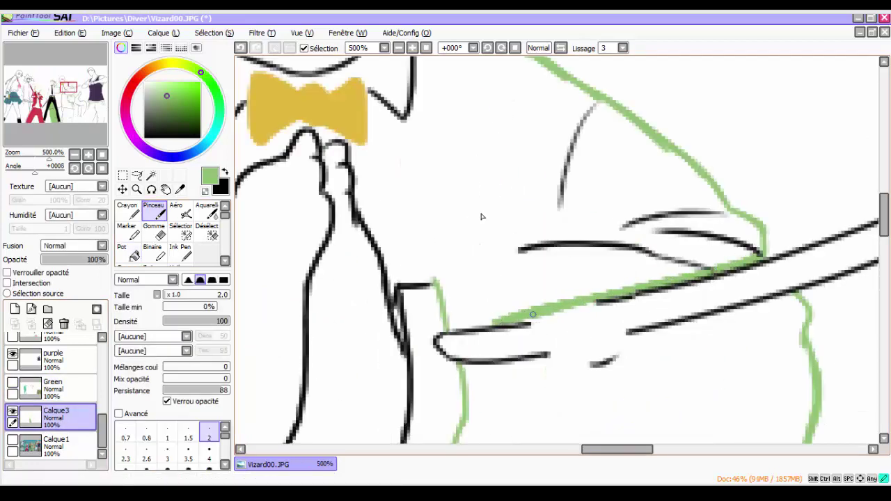
left_click_drag(797, 296, 624, 338)
scroll(52, 390, "up", 1)
Step: Show the Green and Orange layers to compare the coat outline with the other colours, and hide both again
left_click(13, 422)
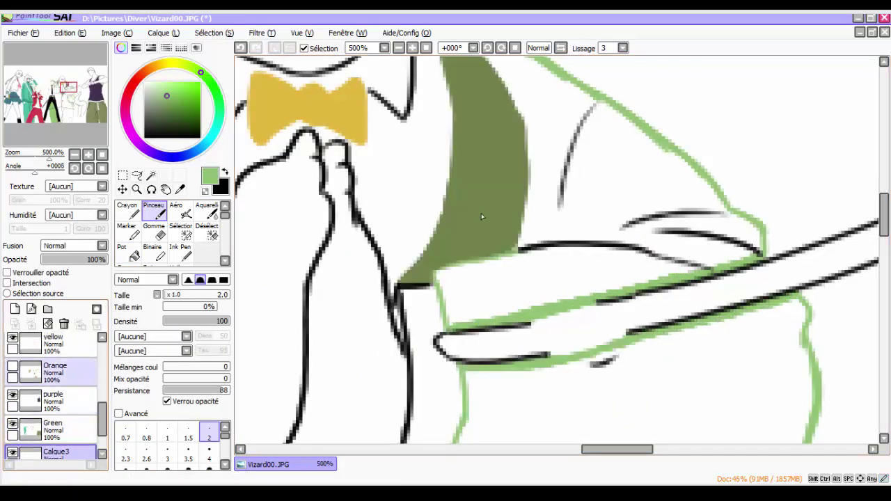
left_click(12, 365)
scroll(482, 216, "down", 5)
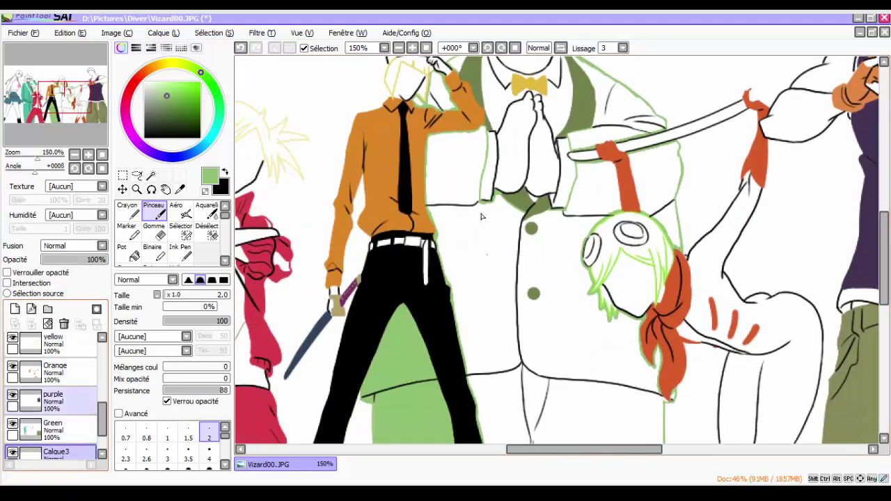
left_click(13, 365)
left_click(12, 423)
scroll(481, 216, "down", 2)
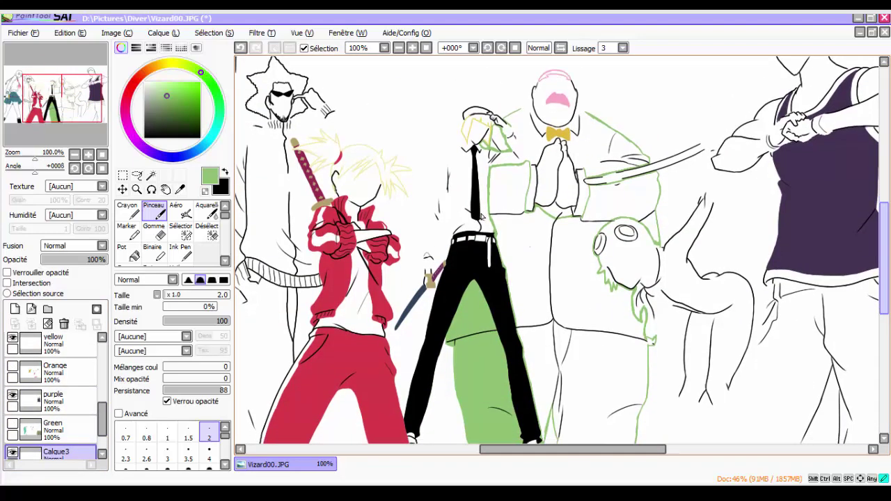
Step: Show the Calque1 photo and the Green layer again, and trace the lapel edge near the shoulder in light green on Calque3
key("g")
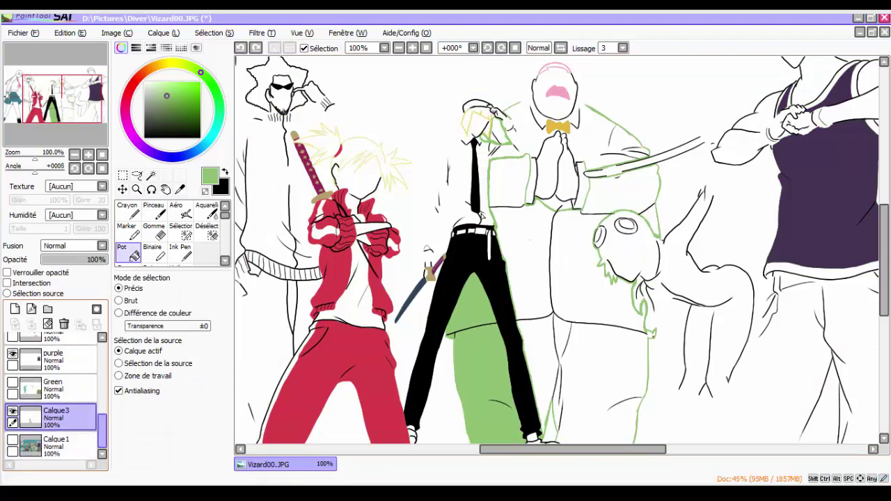
scroll(481, 217, "up", 3)
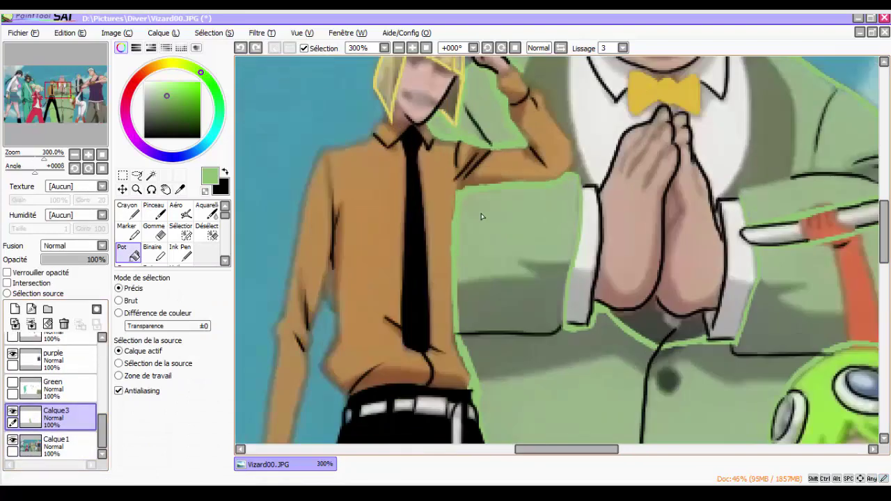
scroll(481, 217, "right", 5)
scroll(482, 216, "up", 1)
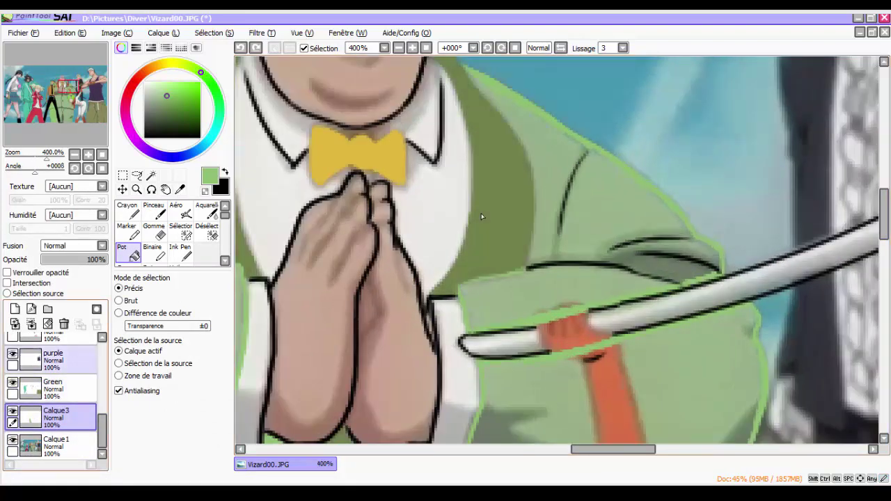
key("b")
scroll(481, 217, "up", 1)
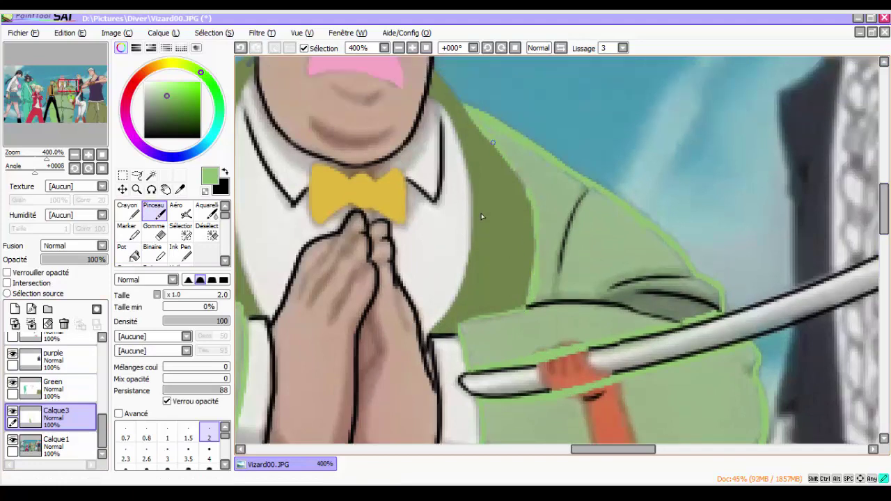
scroll(482, 217, "down", 3)
scroll(481, 216, "down", 1)
key("g")
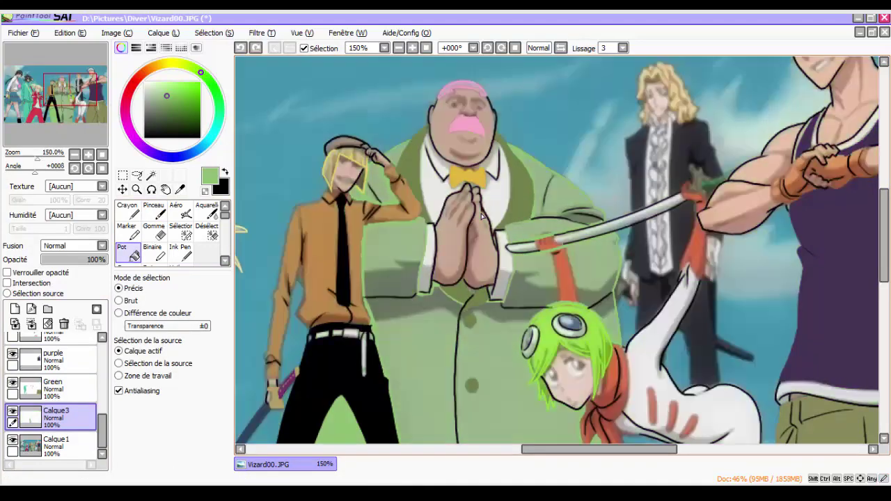
Step: Close the remaining gaps in the coat outline beside the lapels in light green on Calque3
scroll(481, 217, "up", 4)
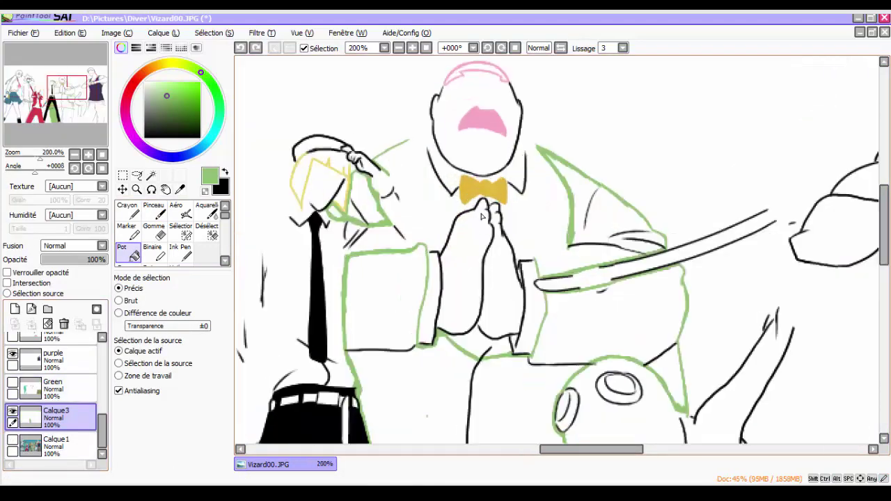
key("b")
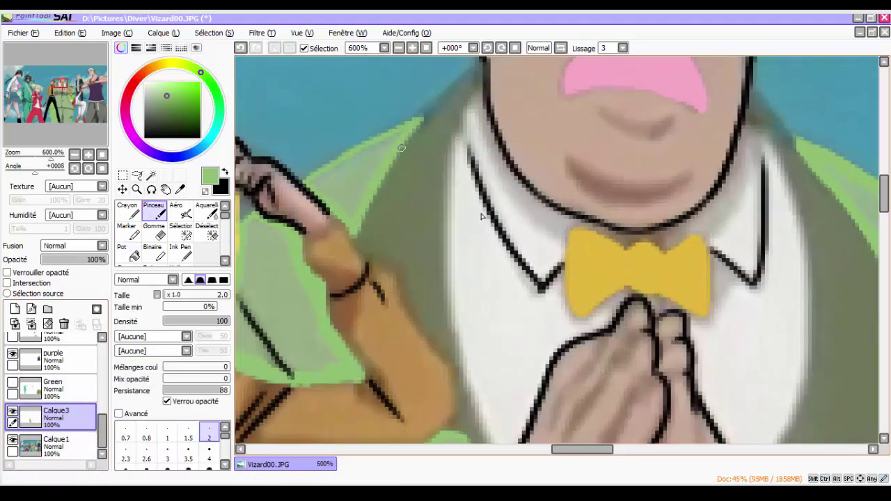
scroll(481, 216, "down", 1)
scroll(482, 217, "up", 2)
scroll(481, 216, "down", 4)
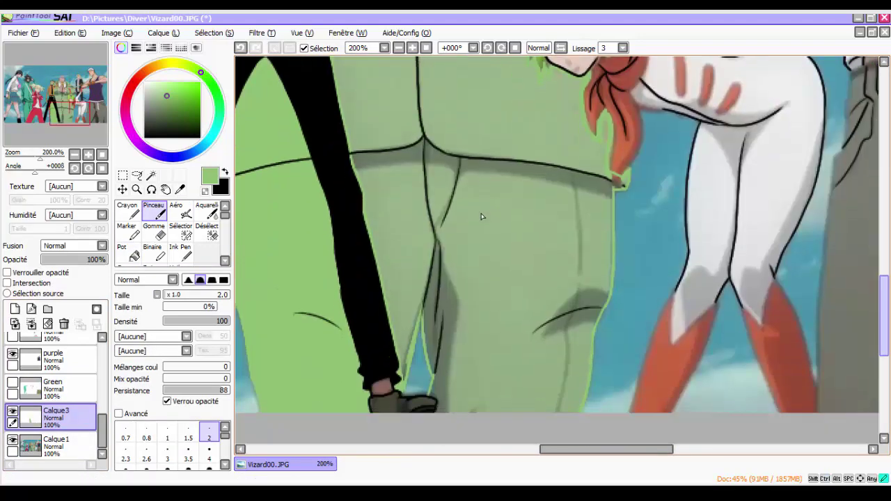
scroll(482, 216, "down", 5)
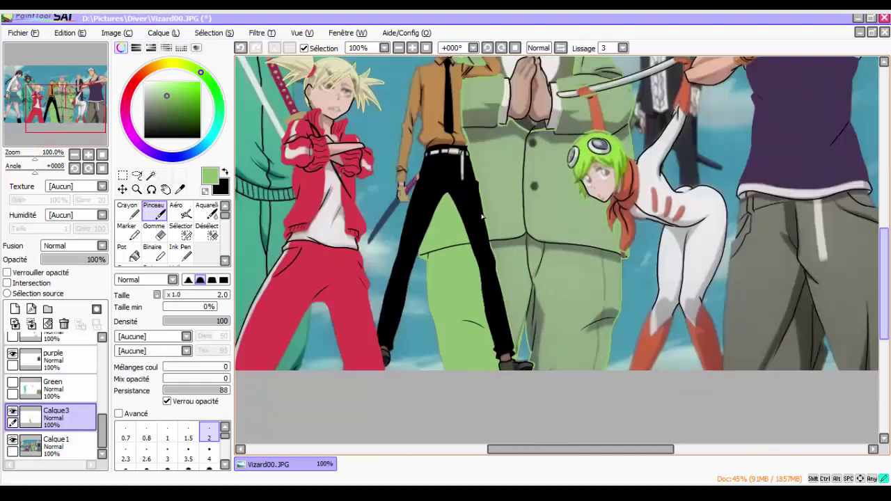
Step: Fill the big man's coat, sleeves and shoulders with light green on Calque3, patching the sleeve edge by the cuff
key("g")
scroll(481, 216, "up", 3)
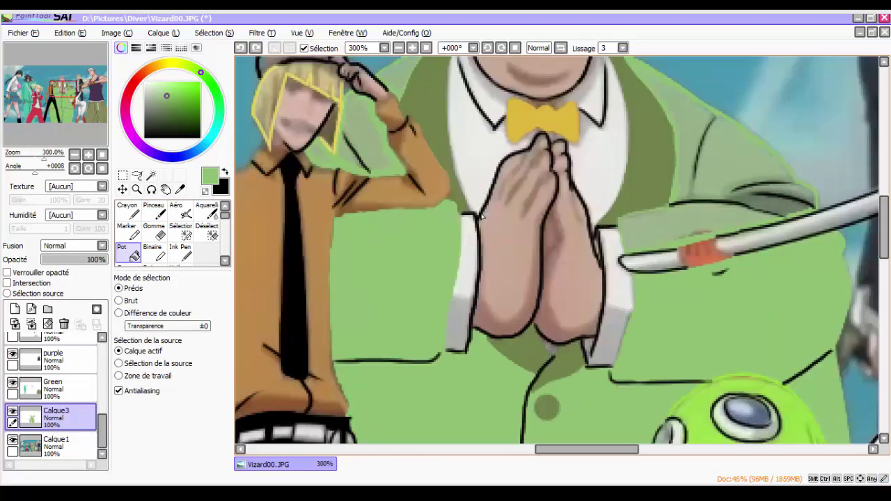
scroll(481, 217, "up", 2)
key("b")
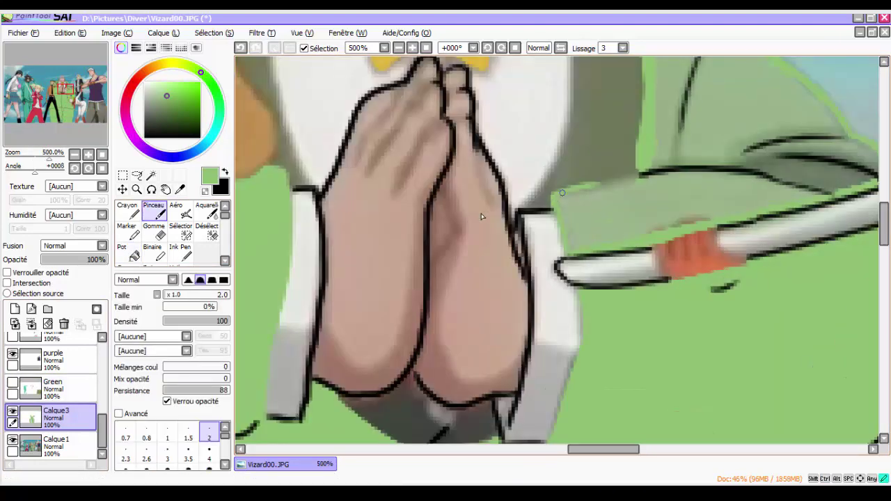
key("g")
scroll(481, 217, "down", 4)
scroll(481, 216, "up", 7)
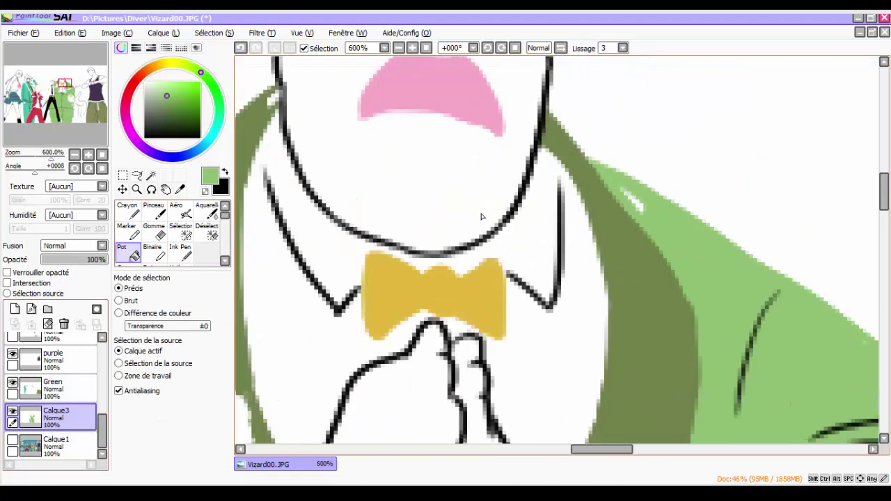
Step: Fill the small gaps in the olive lapel beside the neck on the Green layer
mouse_move(481, 217)
left_mouse_down()
mouse_move(578, 209)
mouse_move(586, 217)
left_mouse_up()
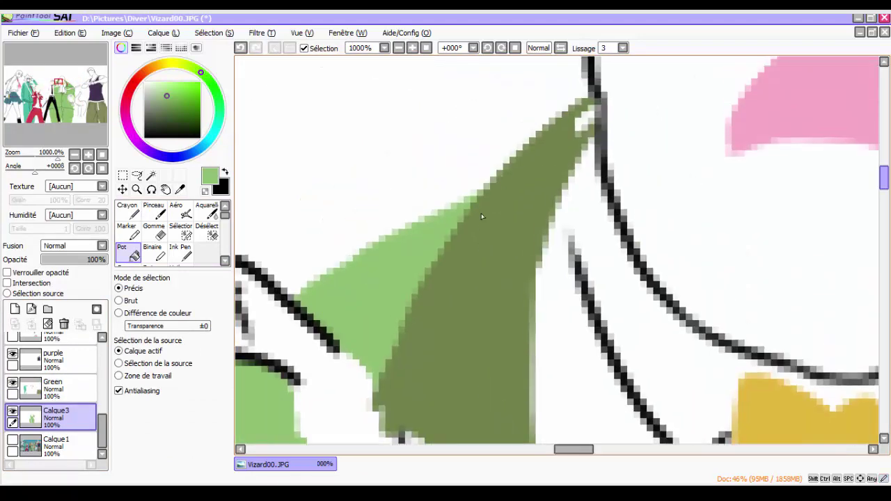
left_click(52, 386)
left_click(154, 209)
key("g")
key("b")
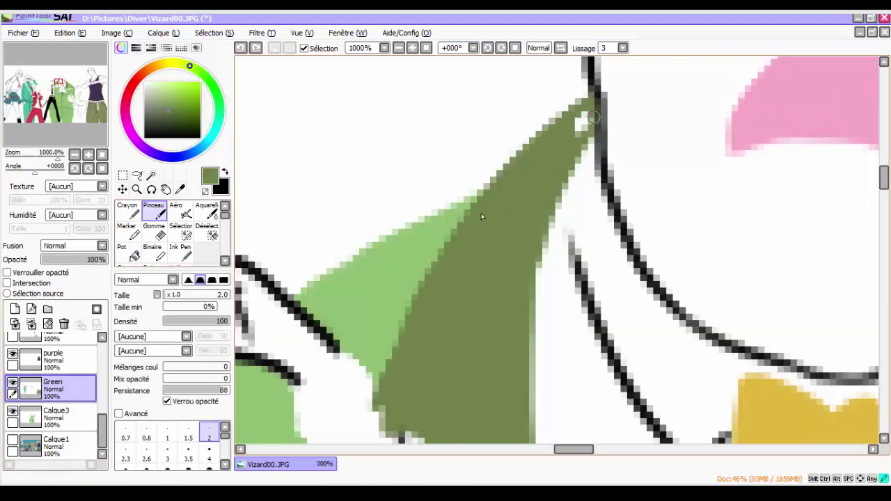
key("g")
scroll(482, 217, "down", 2)
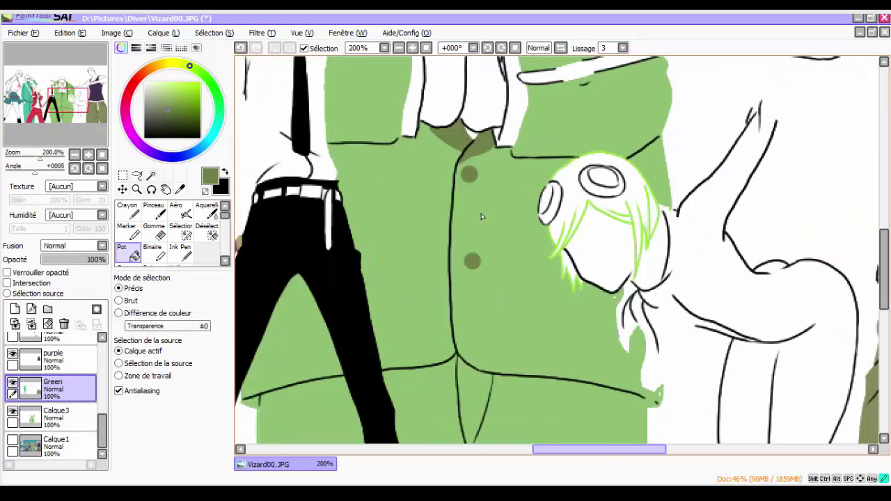
Step: Paint the leftover gaps in the coat around the green-haired girl's head in light green on Calque3
left_click(481, 217, "ctrl")
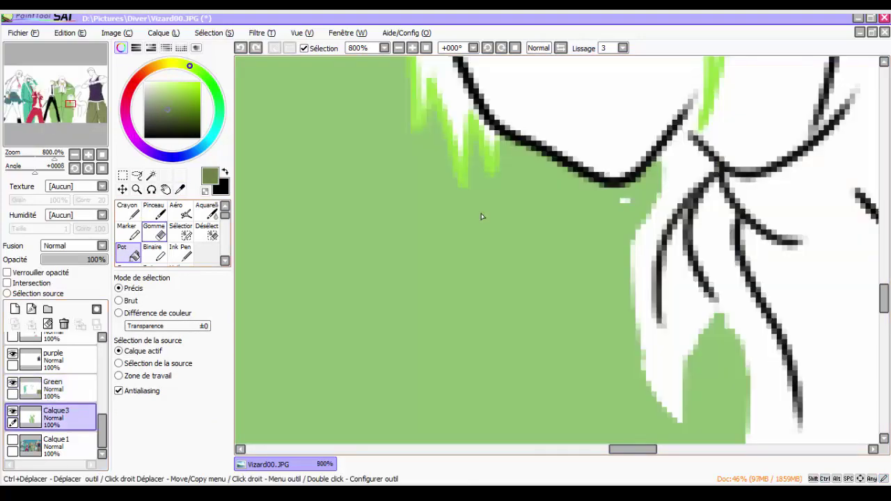
left_click(481, 216, "alt")
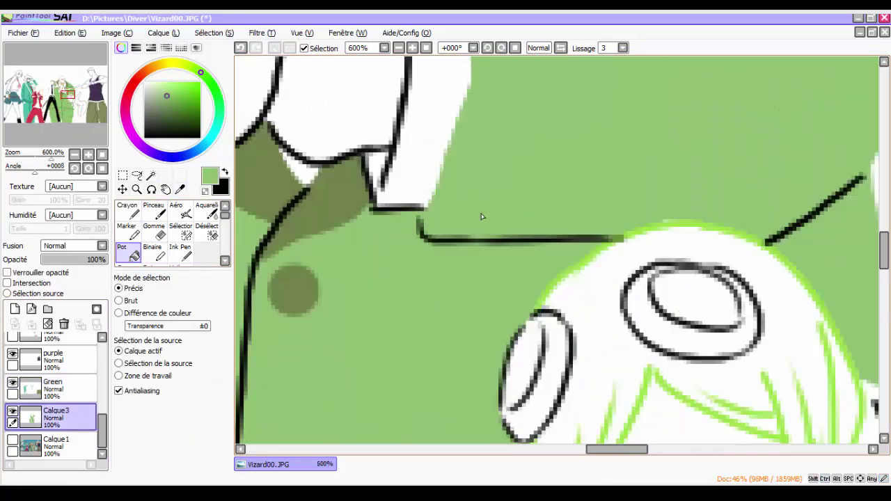
scroll(482, 217, "up", 2)
key("b")
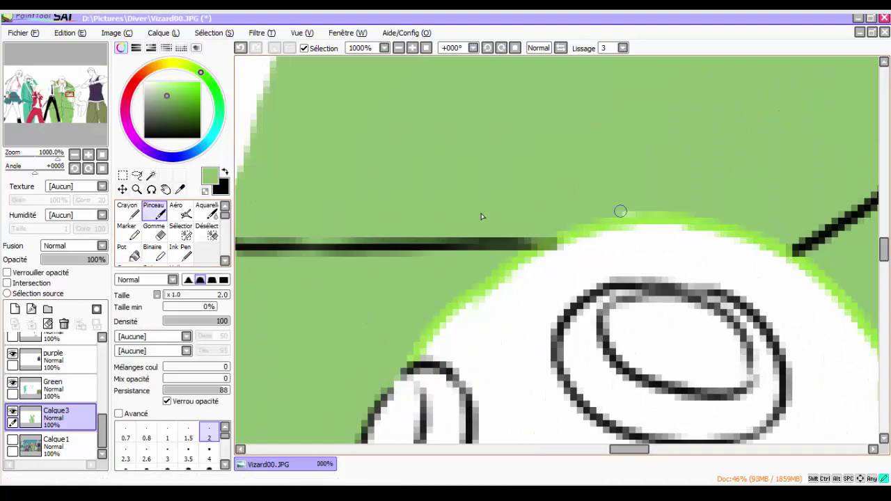
key("g")
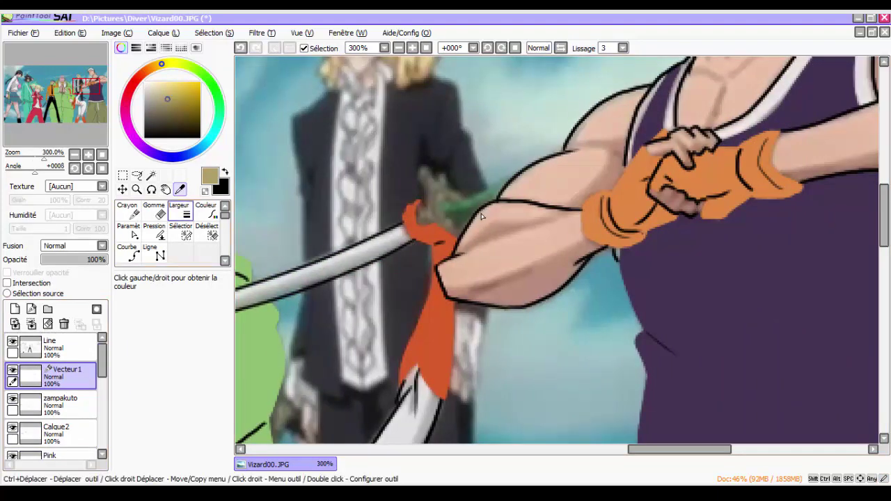
Step: Outline the sword guard in khaki on Vecteur1, and outline and fill the hilt in dark green on the zampakuto layer
scroll(481, 216, "up", 1)
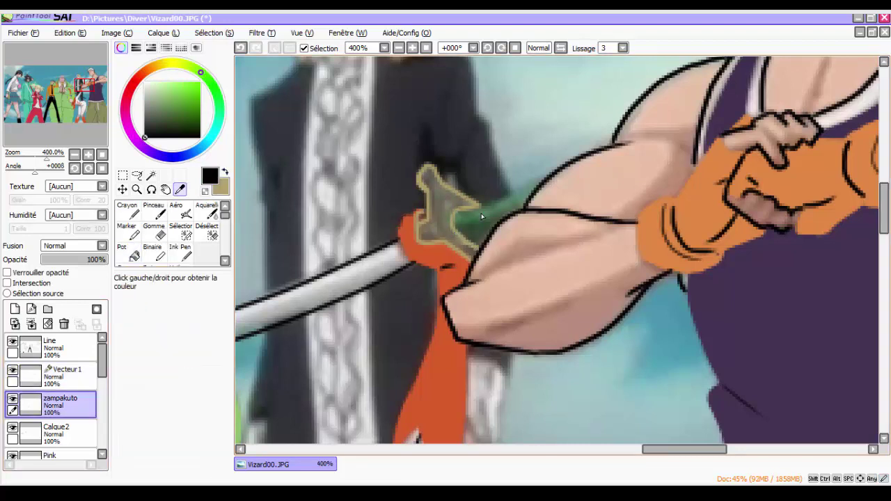
left_click(482, 216, "alt")
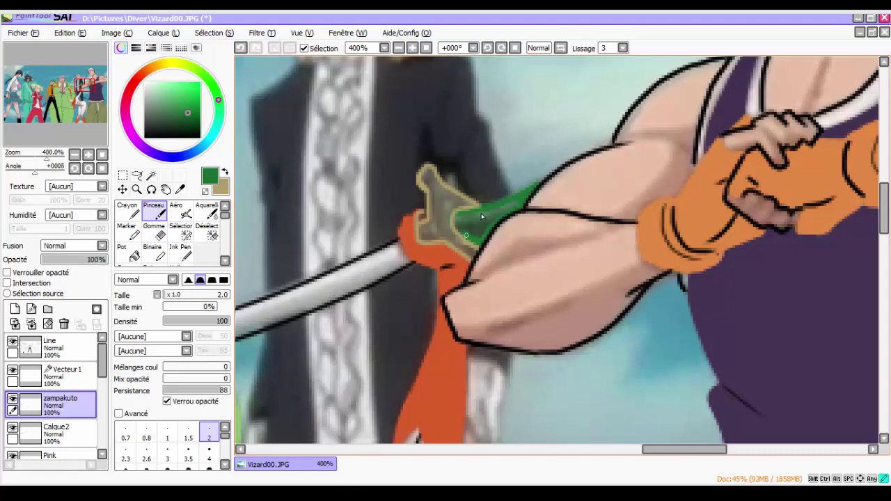
key("g")
left_click(481, 217)
Step: Merge Vecteur1 into the zampakuto layer and fill the sword guard with khaki
left_click(442, 207, "alt")
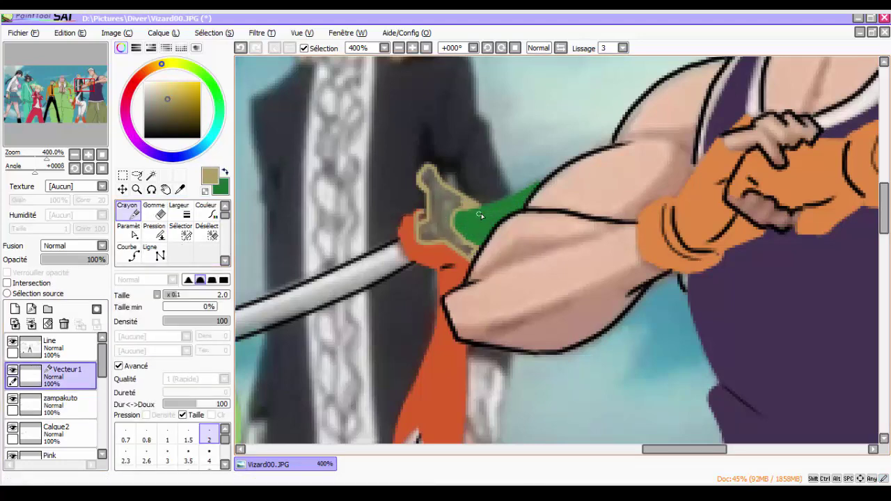
key("ctrl+e")
scroll(481, 215, "down", 4)
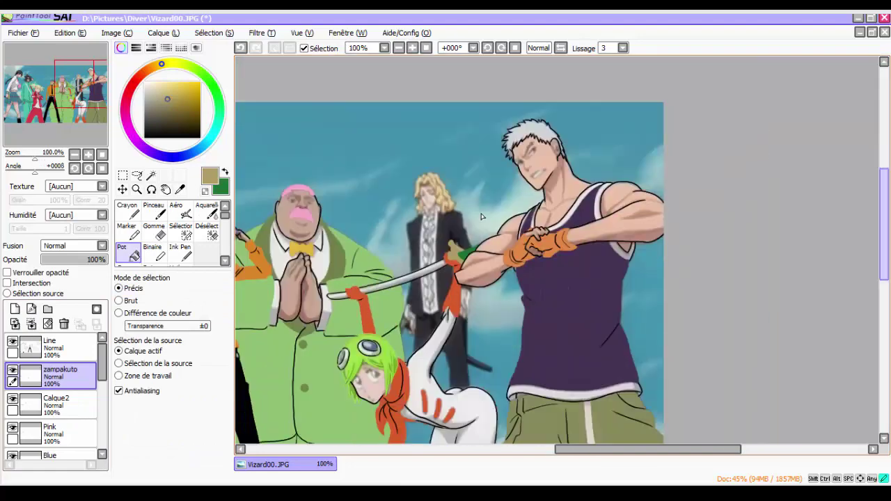
Step: Trace the long-haired man's wavy hair on the yellow layer in pale blond sampled from the photo
scroll(482, 216, "up", 4)
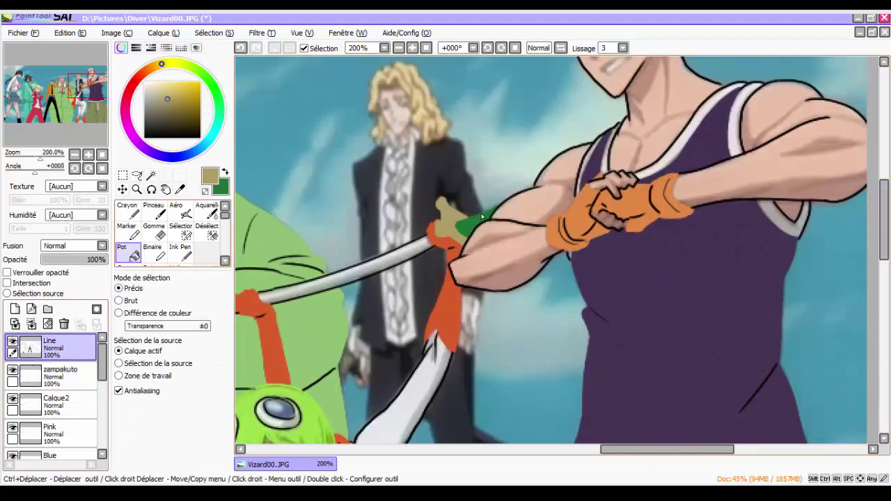
key("x")
key("b")
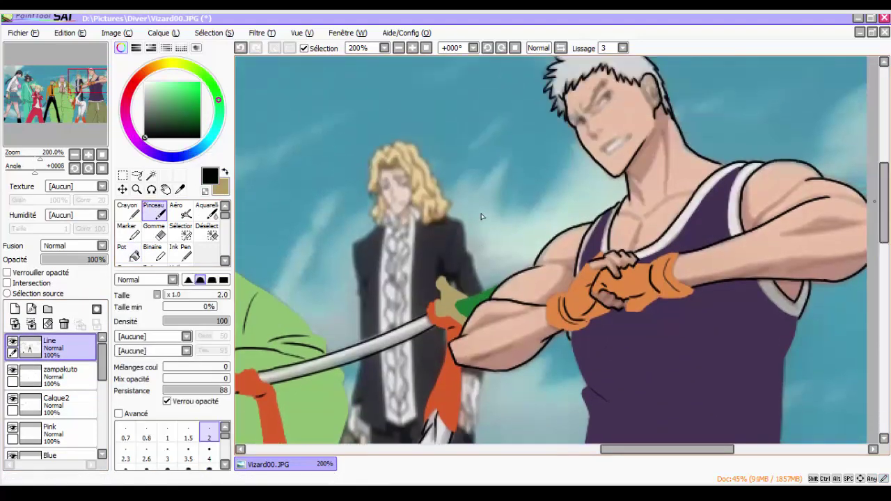
scroll(480, 217, "up", 2)
key("alt")
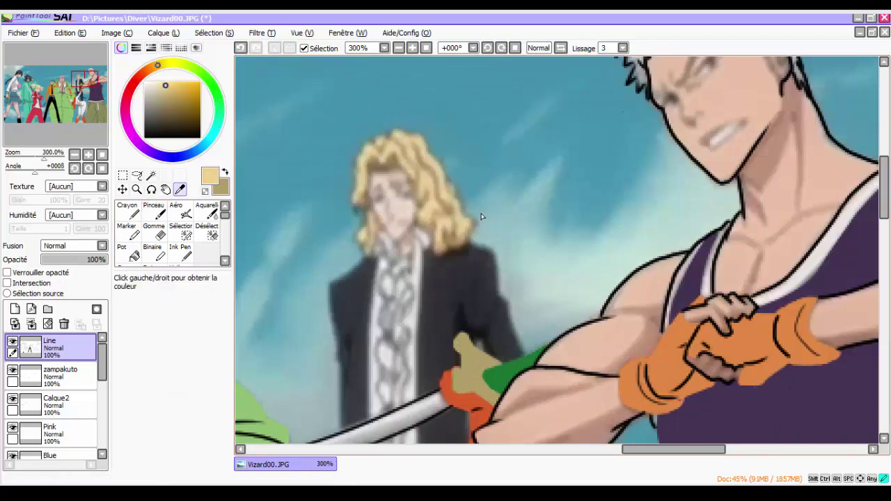
left_click(482, 217, "ctrl")
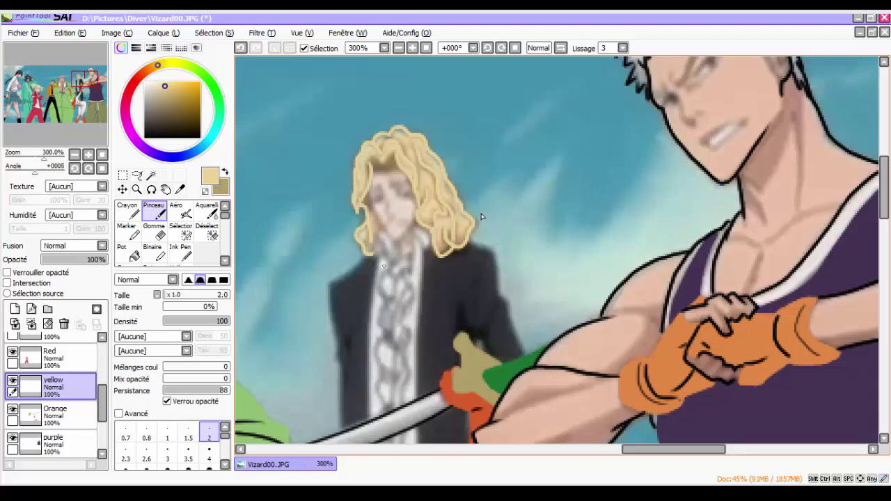
Step: Trace the blond man's face outline and inner jacket edge in black on the Line layer with a size 2 brush
left_click(481, 217, "alt")
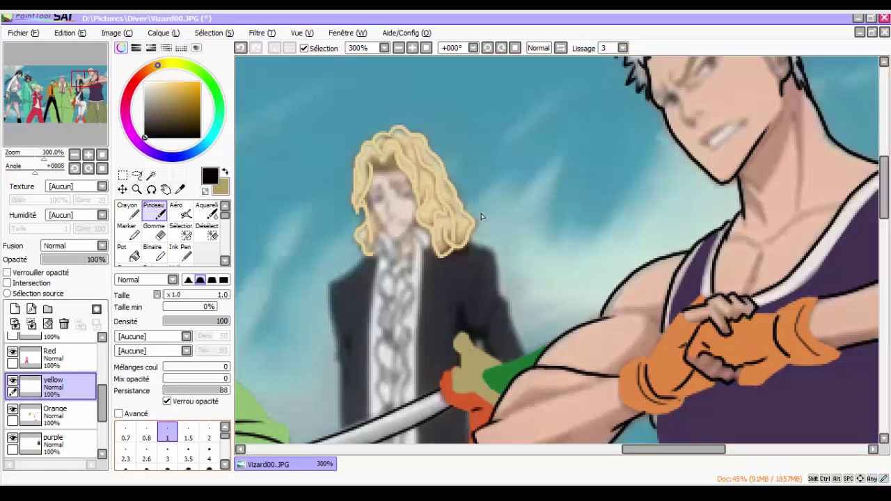
key("ctrl+z")
left_click(482, 217, "ctrl")
key("ctrl+y")
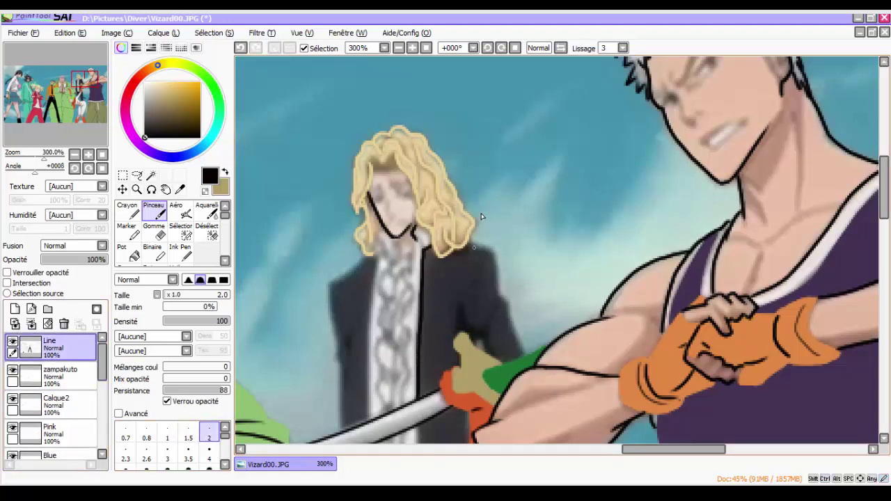
Step: Trace the blond man's jacket sides, hem, shirt-front edge and sleeve end in black on the Line layer
scroll(482, 216, "down", 4)
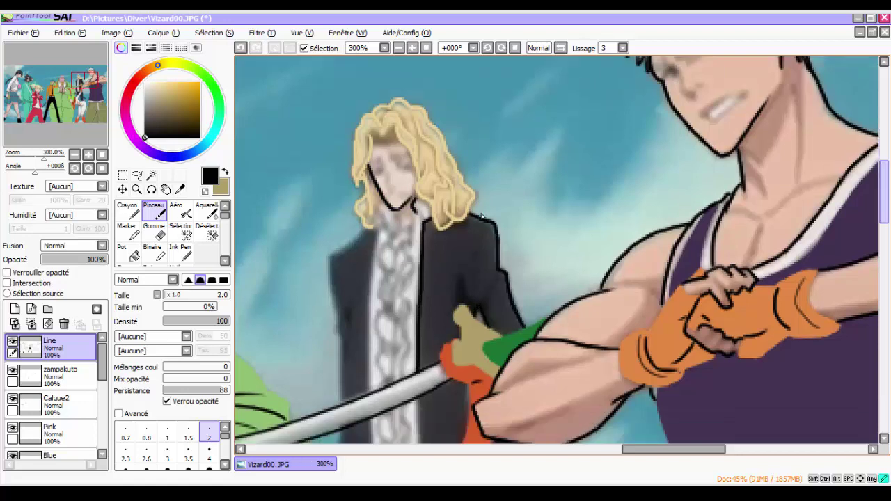
left_click_drag(418, 293, 422, 376)
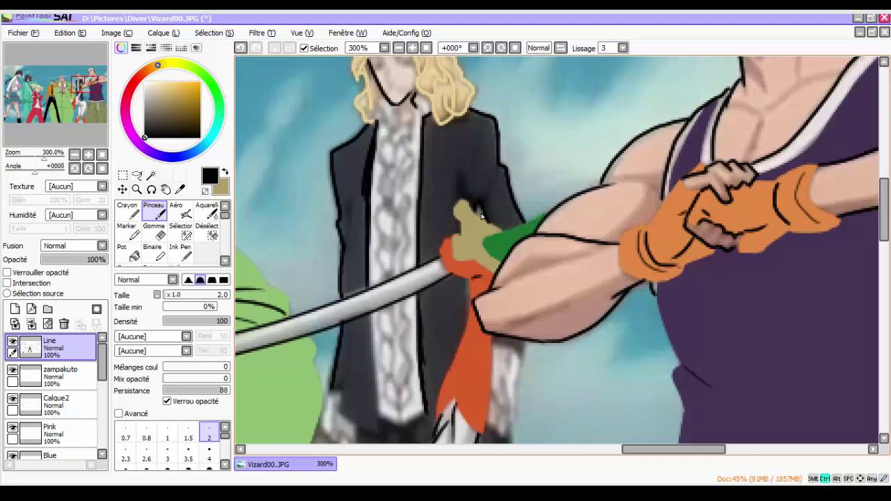
scroll(481, 217, "down", 5)
left_click_drag(369, 157, 377, 267)
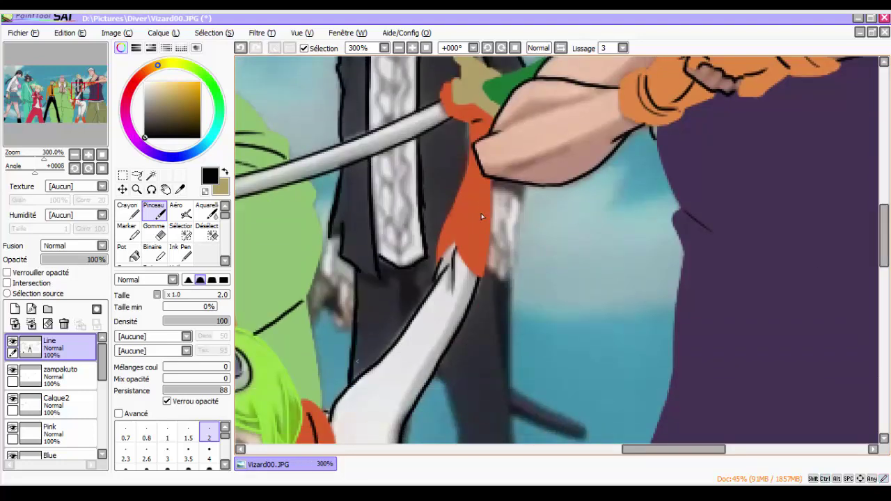
key("ctrl+z")
scroll(481, 217, "up", 2)
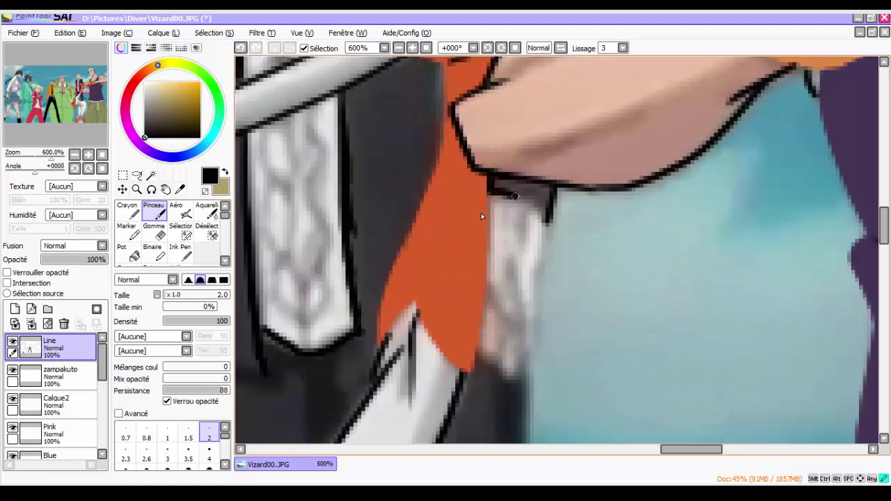
Step: Trace the outer and inner edges of the blond man's trouser legs in black on the Line layer
scroll(482, 216, "down", 3)
key("ctrl+y")
key("ctrl+z")
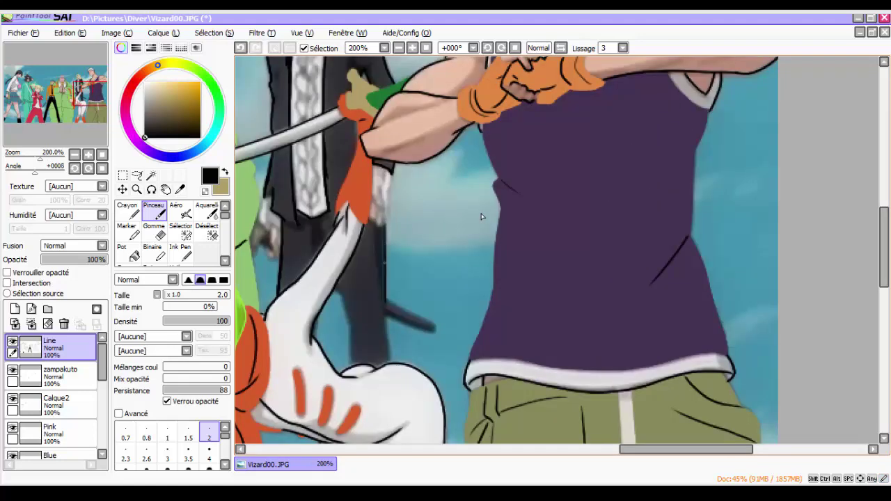
key("ctrl+y")
key("ctrl+z")
key("ctrl+y")
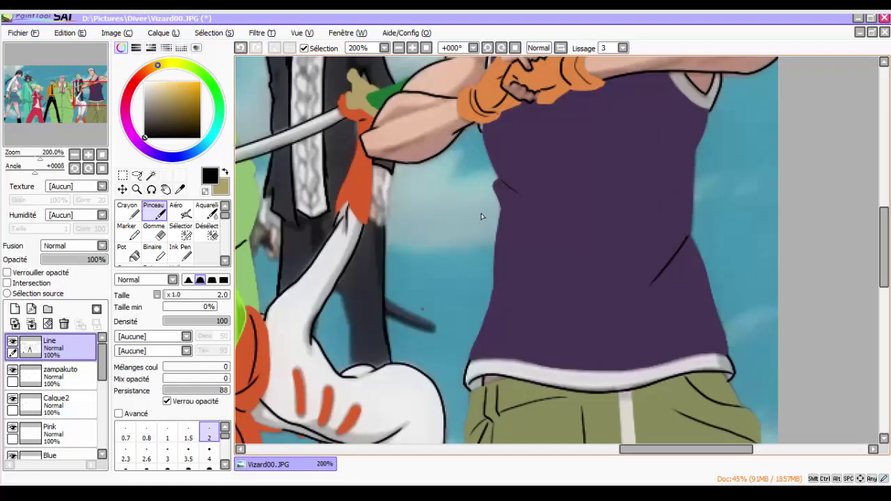
key("ctrl+plus")
left_click_drag(422, 308, 453, 328)
mouse_move(450, 254)
left_mouse_down()
mouse_move(473, 301)
mouse_move(484, 411)
left_mouse_up()
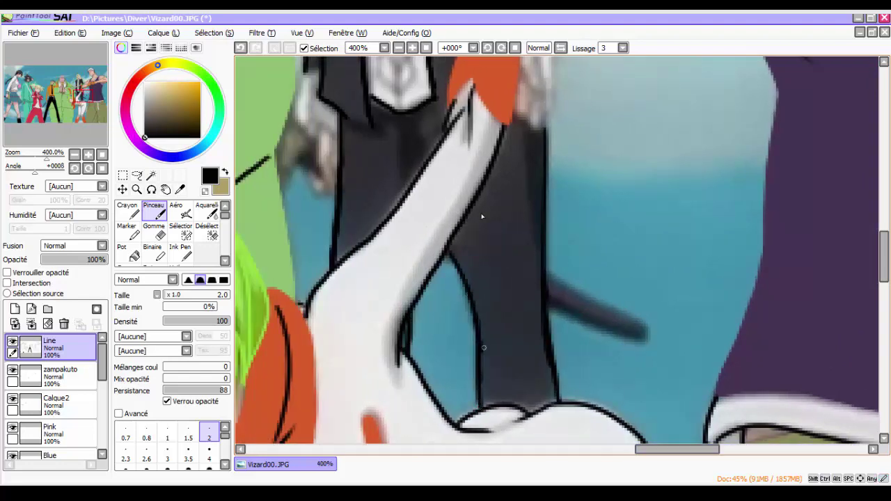
Step: Reduce the brush size to 1 and draw the wavy ruffle lines down the right half of the shirt front
key("ctrl+minus")
key("ctrl+plus")
key("bracketleft")
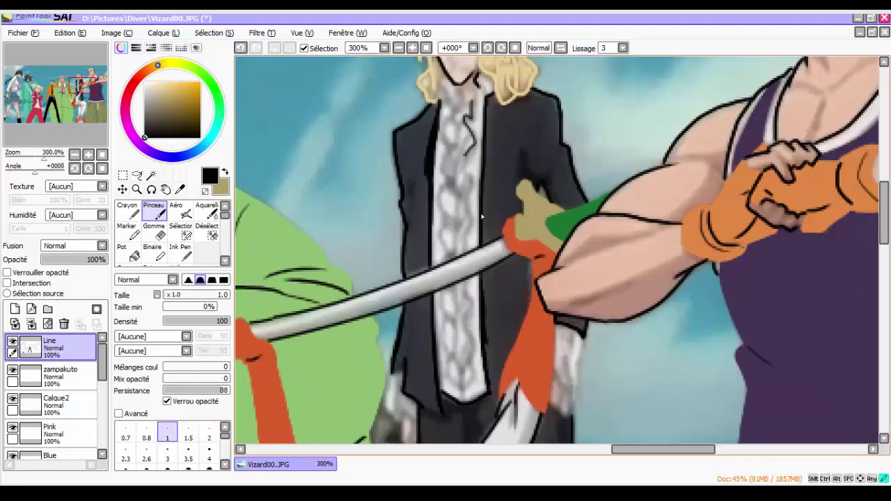
left_click_drag(467, 198, 463, 135)
left_click_drag(467, 193, 467, 371)
left_click_drag(456, 284, 463, 360)
left_click_drag(467, 102, 450, 128)
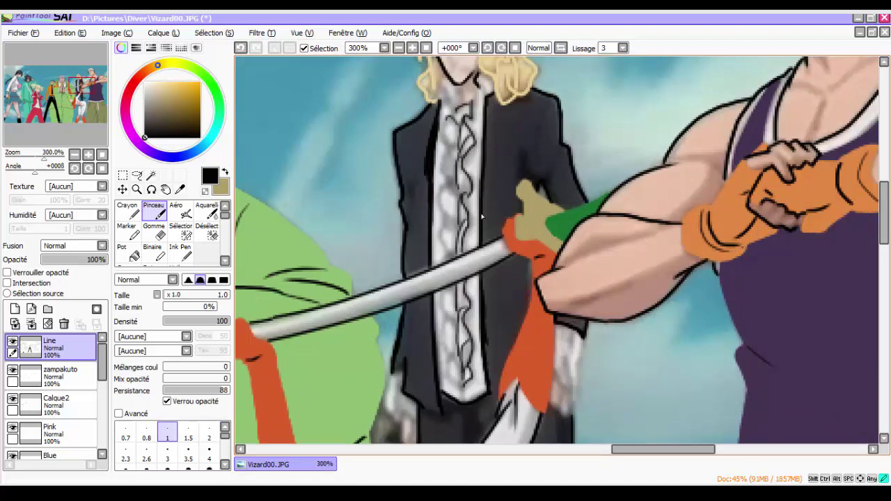
Step: Draw the remaining ruffle folds down the left half of the shirt front and the collar edges in black
left_click_drag(440, 184, 445, 260)
left_click_drag(441, 291, 452, 340)
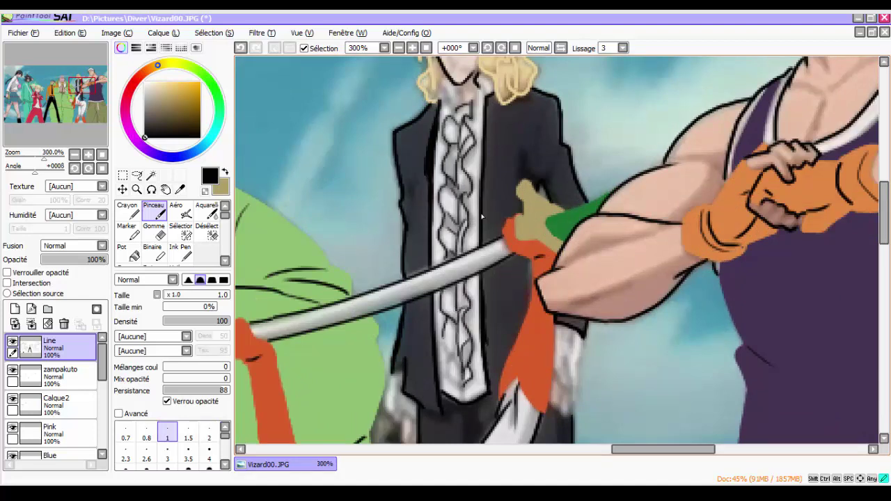
left_click_drag(459, 85, 457, 109)
left_click_drag(454, 75, 440, 117)
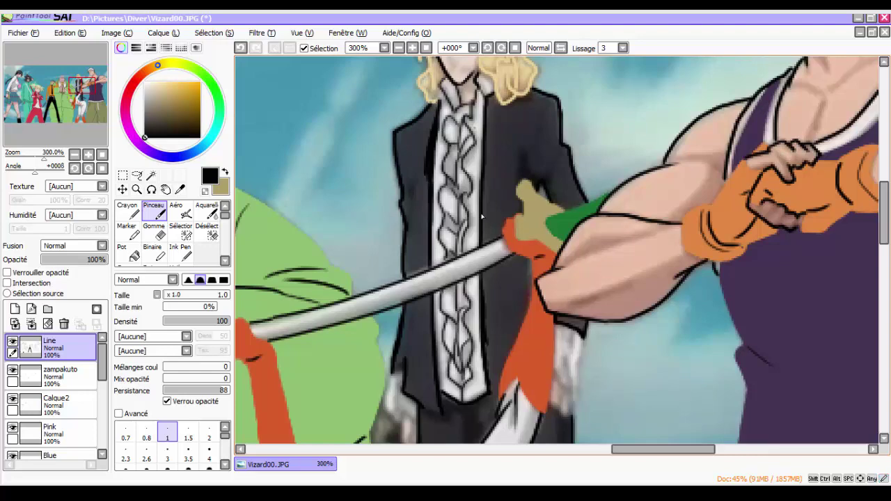
Step: Set the brush size to 2 and trace the black suit's edges around the sword hilt, the red glove and the scarf
scroll(482, 217, "down", 4)
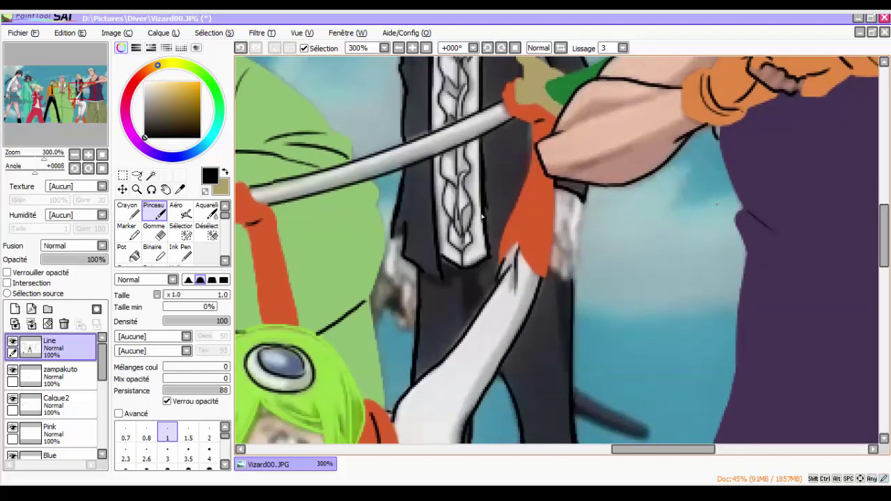
scroll(482, 216, "up", 2)
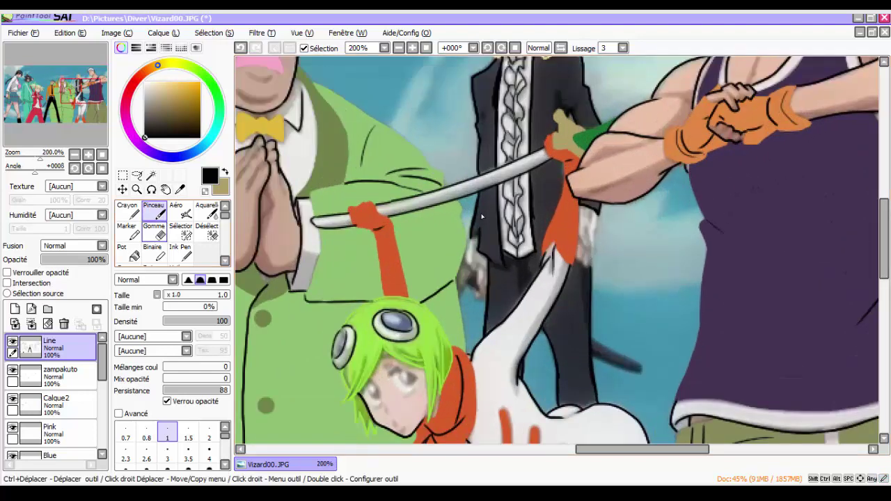
left_click(209, 434)
scroll(482, 217, "up", 2)
scroll(482, 217, "up", 3)
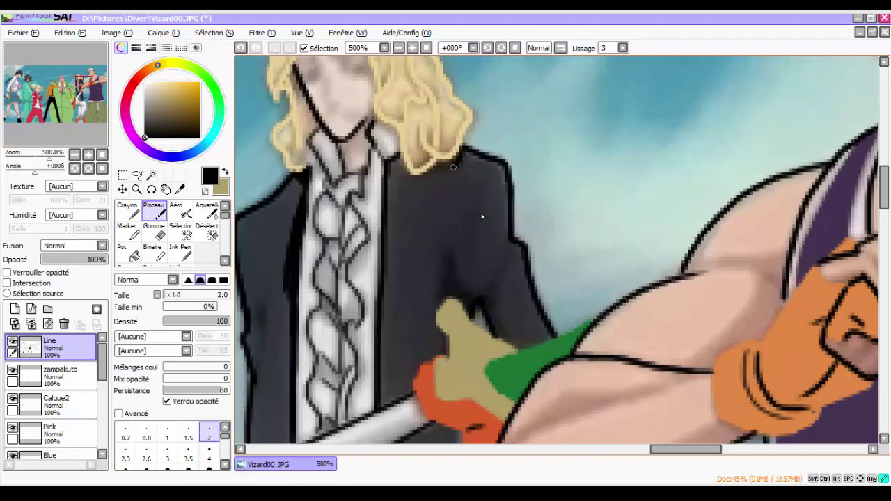
mouse_move(500, 349)
left_mouse_down()
mouse_move(489, 281)
mouse_move(556, 335)
left_mouse_up()
mouse_move(464, 306)
left_mouse_down()
mouse_move(439, 333)
mouse_move(436, 359)
mouse_move(381, 404)
left_mouse_up()
scroll(482, 216, "down", 5)
mouse_move(435, 125)
left_mouse_down()
mouse_move(458, 138)
mouse_move(460, 151)
mouse_move(443, 247)
mouse_move(402, 374)
left_mouse_up()
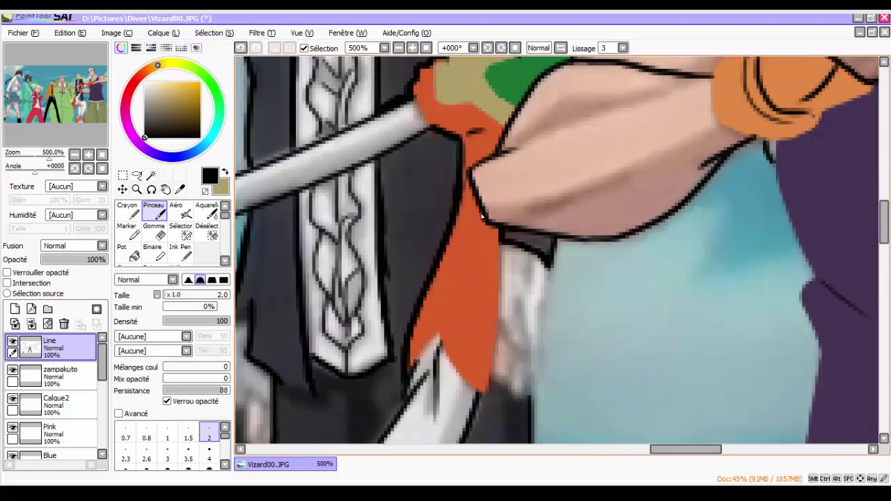
Step: Outline the blond man's fingers beside both trouser legs and close the trouser-top and sleeve-end outlines in black
scroll(402, 374, "down", 4)
mouse_move(491, 154)
left_mouse_down()
mouse_move(480, 184)
mouse_move(501, 127)
left_mouse_up()
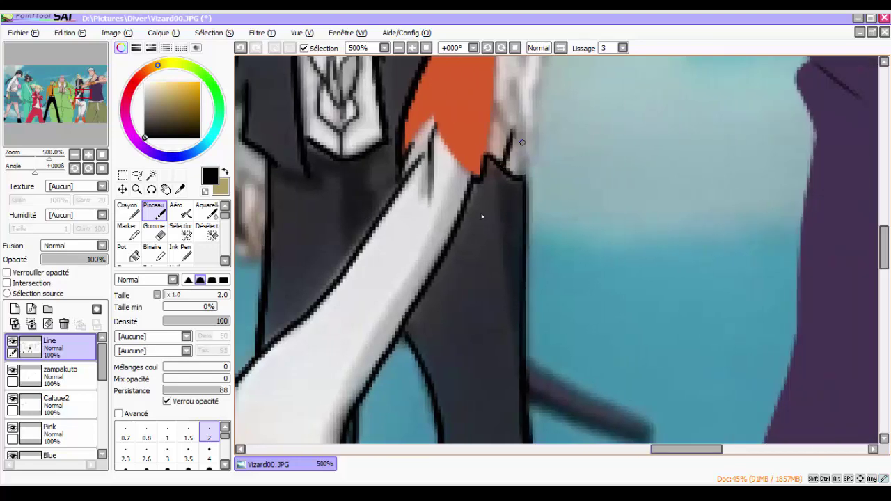
scroll(559, 296, "left", 4)
mouse_move(463, 172)
left_mouse_down()
mouse_move(465, 195)
mouse_move(492, 243)
mouse_move(480, 174)
left_mouse_up()
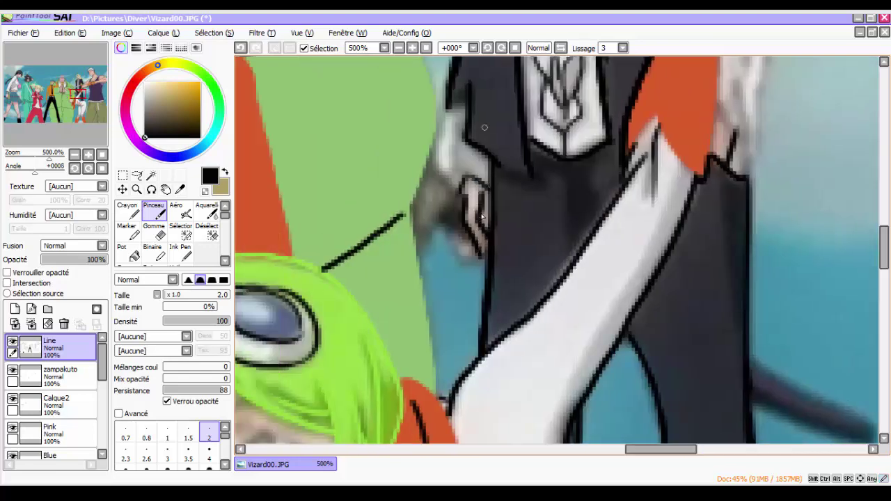
left_click_drag(481, 222, 446, 265)
scroll(481, 217, "down", 4)
scroll(481, 217, "up", 4)
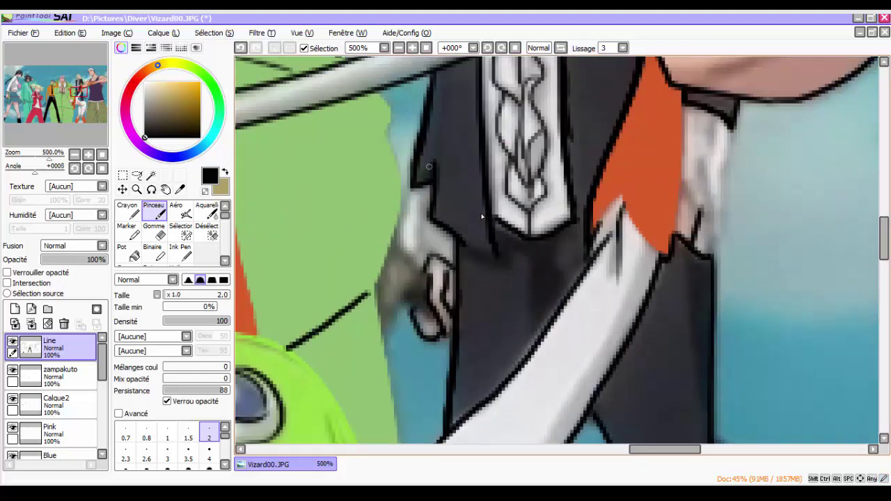
Step: Close the suit outline along the sword blade and fill the blond man's jacket and trousers with solid black
scroll(481, 217, "down", 4)
scroll(482, 217, "up", 2)
scroll(481, 216, "down", 1)
key("g")
scroll(482, 216, "up", 3)
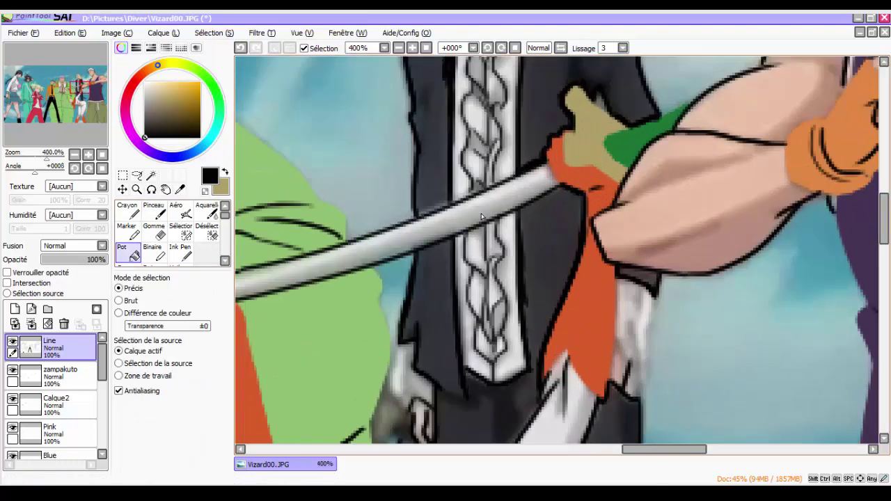
key("b")
left_click_drag(526, 211, 560, 190)
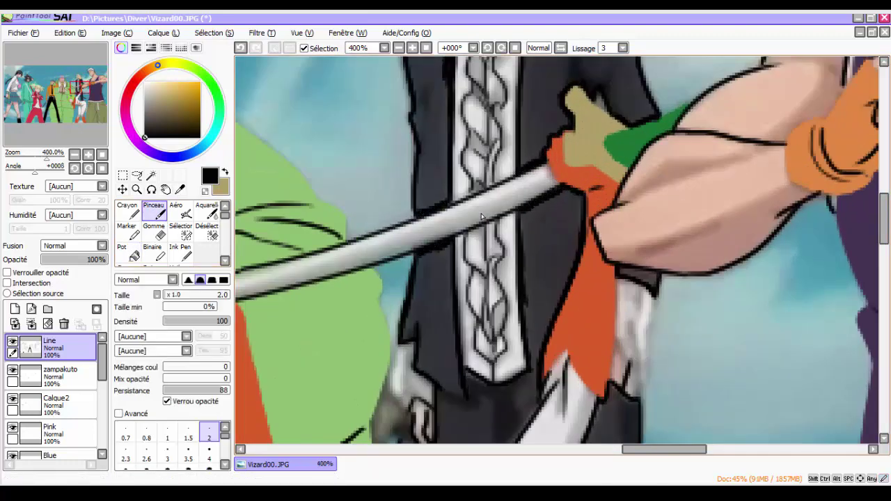
key("g")
left_click(481, 217)
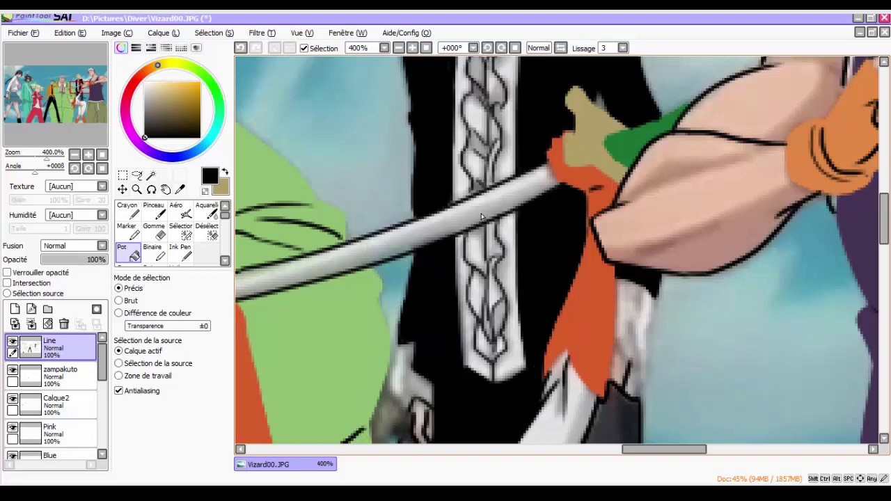
scroll(481, 217, "down", 5)
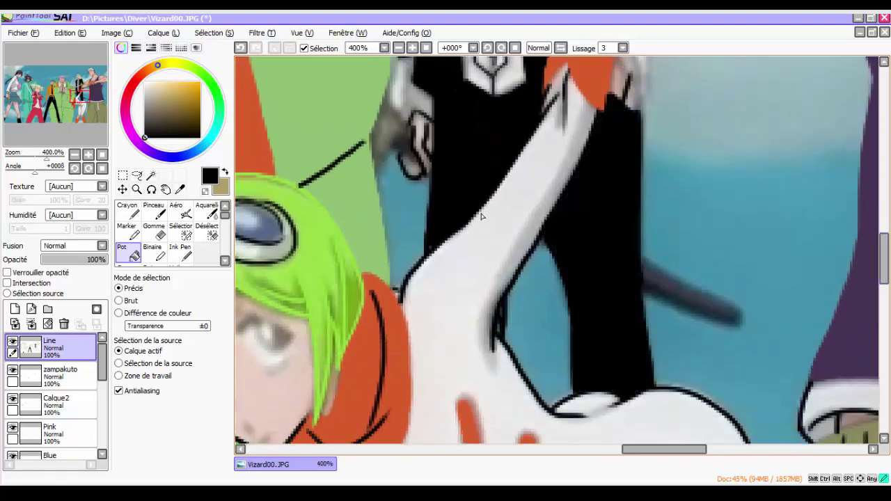
Step: Draw the ruffle folds of both of the blond man's shirt cuffs in black with brush size 1
scroll(481, 217, "down", 5)
scroll(481, 217, "up", 4)
key("b")
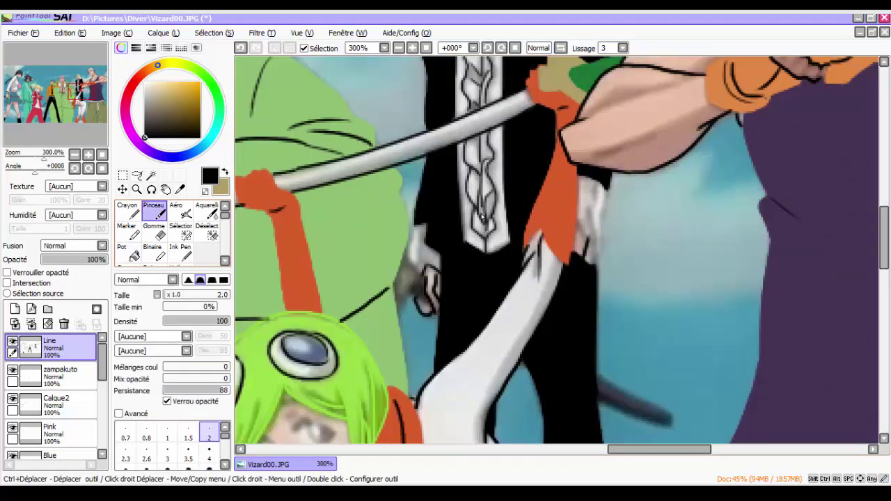
left_click_drag(594, 181, 596, 263)
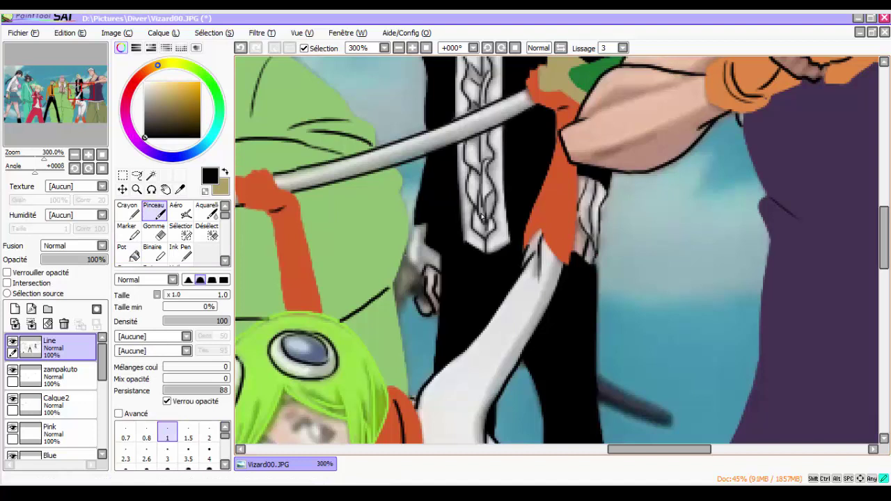
left_click_drag(416, 227, 408, 273)
left_click_drag(416, 225, 408, 240)
Step: Add a vector layer above zampakuto and colour the sword hilt beside the blond man's hand in tan
left_click(32, 309)
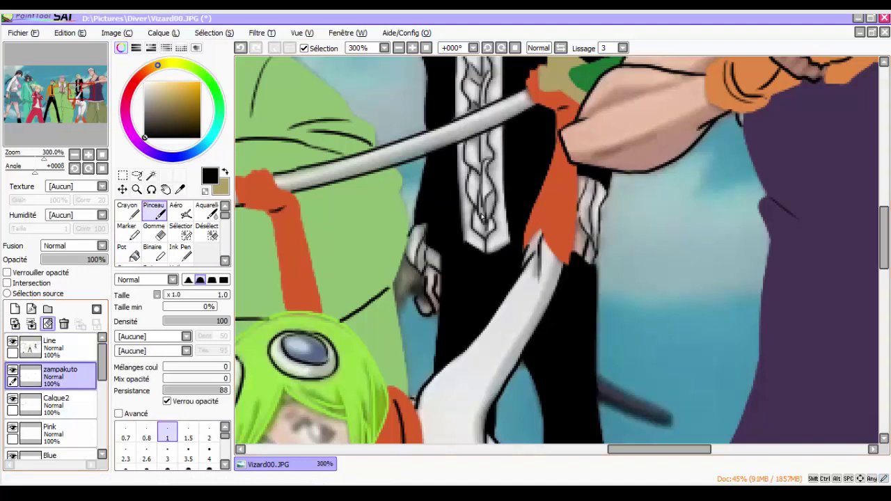
left_click(224, 171)
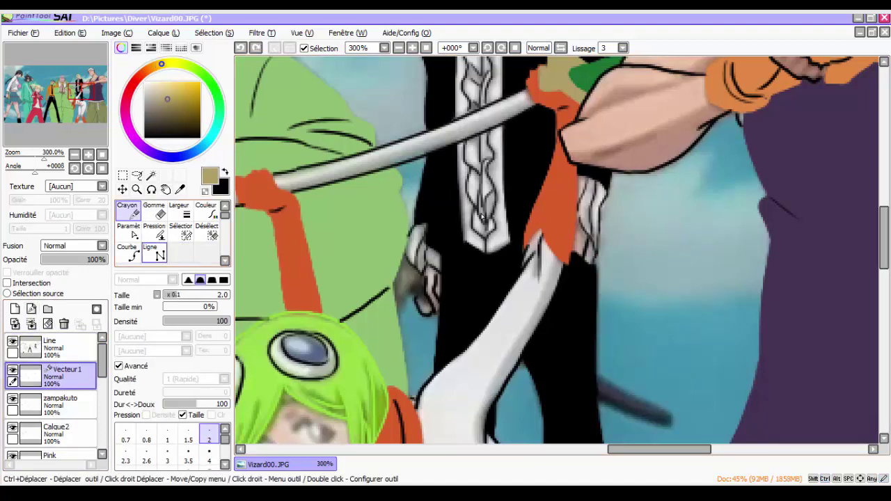
left_click_drag(410, 267, 399, 301)
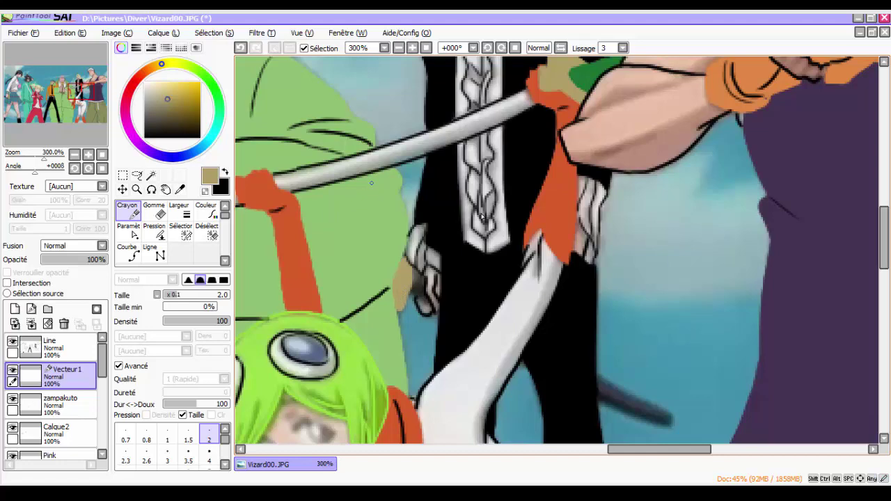
Step: Outline the scabbard behind the blond man's leg in dark blue-grey on the vector layer
left_click(60, 401)
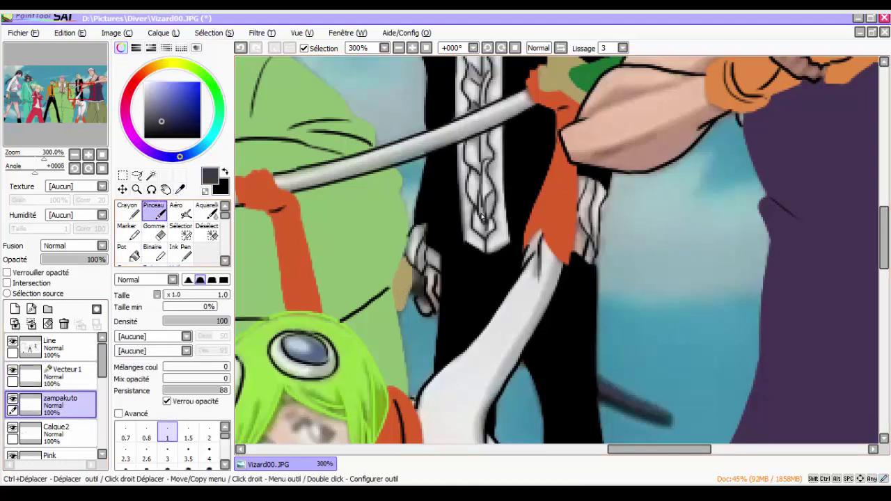
scroll(482, 218, "down", 2)
left_click(63, 376)
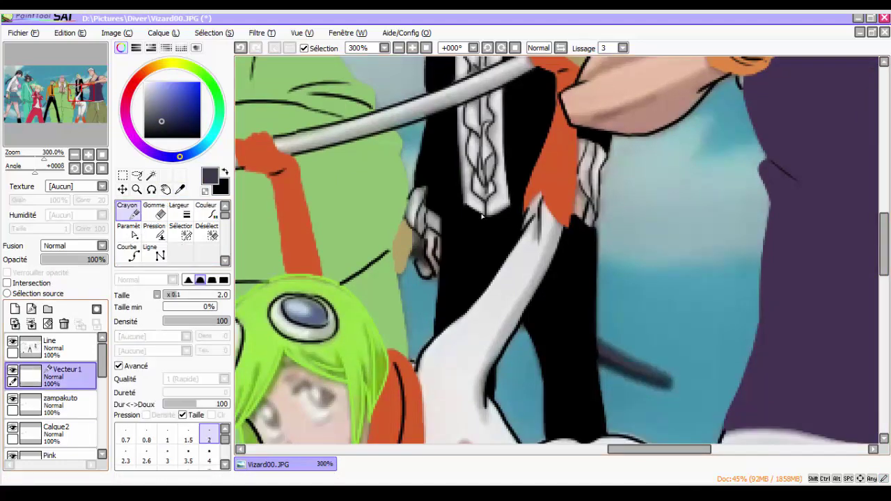
left_click(49, 347)
left_click(63, 377)
left_click(127, 209)
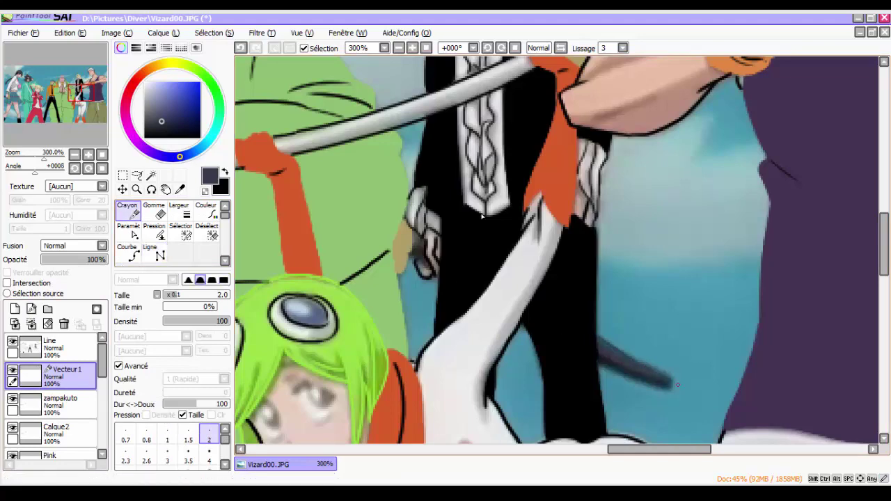
key("ctrl+z")
left_click_drag(673, 382, 599, 344)
Step: Merge the vector layer into zampakuto and fill the scabbard with dark blue-grey
key("ctrl+plus")
key("ctrl+plus")
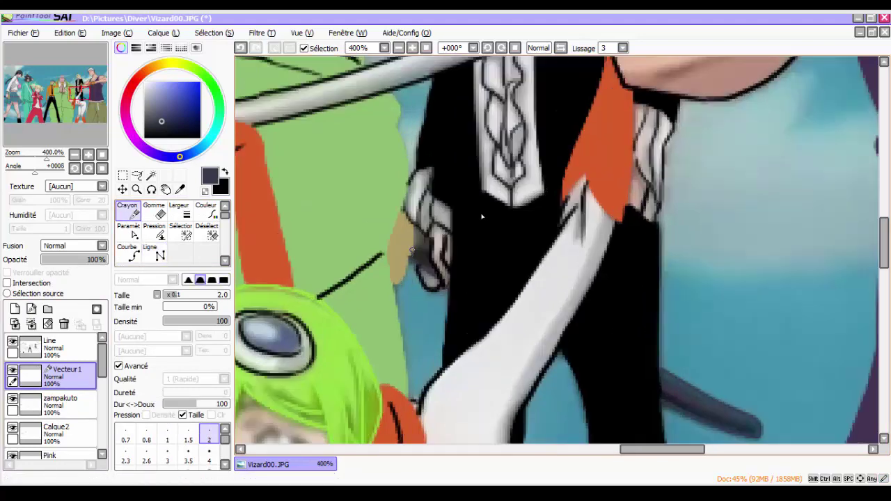
key("ctrl+e")
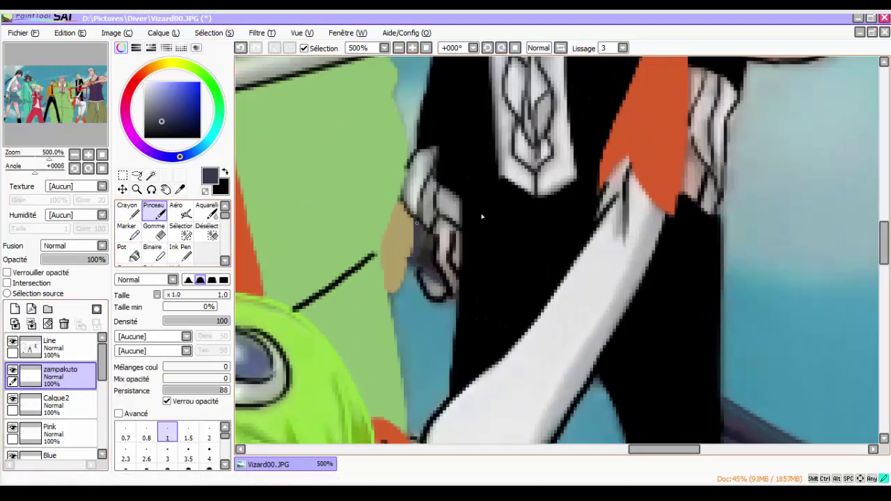
scroll(482, 216, "down", 3)
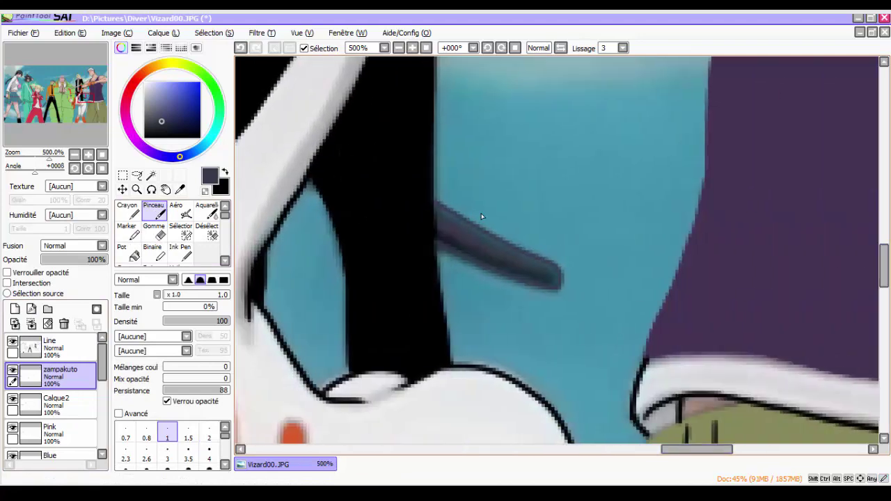
left_click(128, 252)
Step: Hide the Calque1 reference picture so only the traced lines and flat colours show
key("ctrl+minus")
key("ctrl+minus")
key("ctrl+minus")
key("ctrl+minus")
key("ctrl+minus")
key("ctrl+minus")
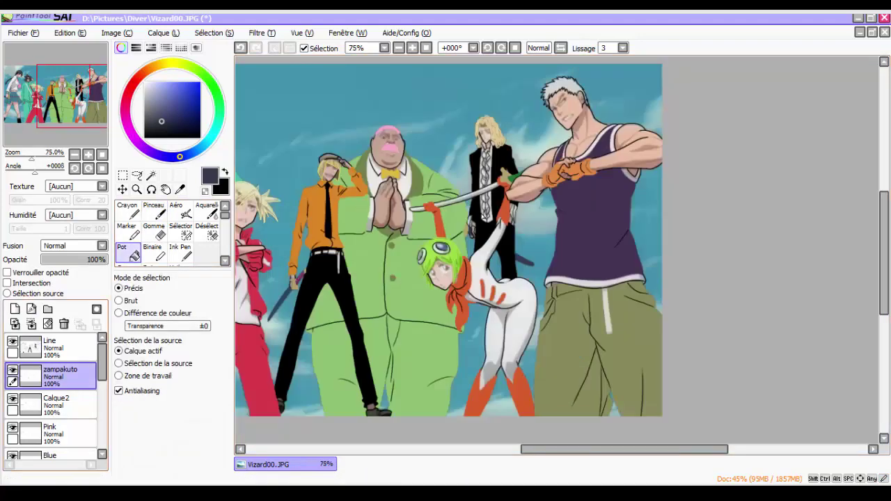
scroll(56, 390, "down", 3)
left_click(12, 440)
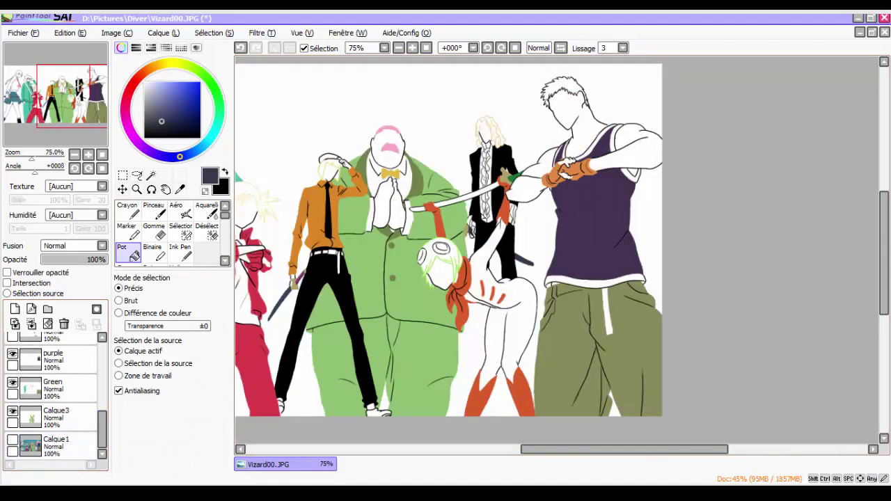
Step: On the new top layer, set the black brush to size 4 for signing between the schoolgirl's legs
scroll(482, 216, "left", 5)
key("ctrl+plus")
key("ctrl+plus")
key("ctrl+plus")
scroll(481, 216, "down", 5)
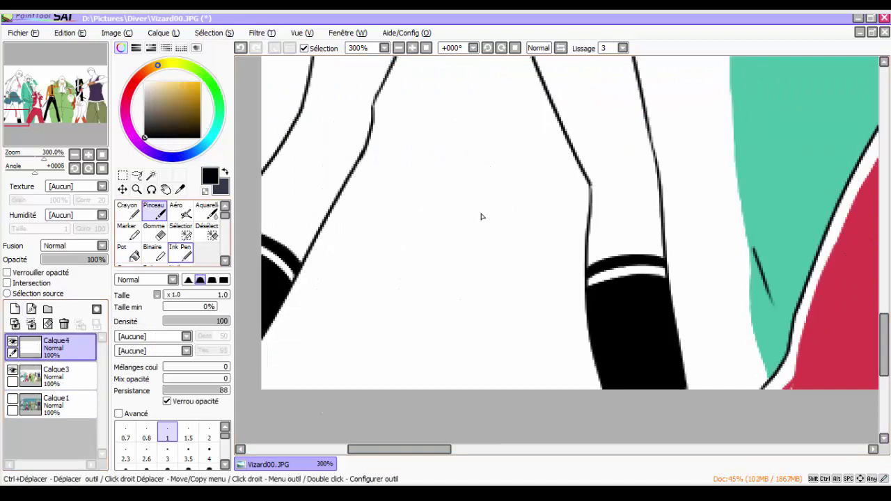
left_click(209, 451)
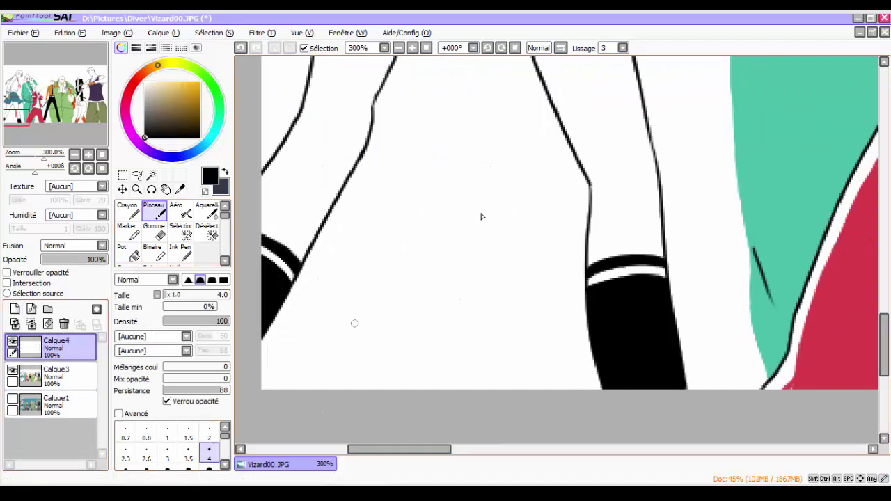
left_click_drag(324, 301, 547, 306)
left_click_drag(369, 331, 453, 314)
key("ctrl+z")
key("ctrl+z")
key("ctrl+z")
Step: Write the artist's signature with an underline flourish between the schoolgirl's legs and lower its layer's opacity to 50%
mouse_move(325, 299)
left_mouse_down()
mouse_move(307, 352)
mouse_move(543, 305)
left_mouse_up()
left_click_drag(358, 324, 575, 277)
left_click_drag(105, 259, 74, 259)
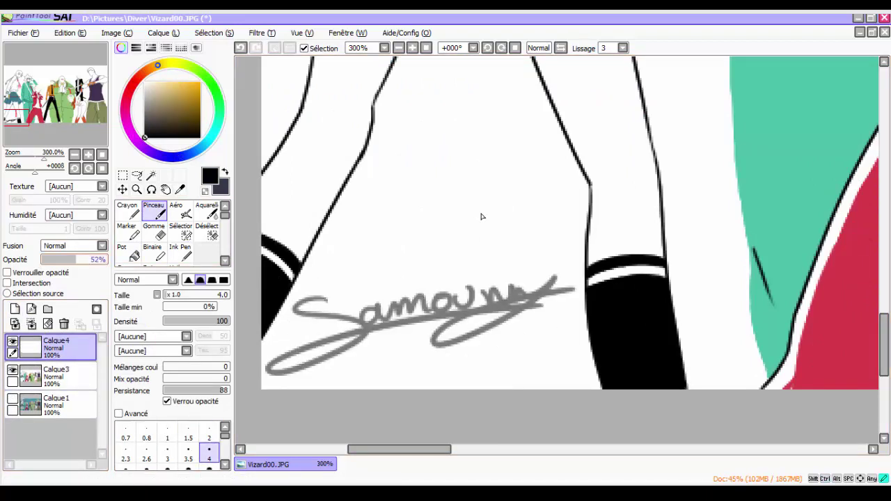
Step: Save the picture as a PNG in the LineArt folder under a name starting with 055_
key("ctrl+s")
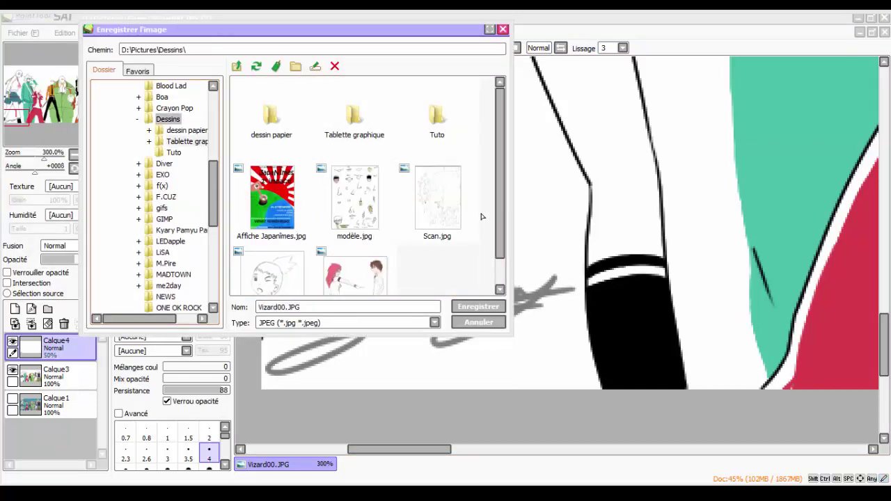
type("055_")
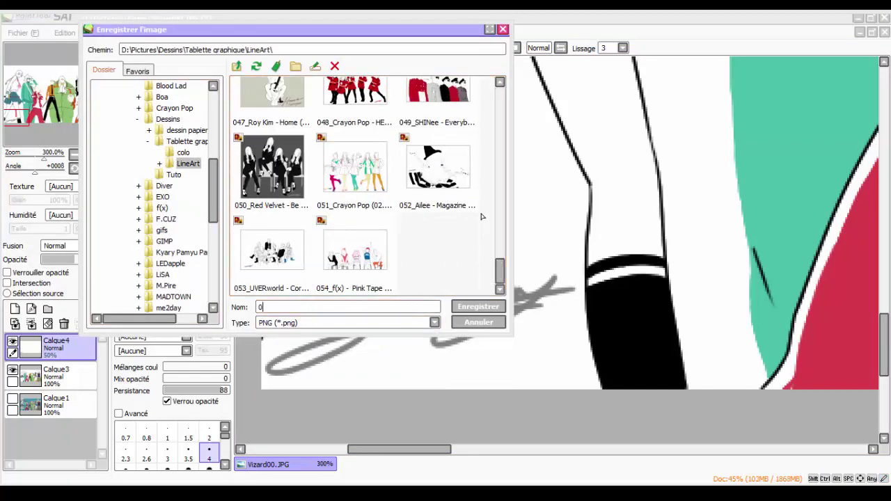